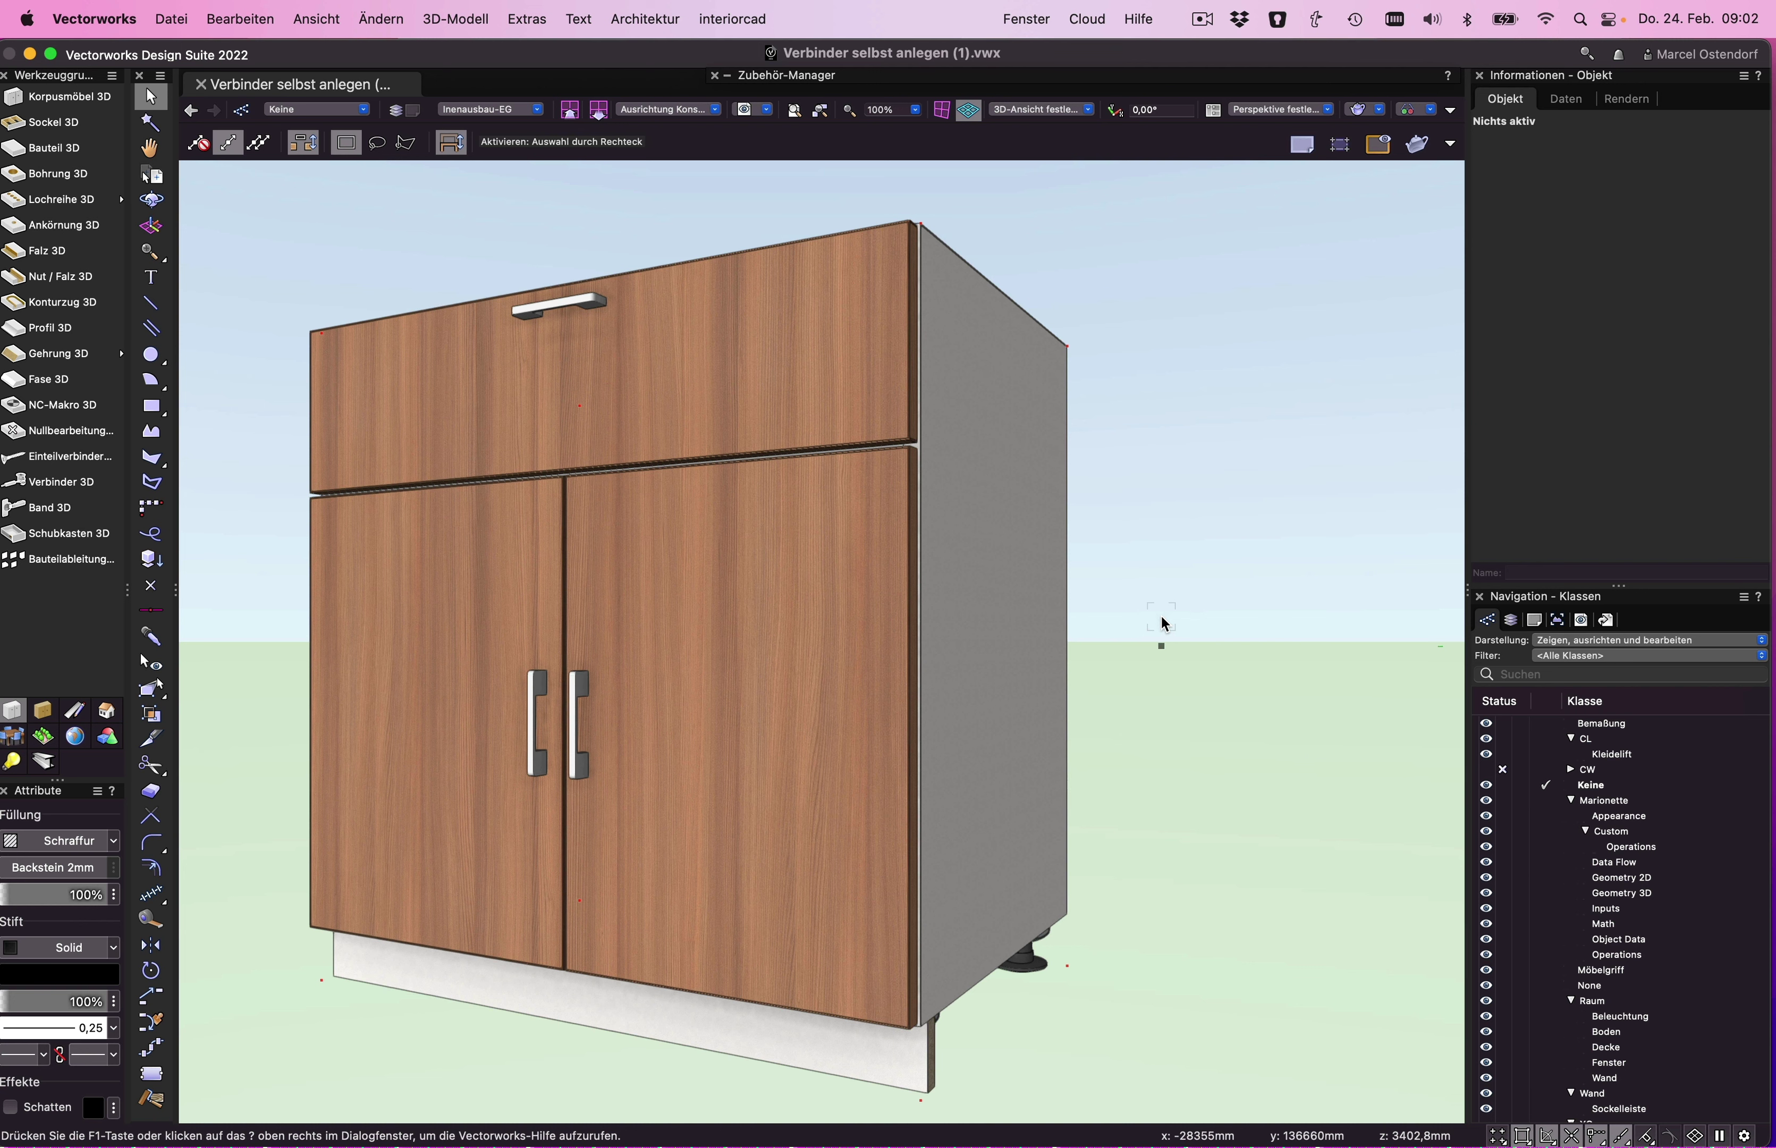
- Through interiorcad's Beschlagsbibliothek erweitern / anpassen, open the Verbindergehäuse library 'Verbindergehäuse - Eigene.vwx' for editing
click(743, 18)
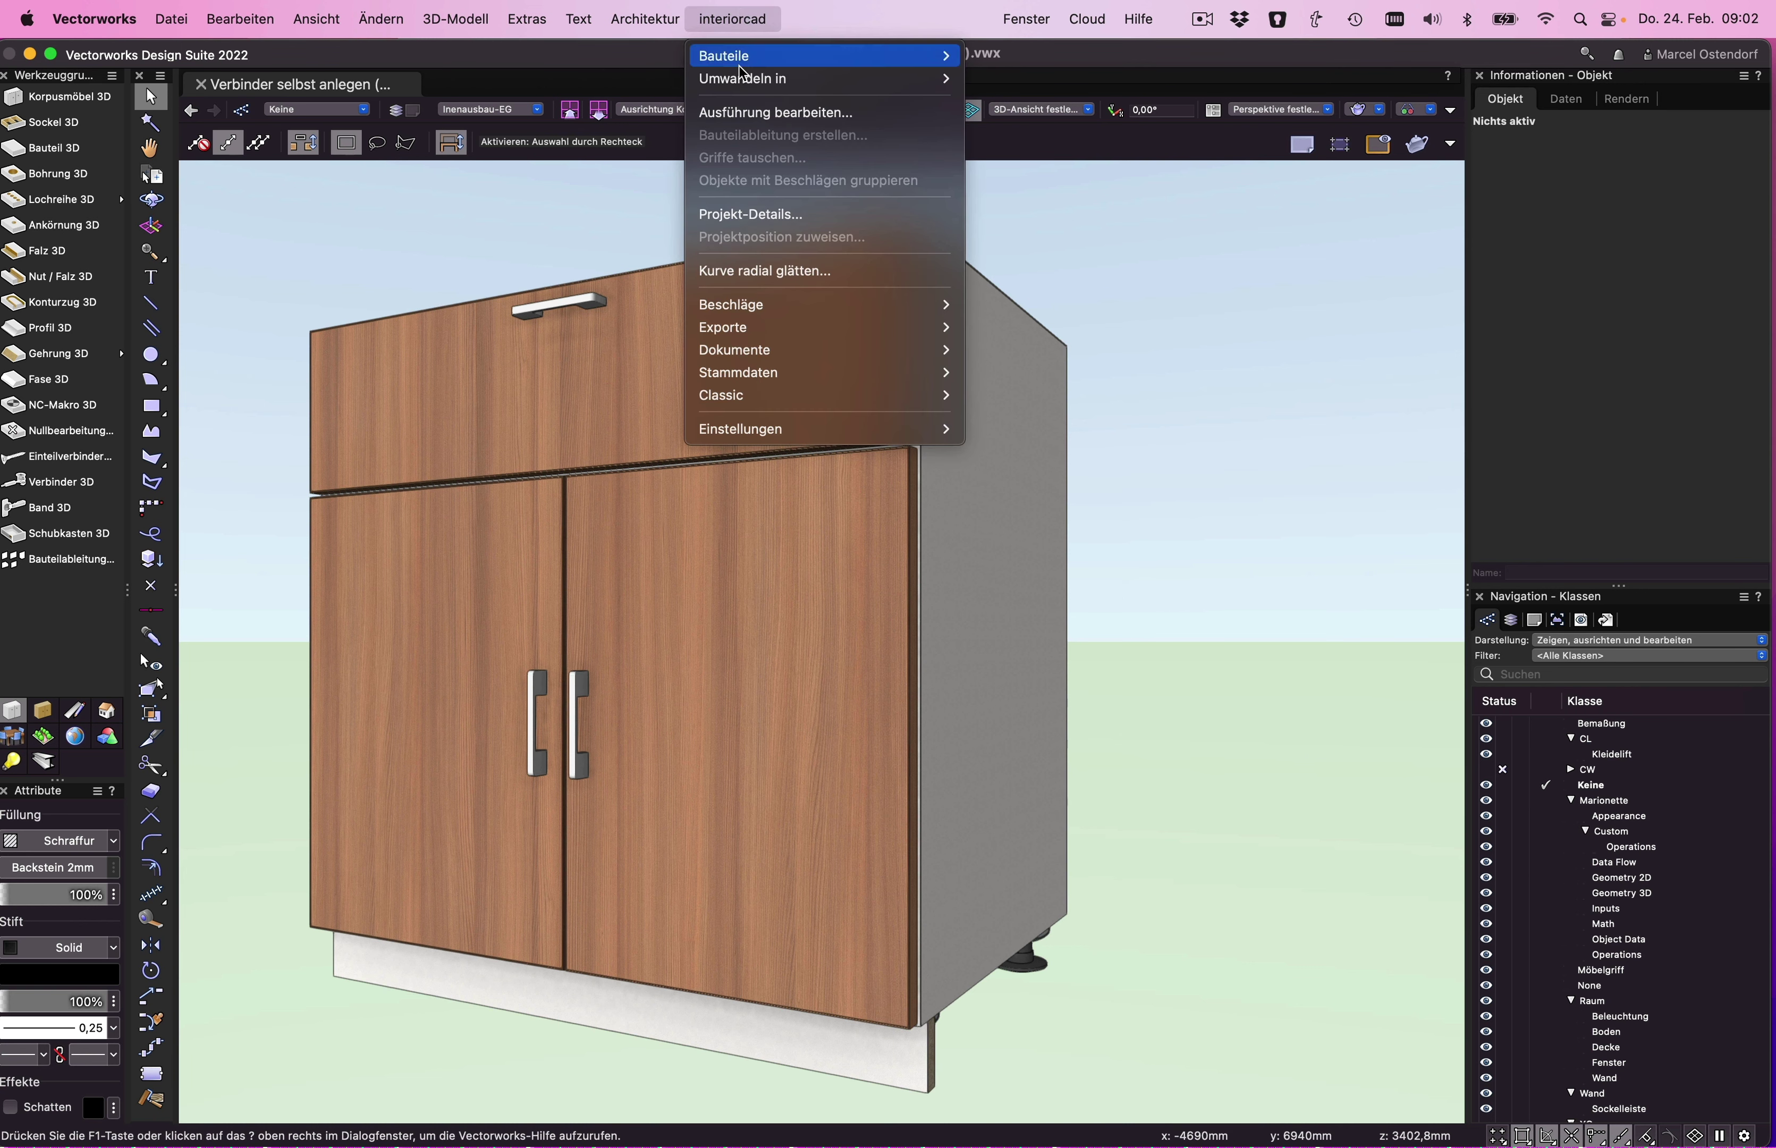
mouse_move(823, 304)
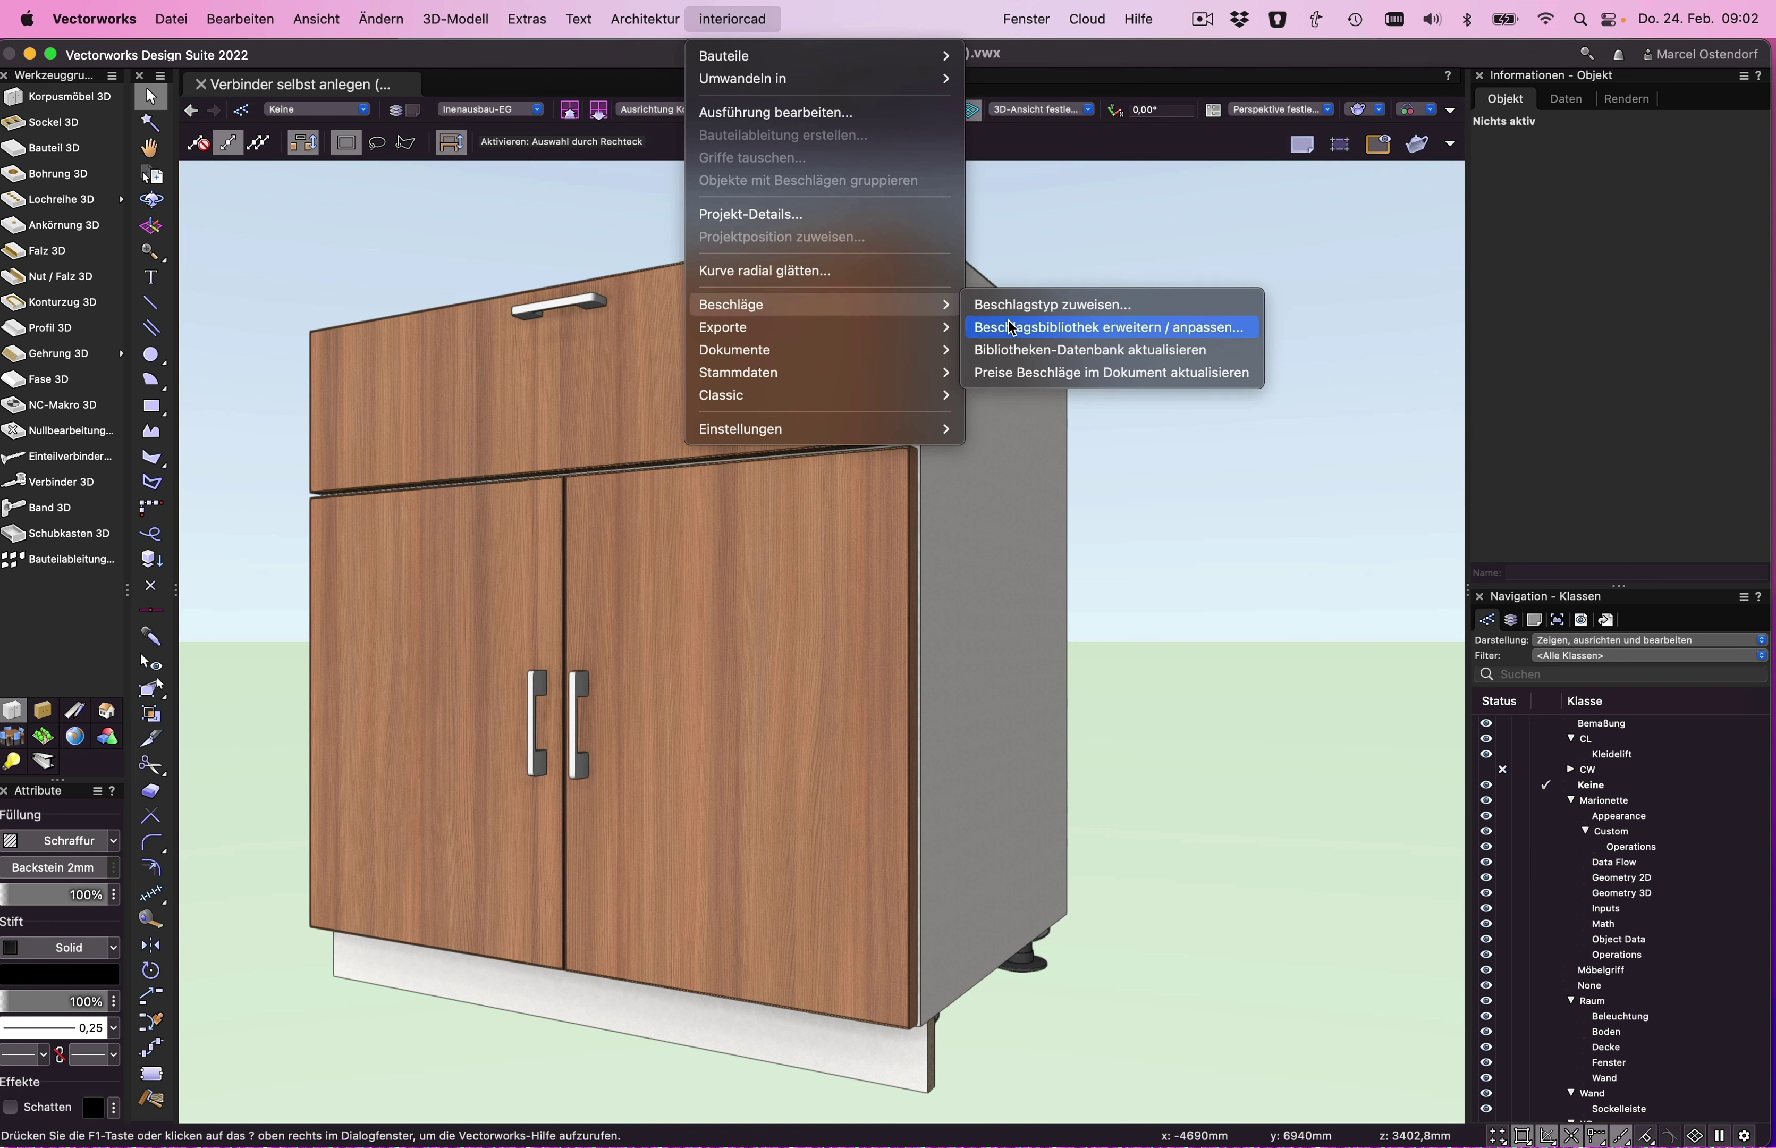
click(1009, 326)
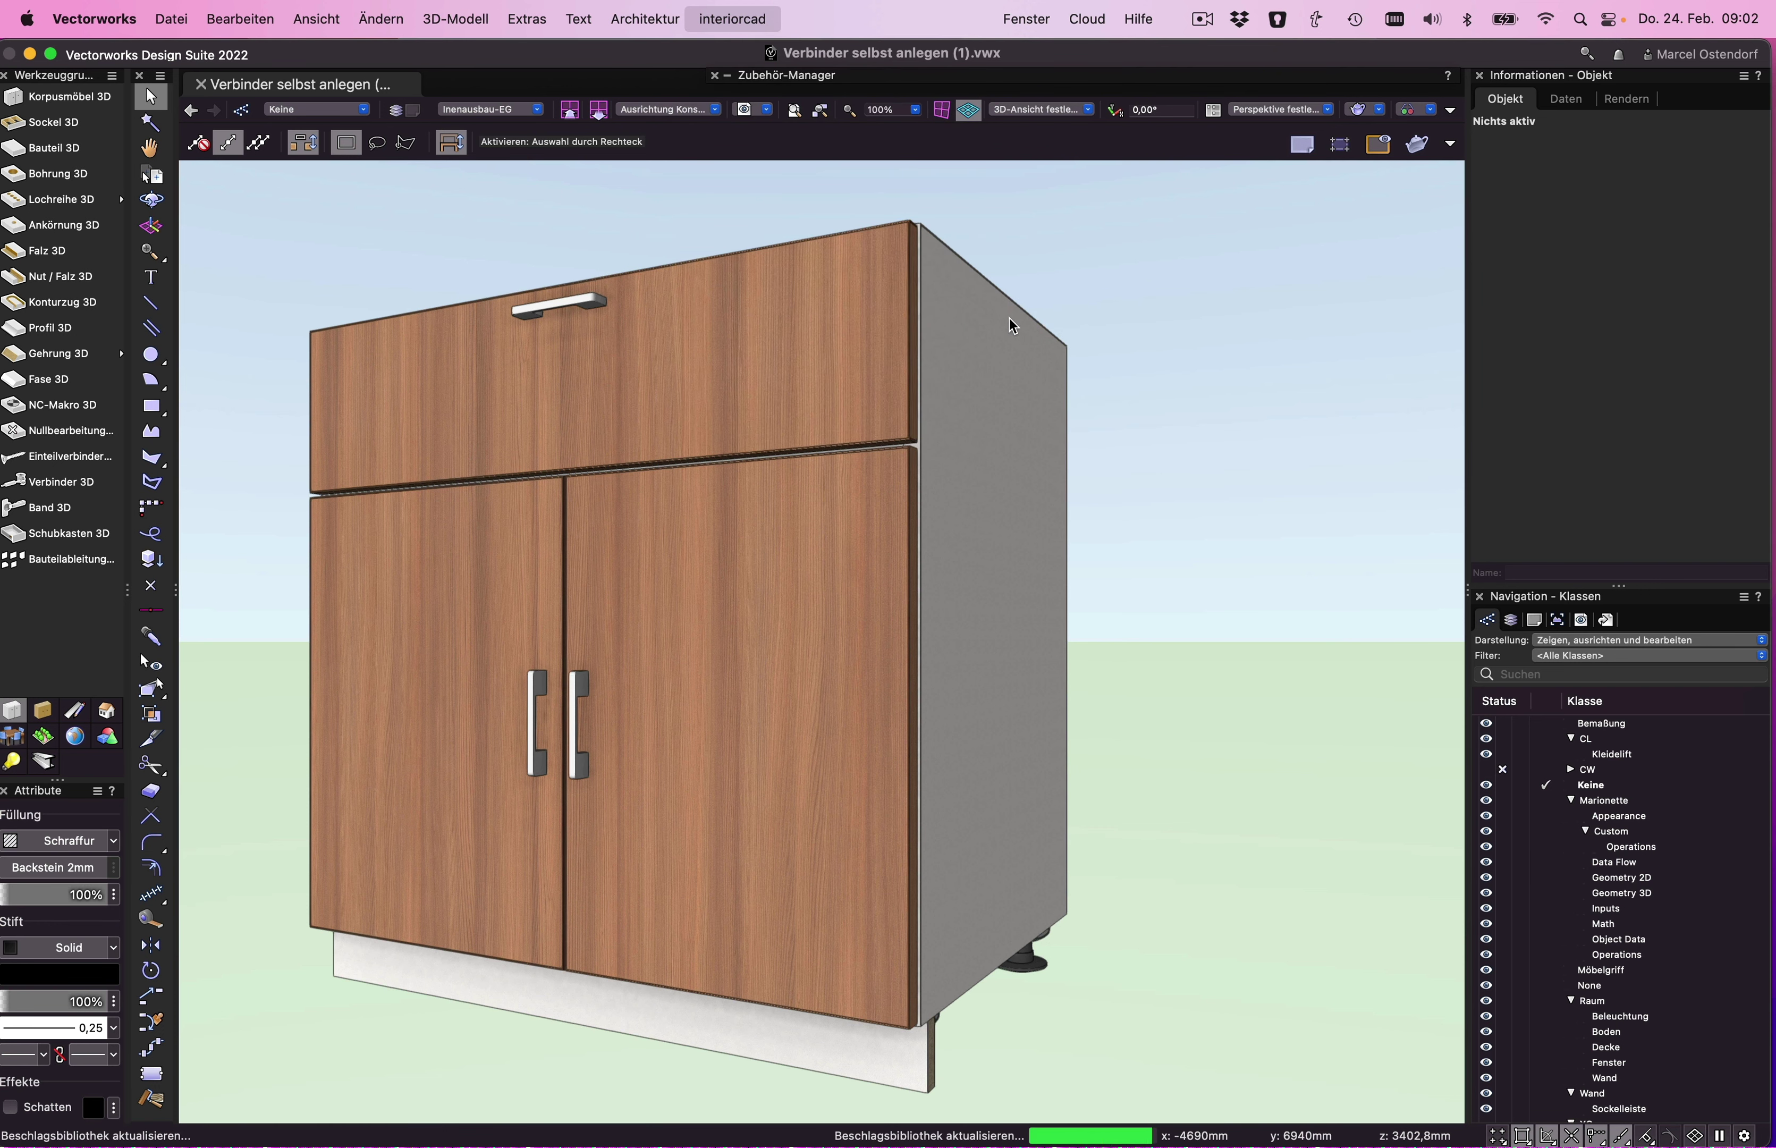
click(1012, 329)
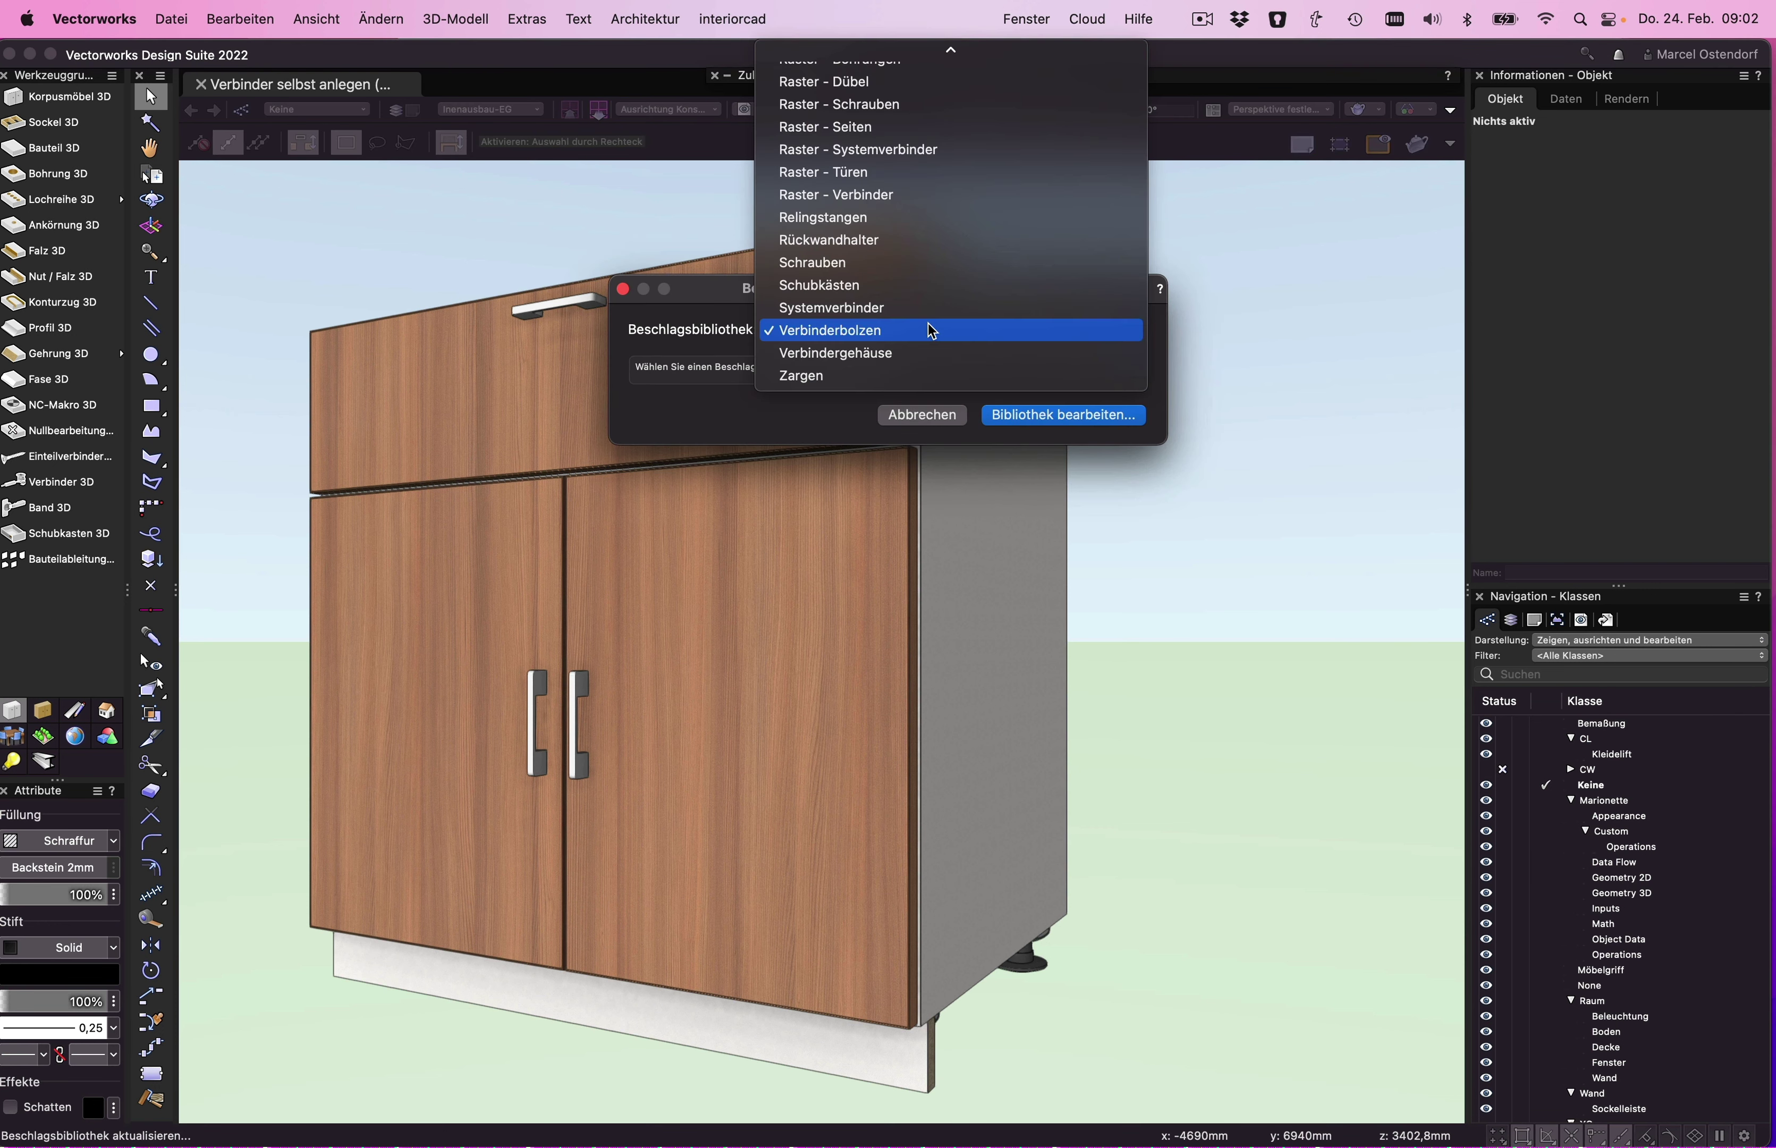
click(848, 354)
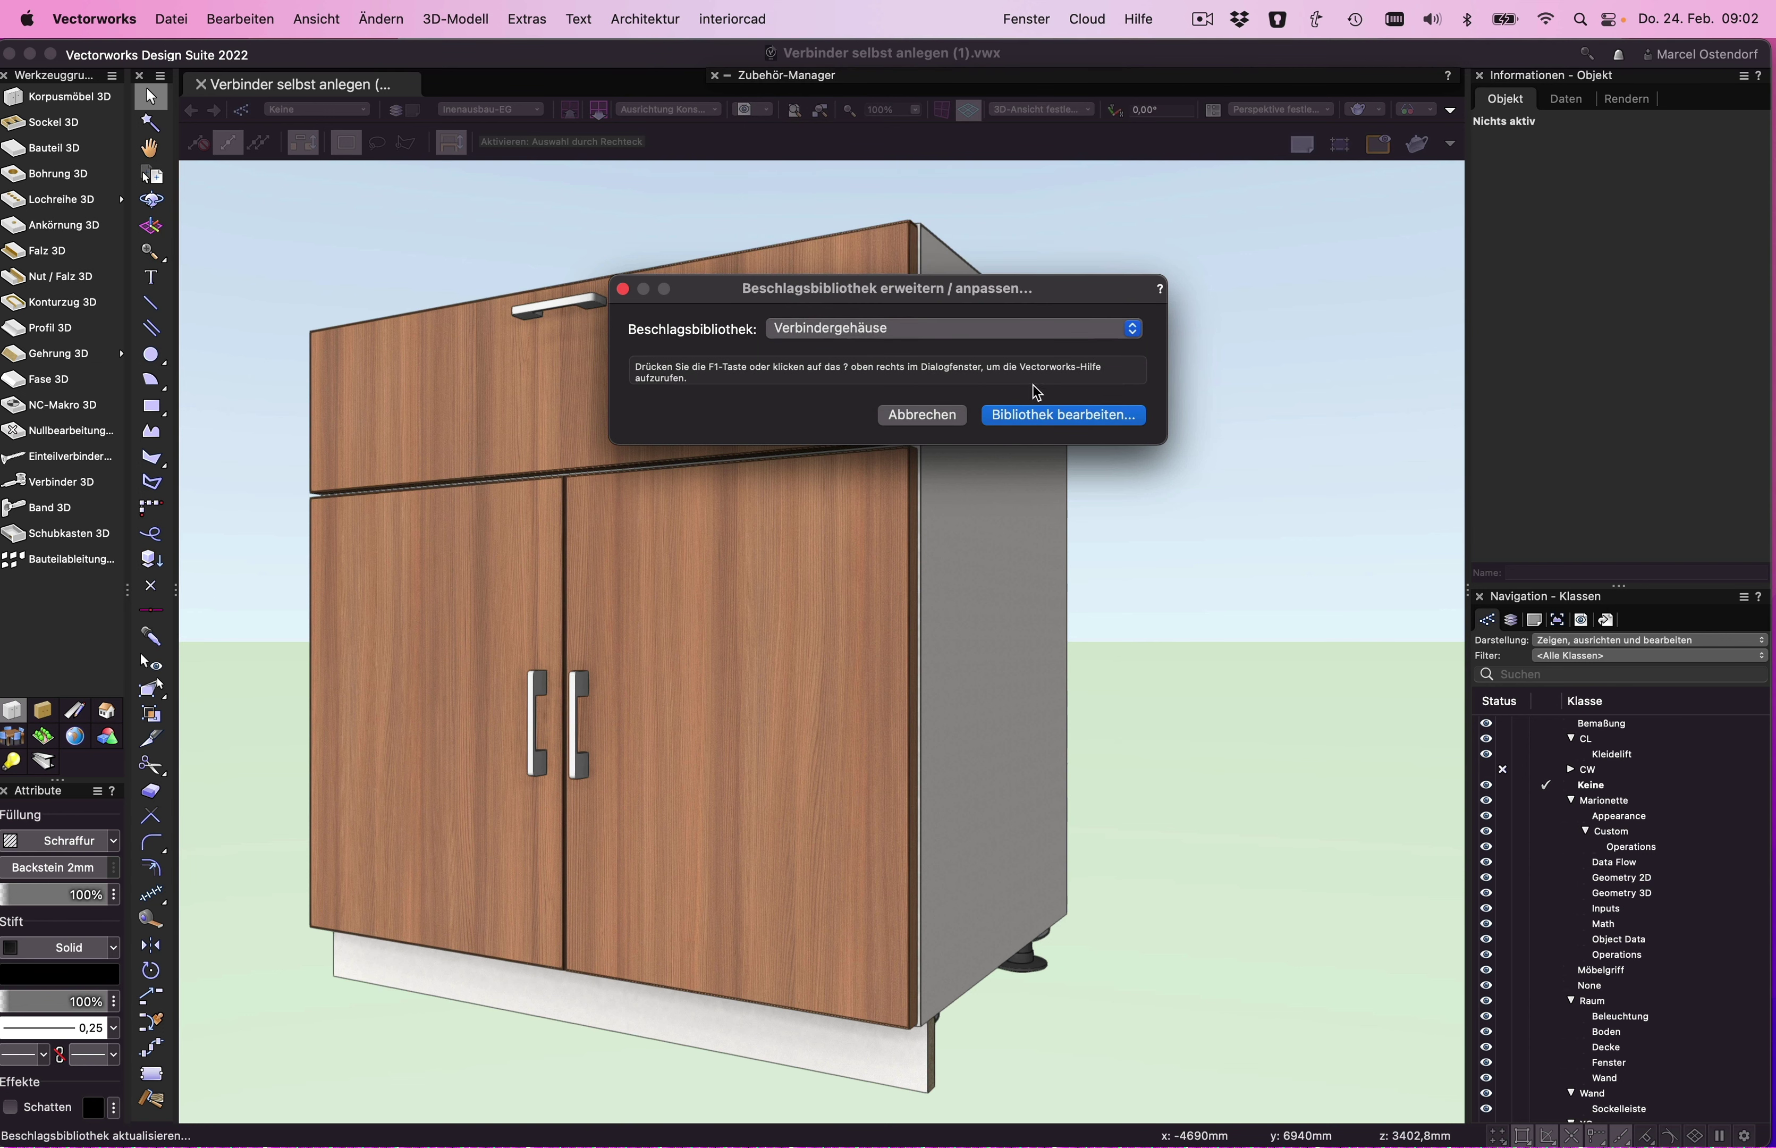
click(1047, 415)
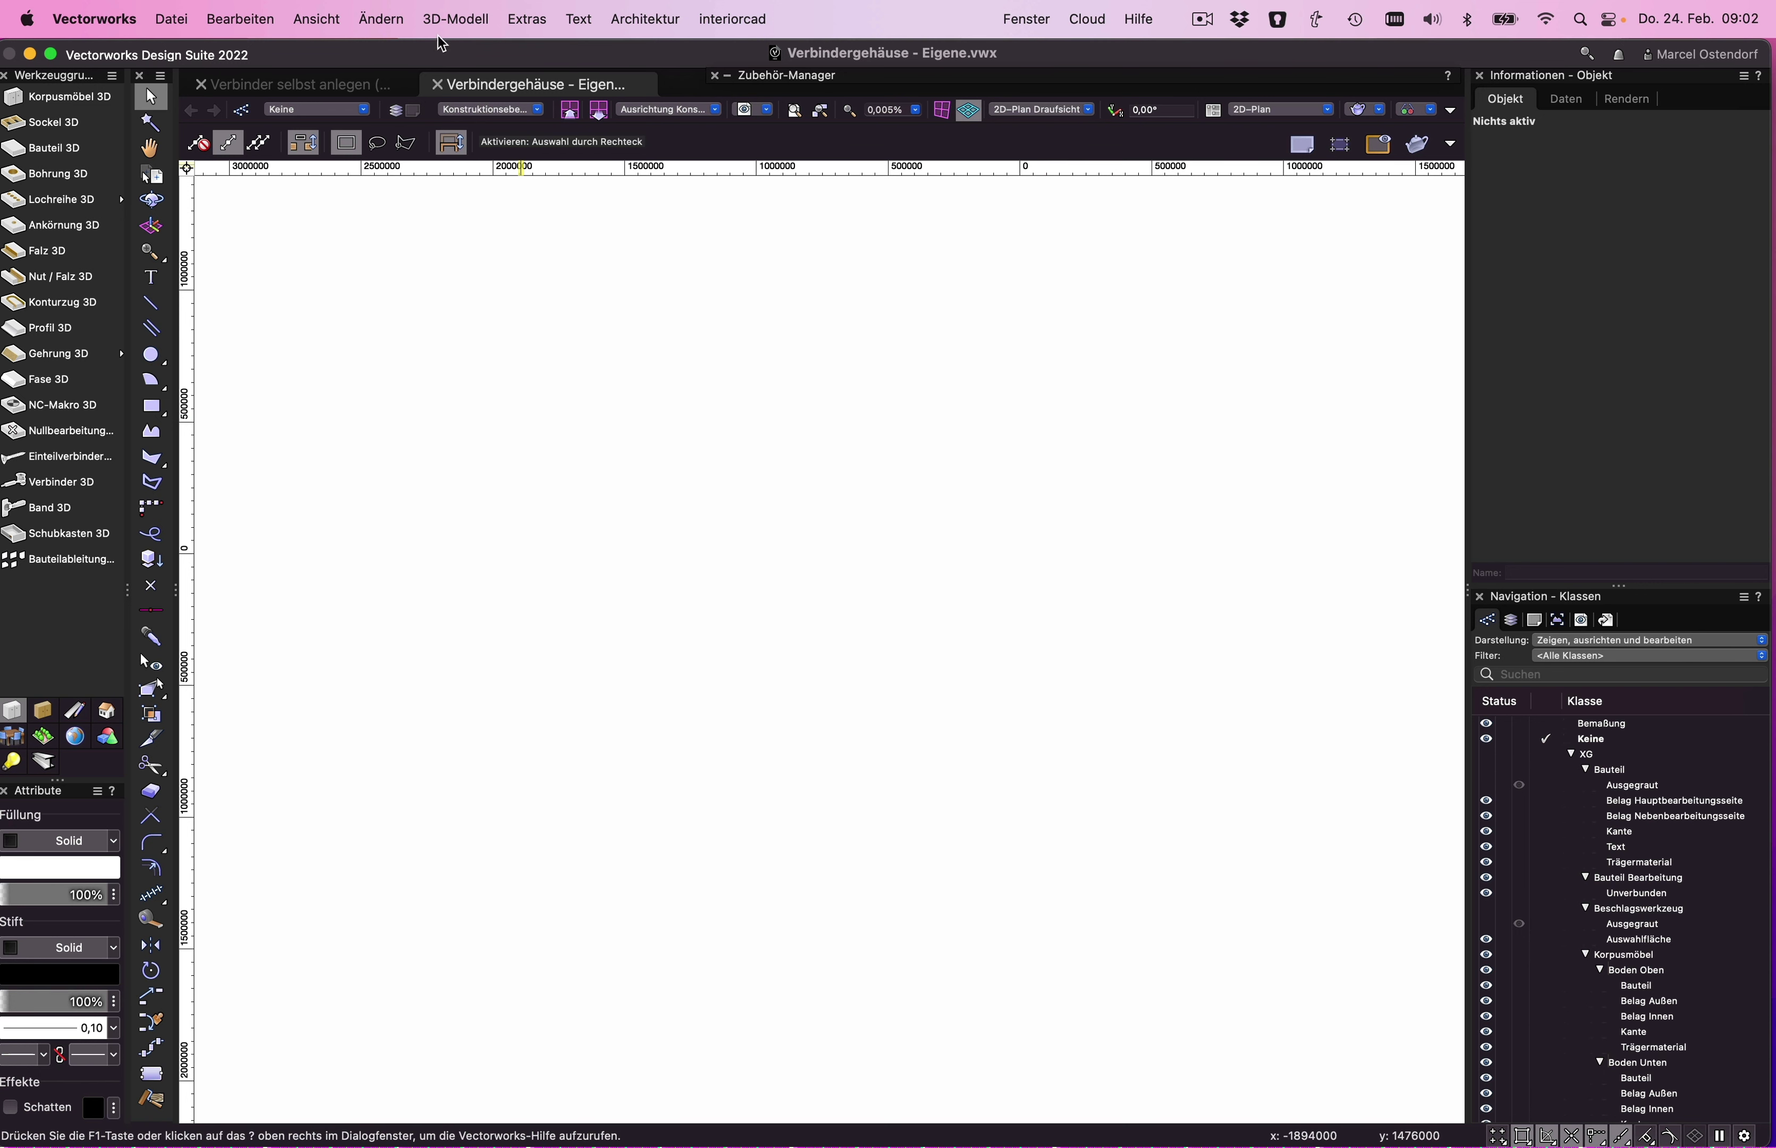
- Expand the Zubehör-Manager, select Verbindergehäuse - Eigene under Offene Dokumente and open its empty Minifix folder
click(838, 75)
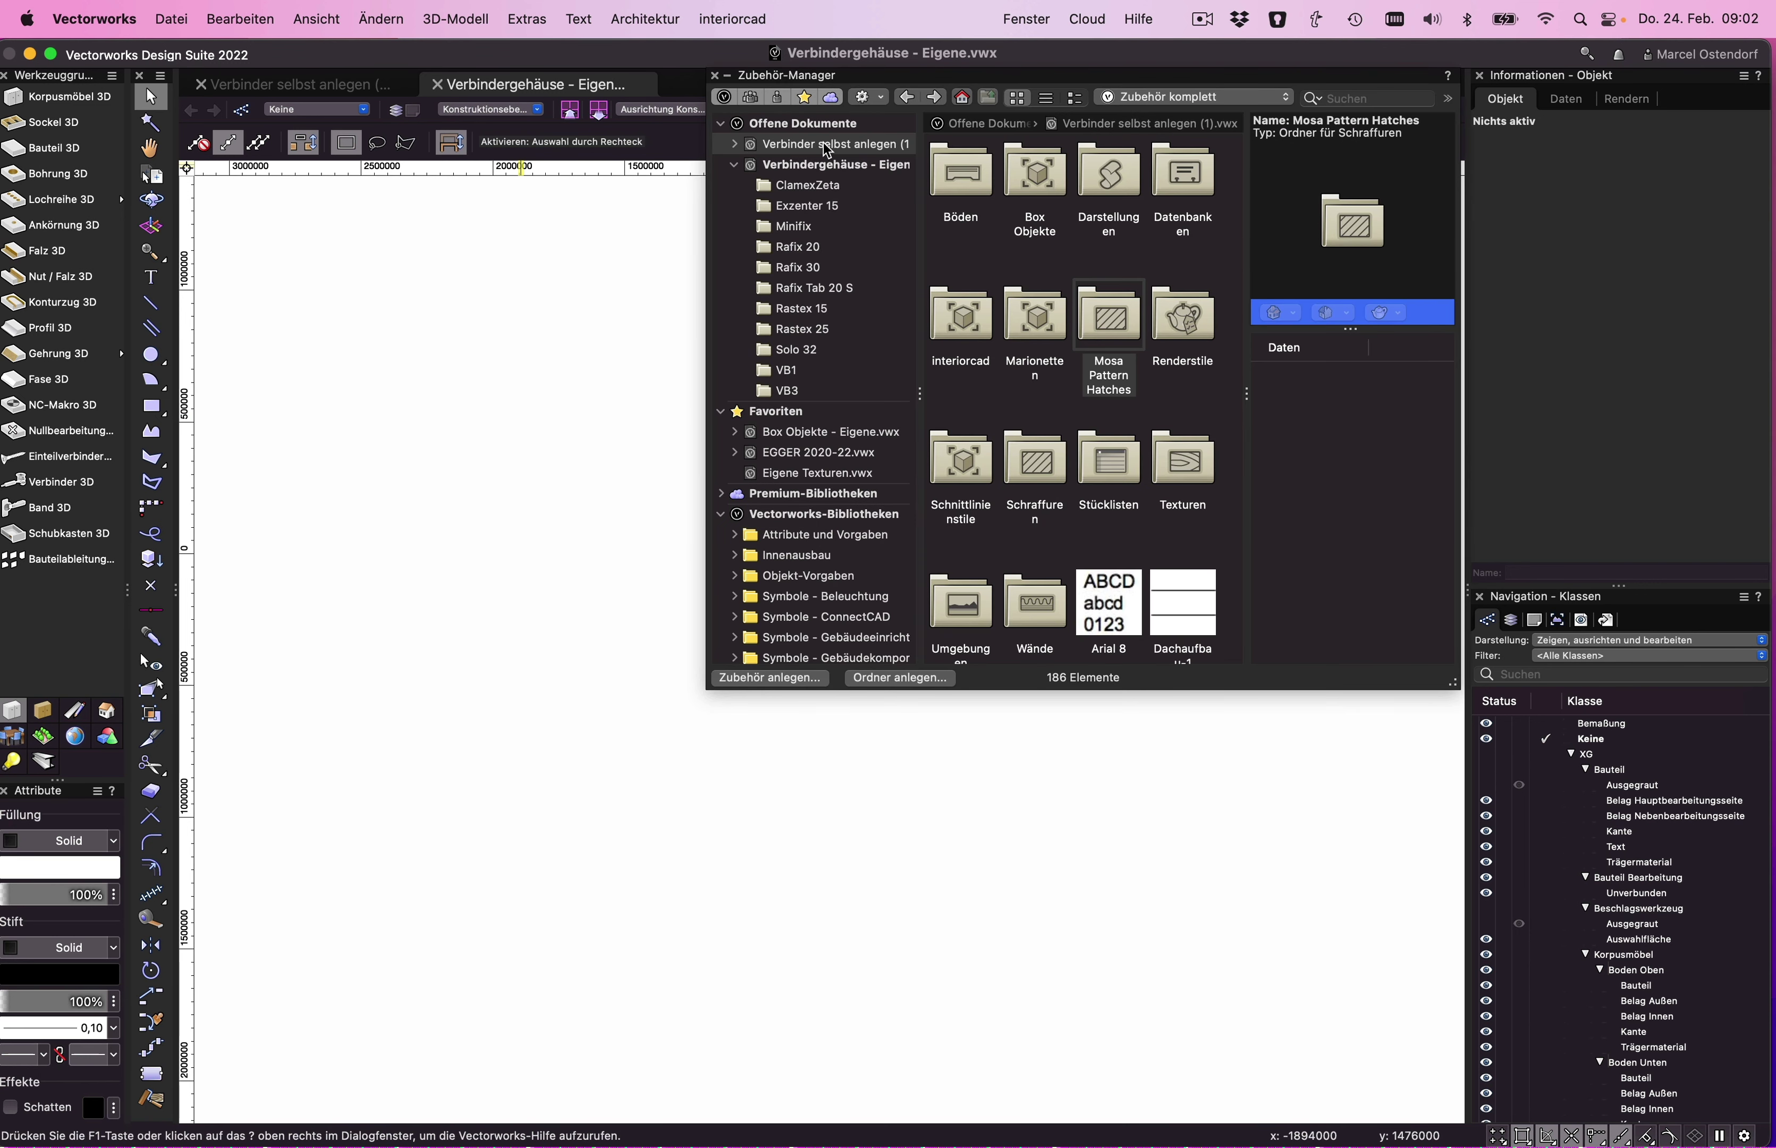
click(828, 171)
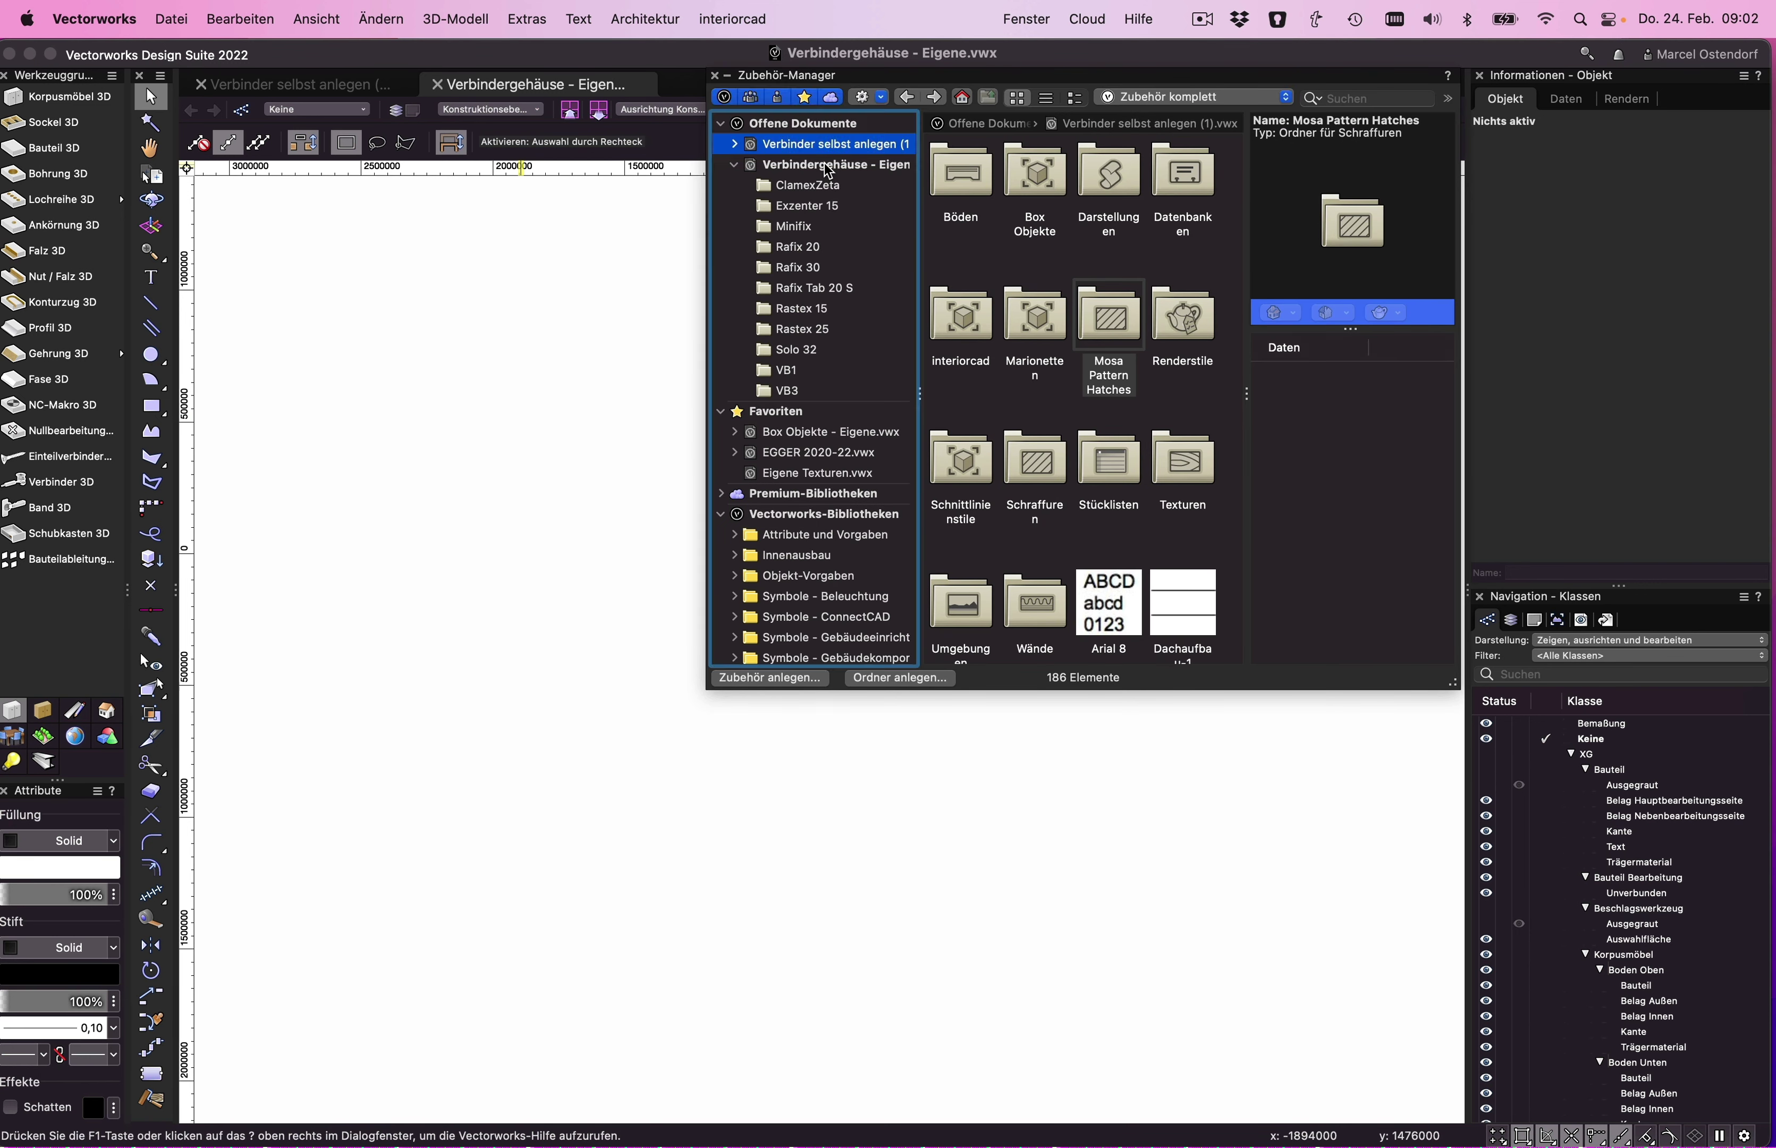
click(829, 171)
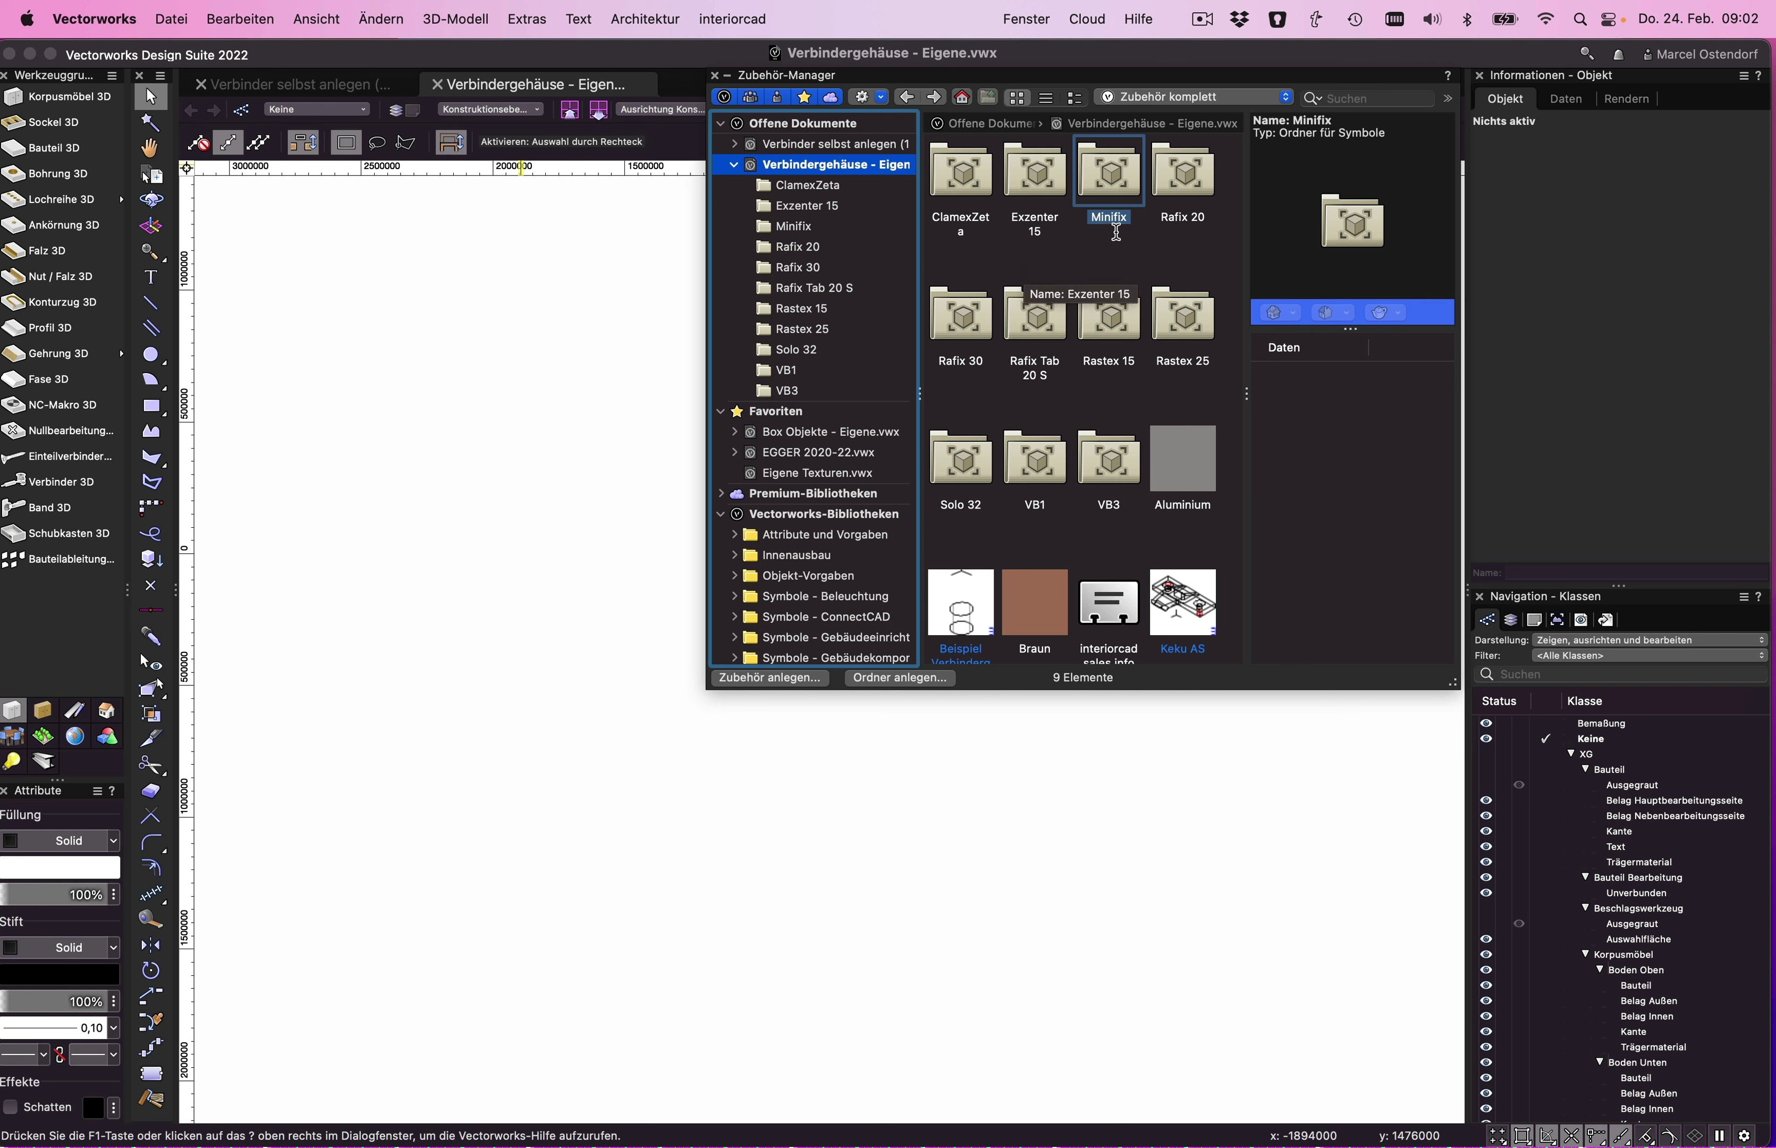
double_click(1110, 176)
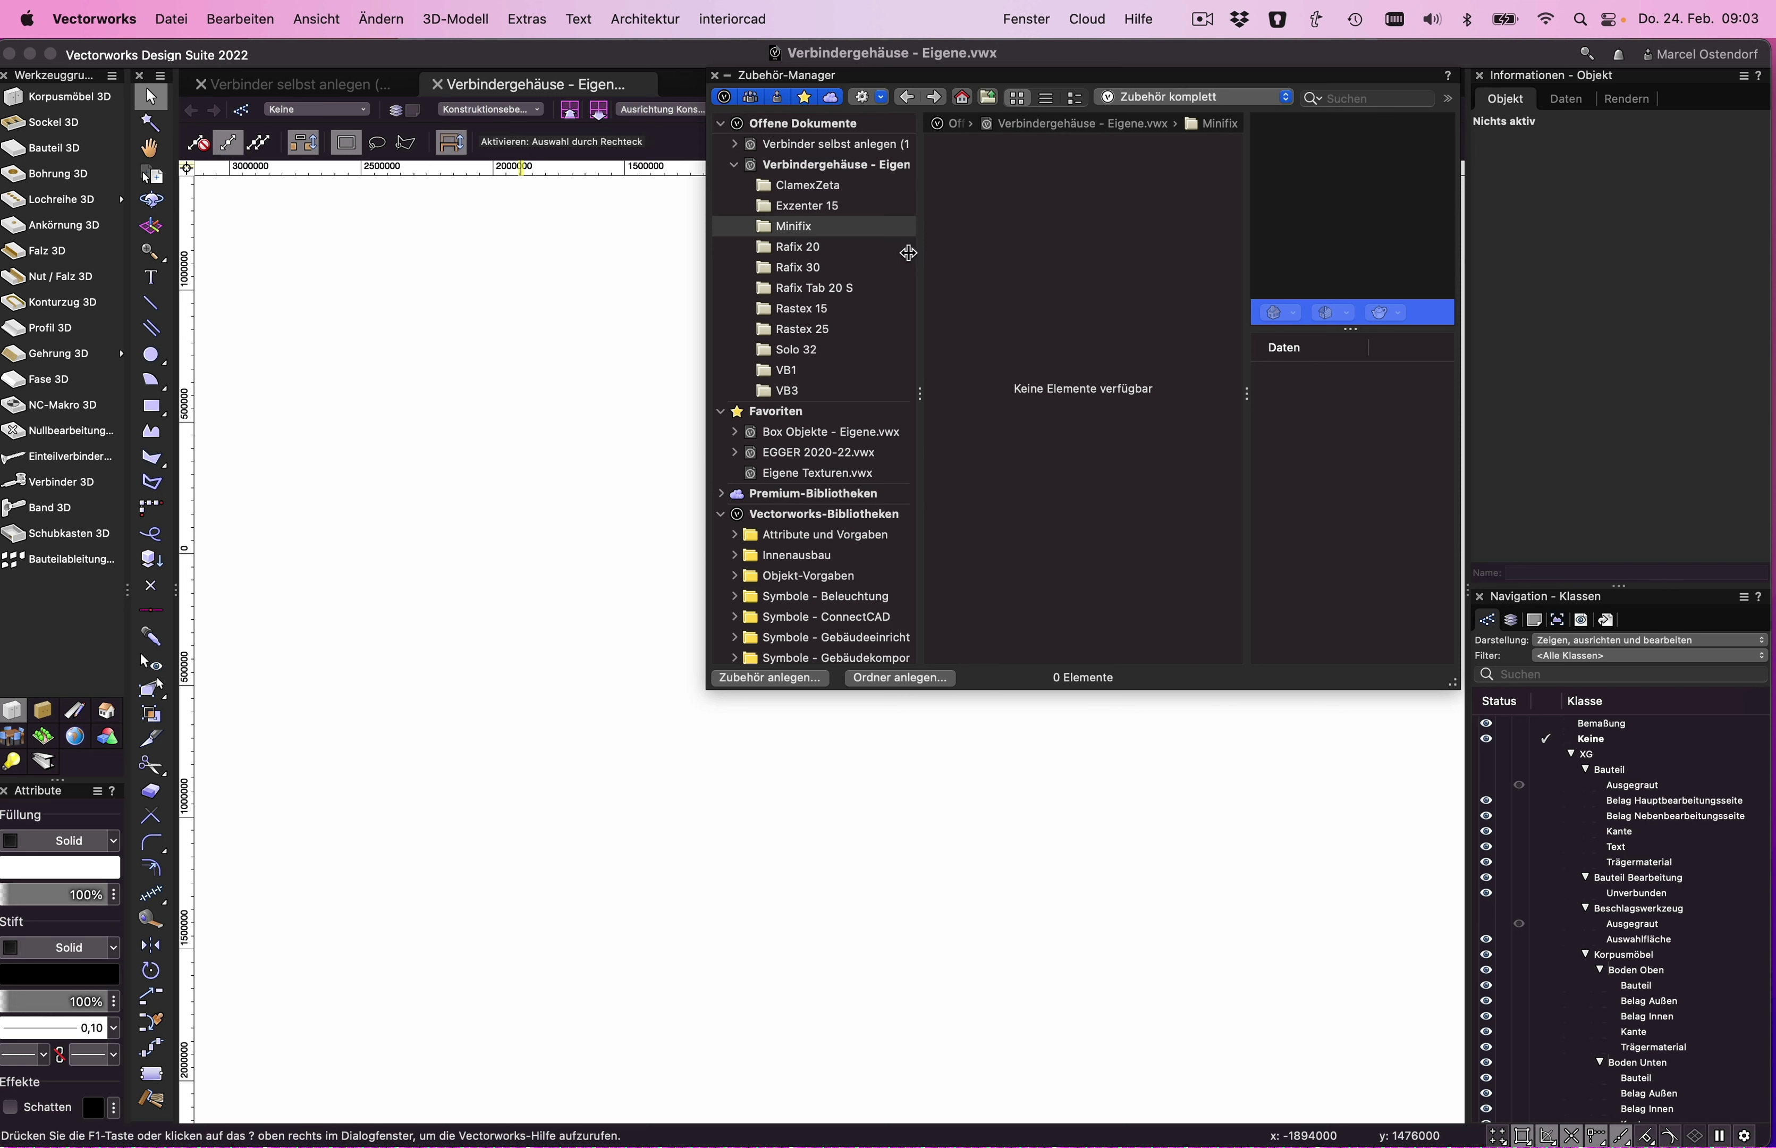
- Scroll the library tree and expand the Vectorworks Bauteil library folder
scroll(862, 222, down, 5)
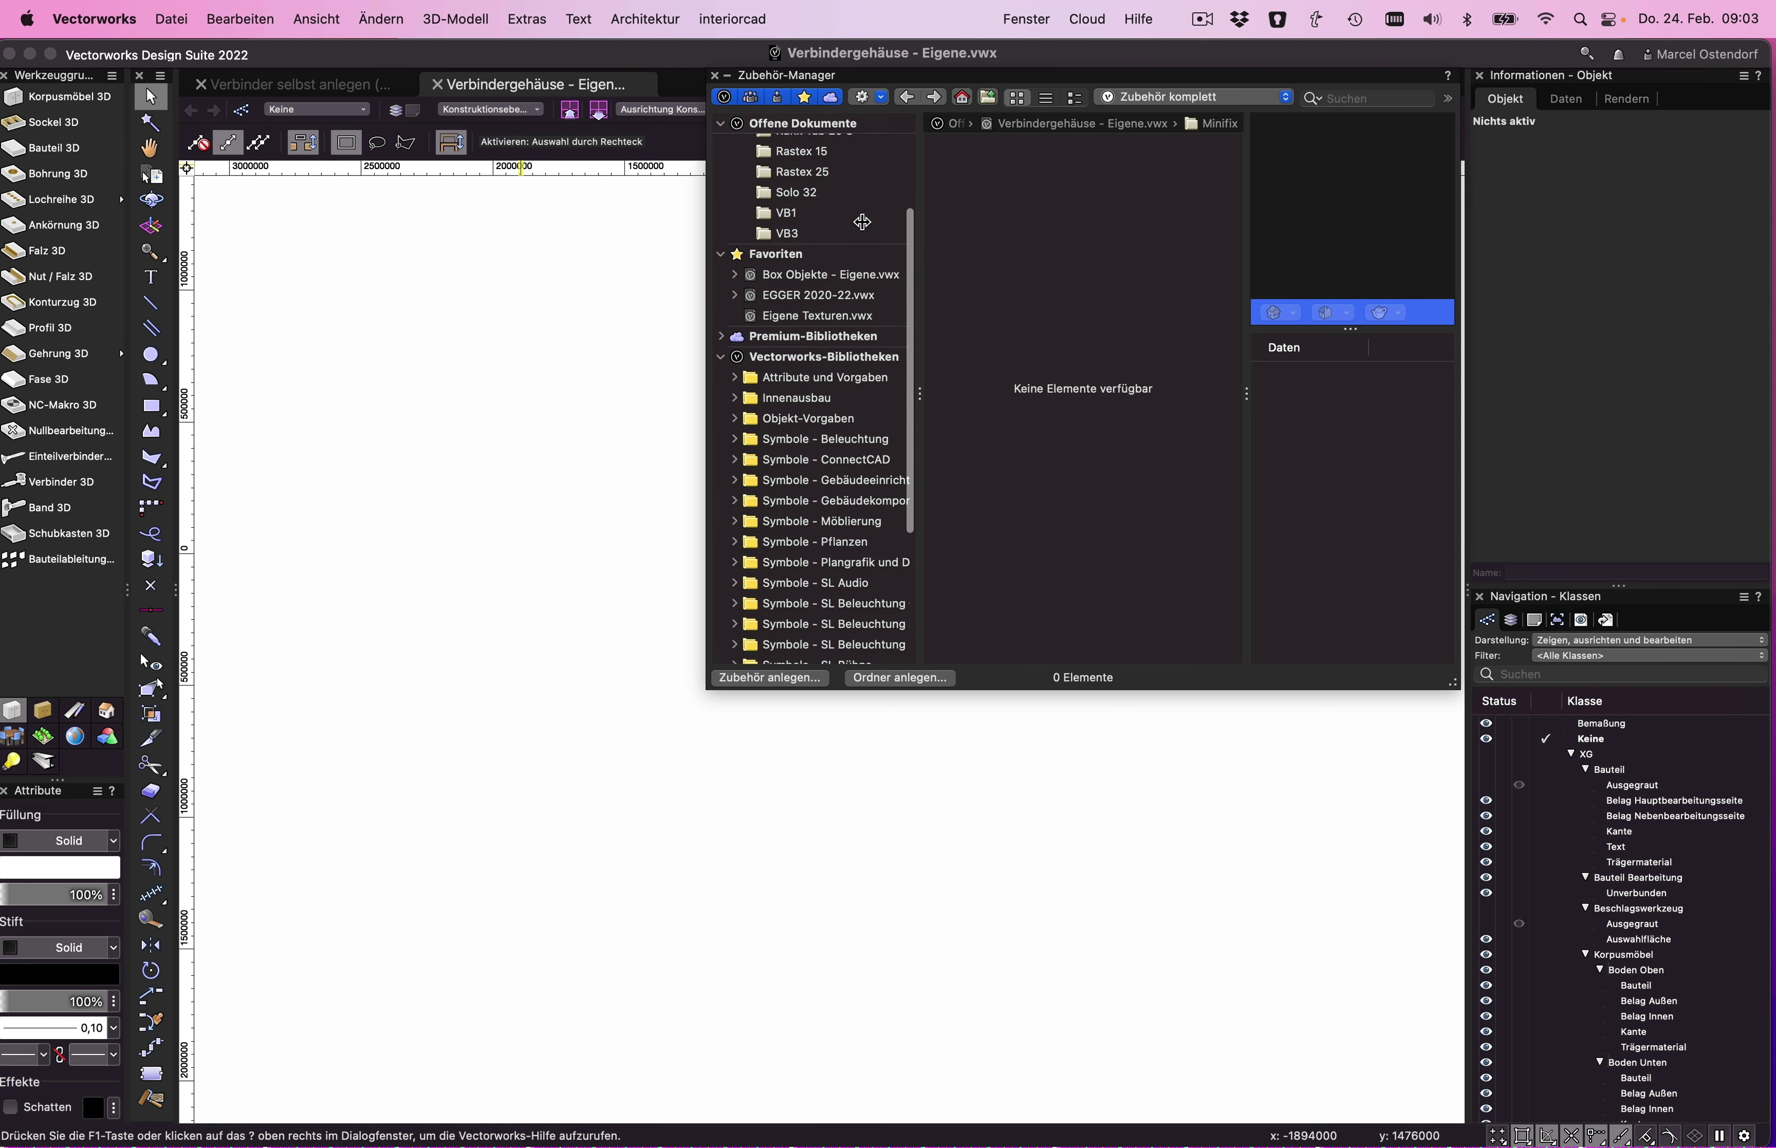
scroll(862, 221, down, 2)
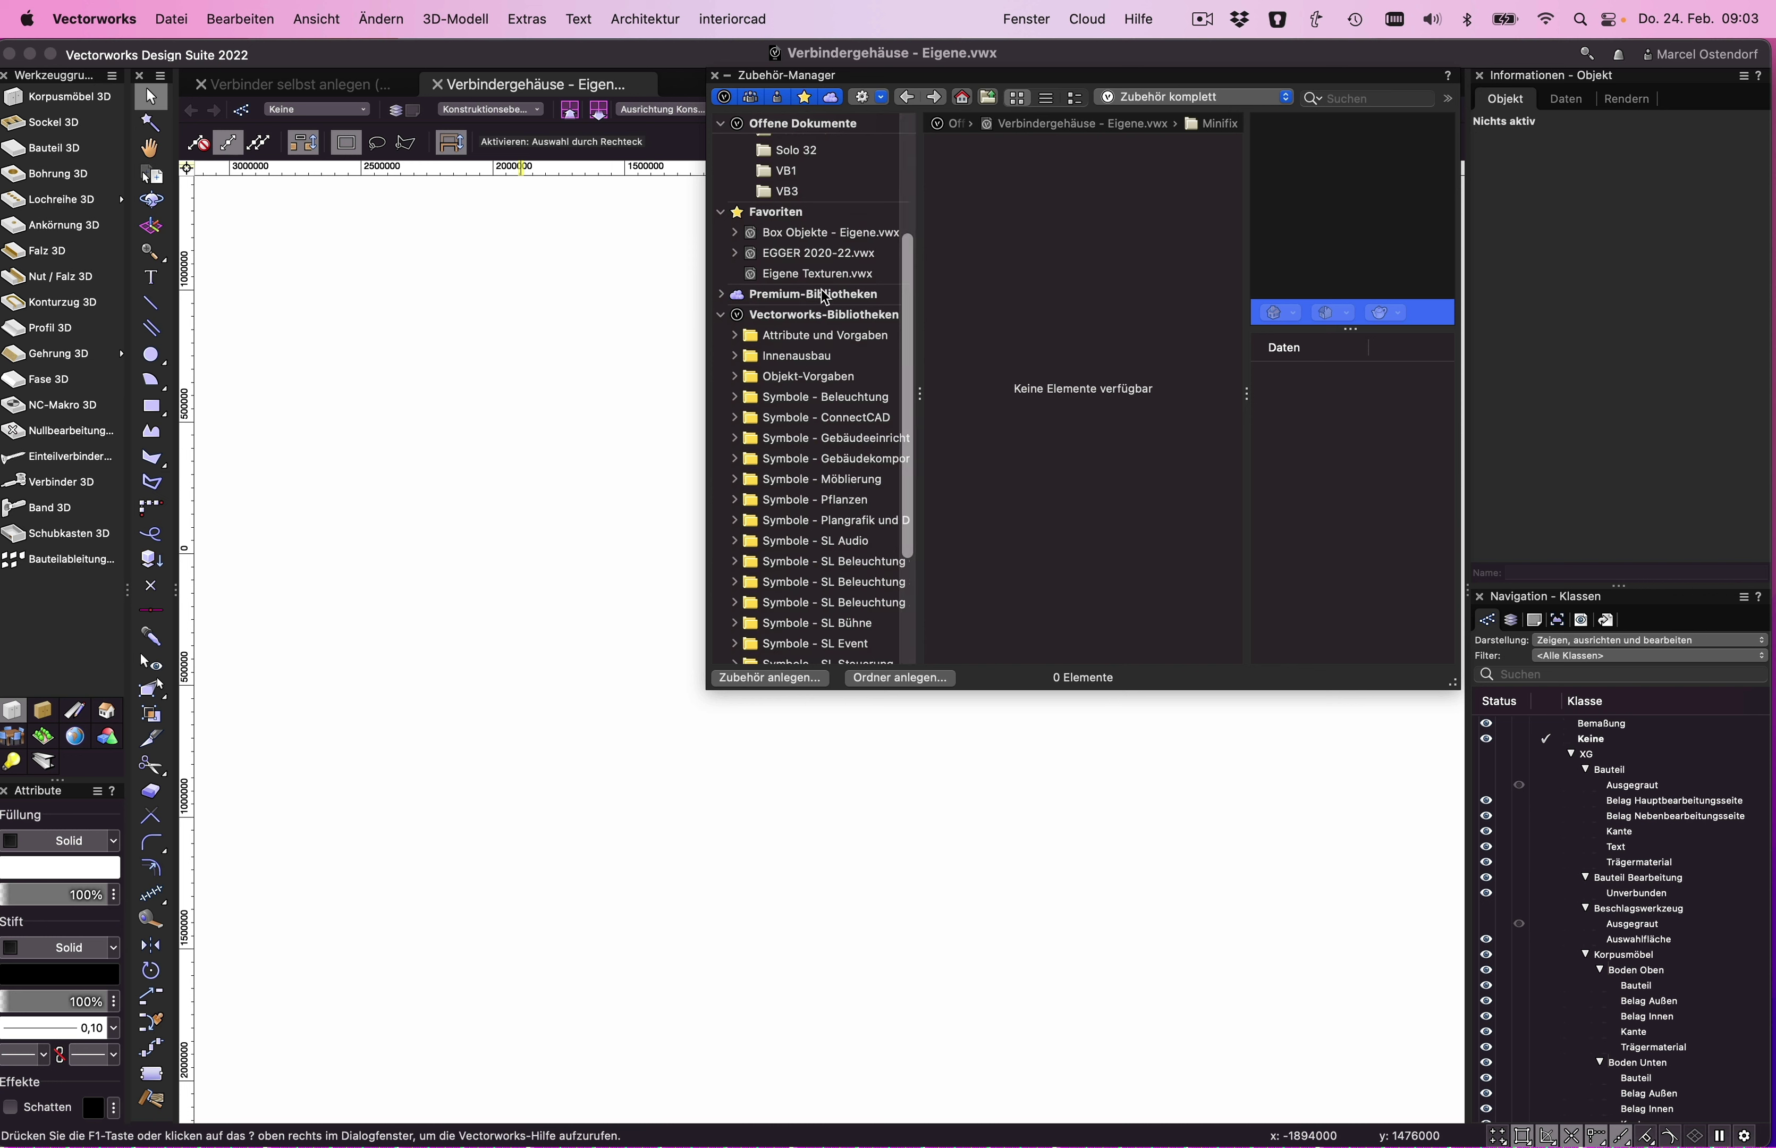
scroll(825, 297, down, 1)
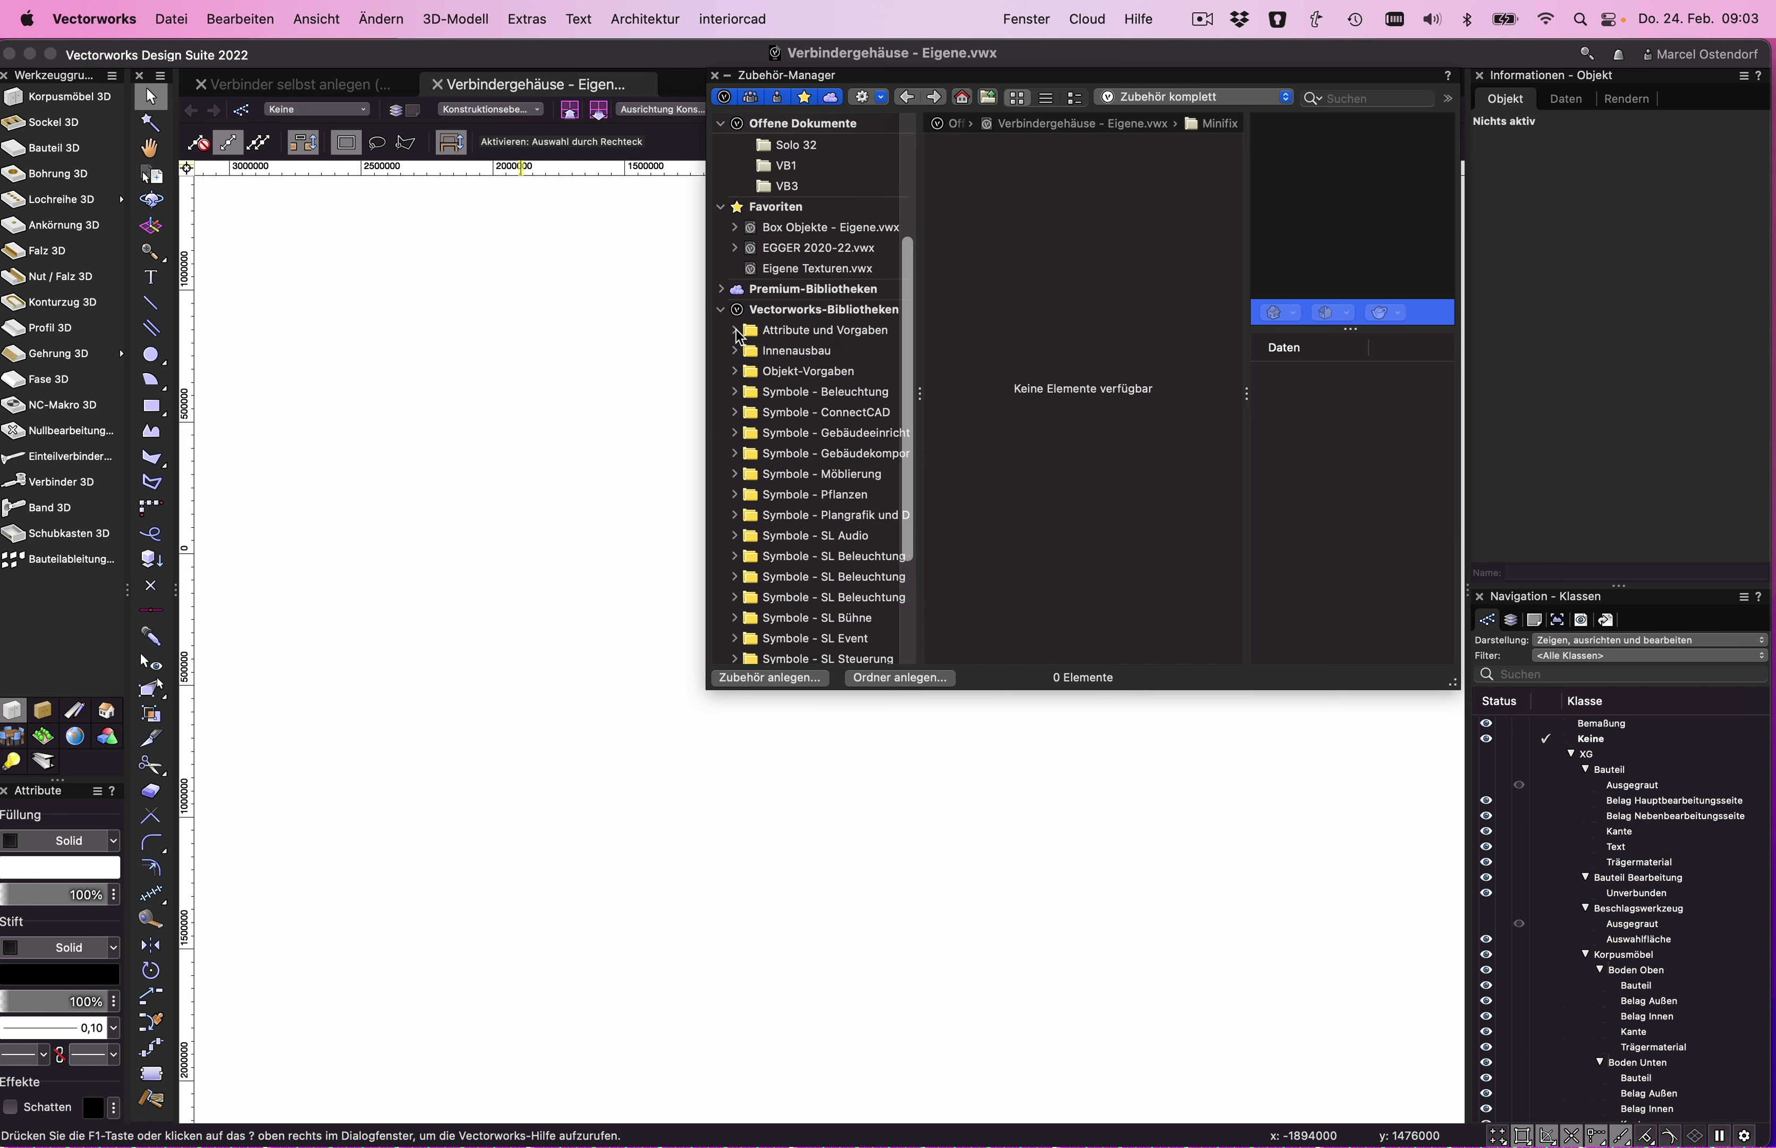
double_click(831, 336)
scroll(836, 358, up, 1)
scroll(814, 343, down, 5)
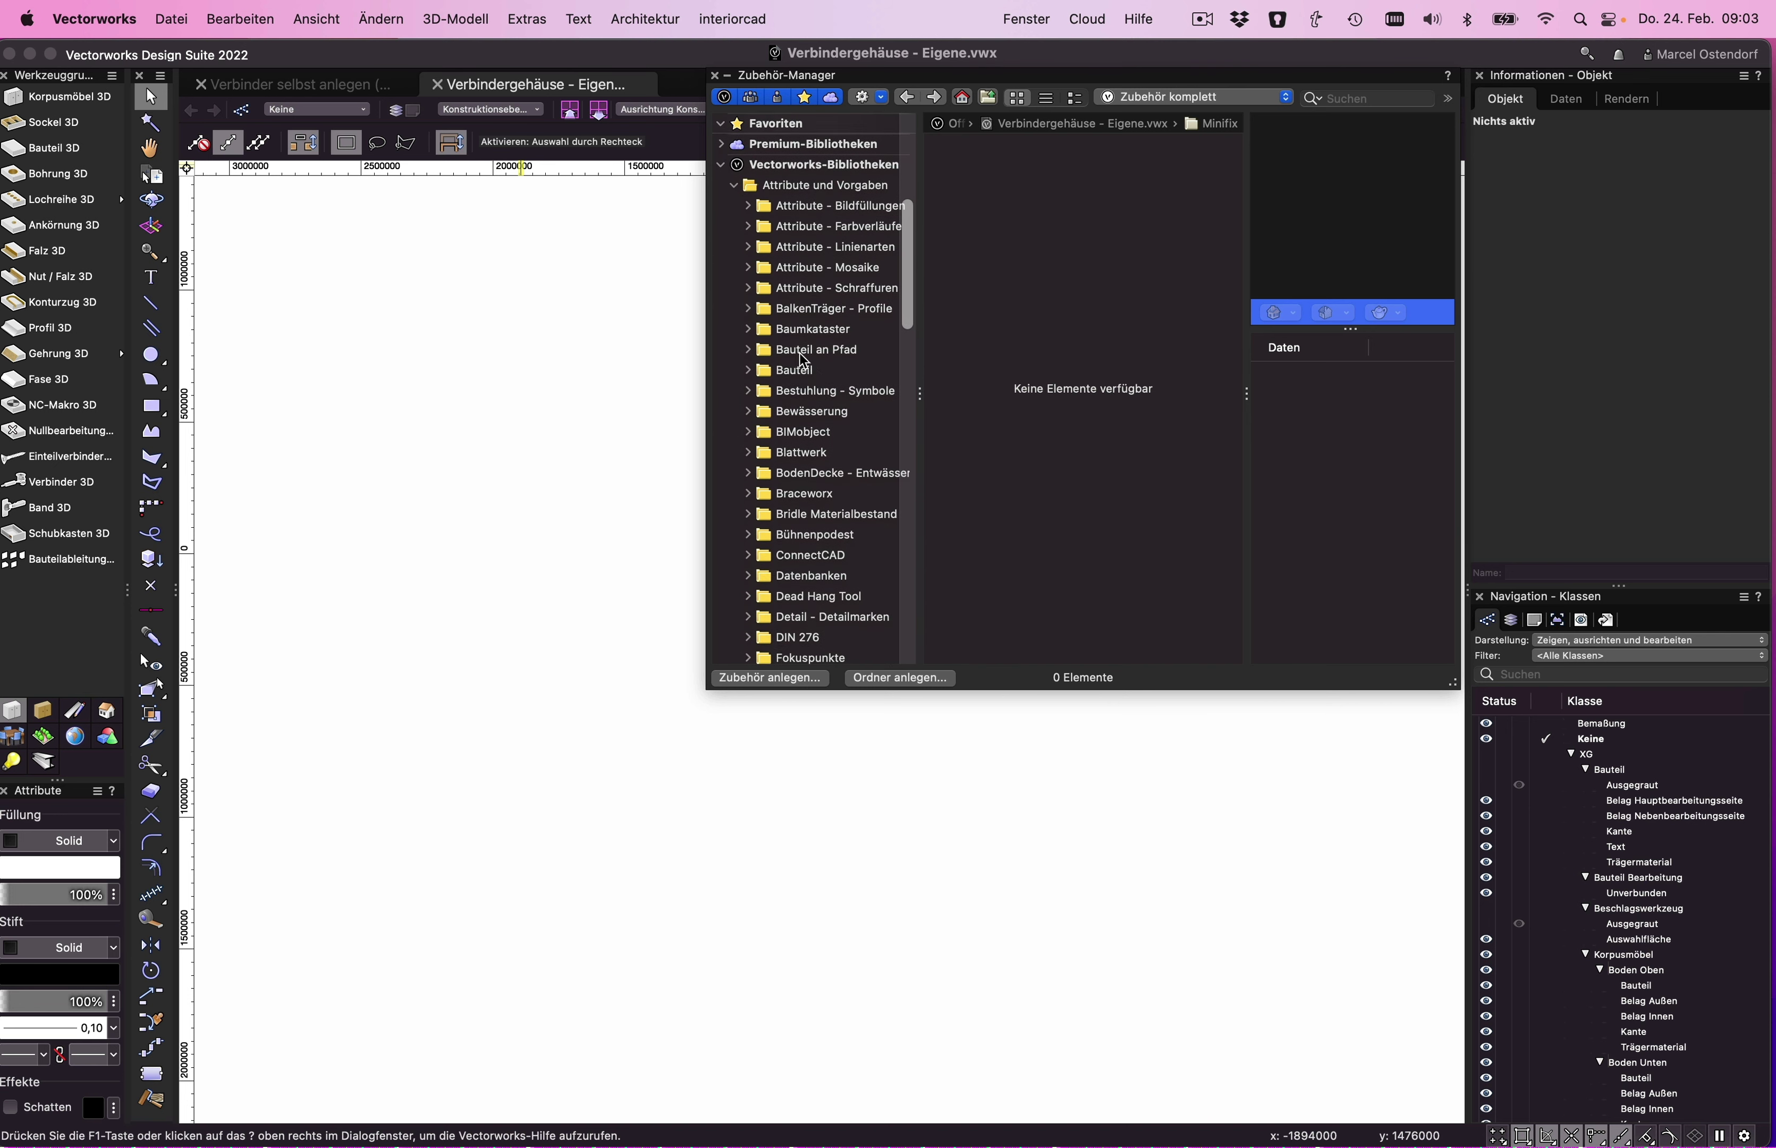
click(747, 369)
- Expand the built-in Verbindergehäuse library and show its eight Minifix housing symbols
scroll(813, 355, down, 4)
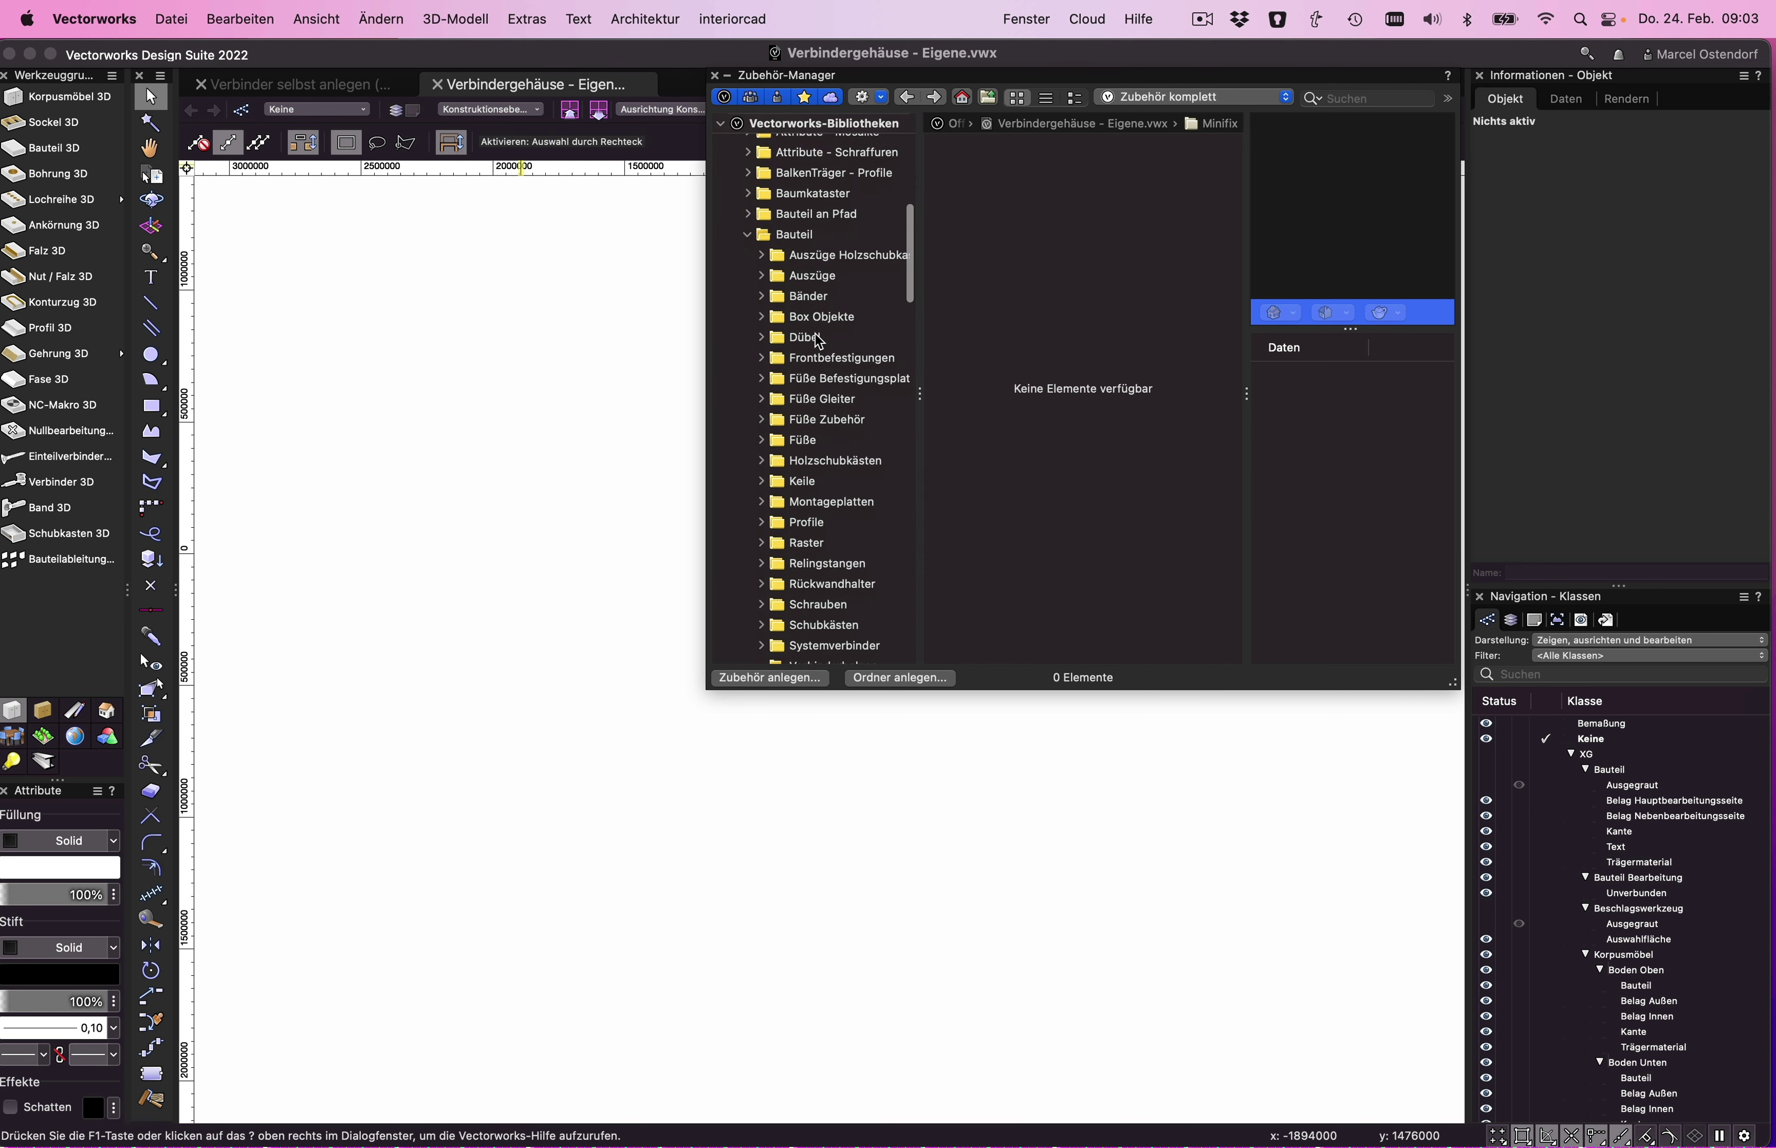
scroll(815, 348, down, 2)
scroll(818, 342, down, 3)
scroll(819, 341, down, 5)
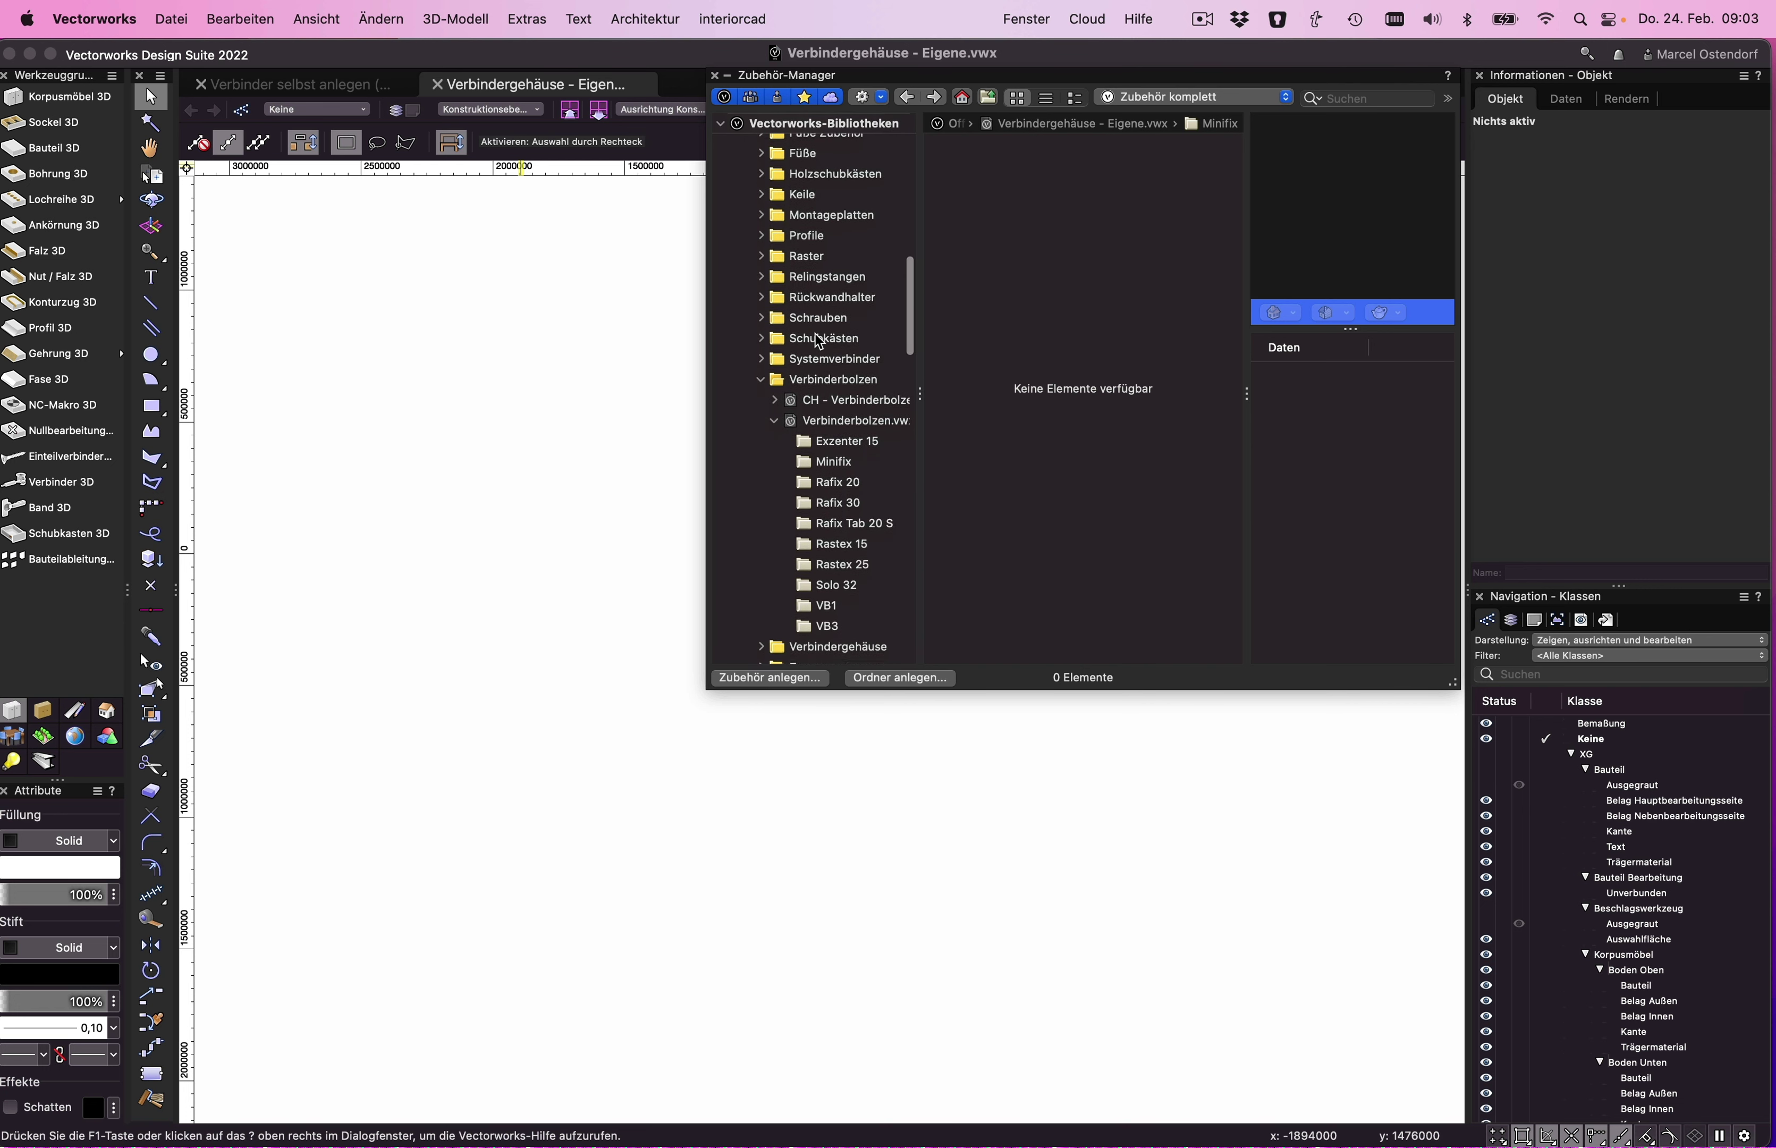
click(759, 358)
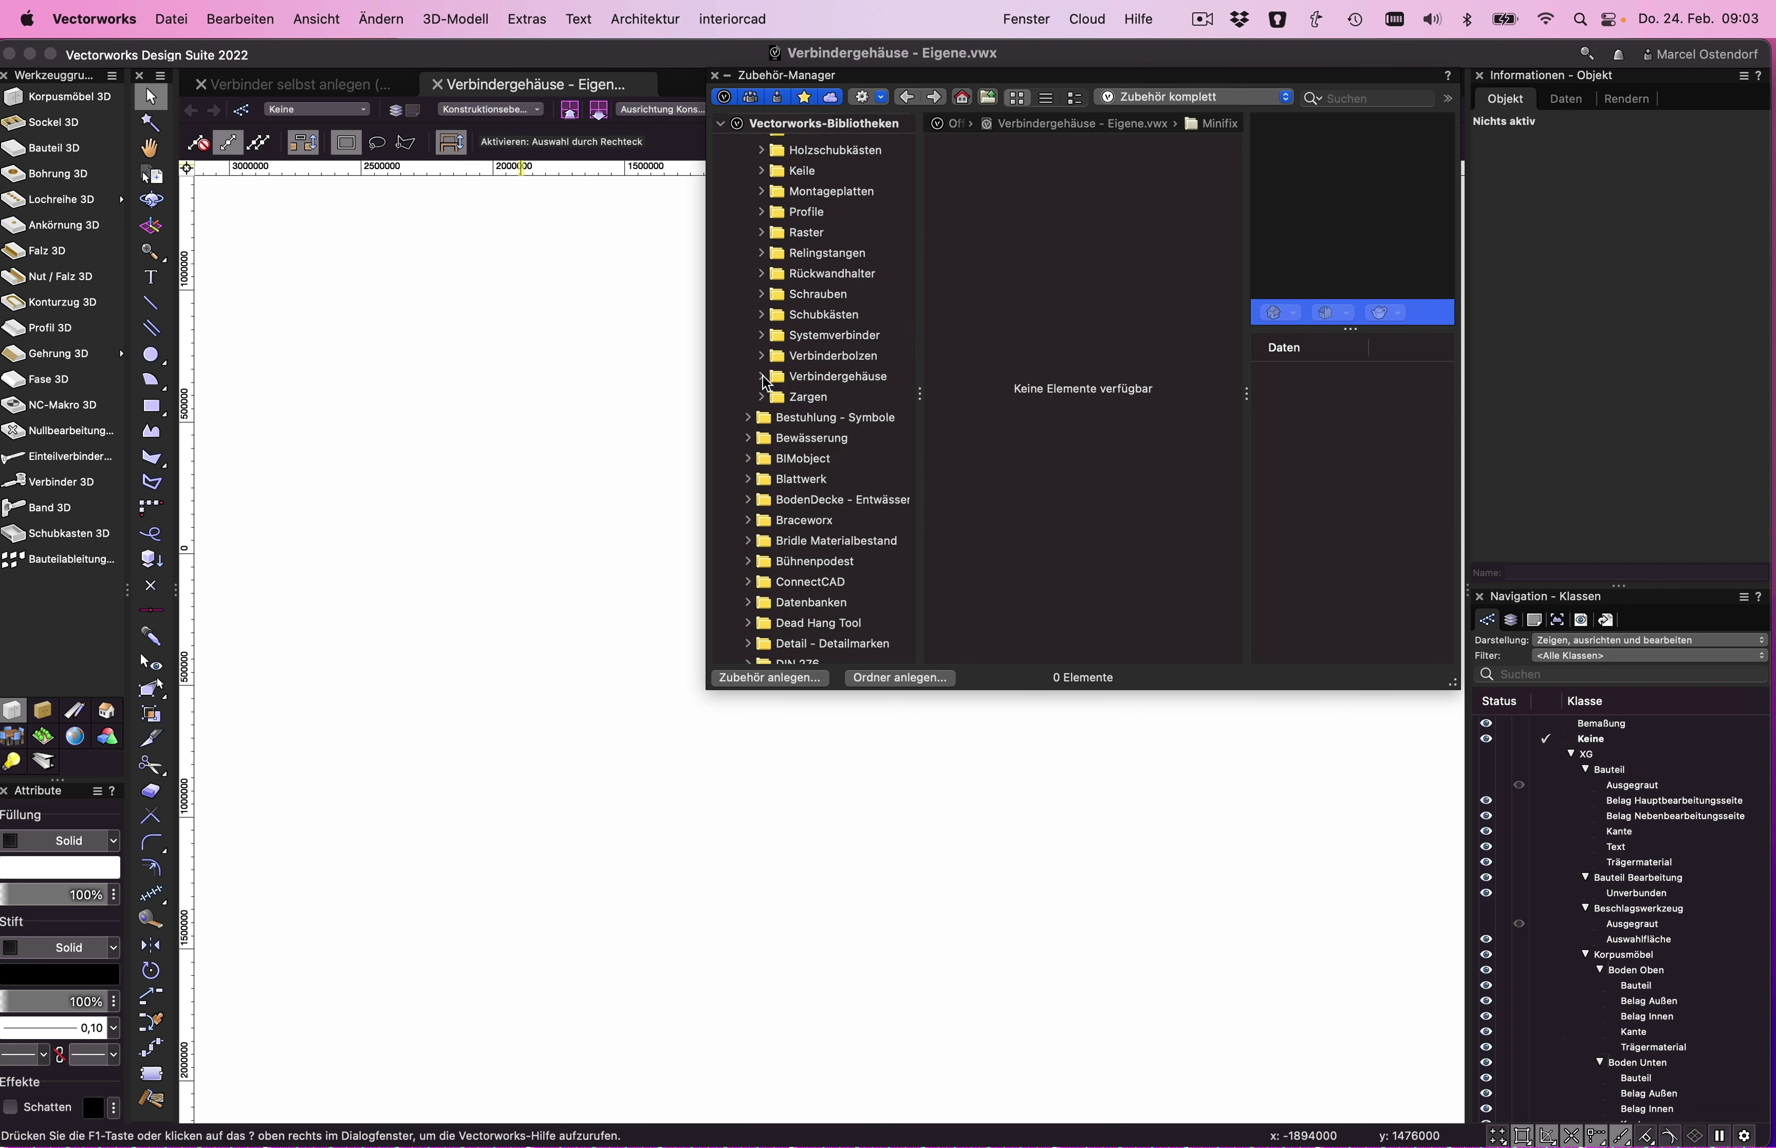
click(762, 376)
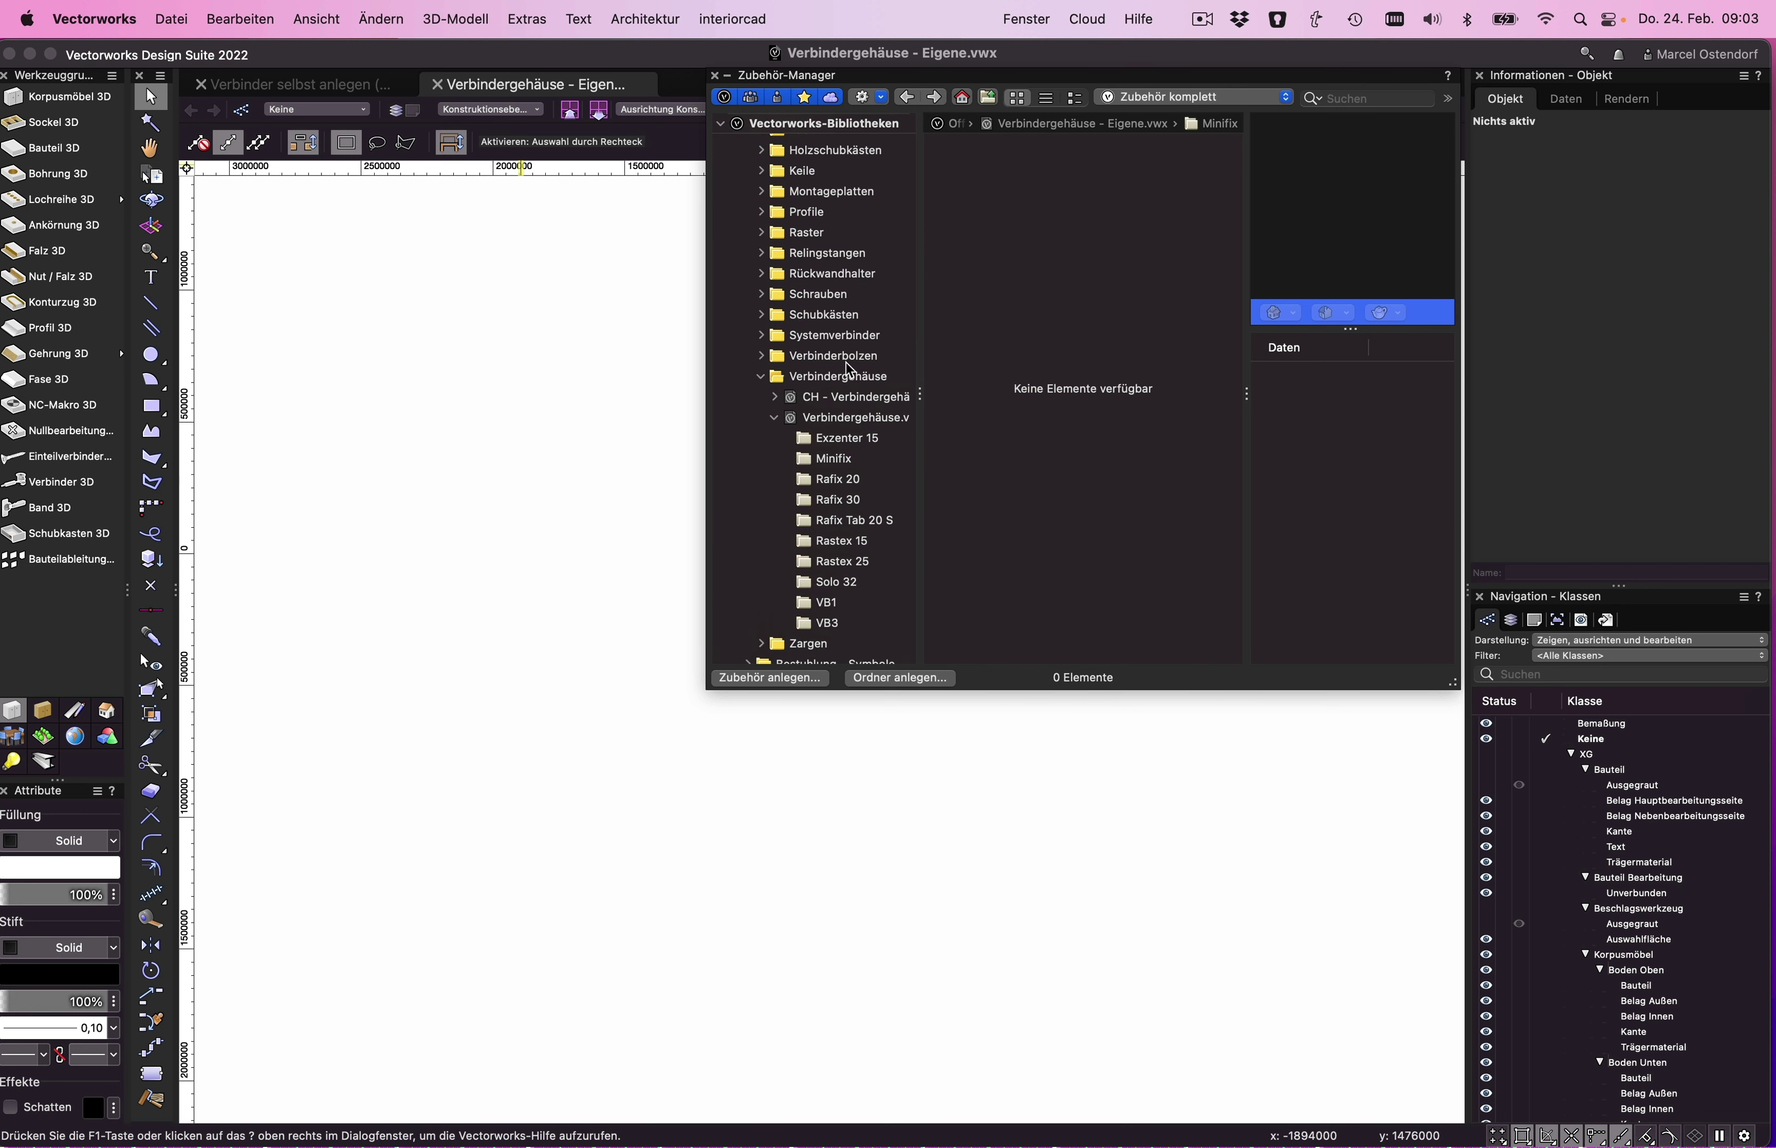
scroll(845, 373, down, 2)
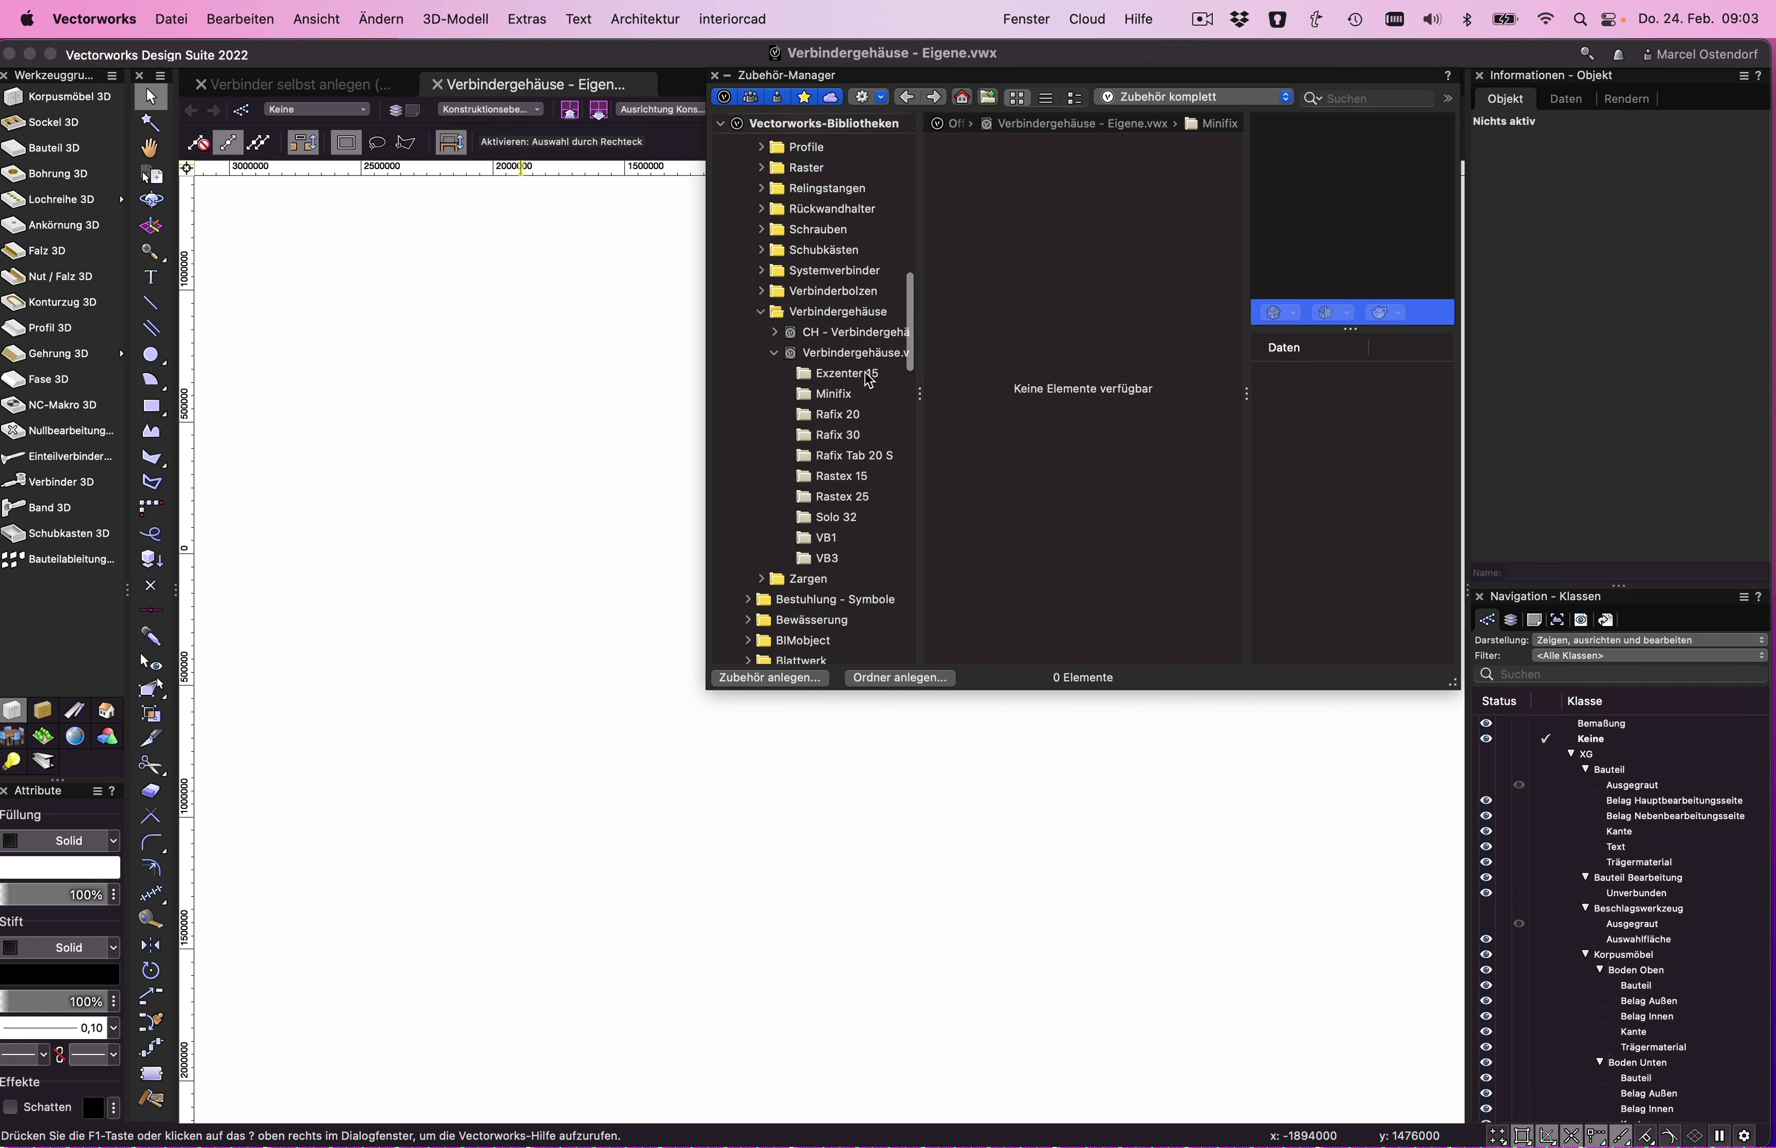
scroll(821, 410, up, 5)
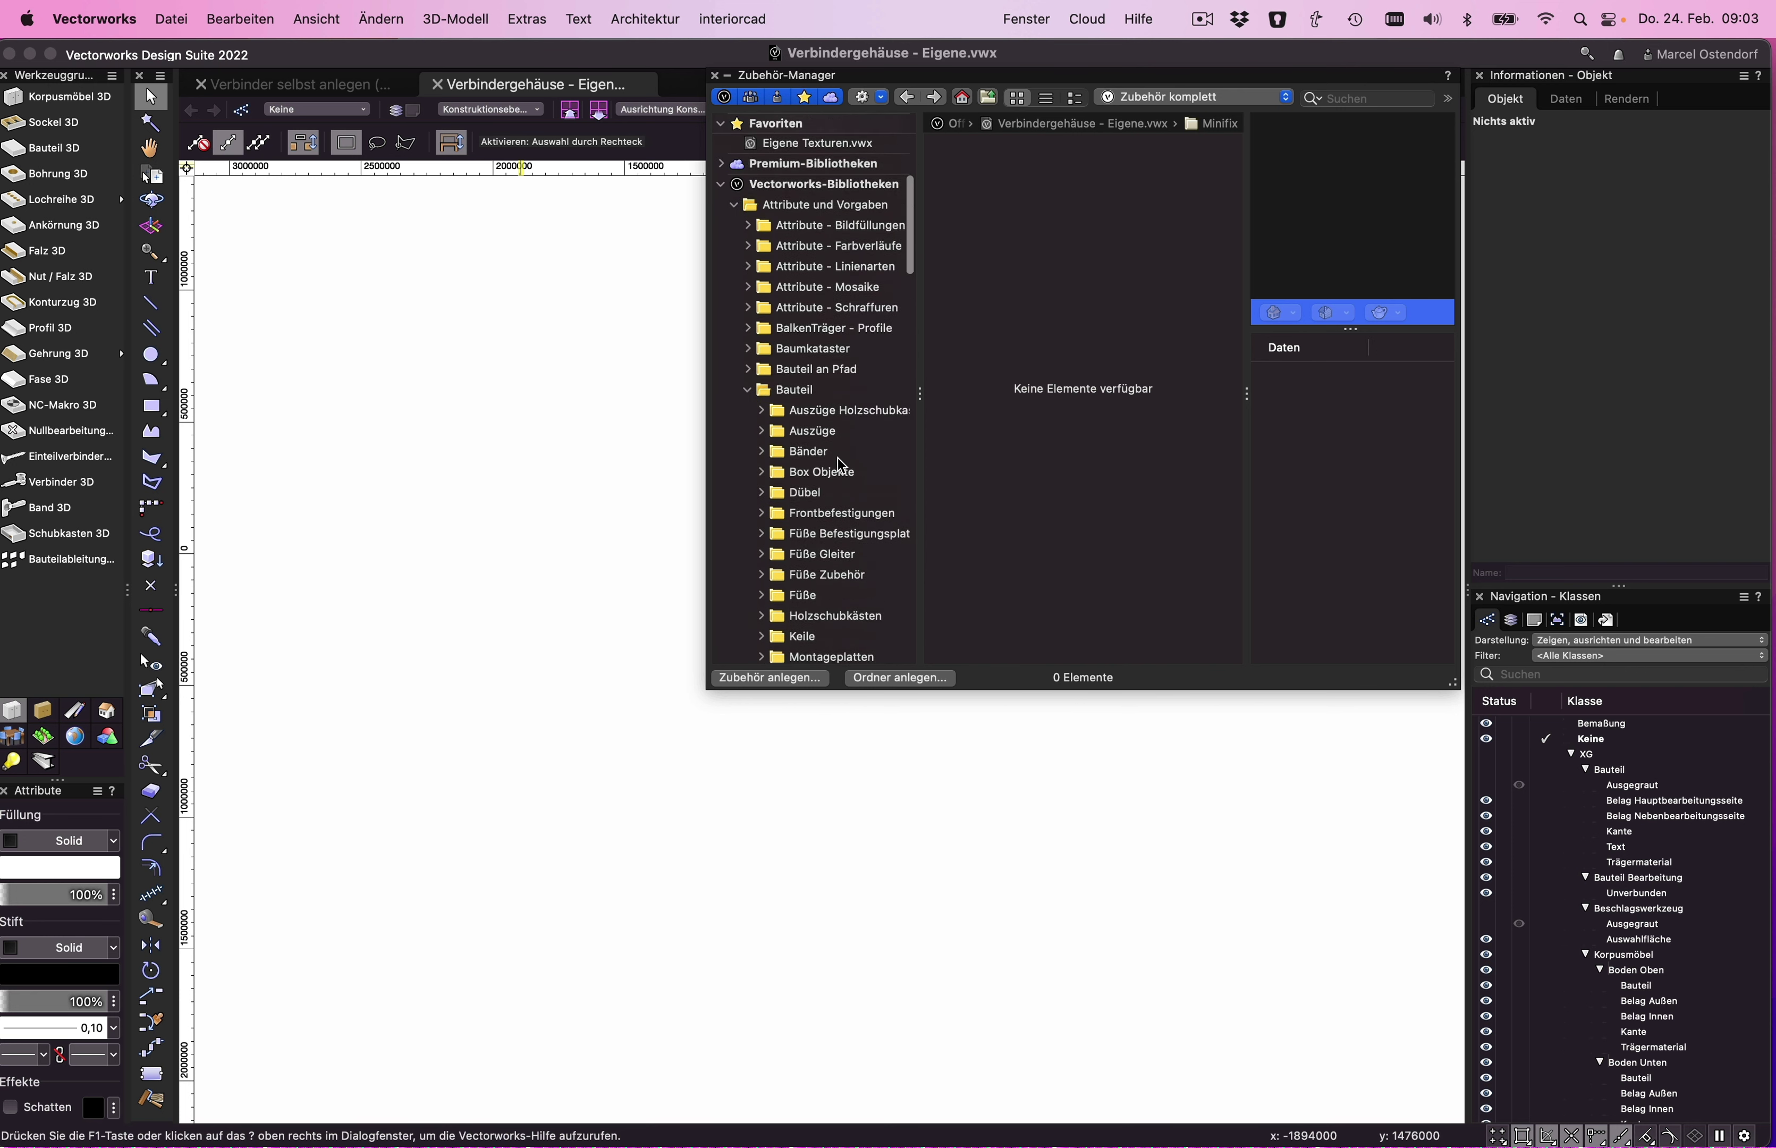
scroll(836, 336, up, 5)
scroll(858, 277, up, 3)
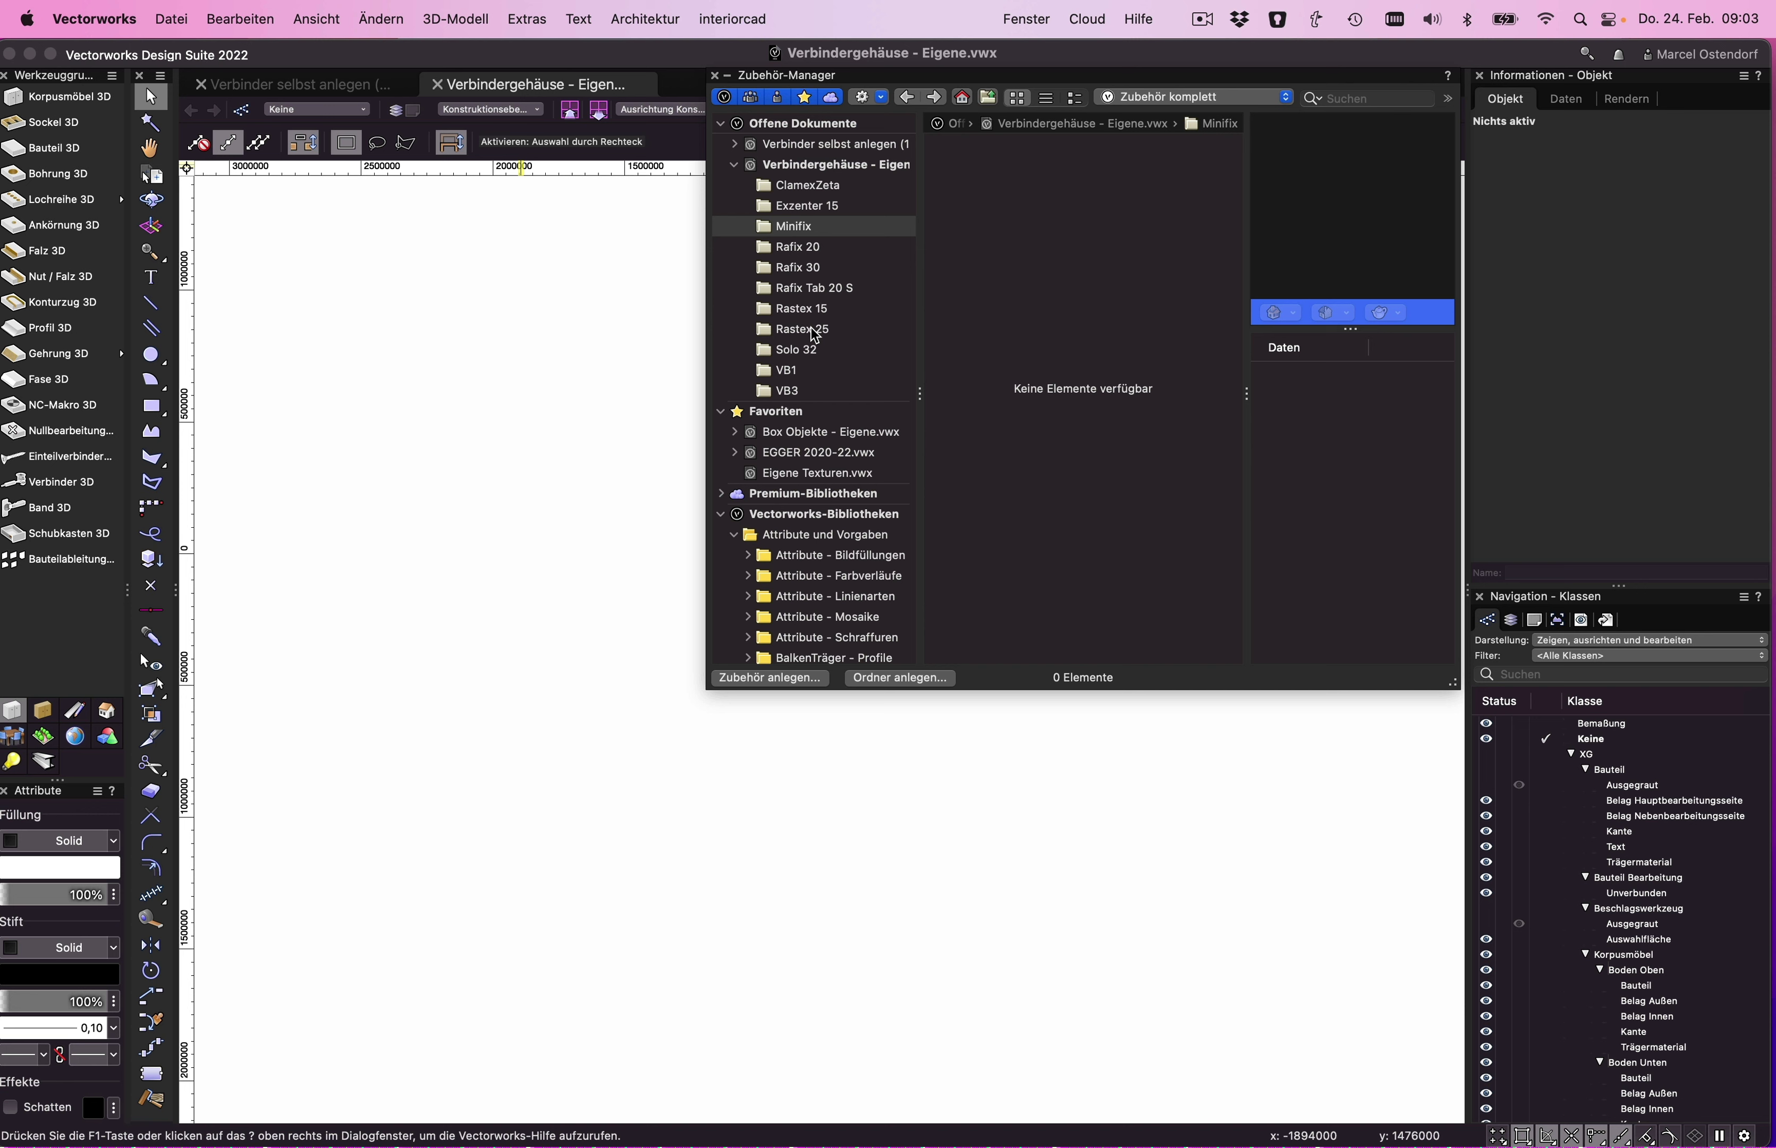
scroll(815, 336, down, 2)
scroll(815, 336, down, 2)
scroll(814, 336, down, 5)
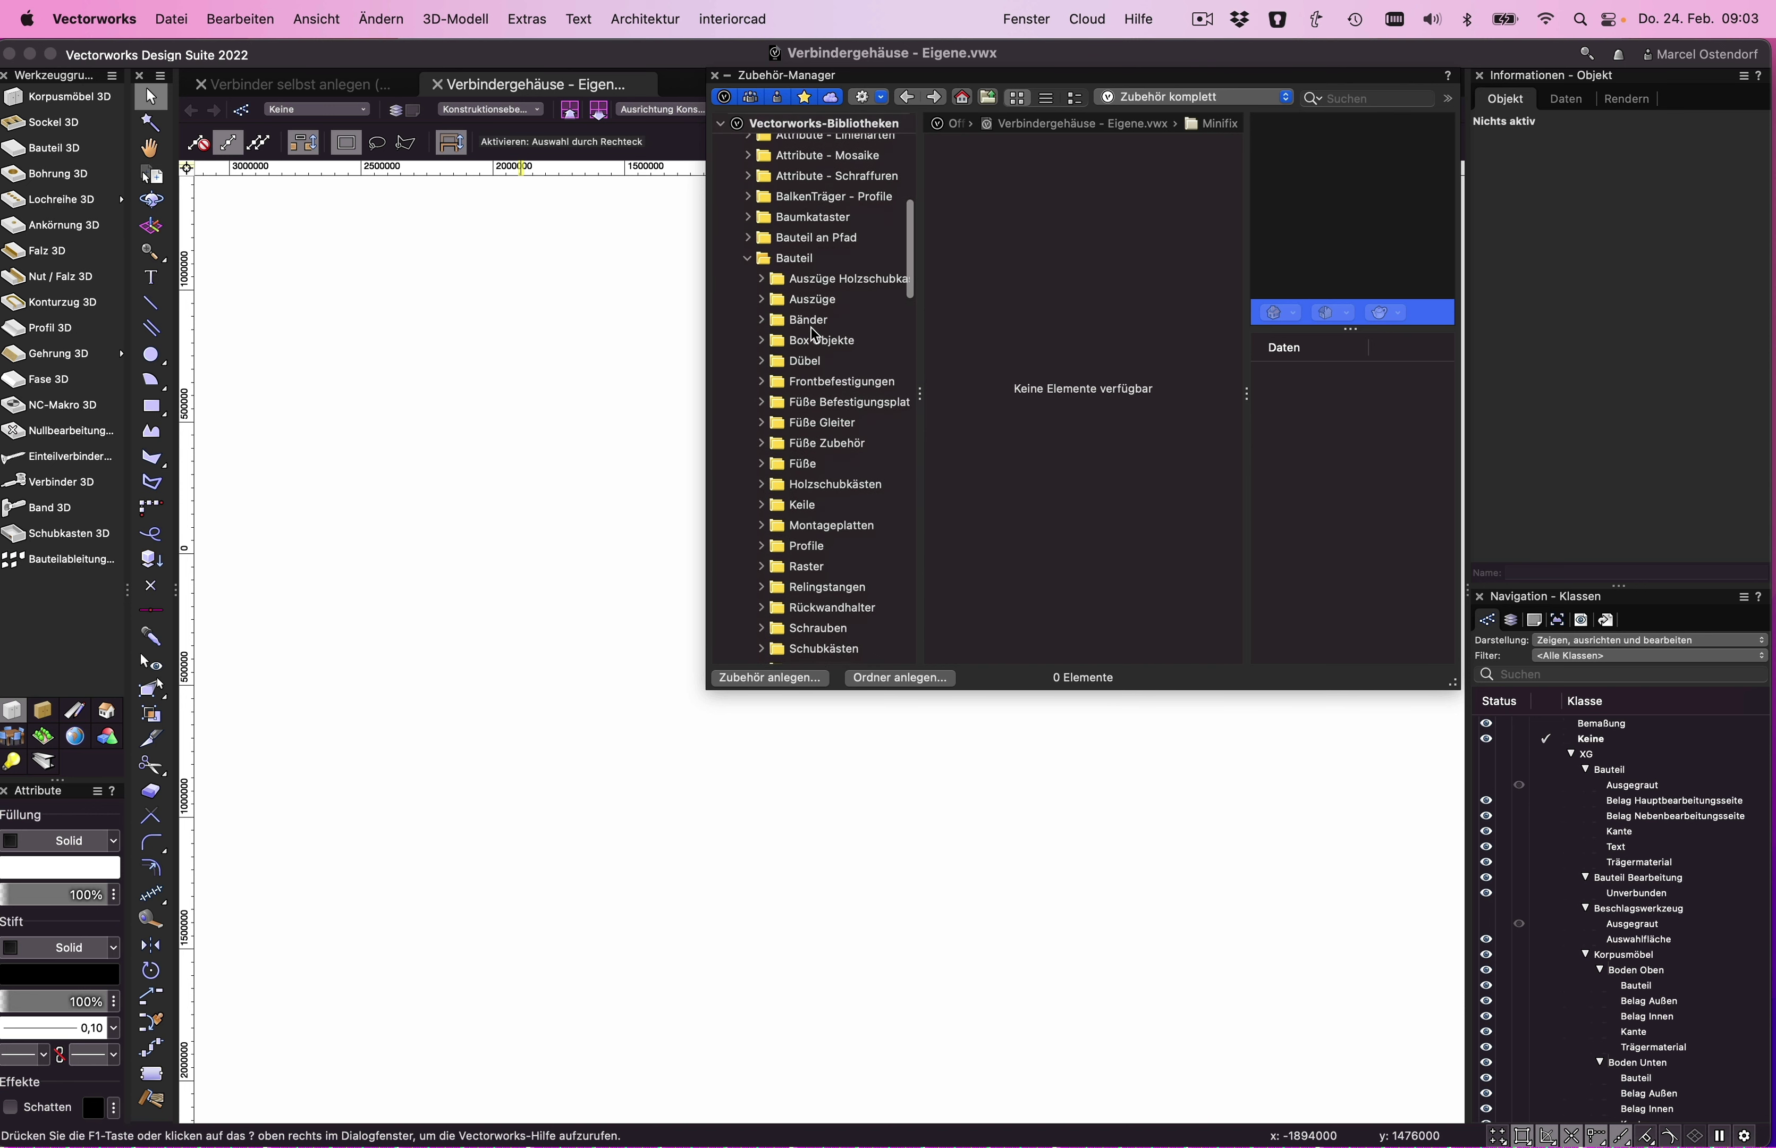
scroll(814, 336, down, 4)
scroll(815, 335, down, 4)
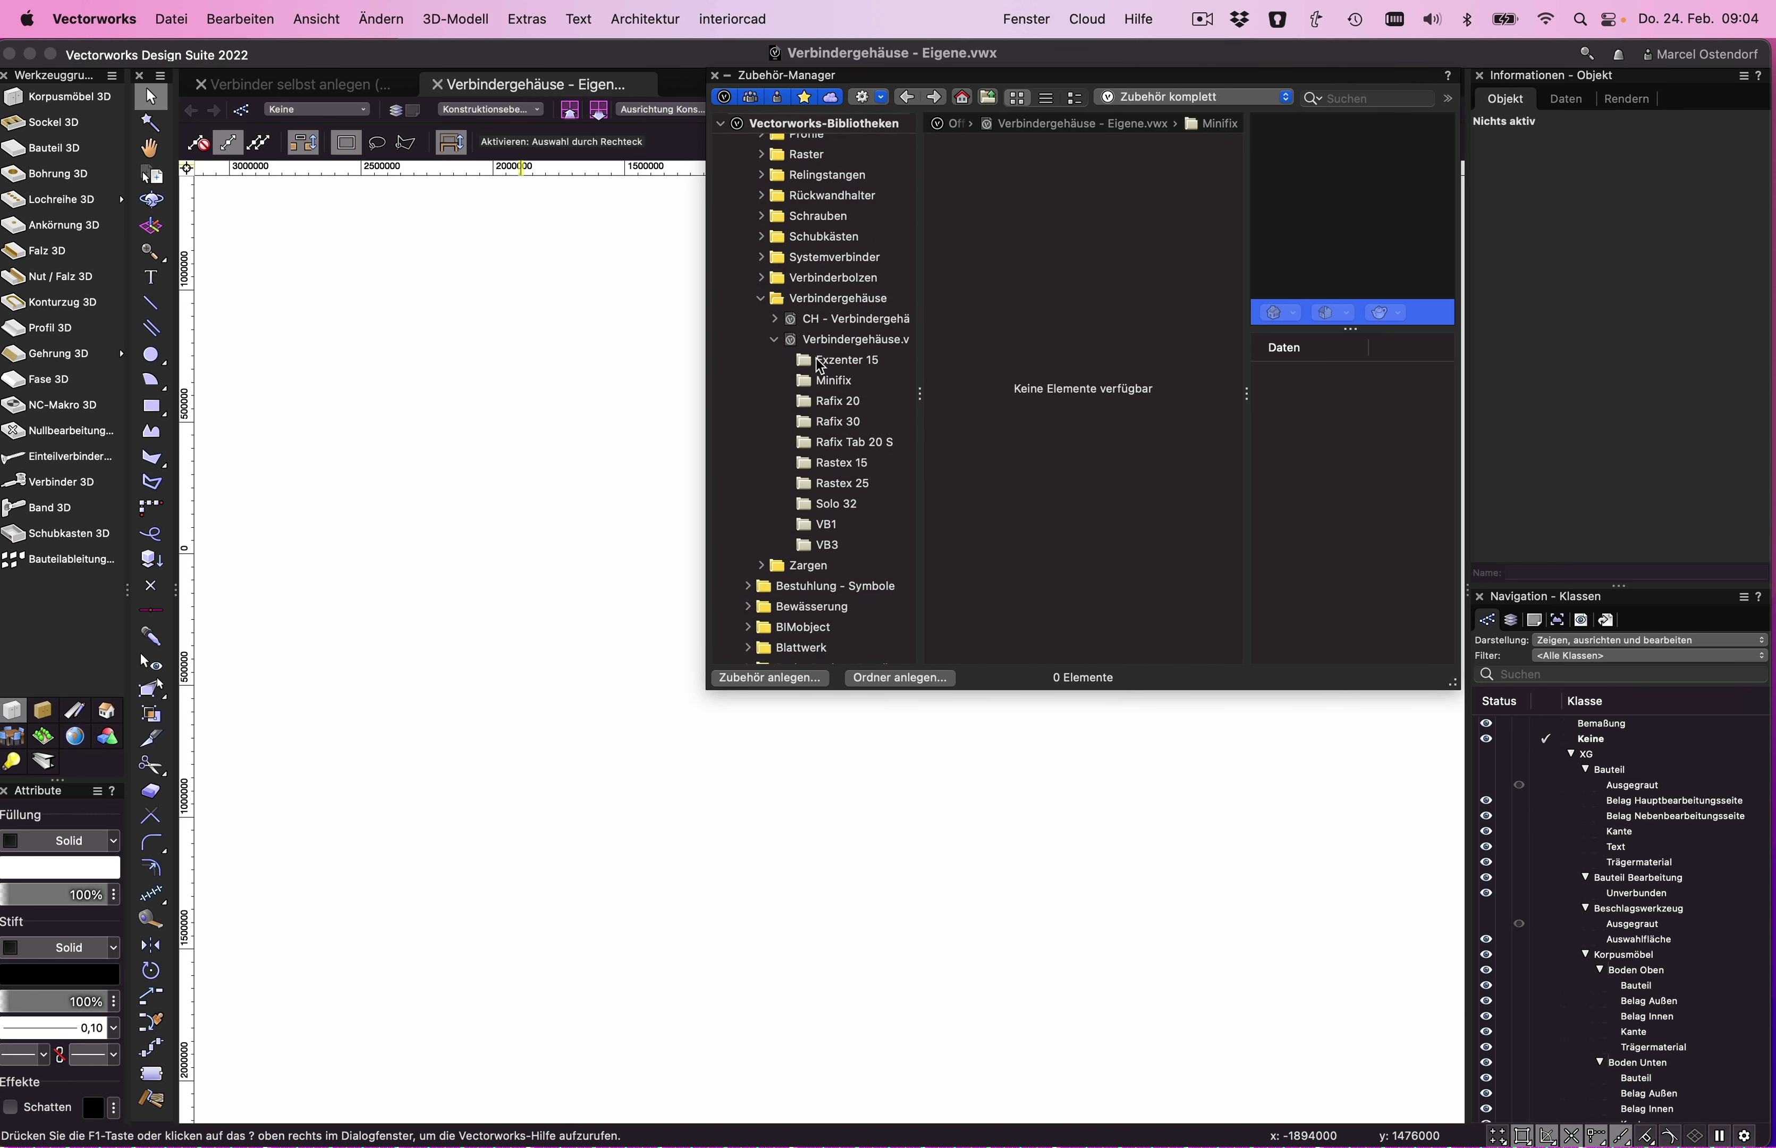
click(824, 380)
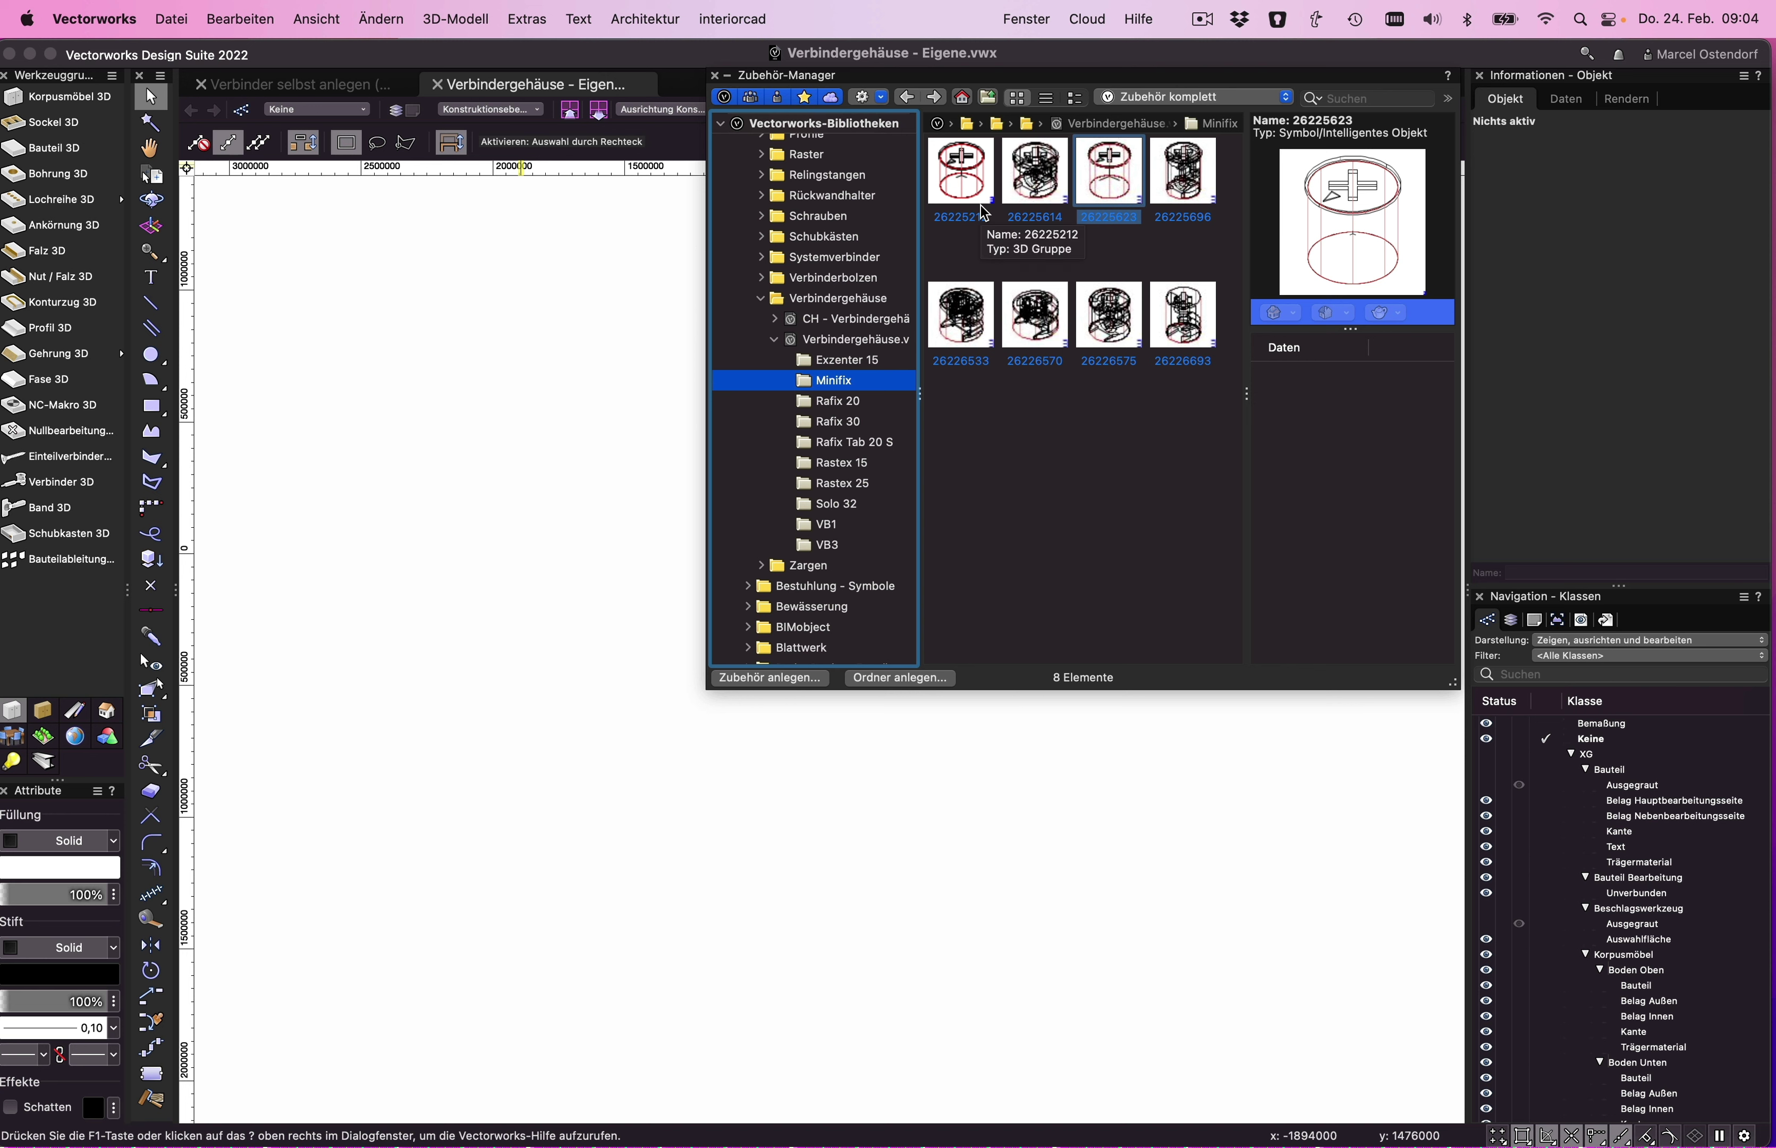
- Import Minifix housing 26225614 into the custom library, keeping the folder structure
click(1031, 194)
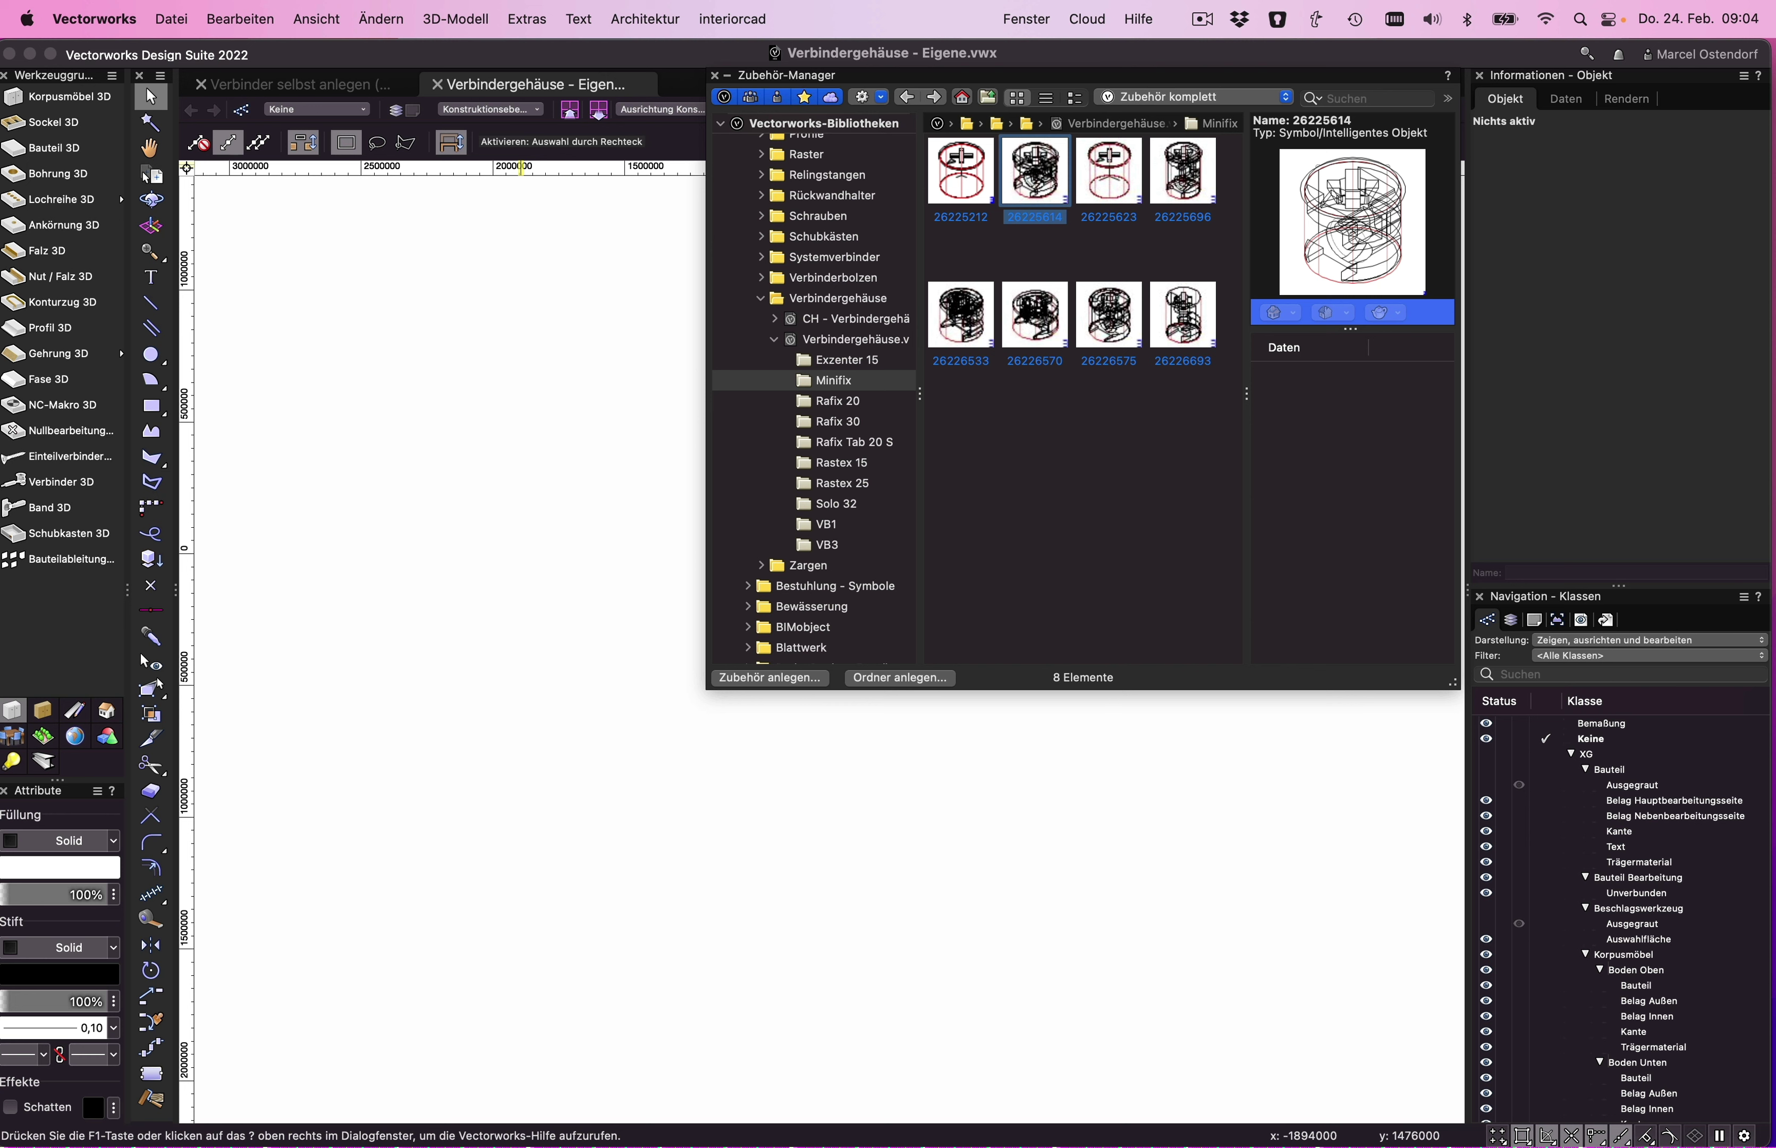
right_click(1036, 189)
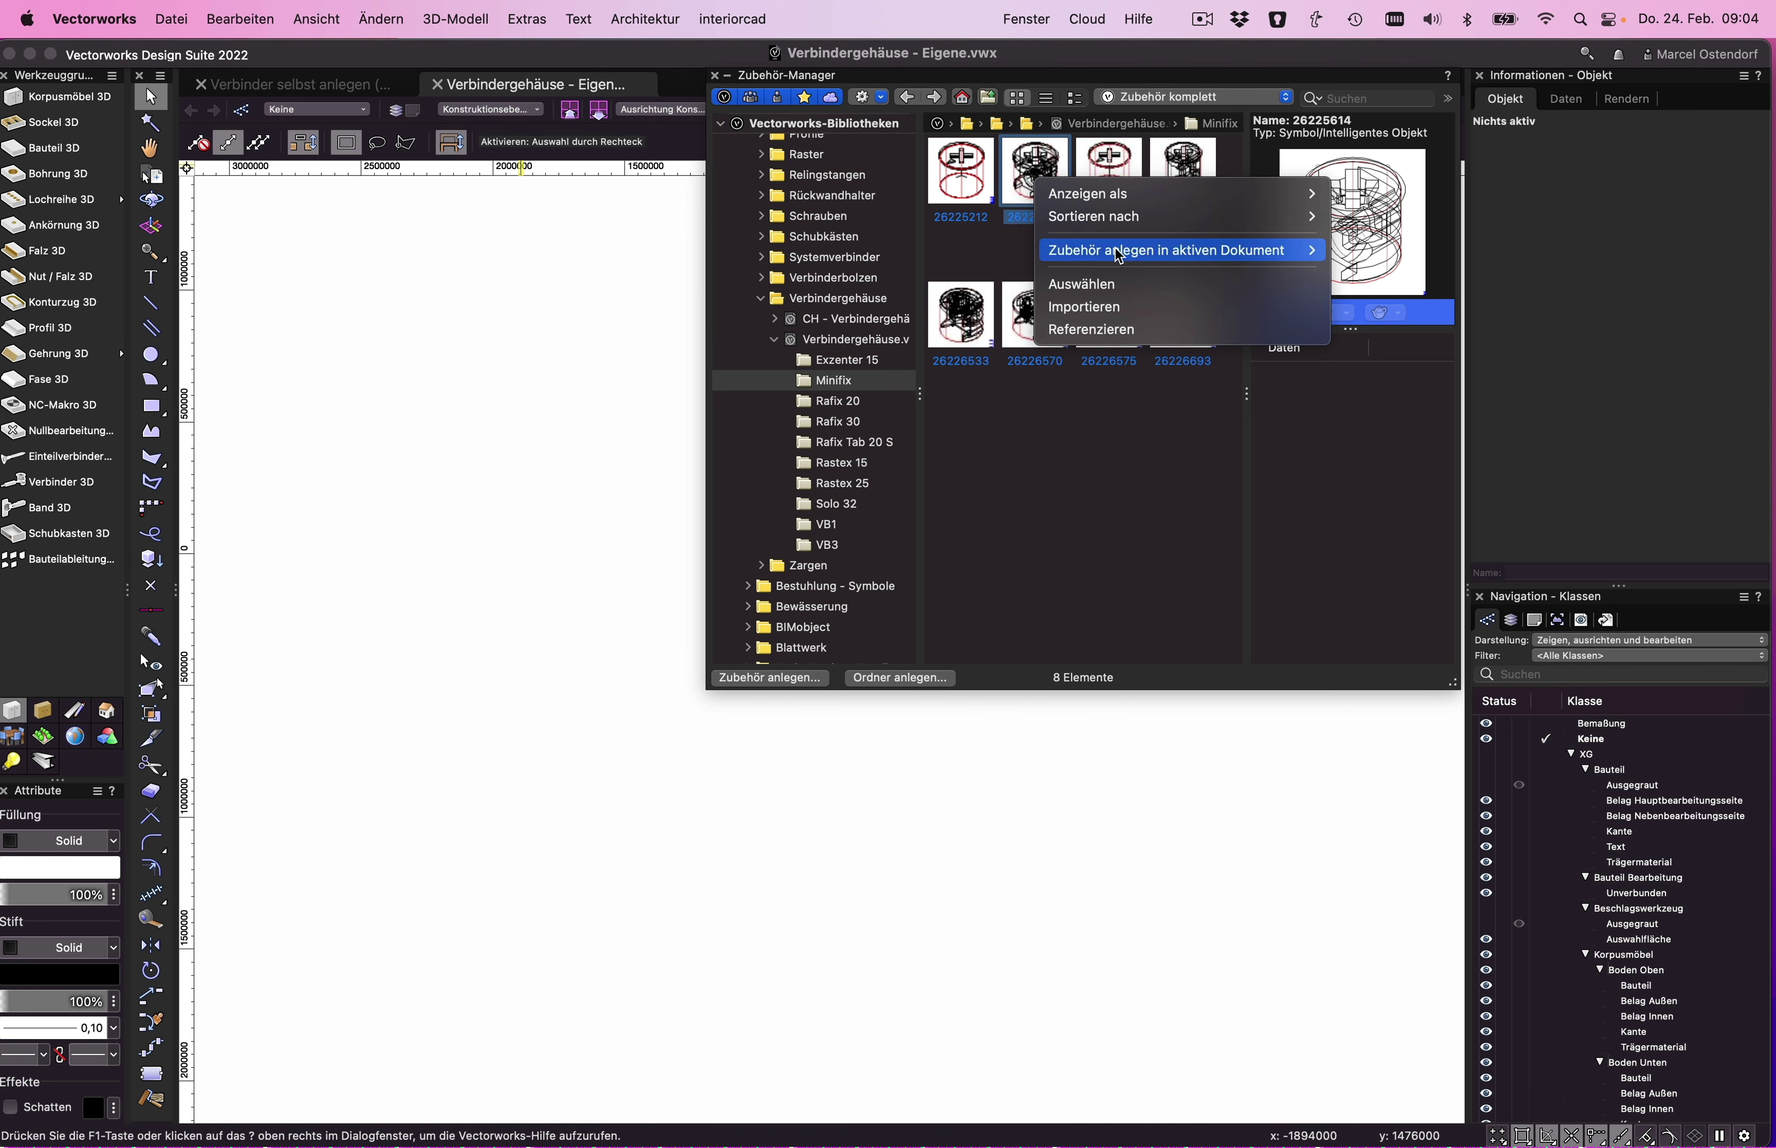
click(1108, 306)
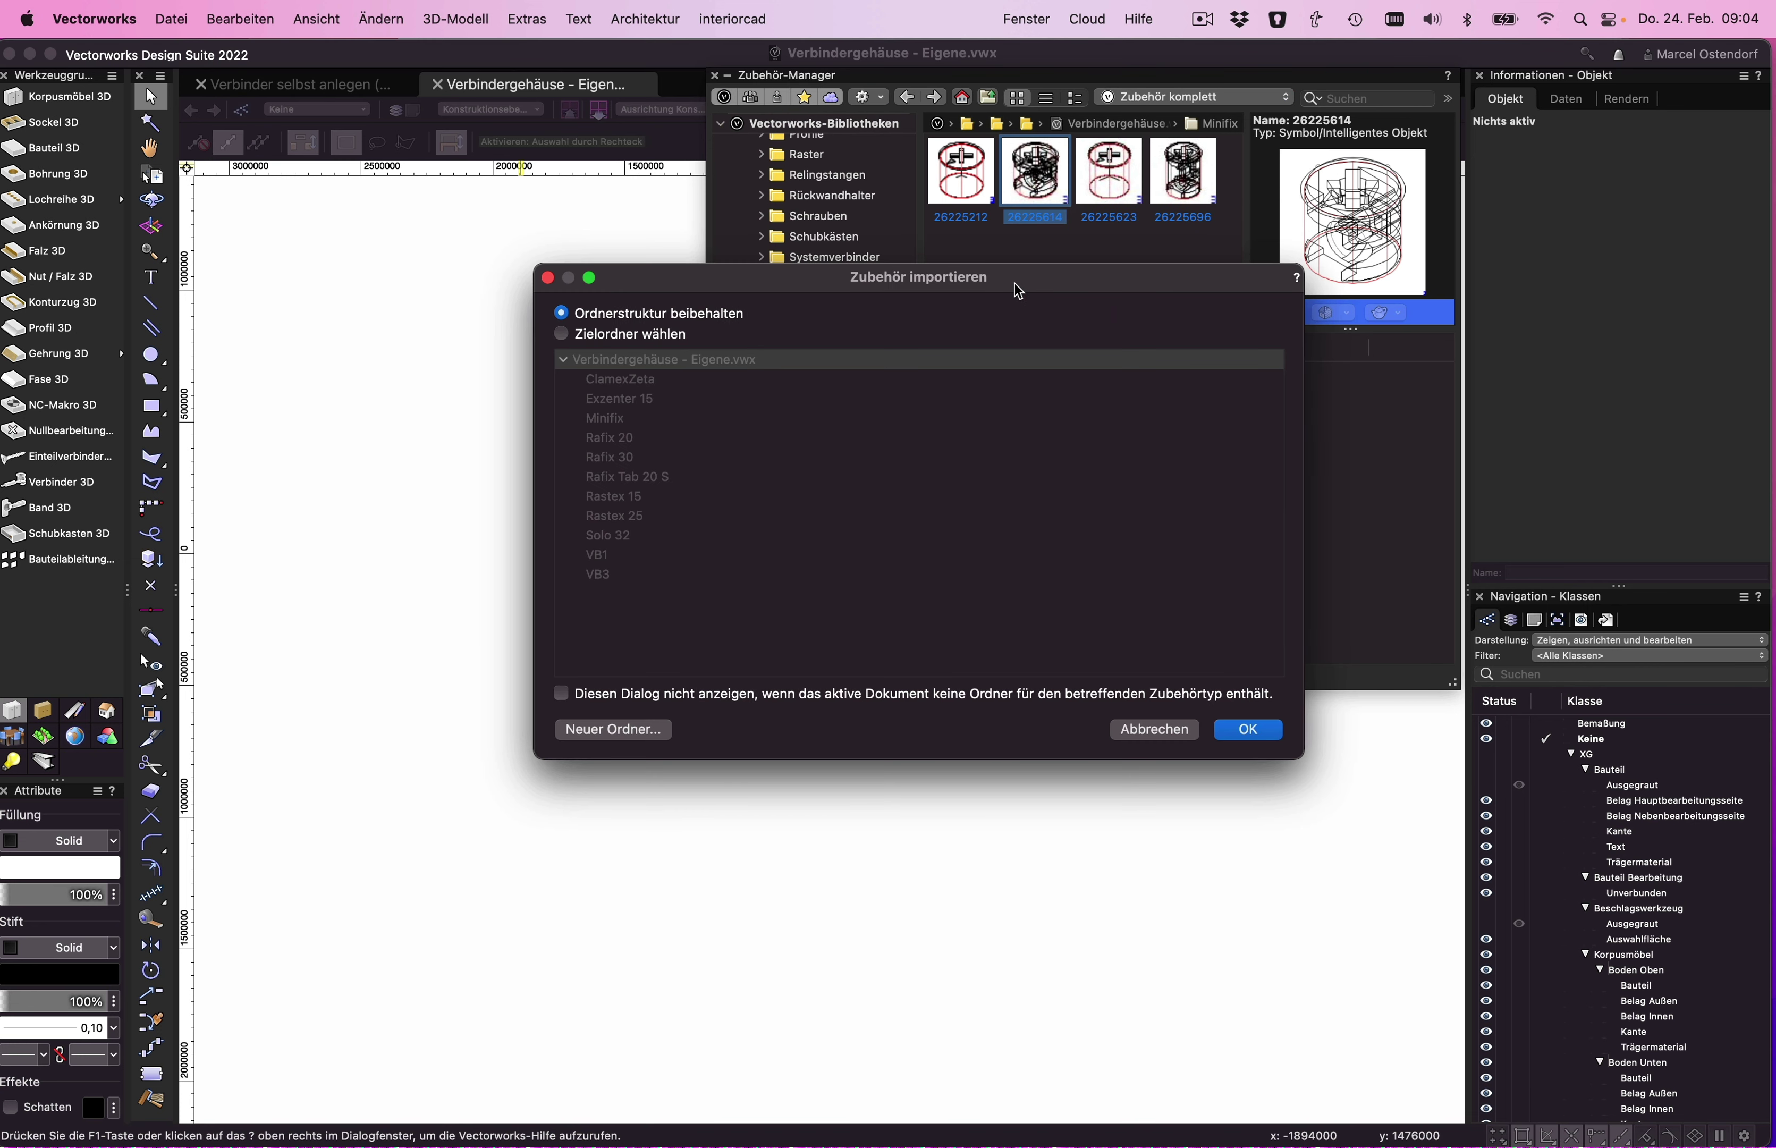
drag(1014, 282, 970, 304)
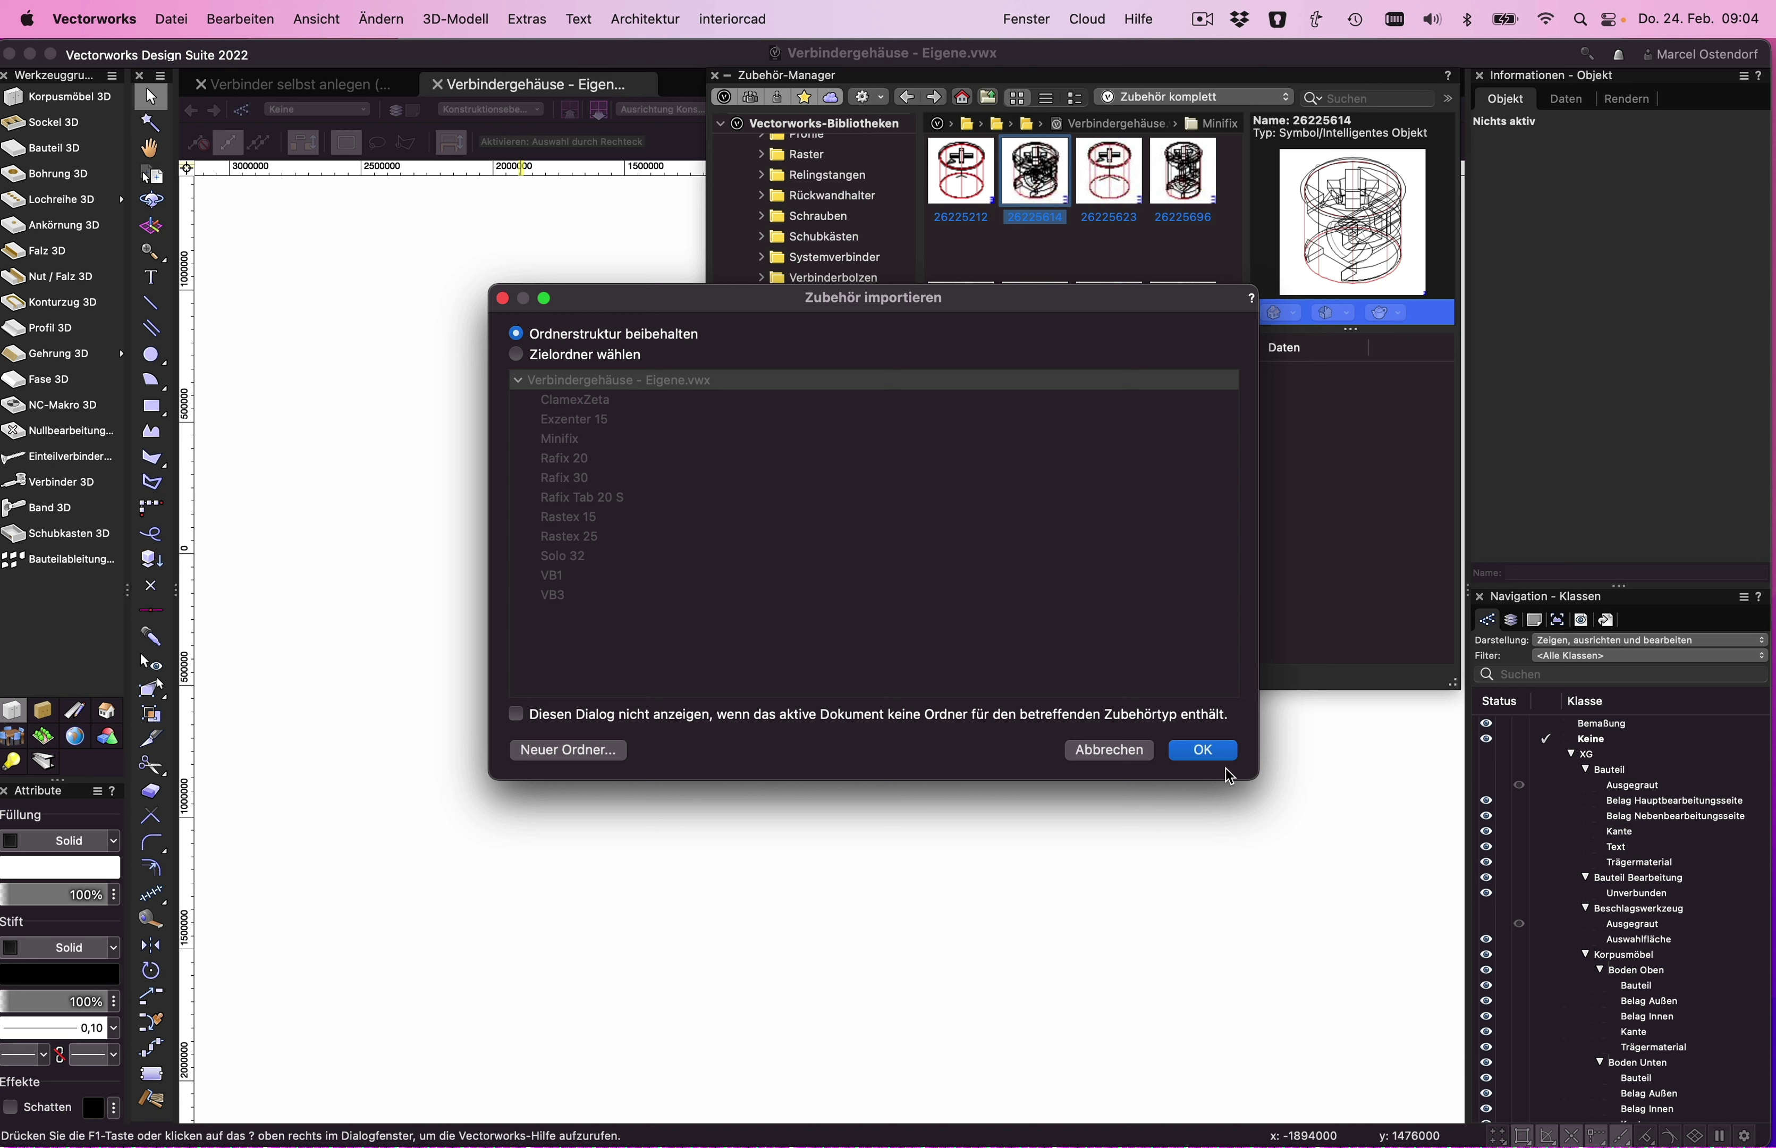
click(1211, 753)
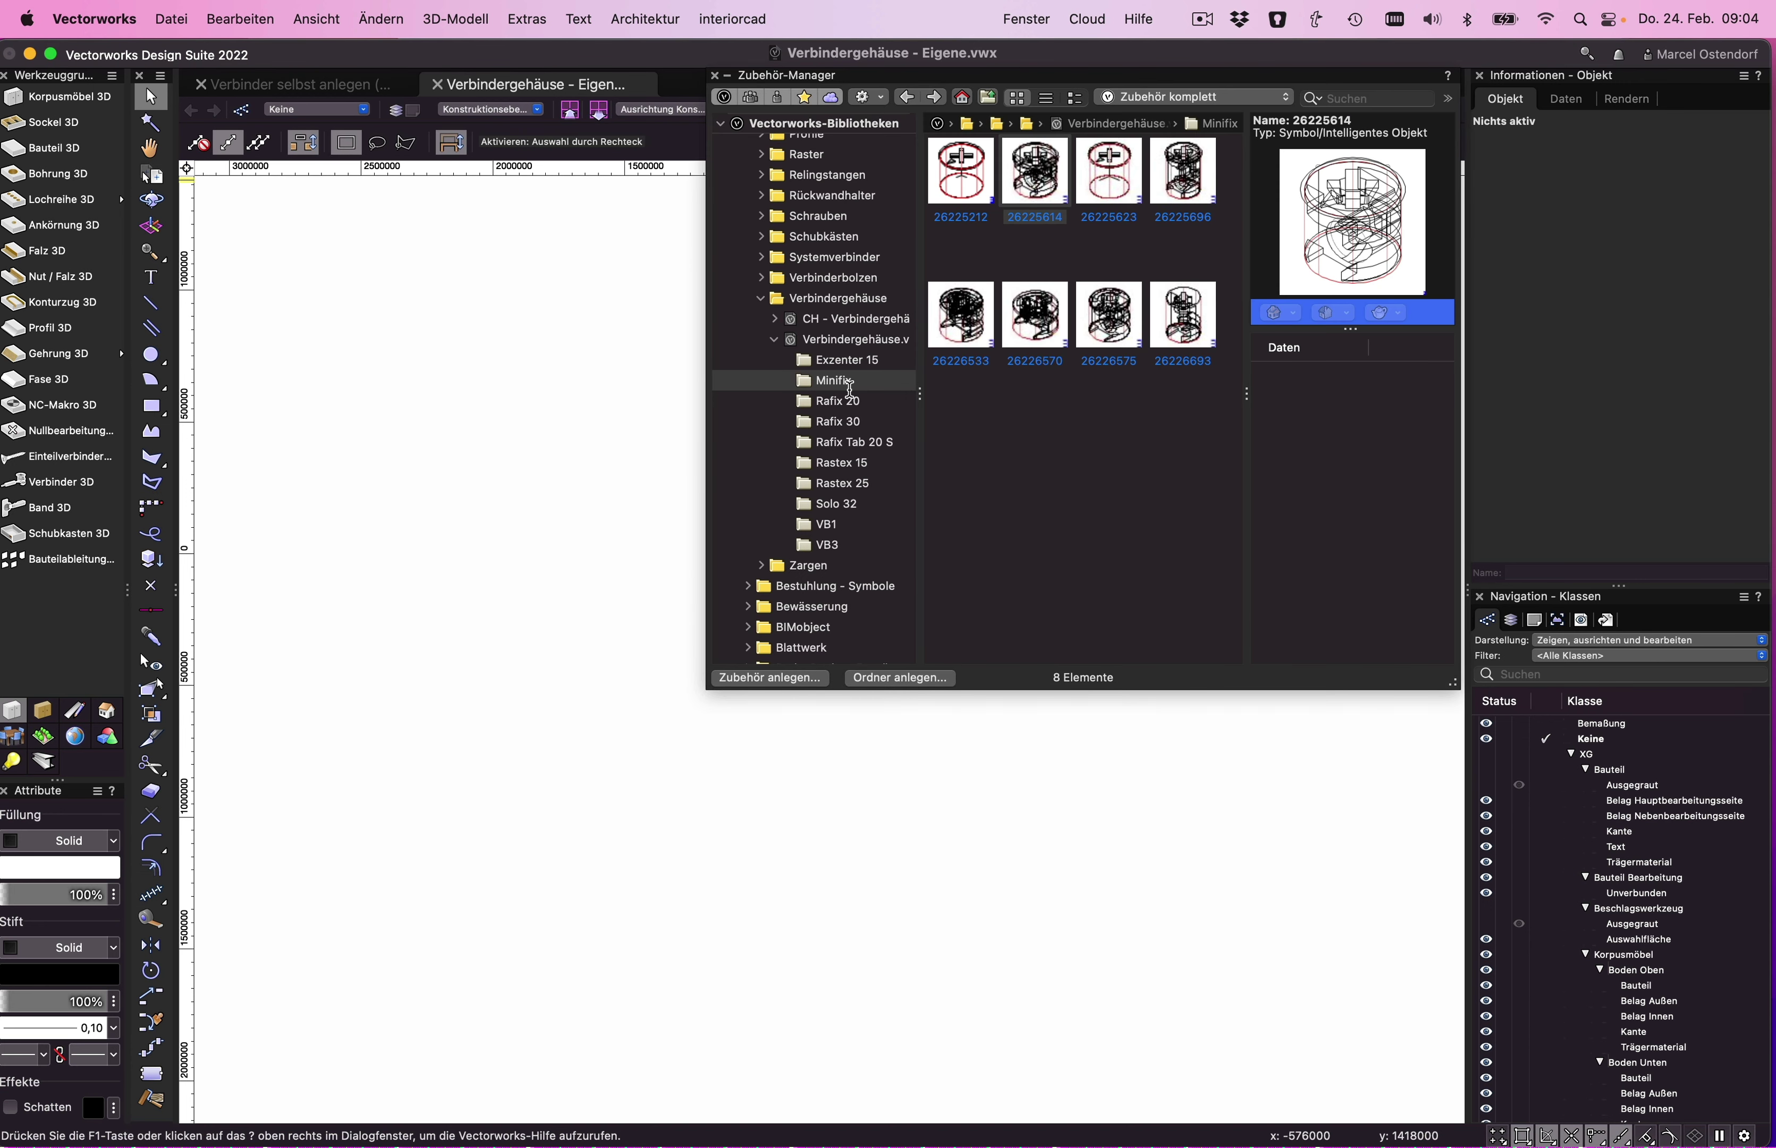
- In Verbindergehäuse - Eigene's Minifix folder, open housing 26225614 via 3D-Darstellung bearbeiten
scroll(849, 388, up, 5)
scroll(849, 388, up, 5)
scroll(849, 388, up, 5)
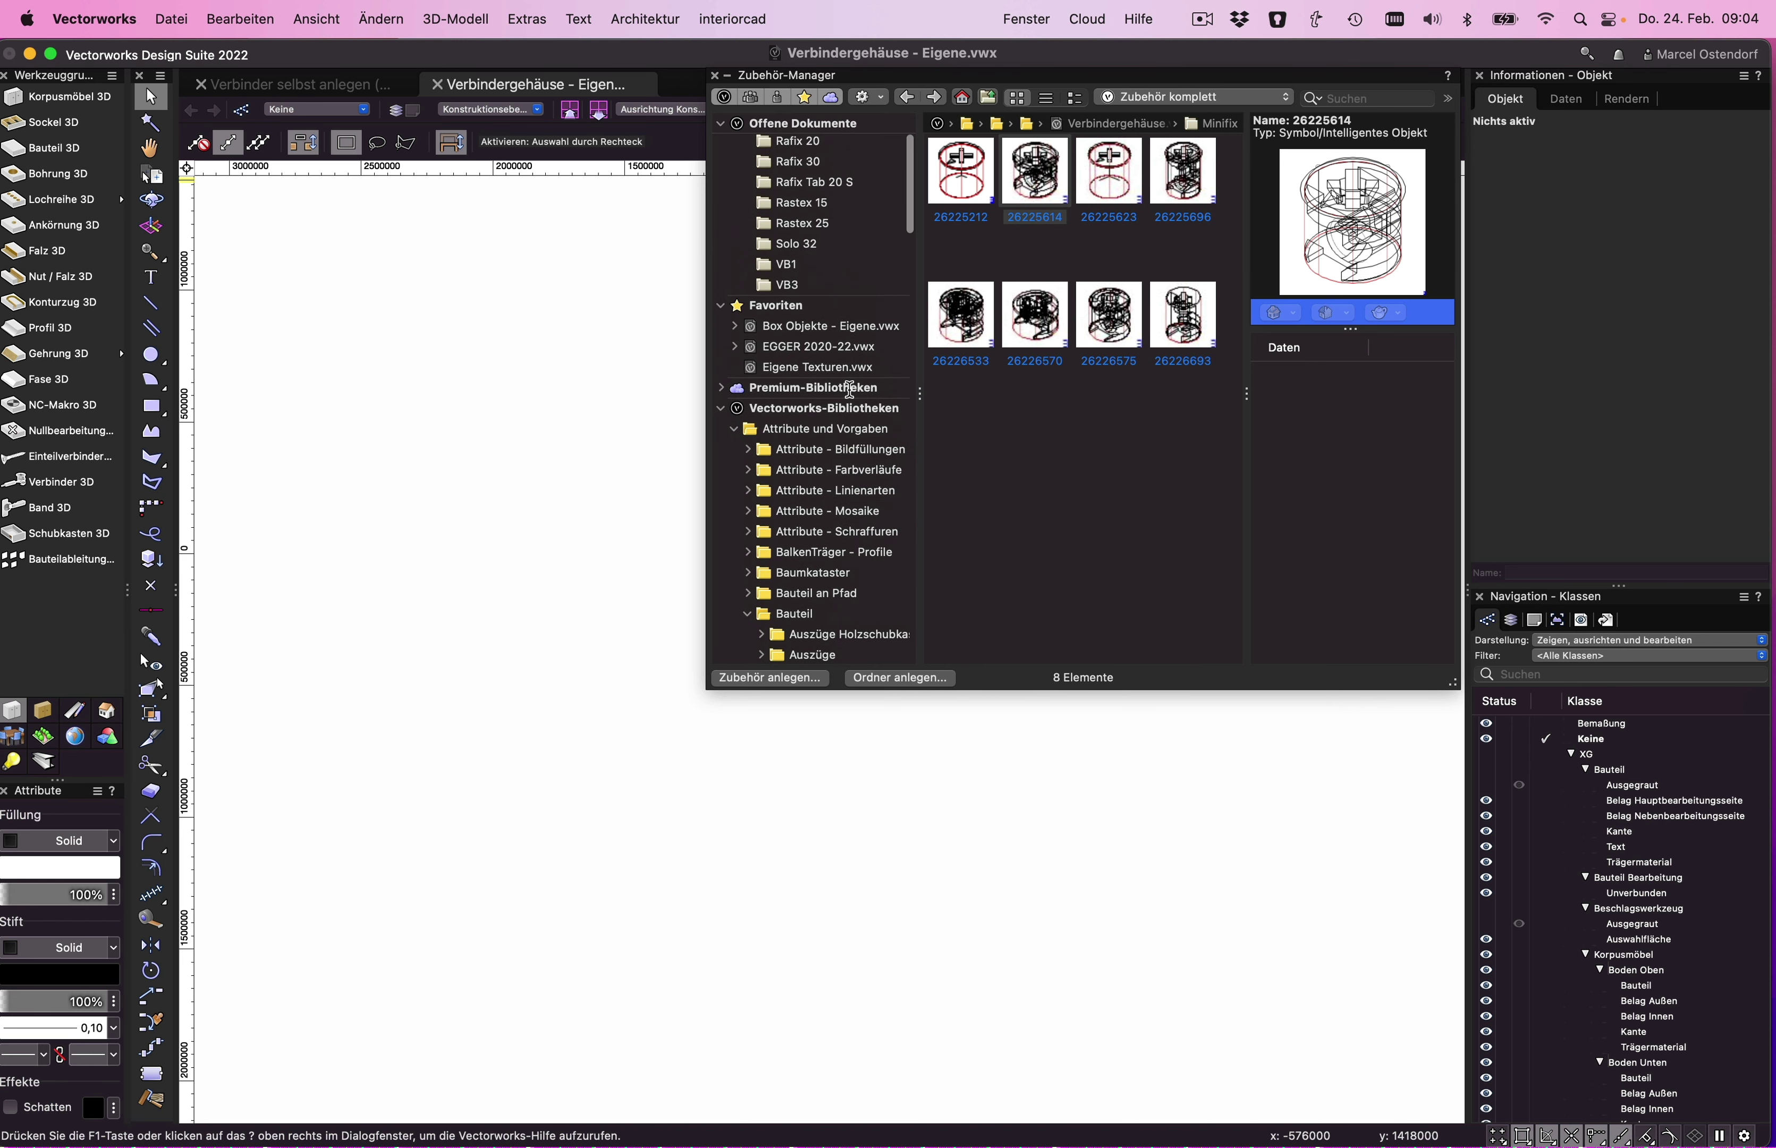
scroll(849, 389, up, 3)
click(825, 168)
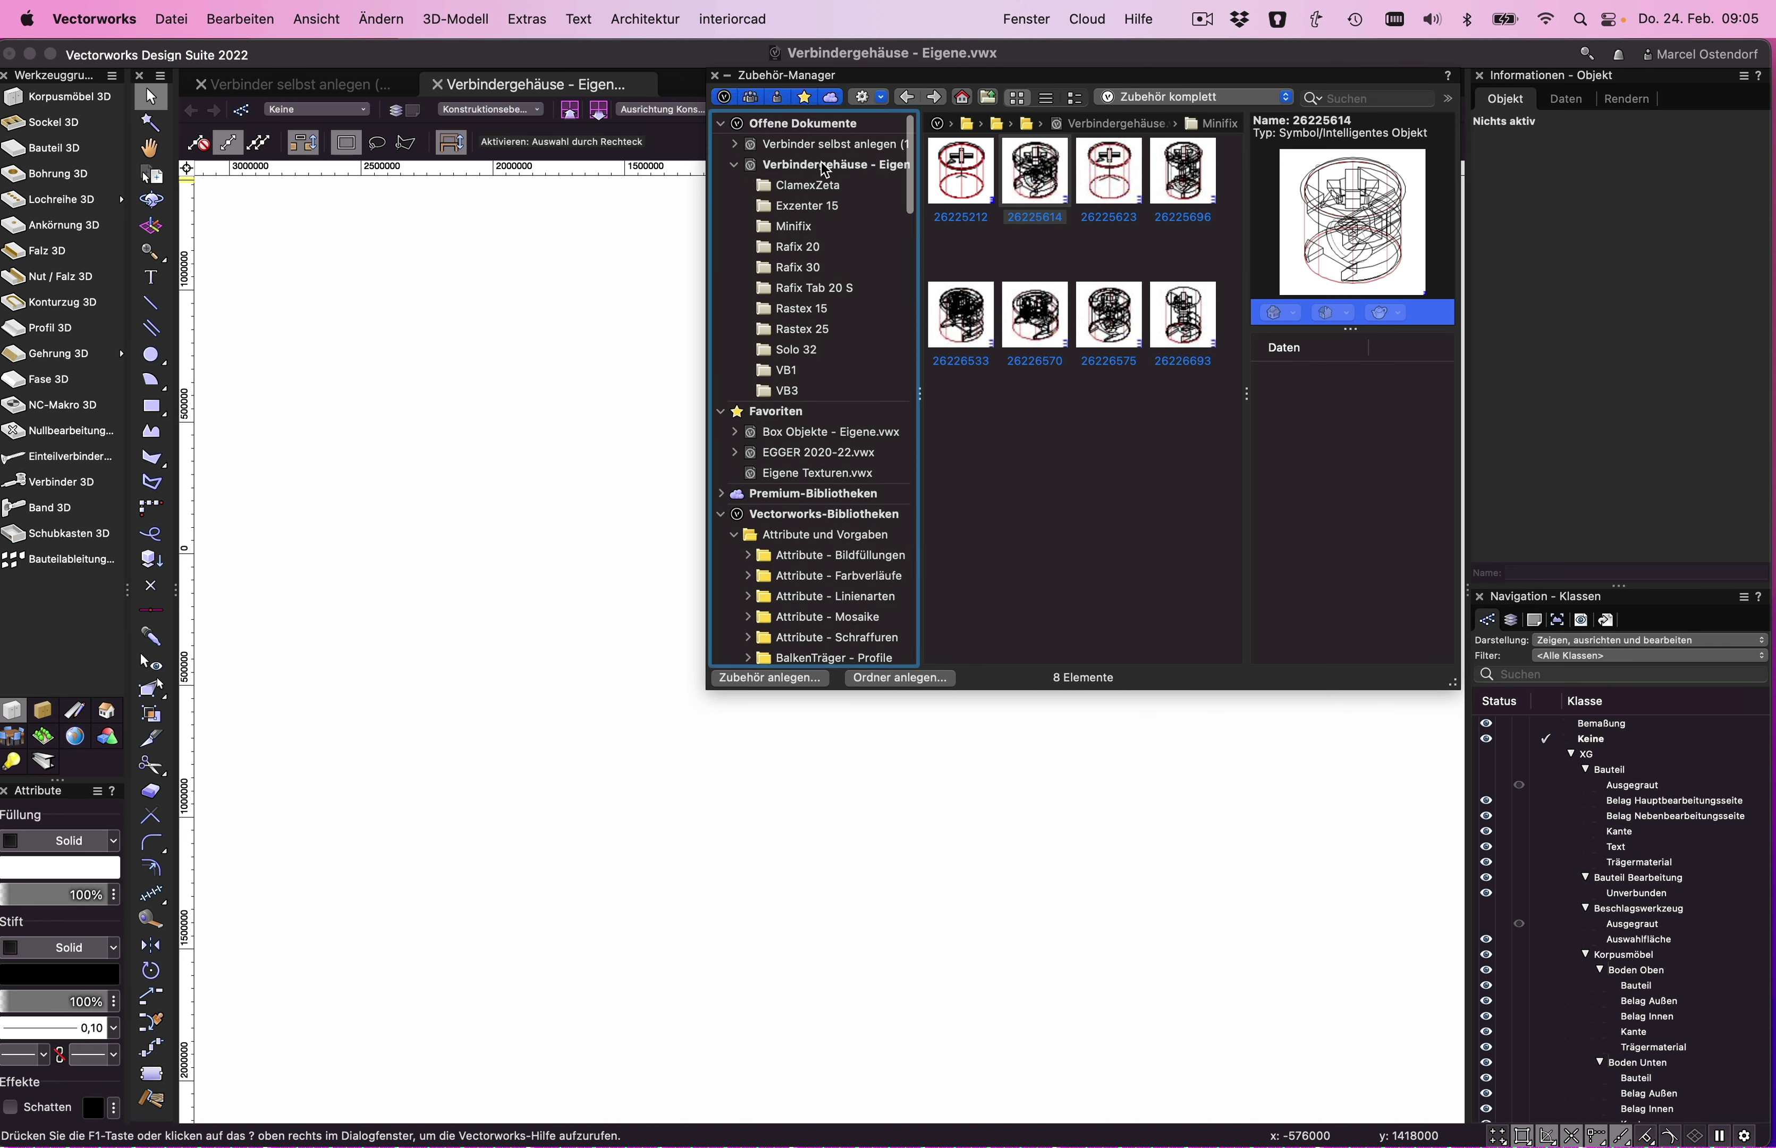
double_click(1097, 181)
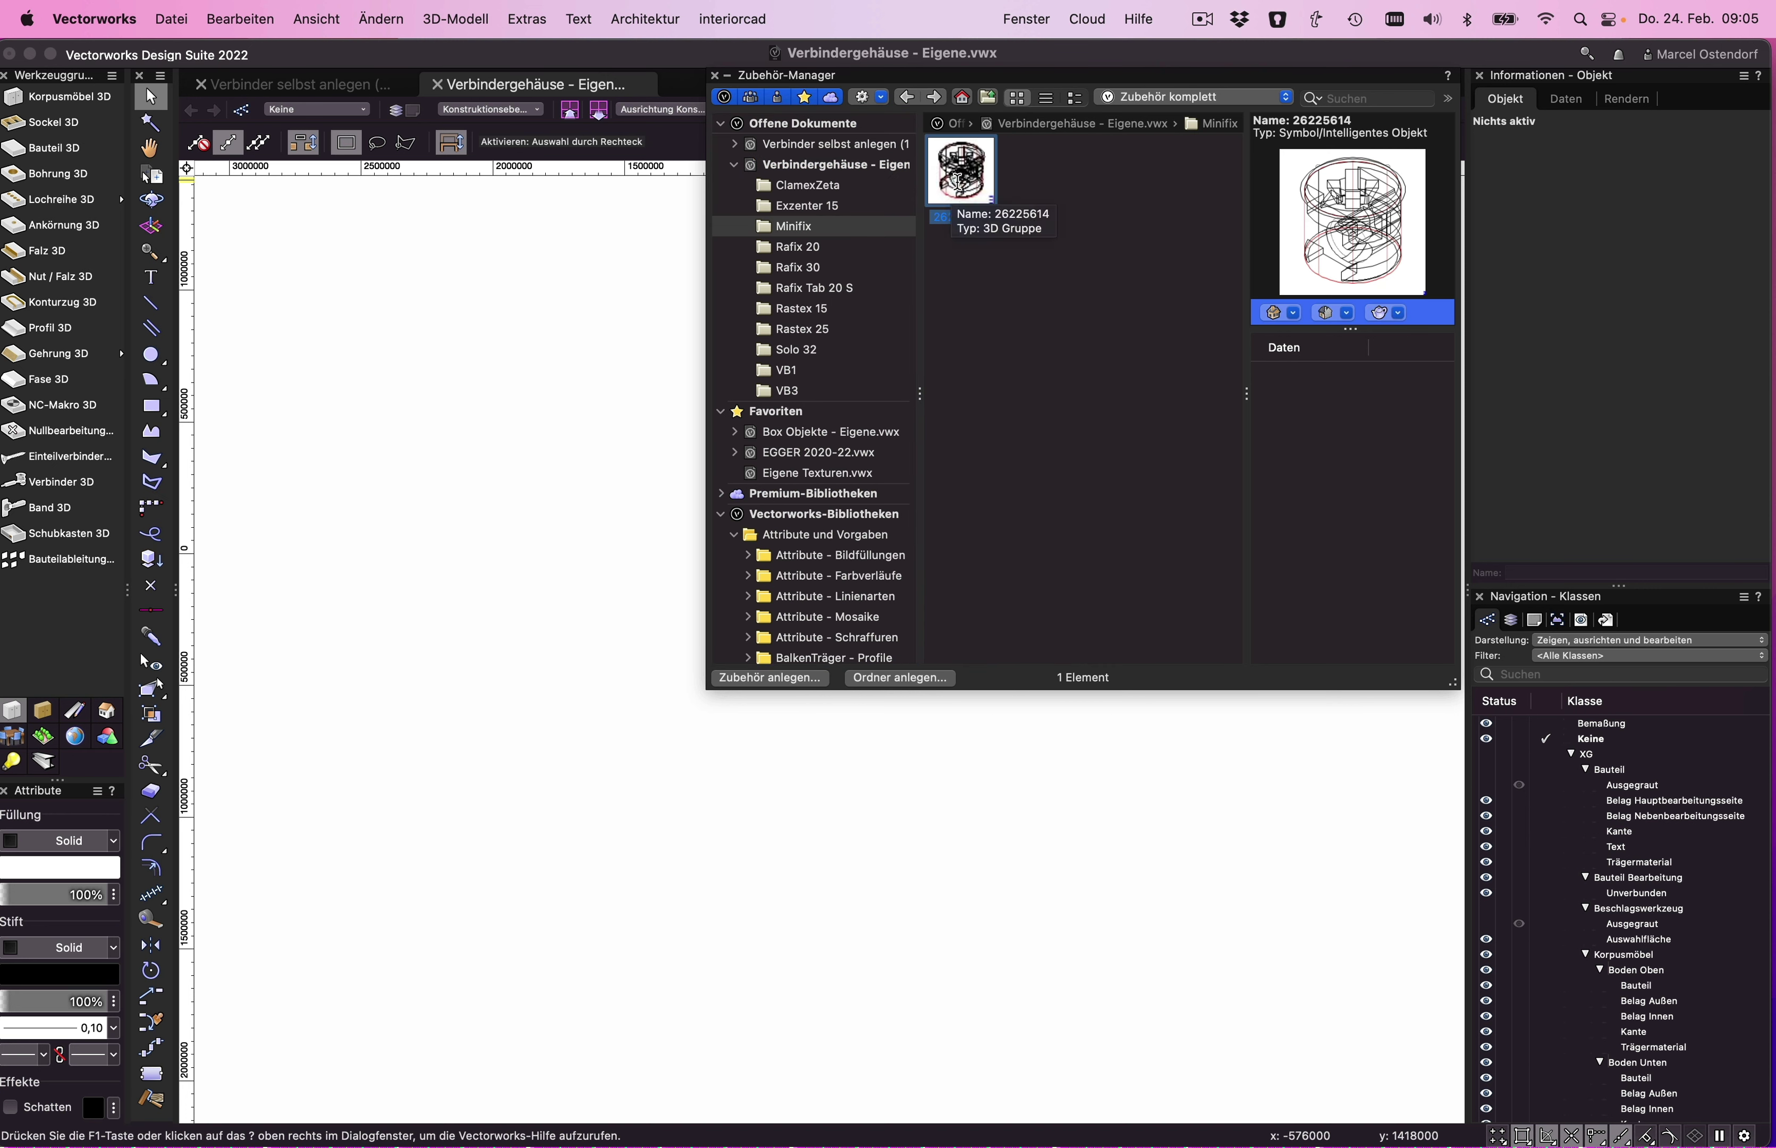
right_click(959, 188)
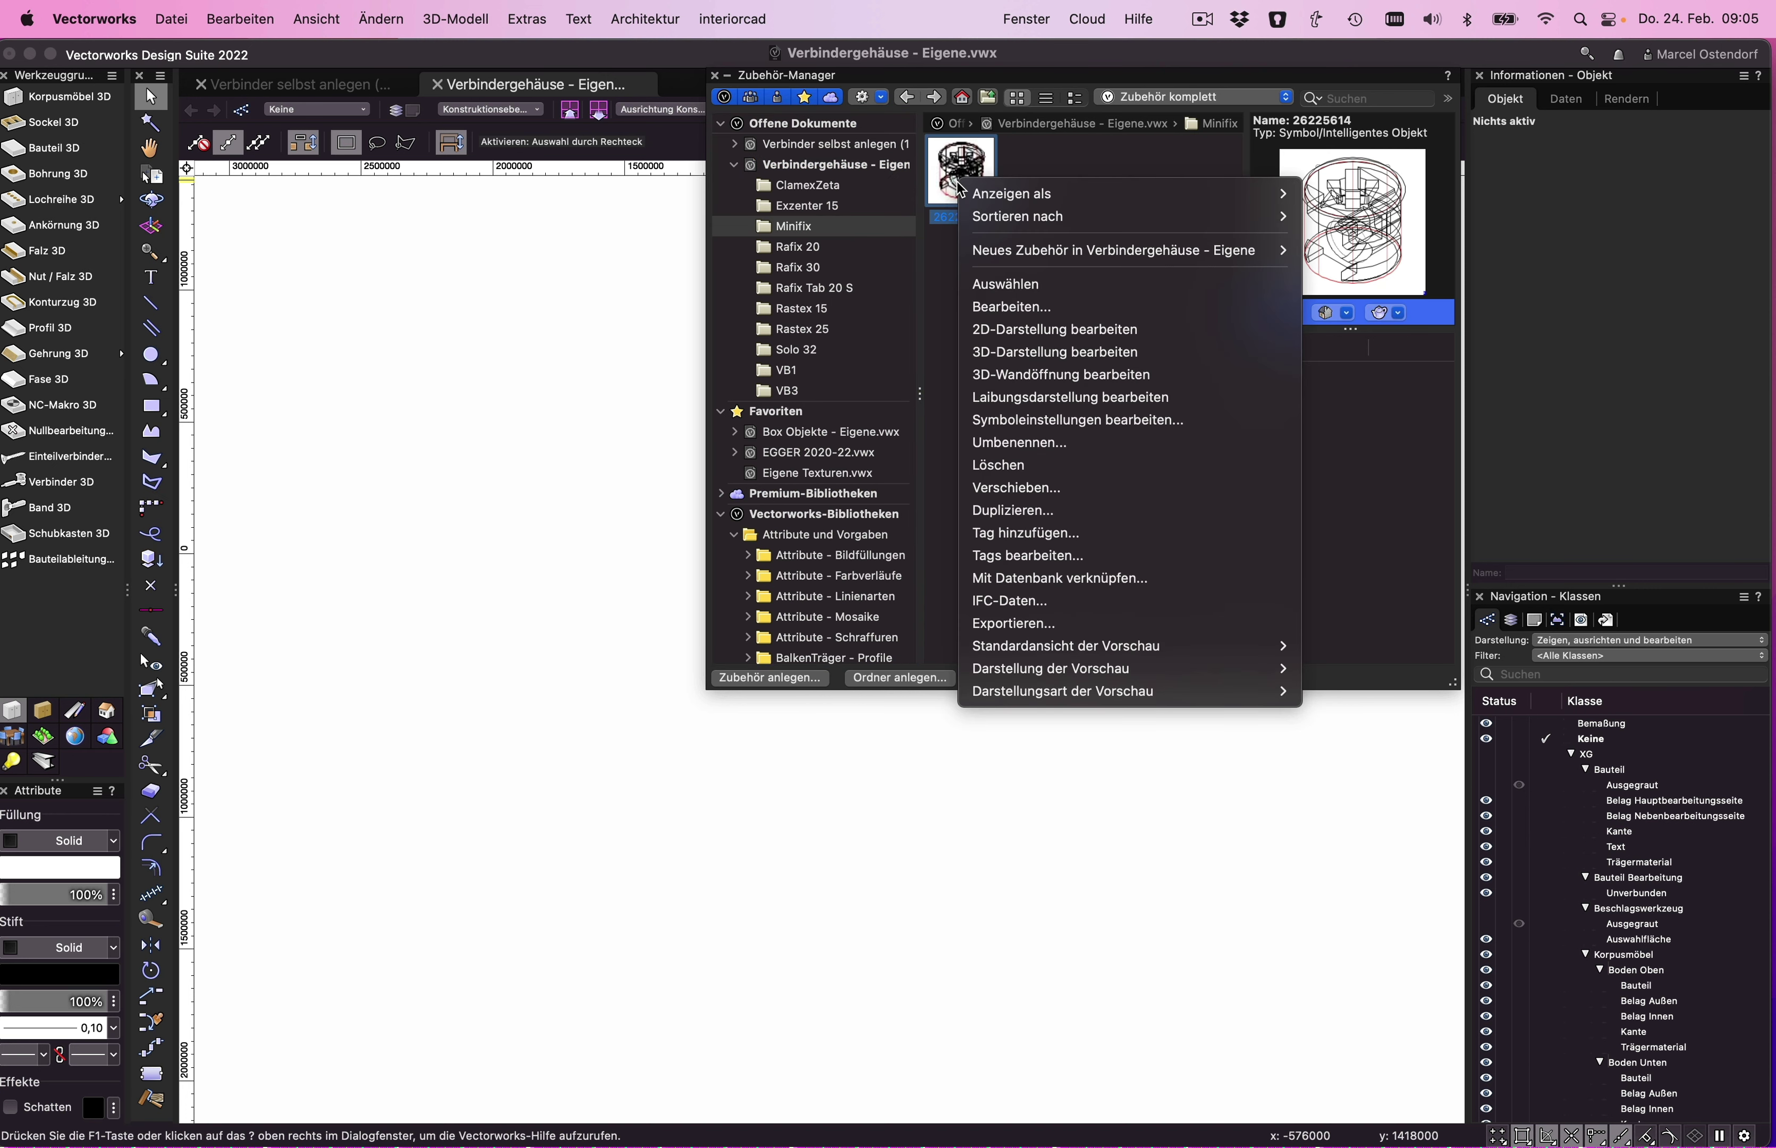
click(1030, 351)
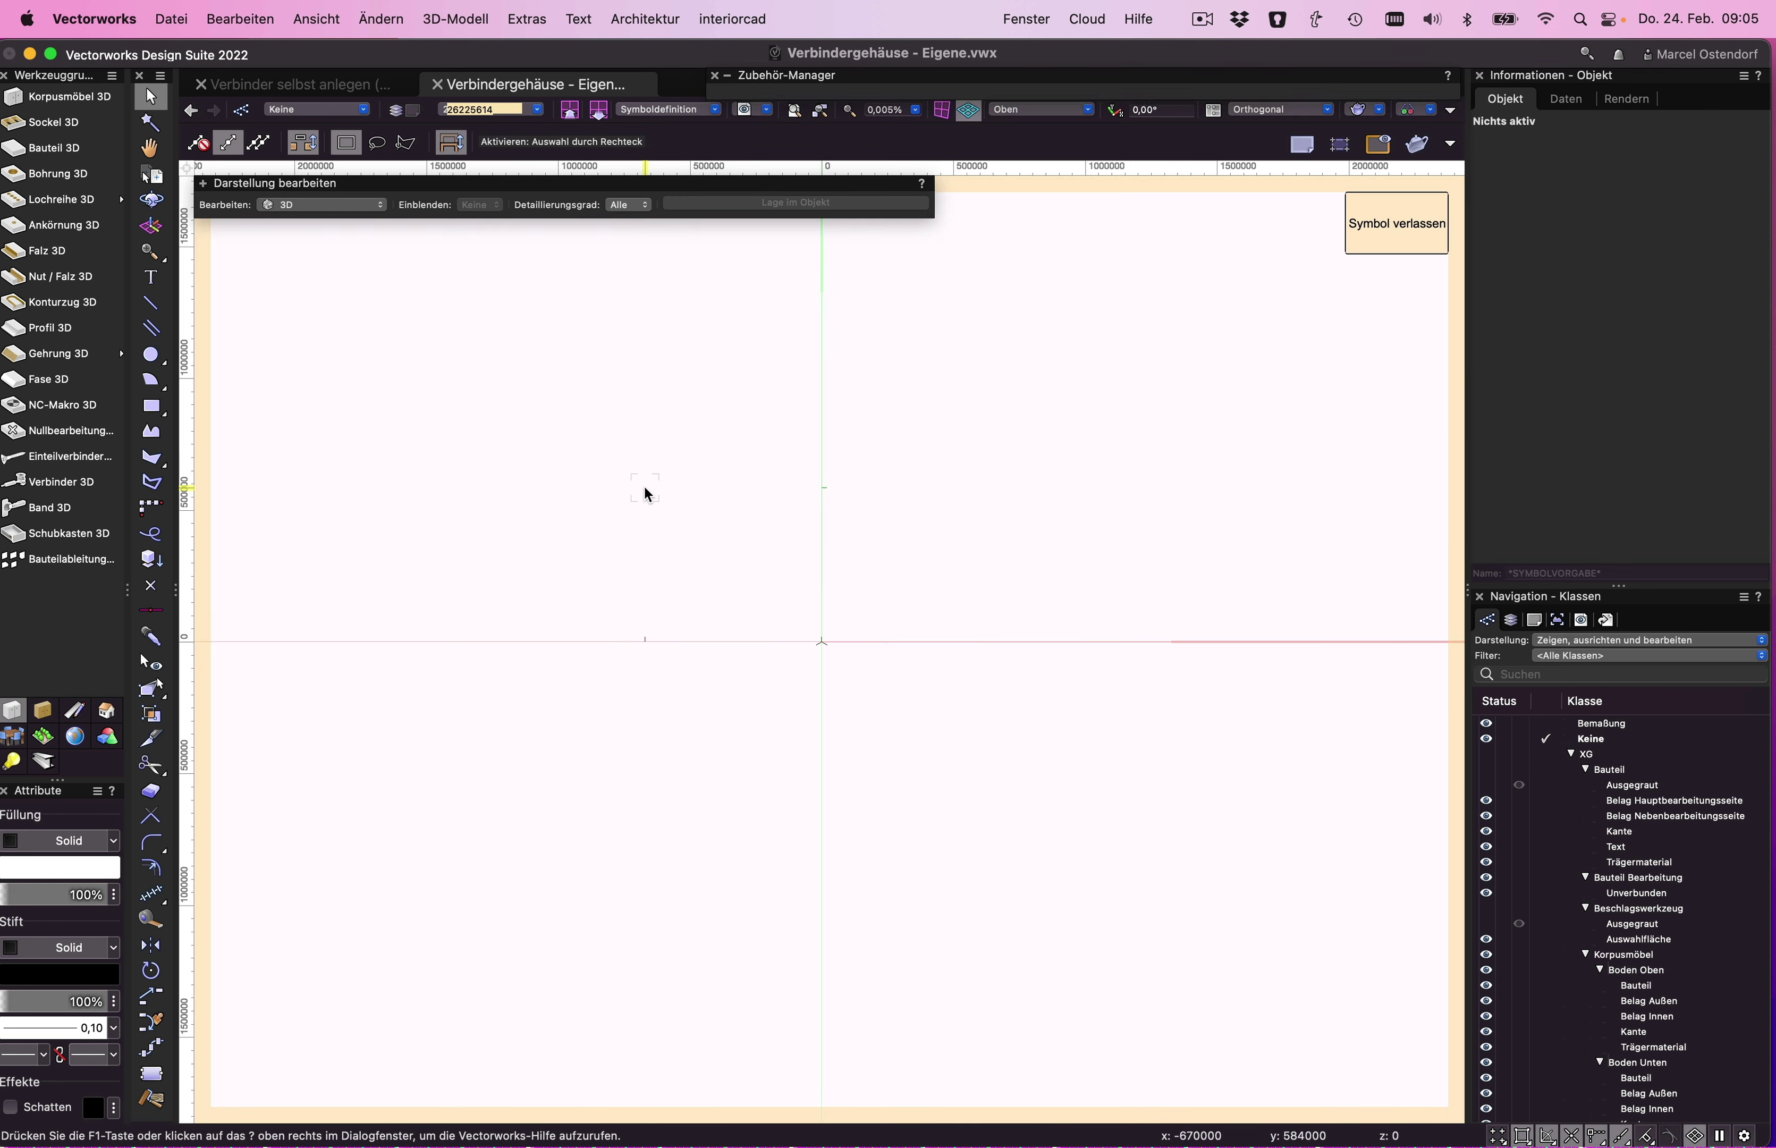
- Zoom in, centre the housing symbol and switch to the Vorne standard view
scroll(824, 655, up, 5)
scroll(813, 593, up, 5)
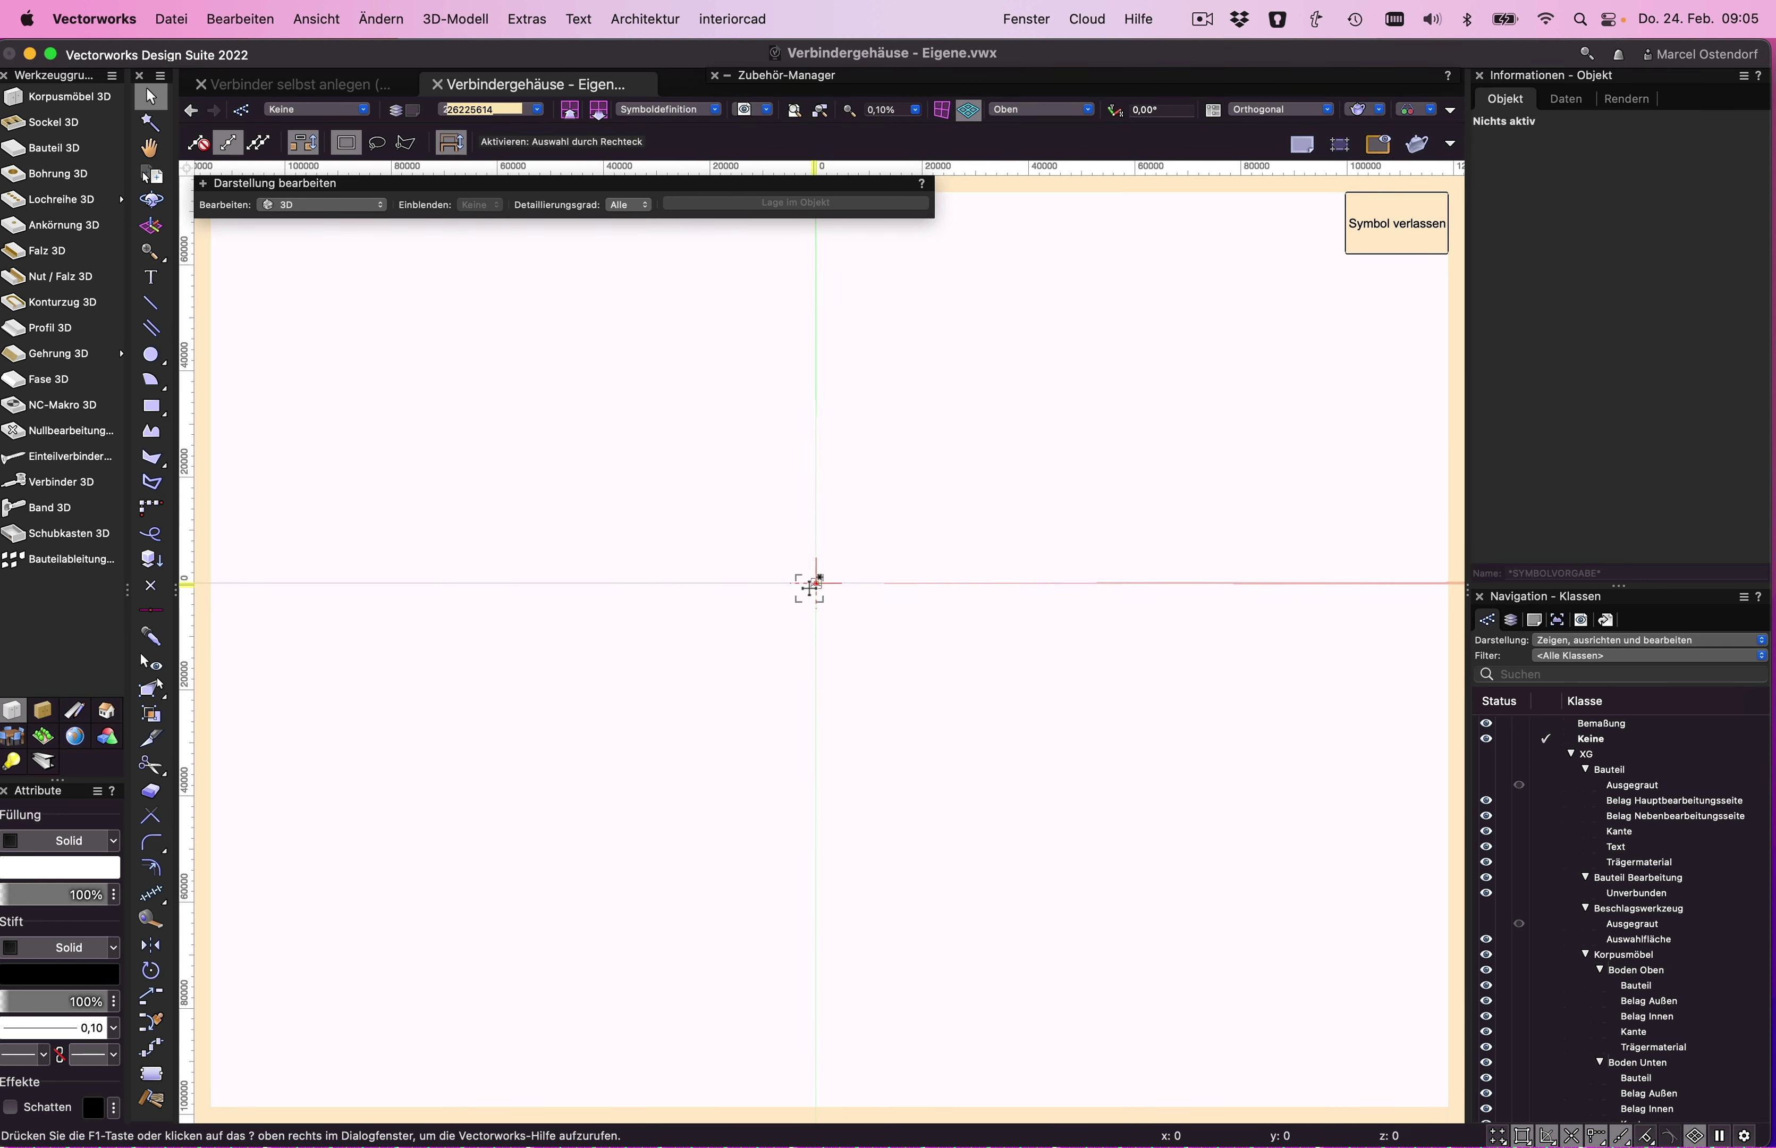
scroll(814, 587, up, 5)
scroll(825, 579, up, 3)
scroll(829, 552, up, 3)
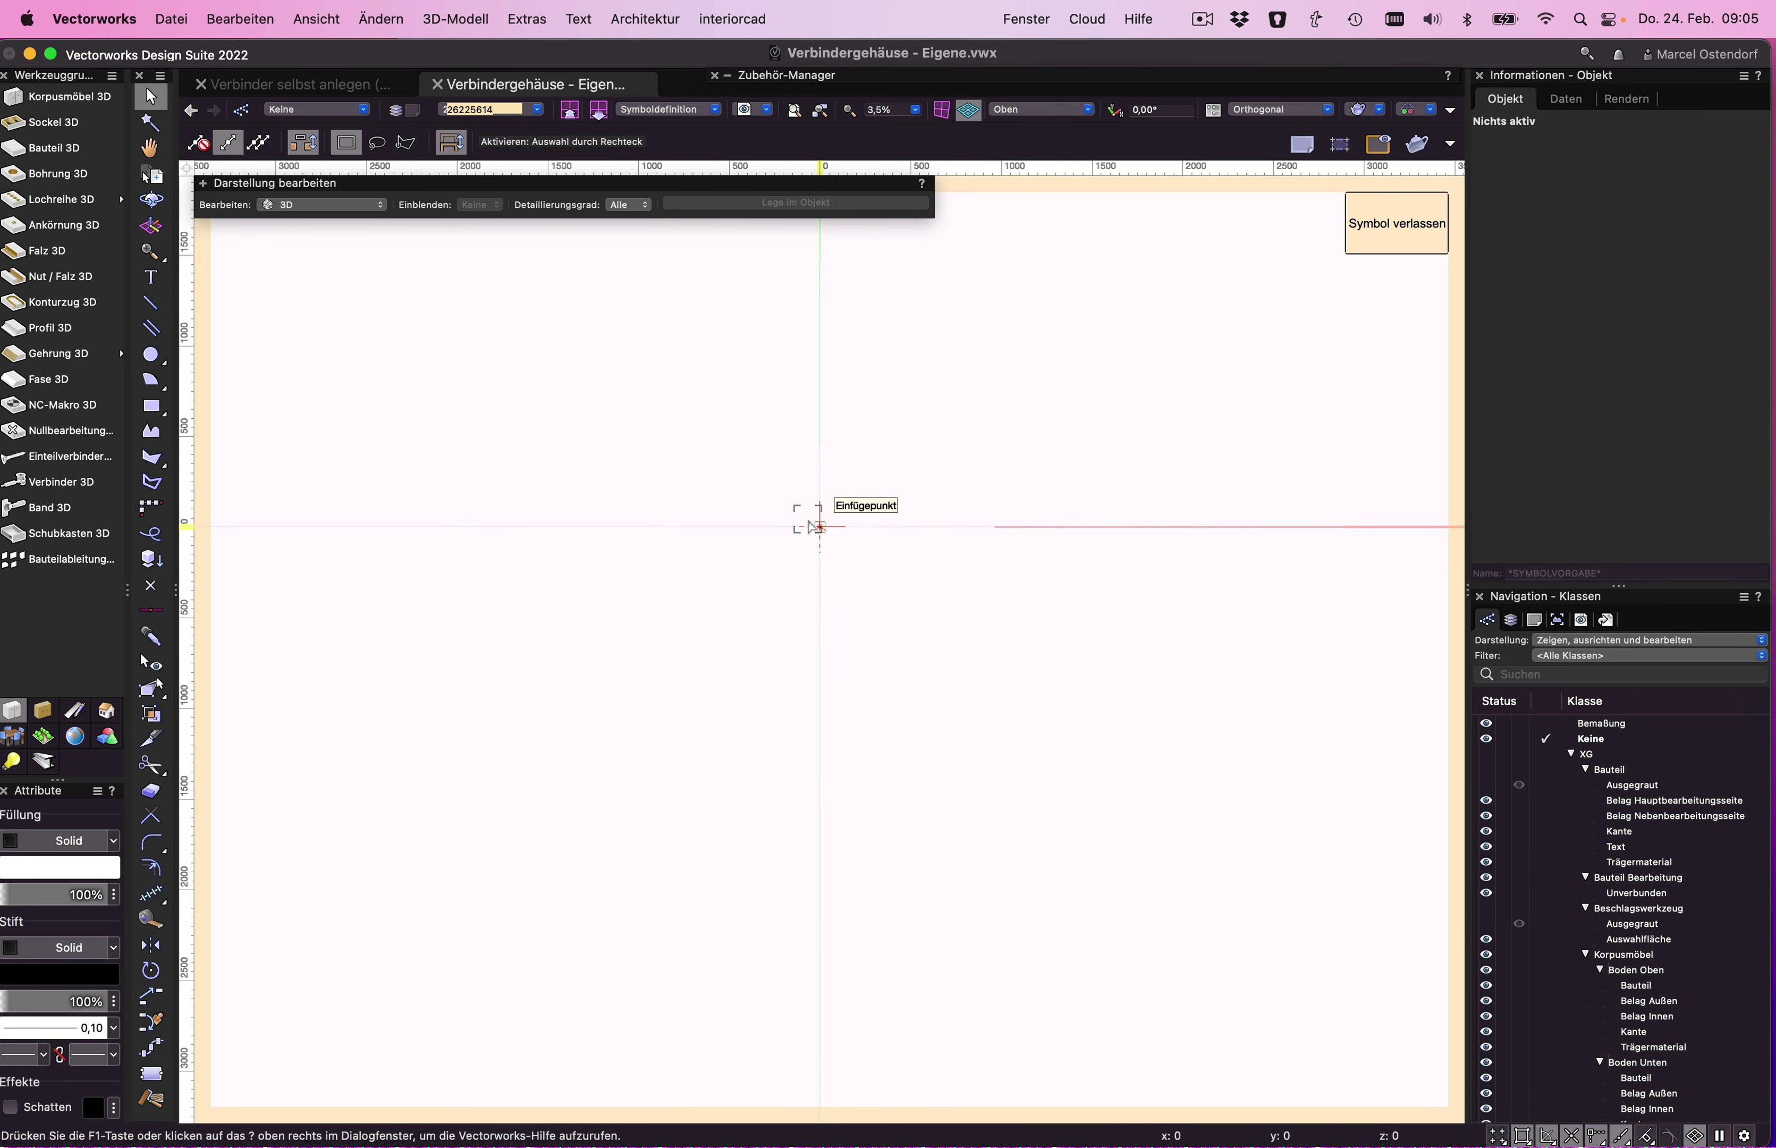
scroll(810, 522, up, 5)
scroll(933, 598, up, 6)
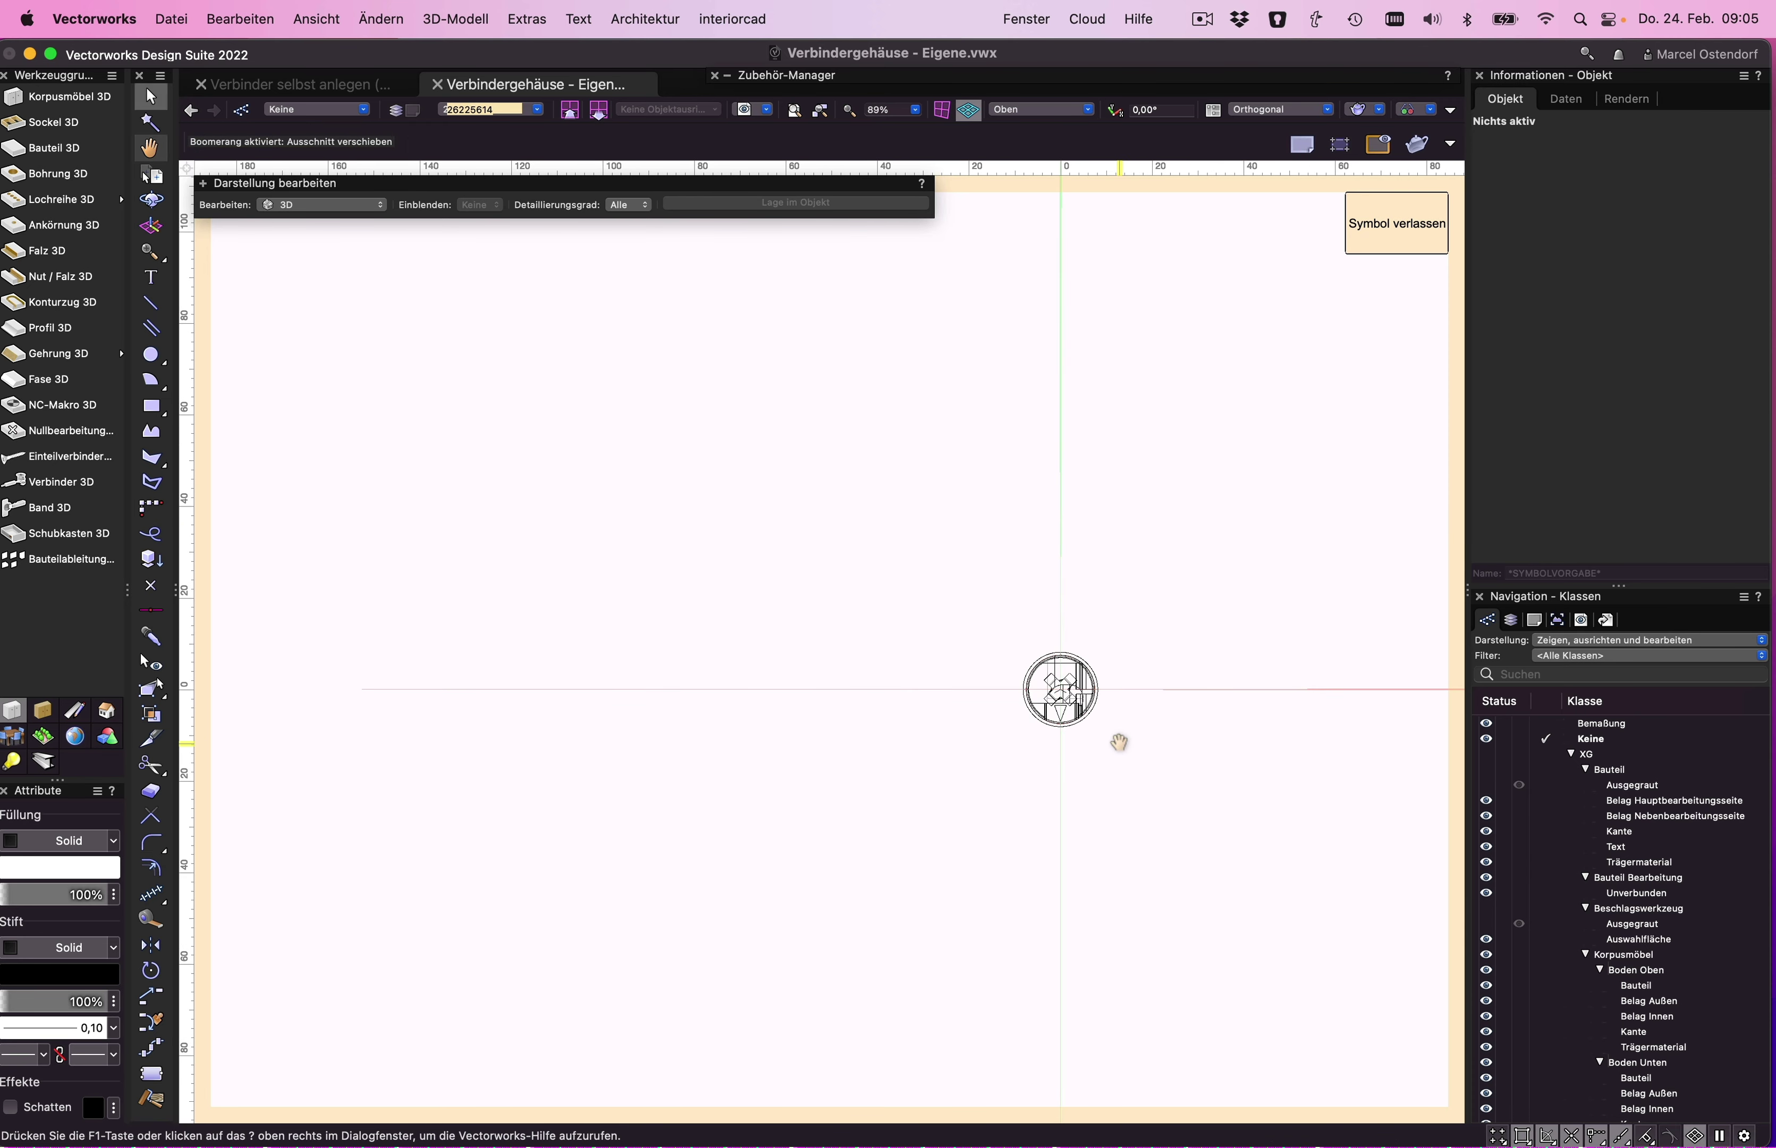
middle_drag(1117, 742, 1010, 654)
click(1023, 97)
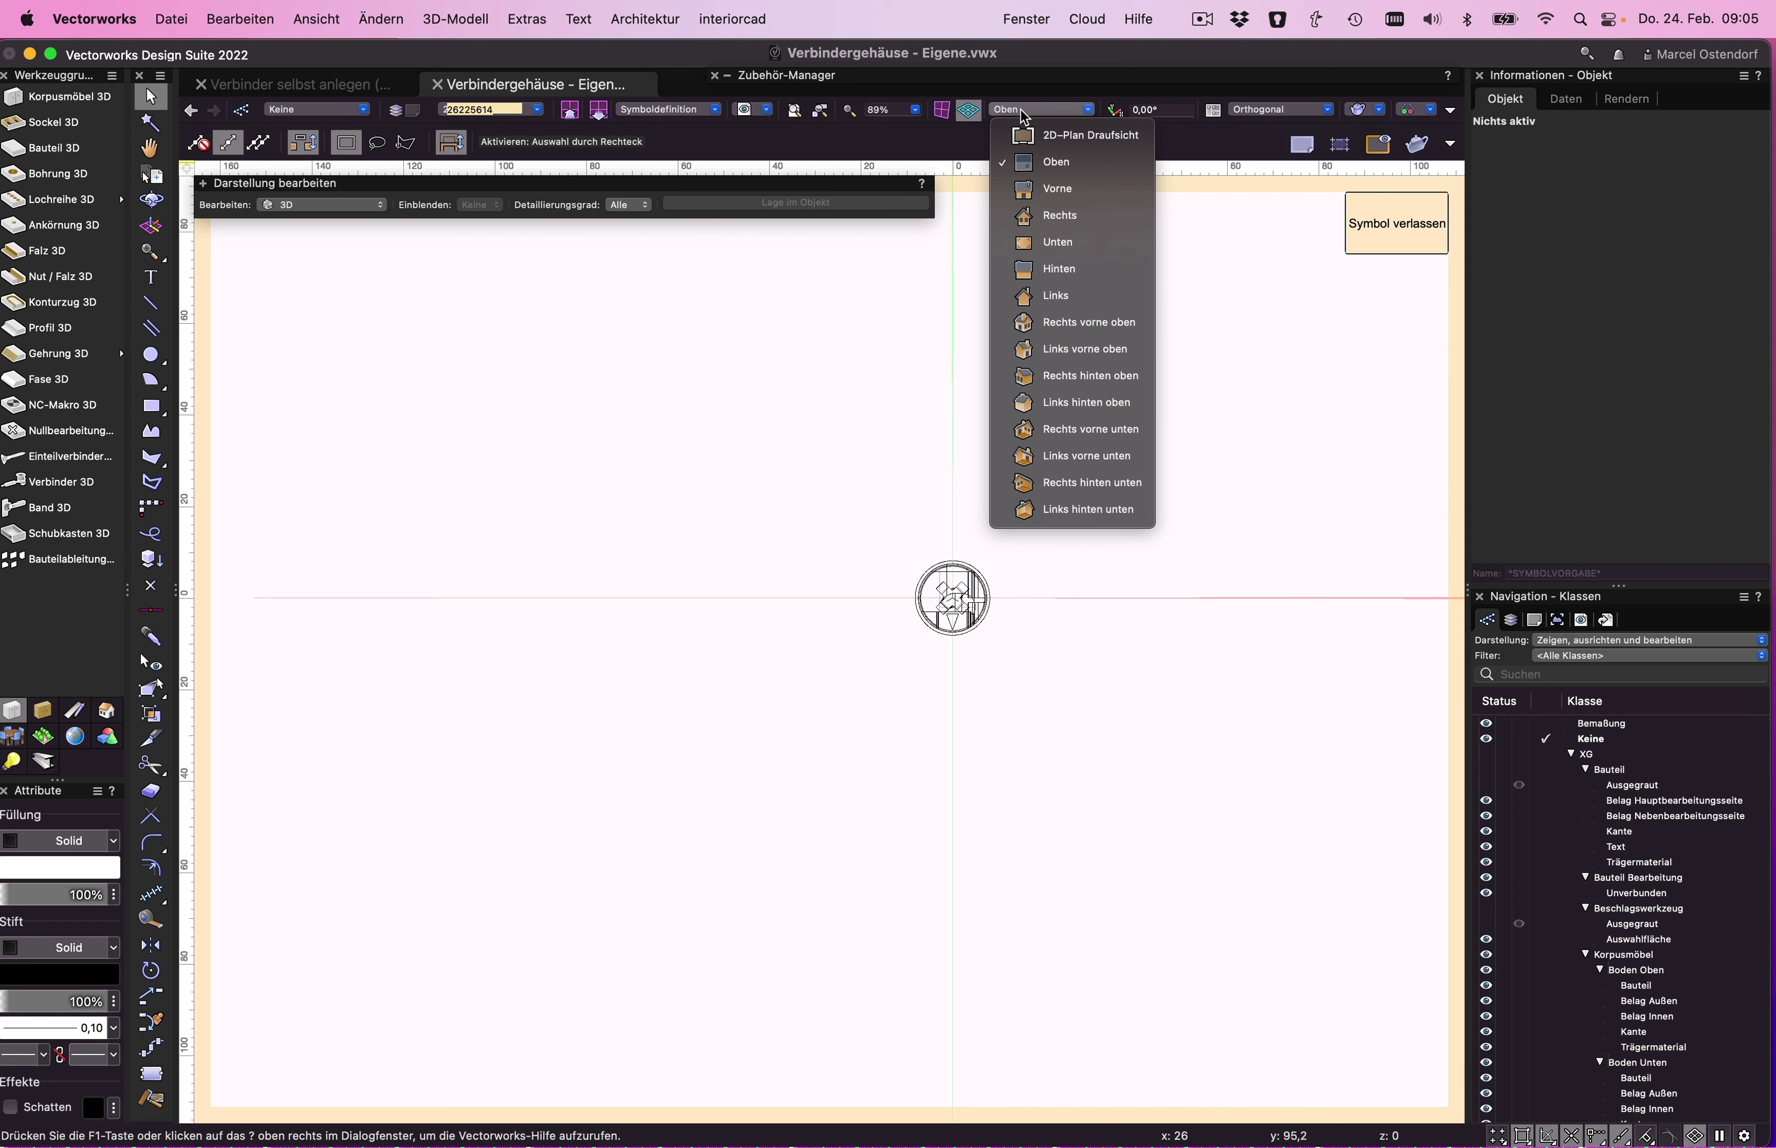
click(1049, 186)
scroll(991, 594, up, 5)
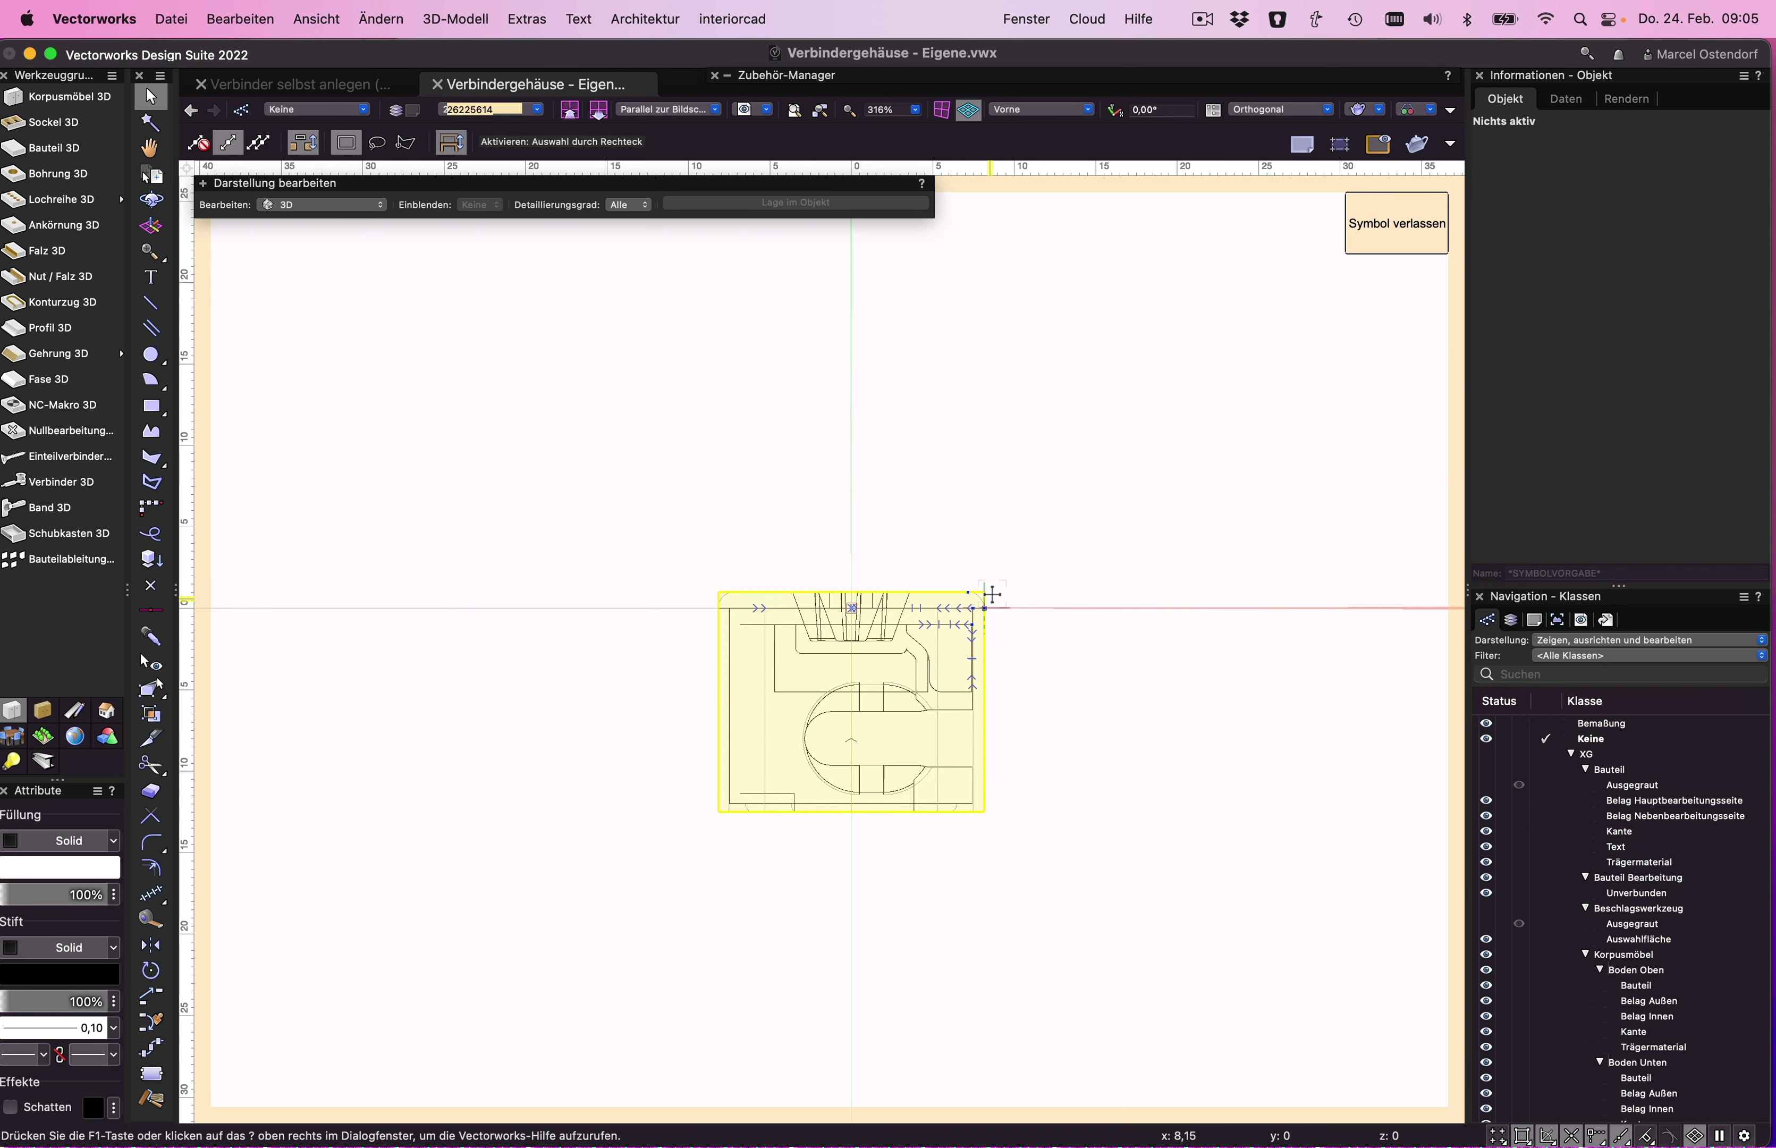
click(972, 587)
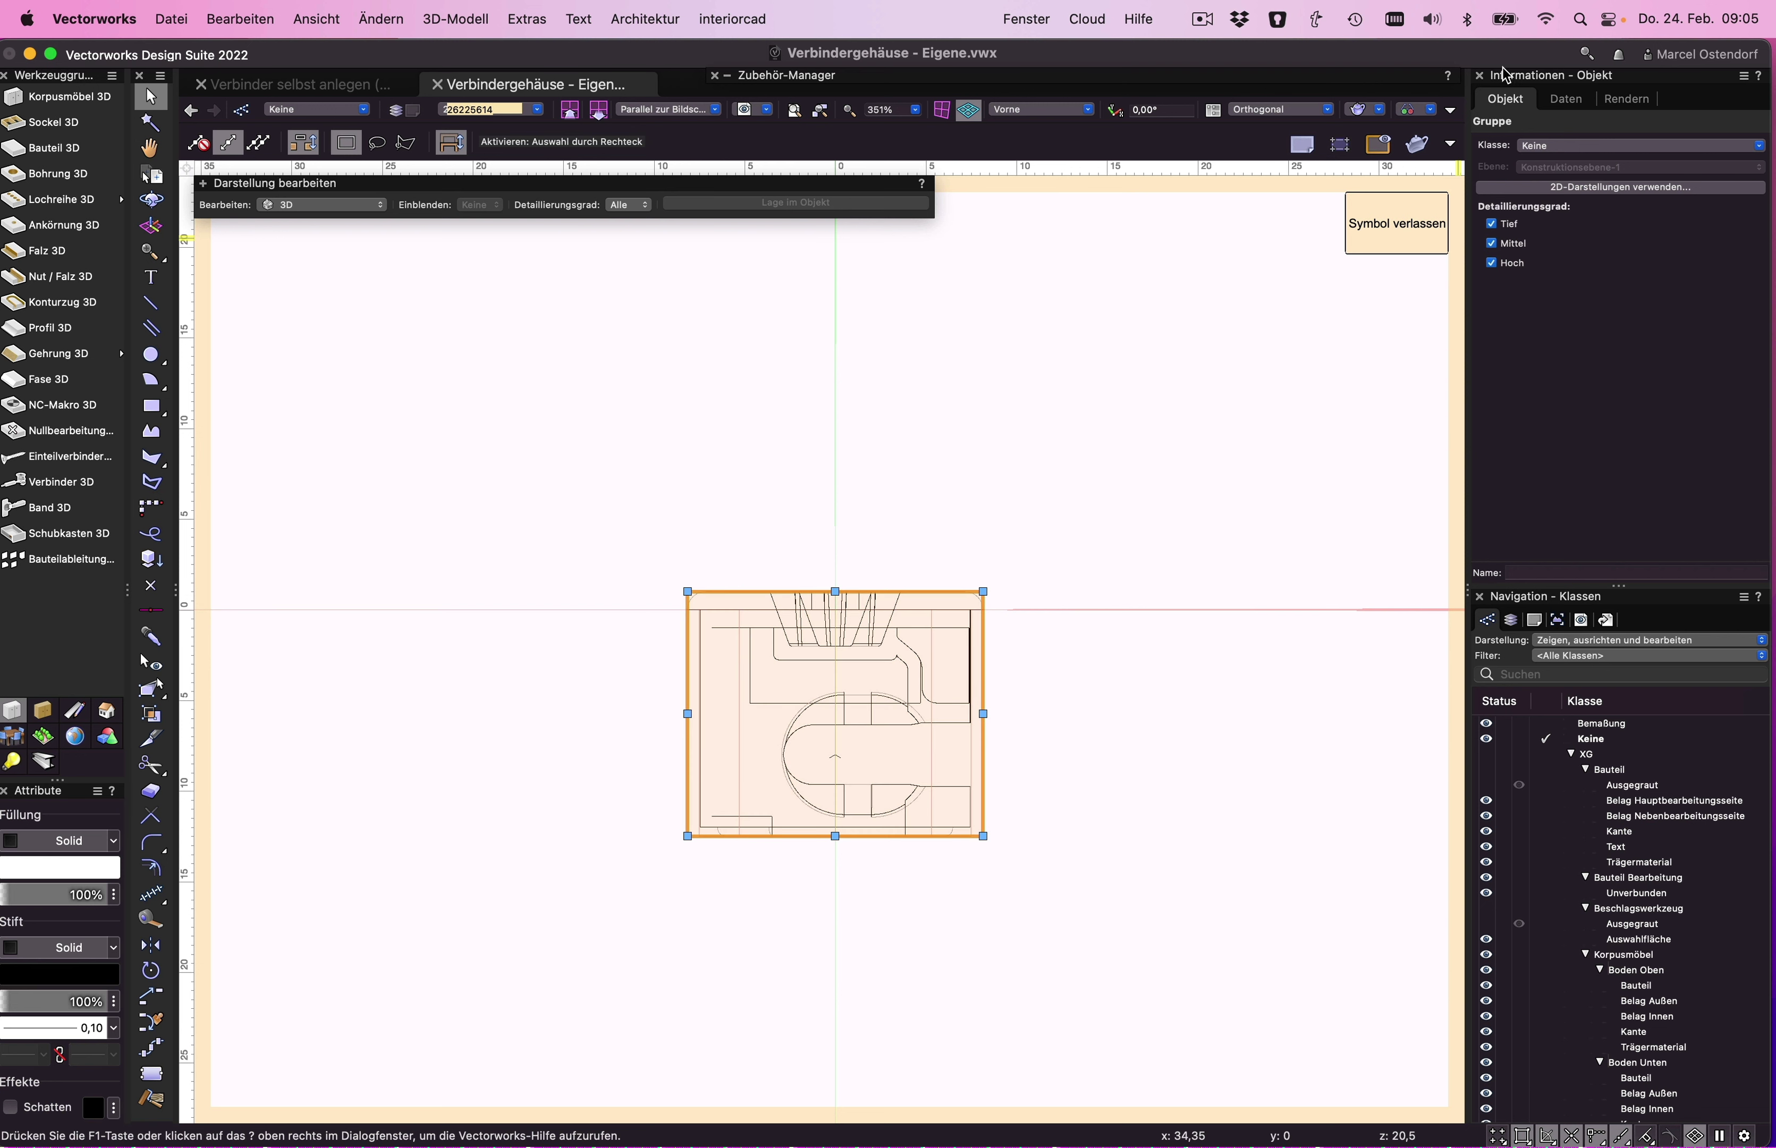
click(1576, 101)
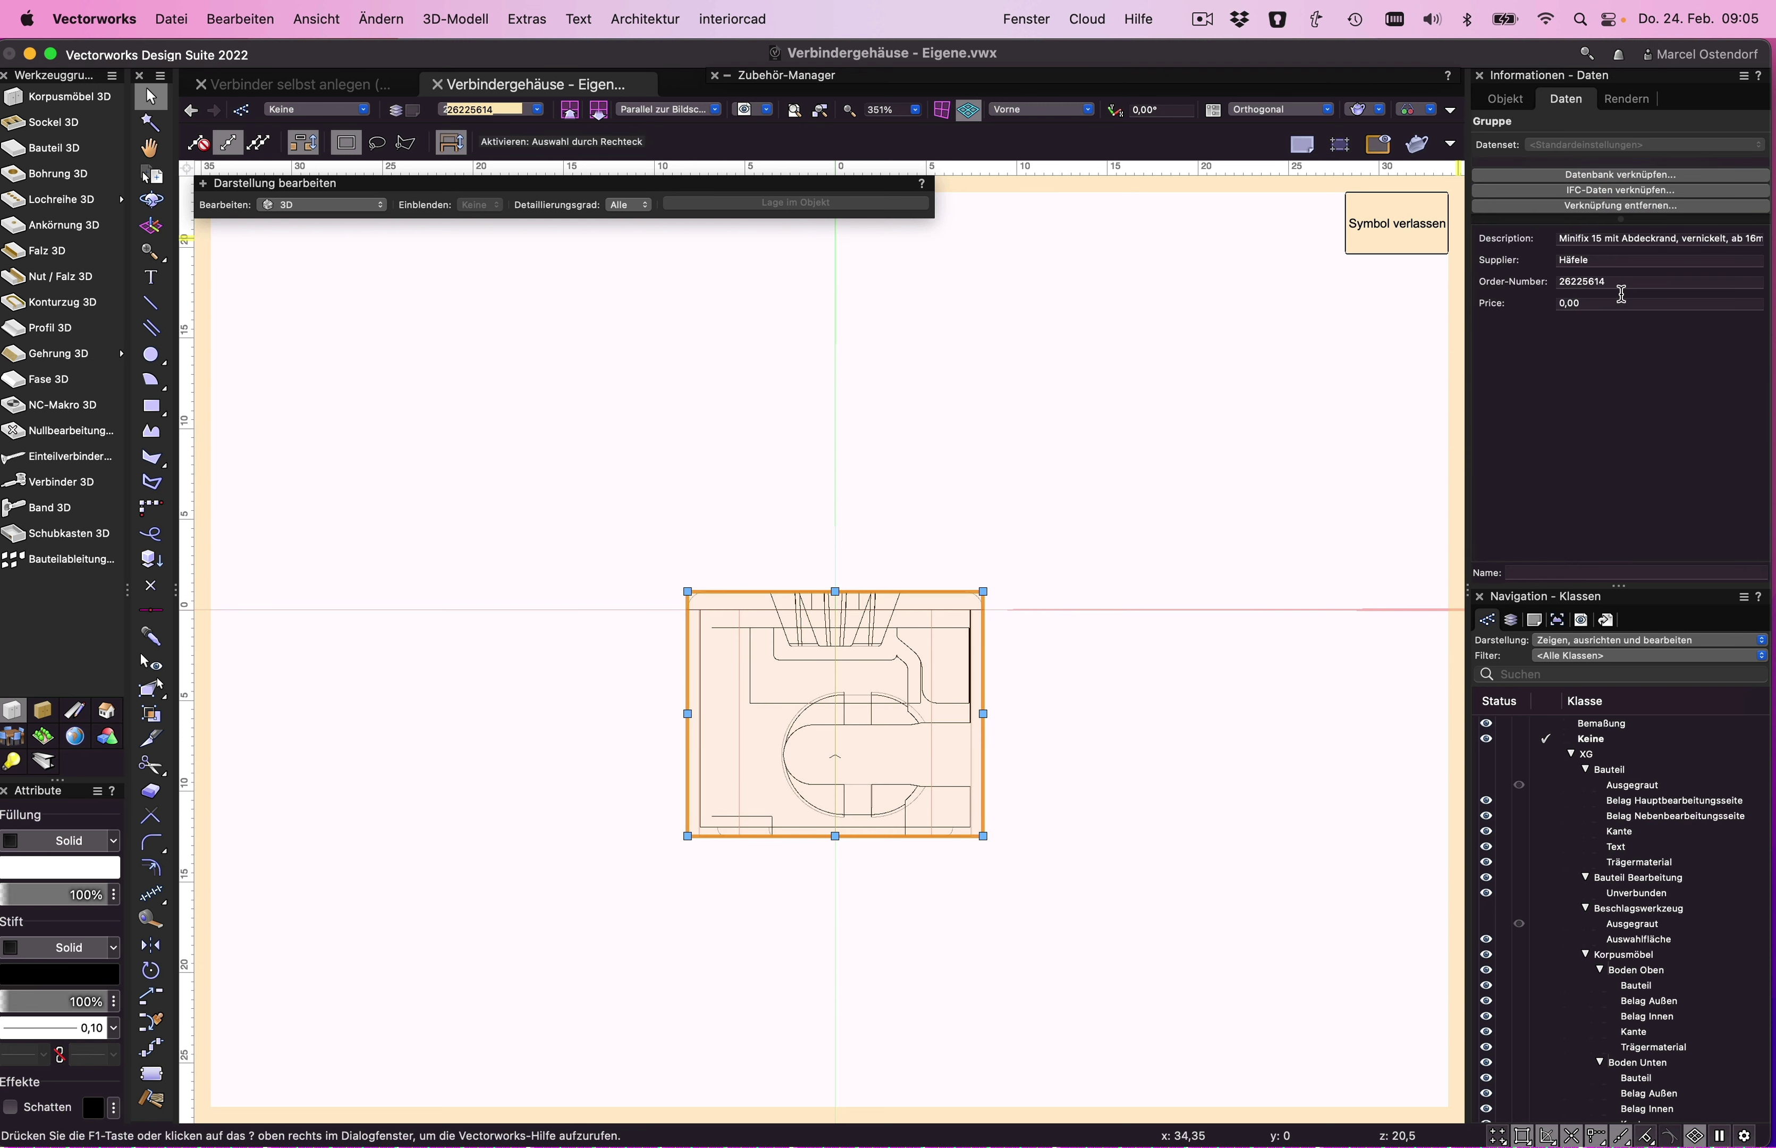
click(1589, 238)
drag(1678, 236, 1540, 242)
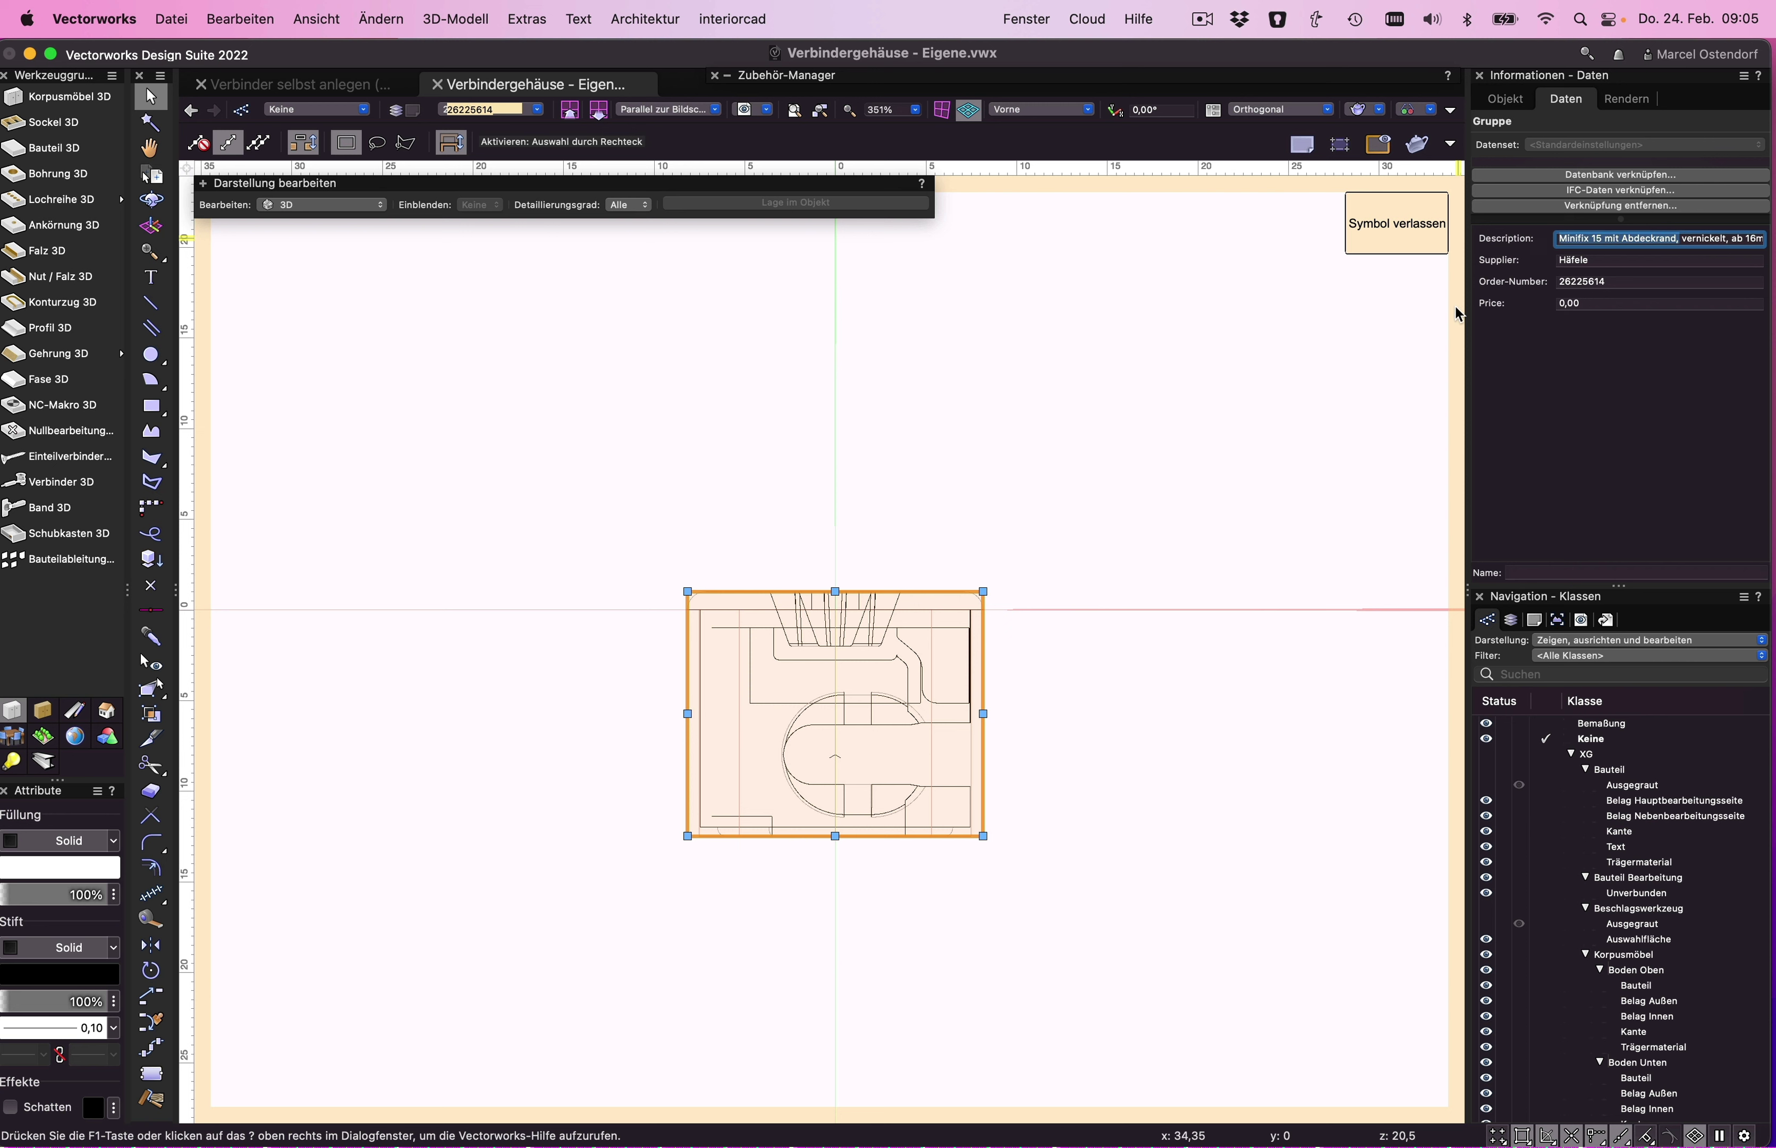
click(1112, 575)
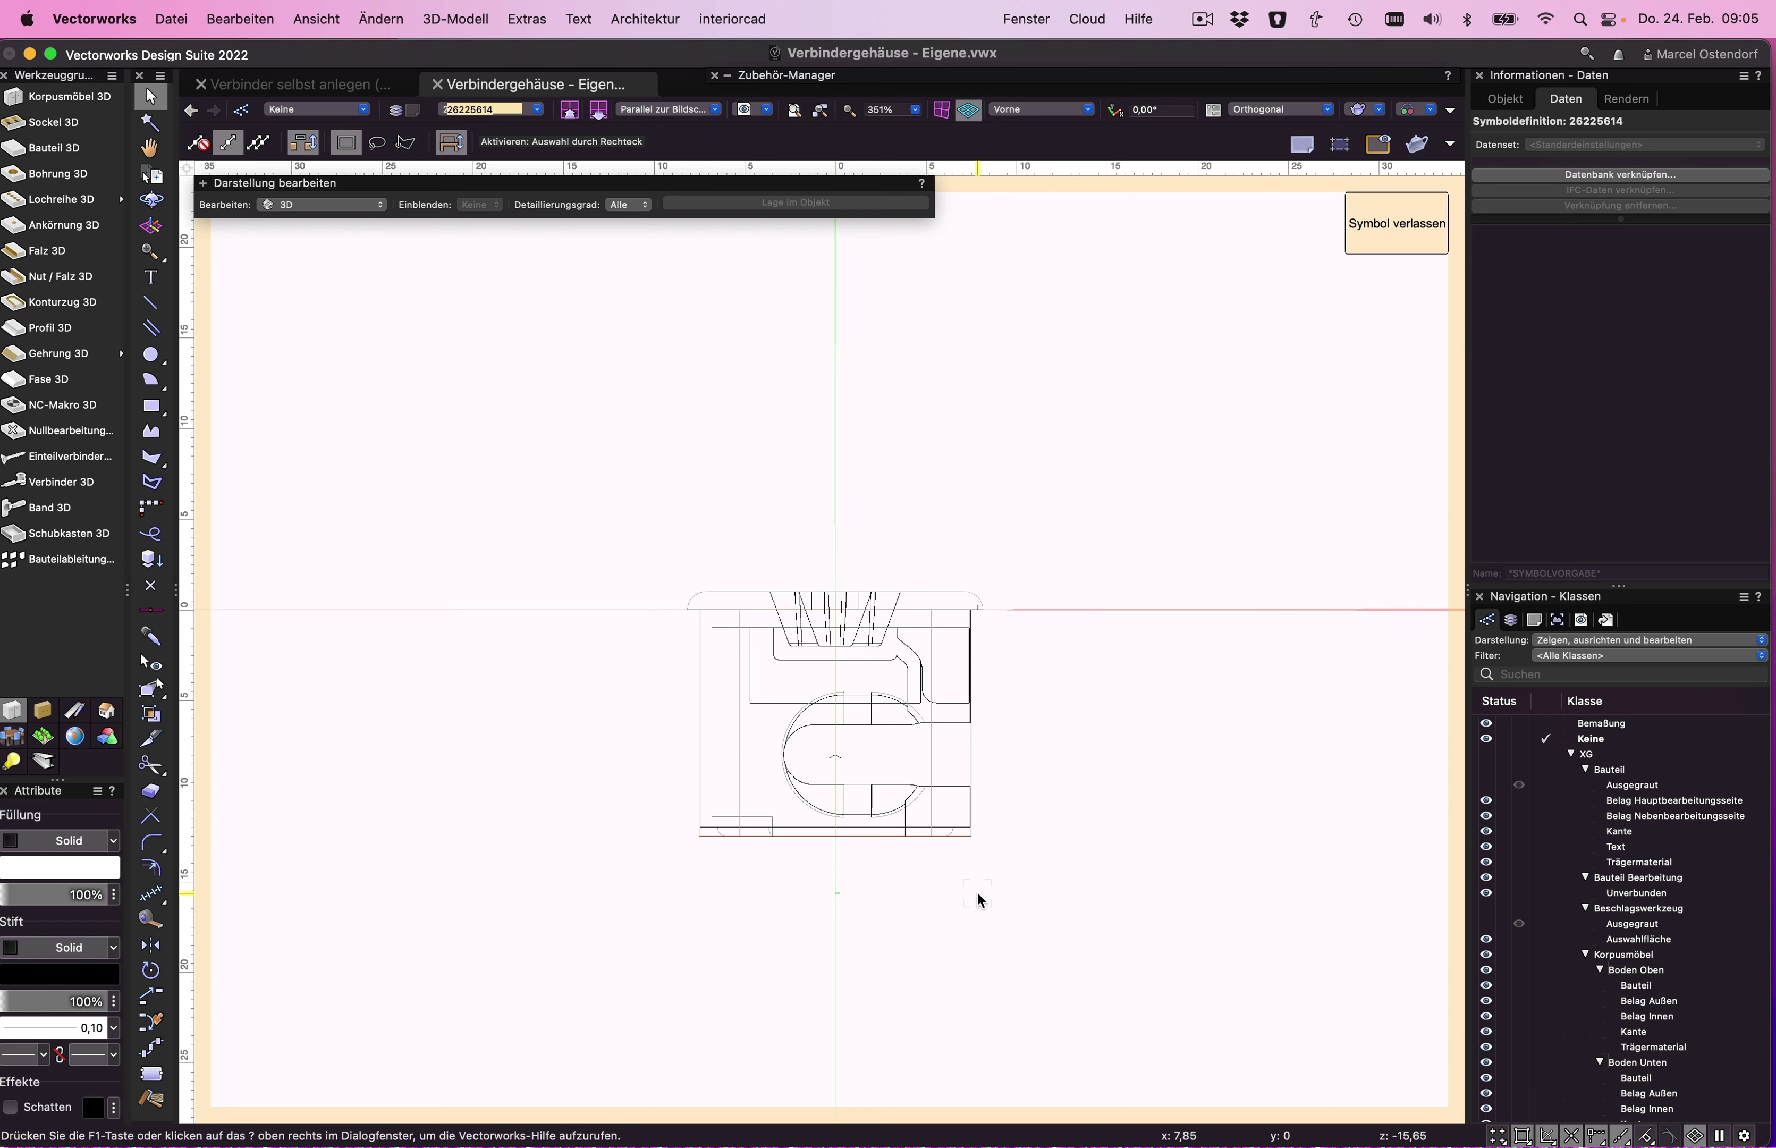
scroll(976, 891, up, 1)
- Set the Bohrung 3D drilling's Tiefe to 13,5 and exit the symbol editor
click(970, 830)
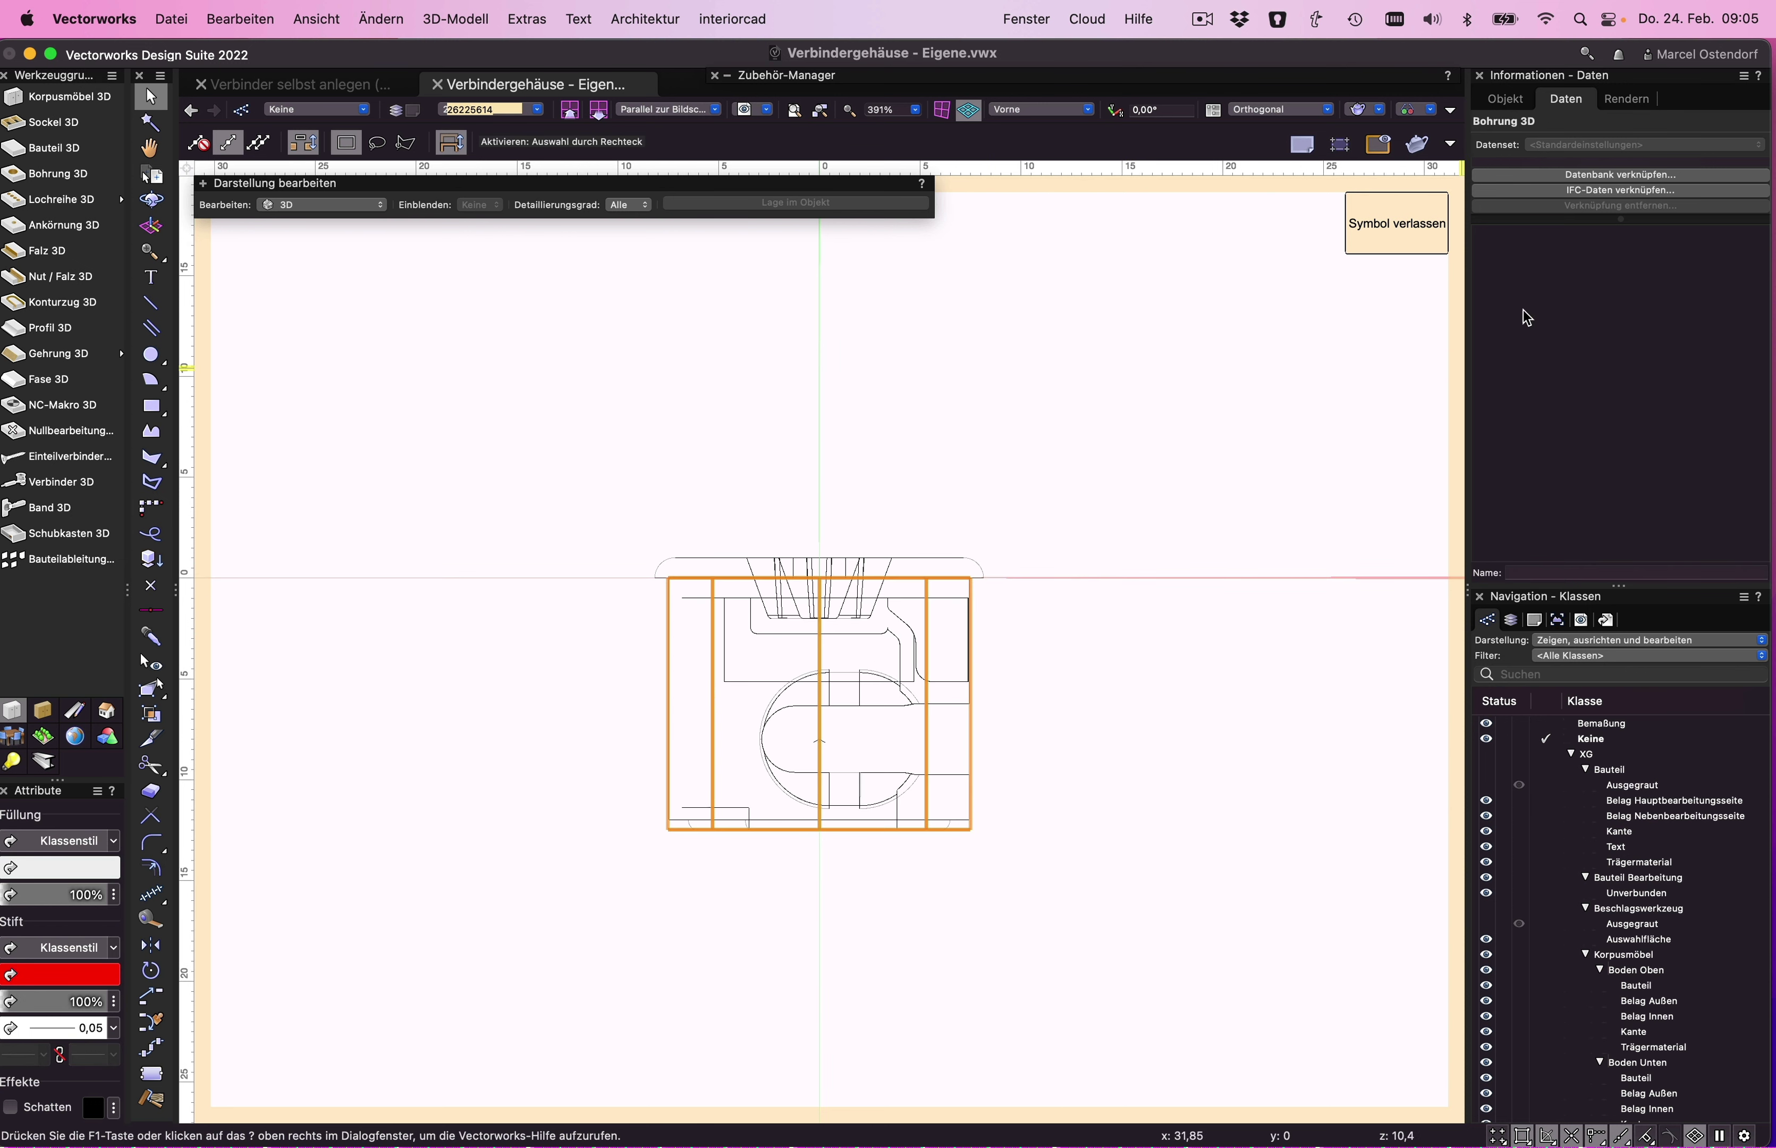
click(1503, 102)
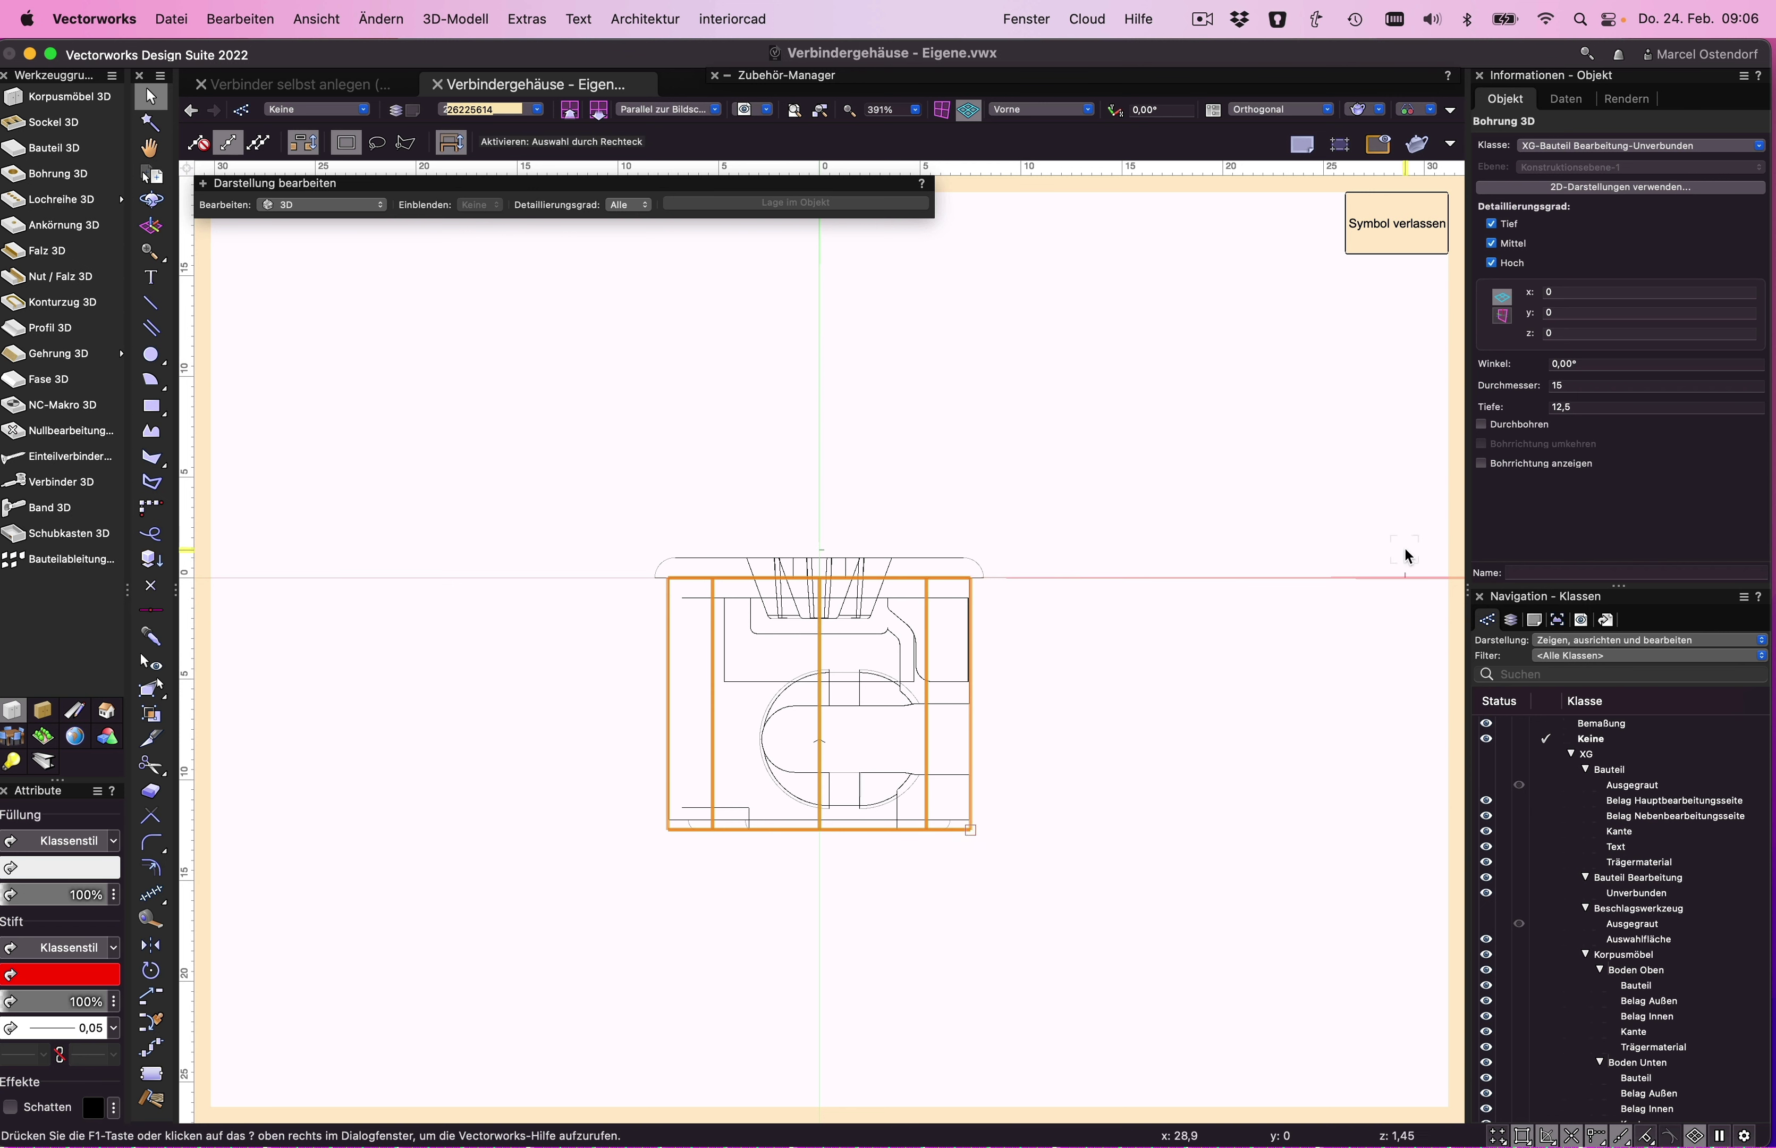
click(1562, 407)
text(1)
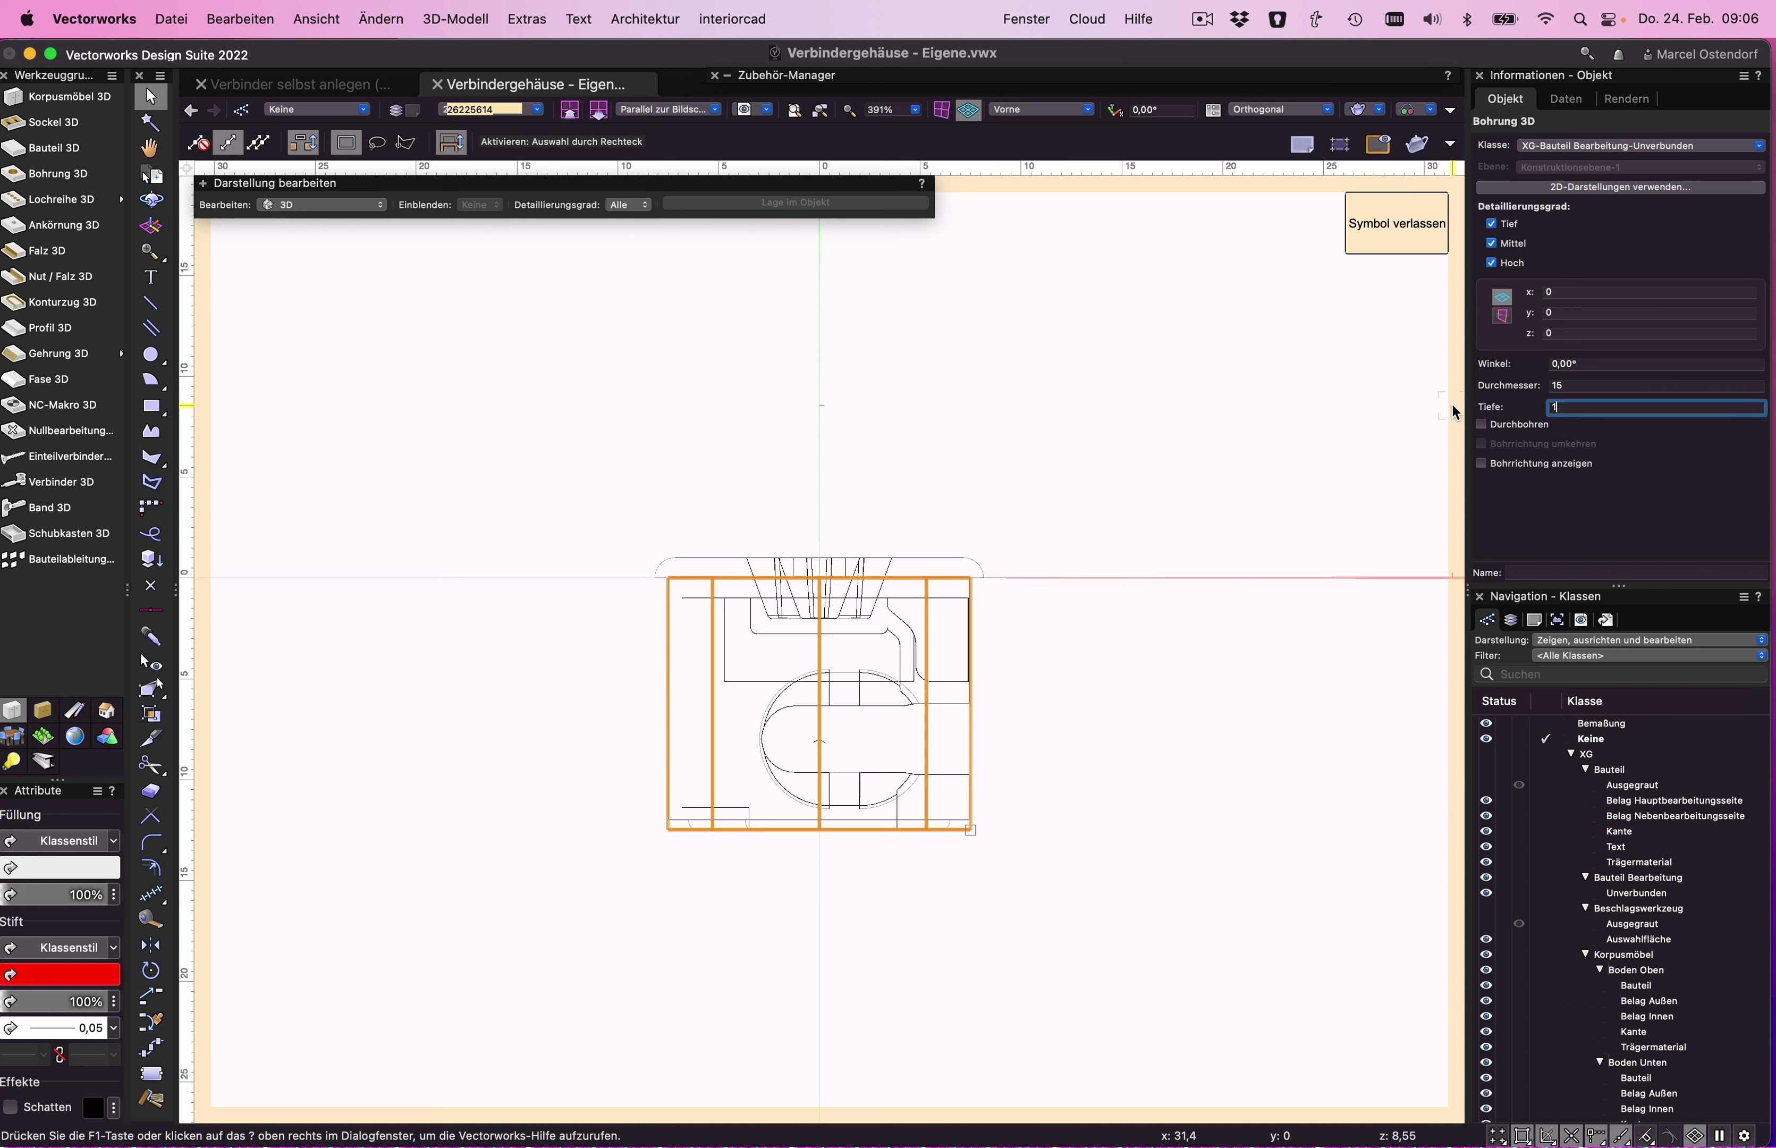
text(3,5)
key(Tab)
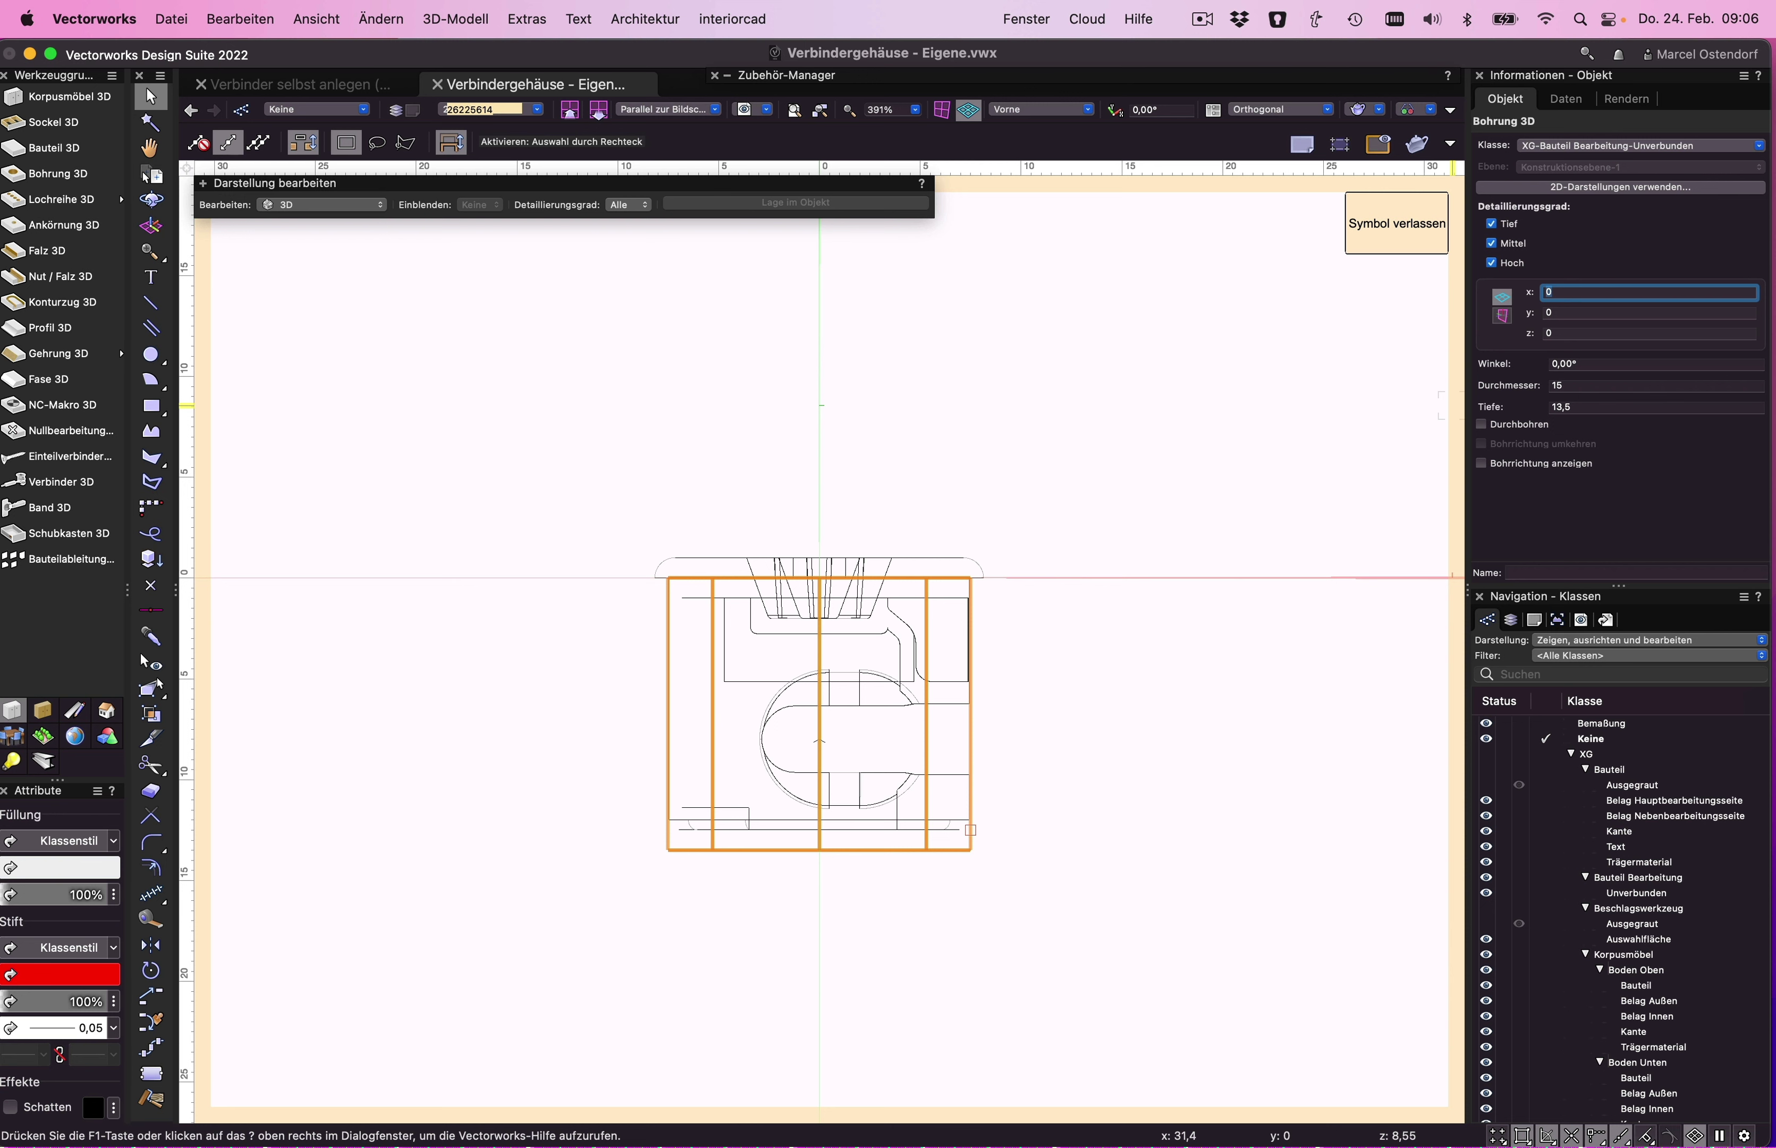
click(1380, 233)
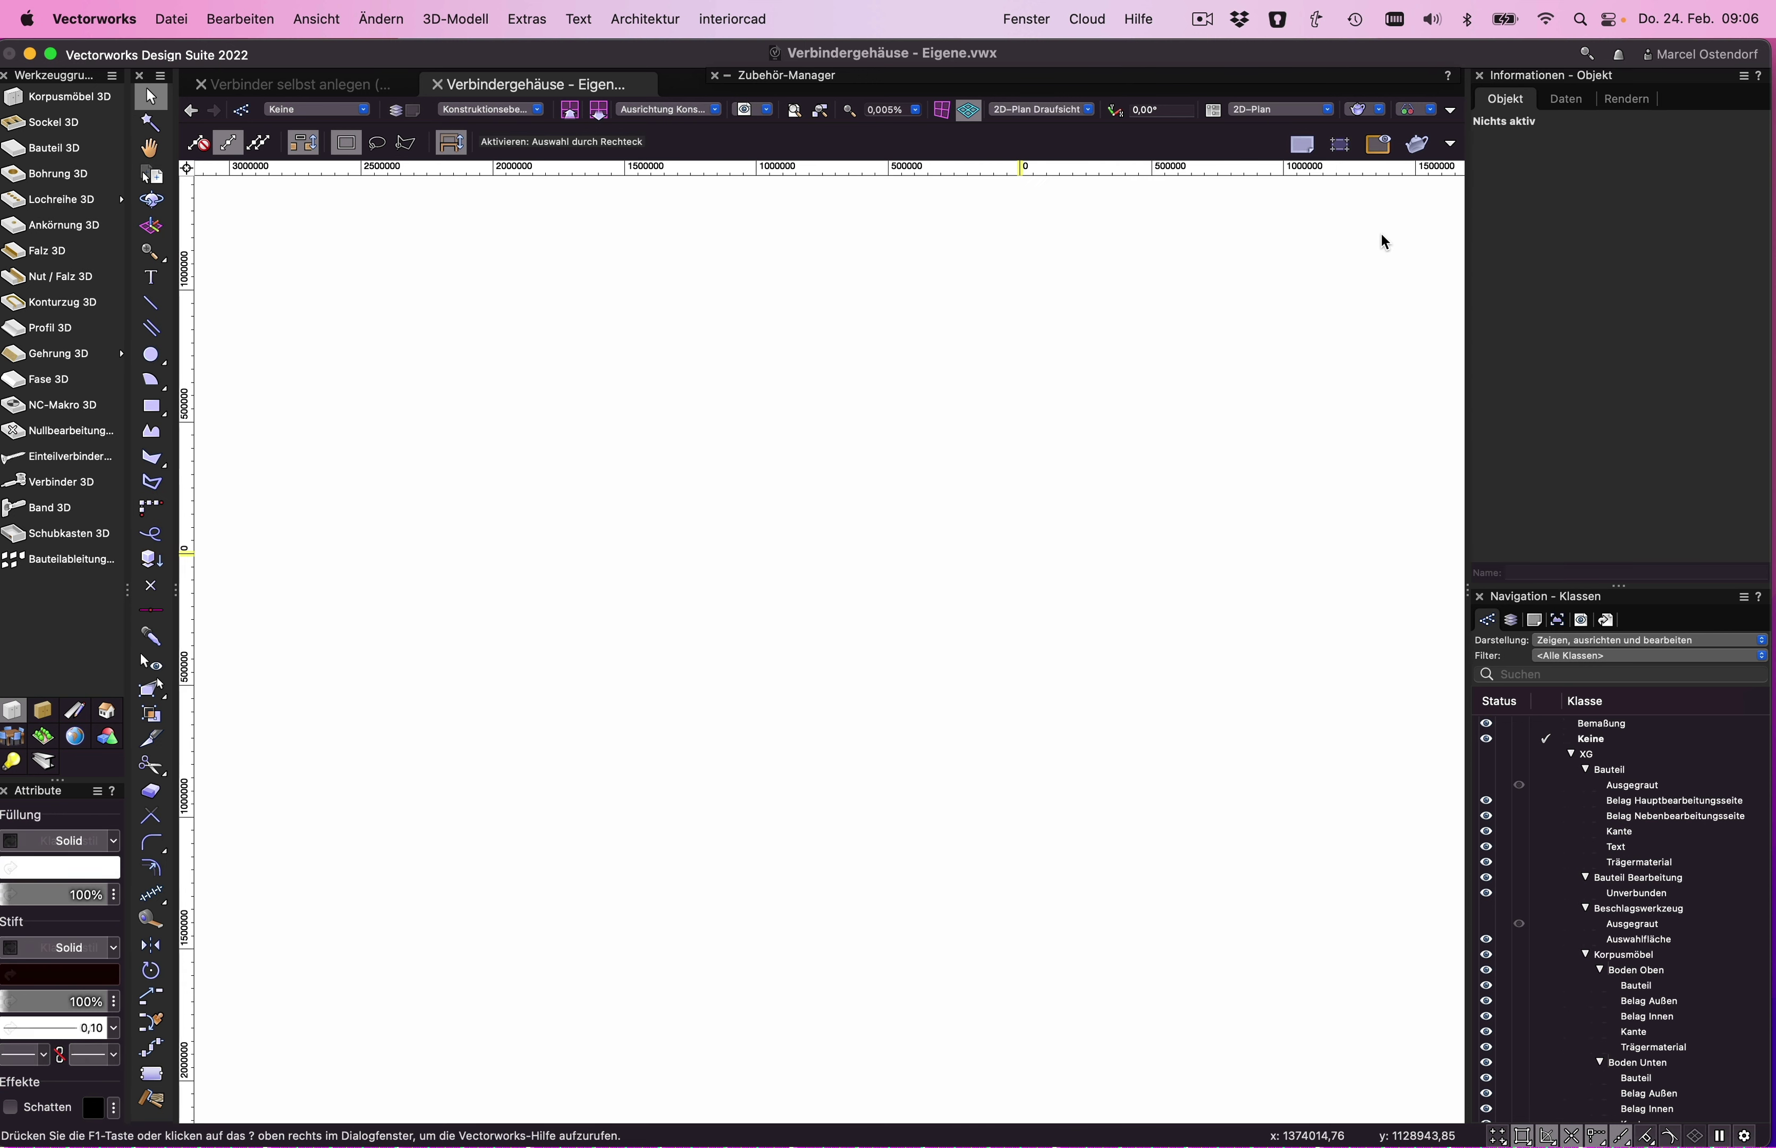
- Use Umbenennen… on symbol 26225614 to name it 'Minifix 15 mit Abdeckrand, 13,5 mm'
click(1117, 77)
click(967, 174)
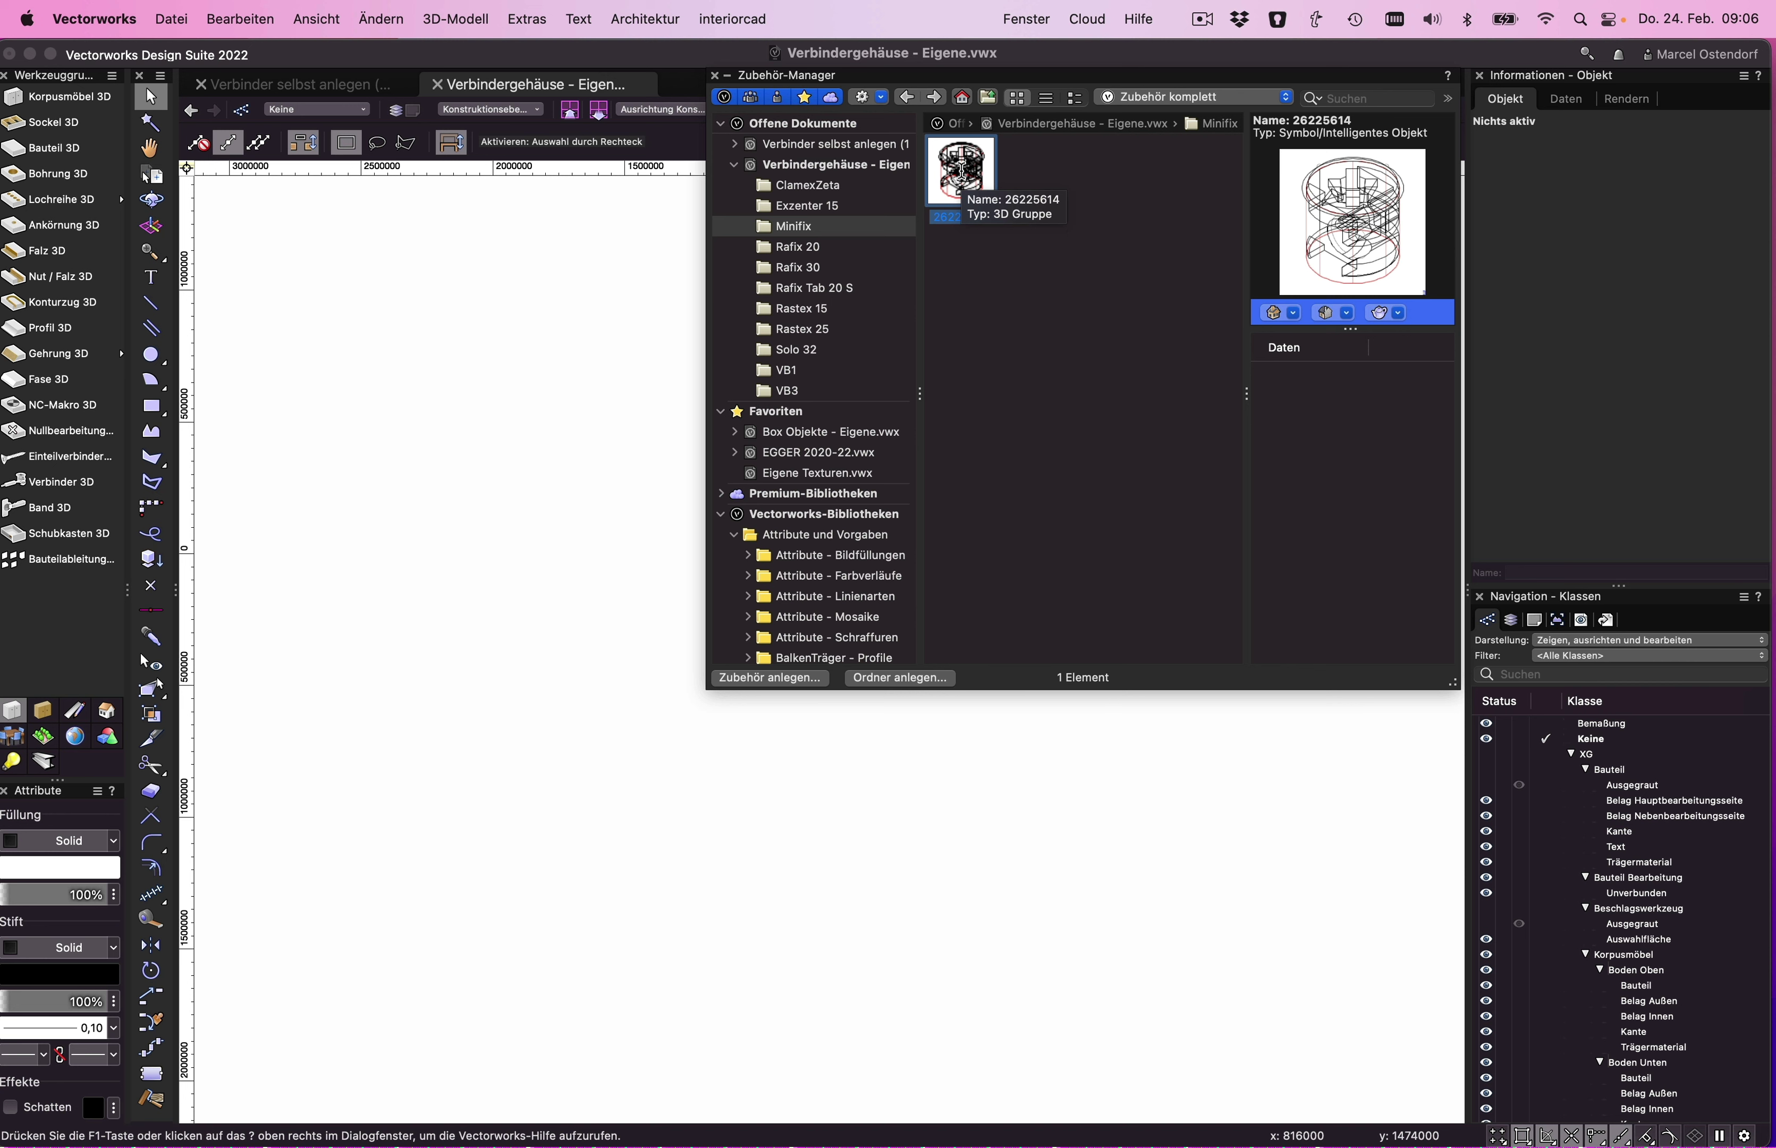
right_click(963, 173)
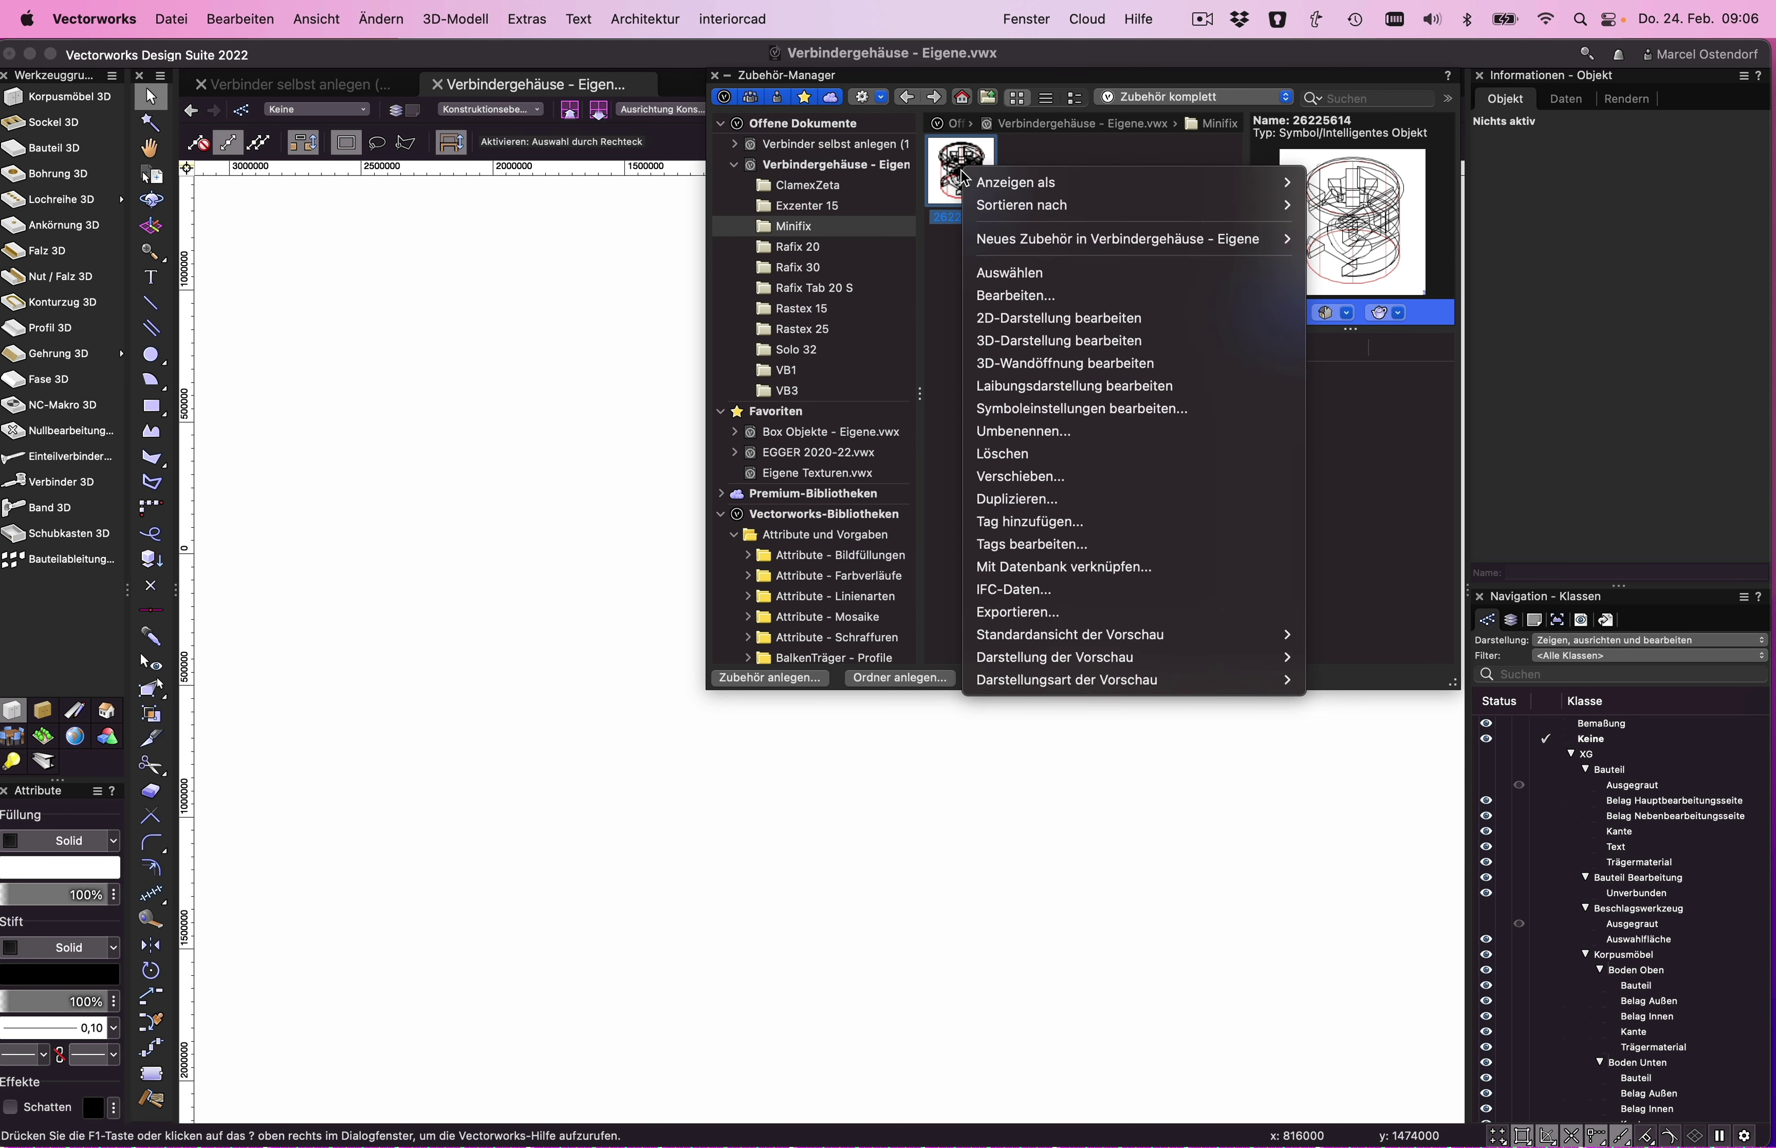
click(1057, 433)
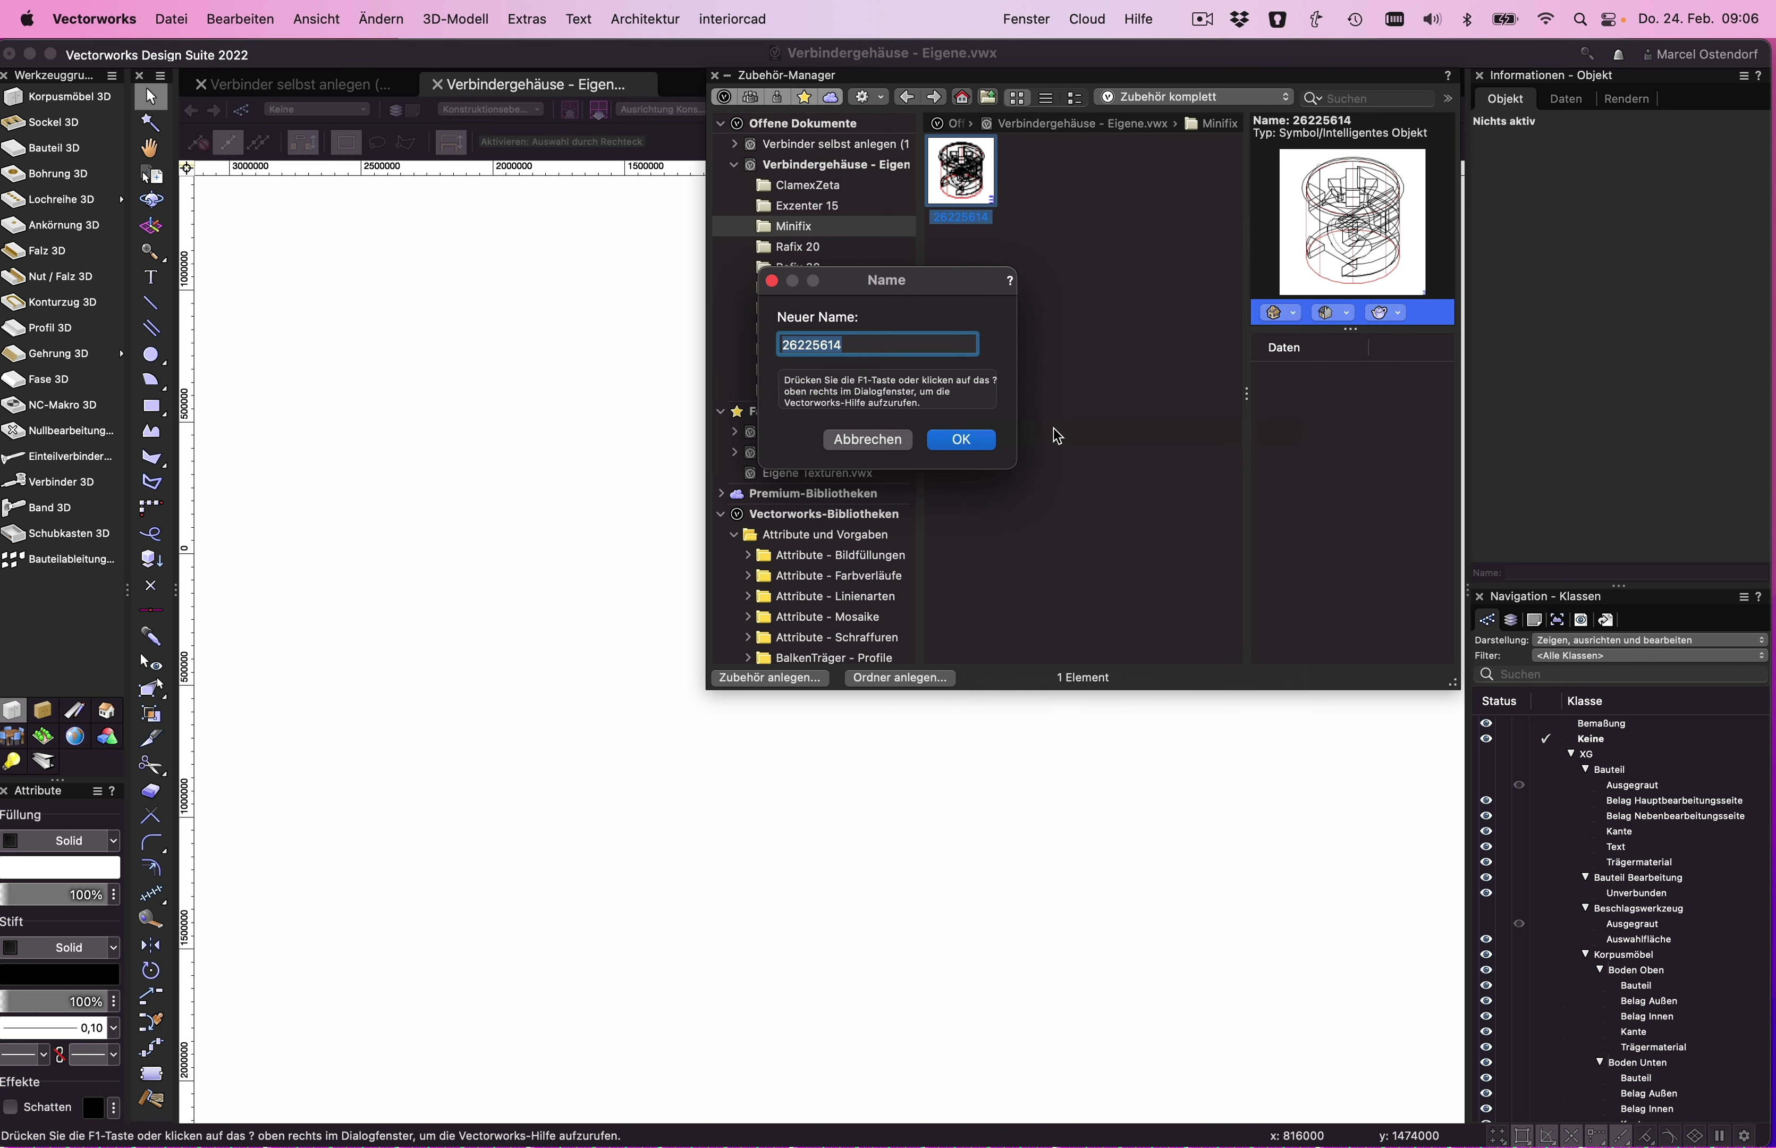
text(Minifix 15 mit Abdeckrand,)
text(13,)
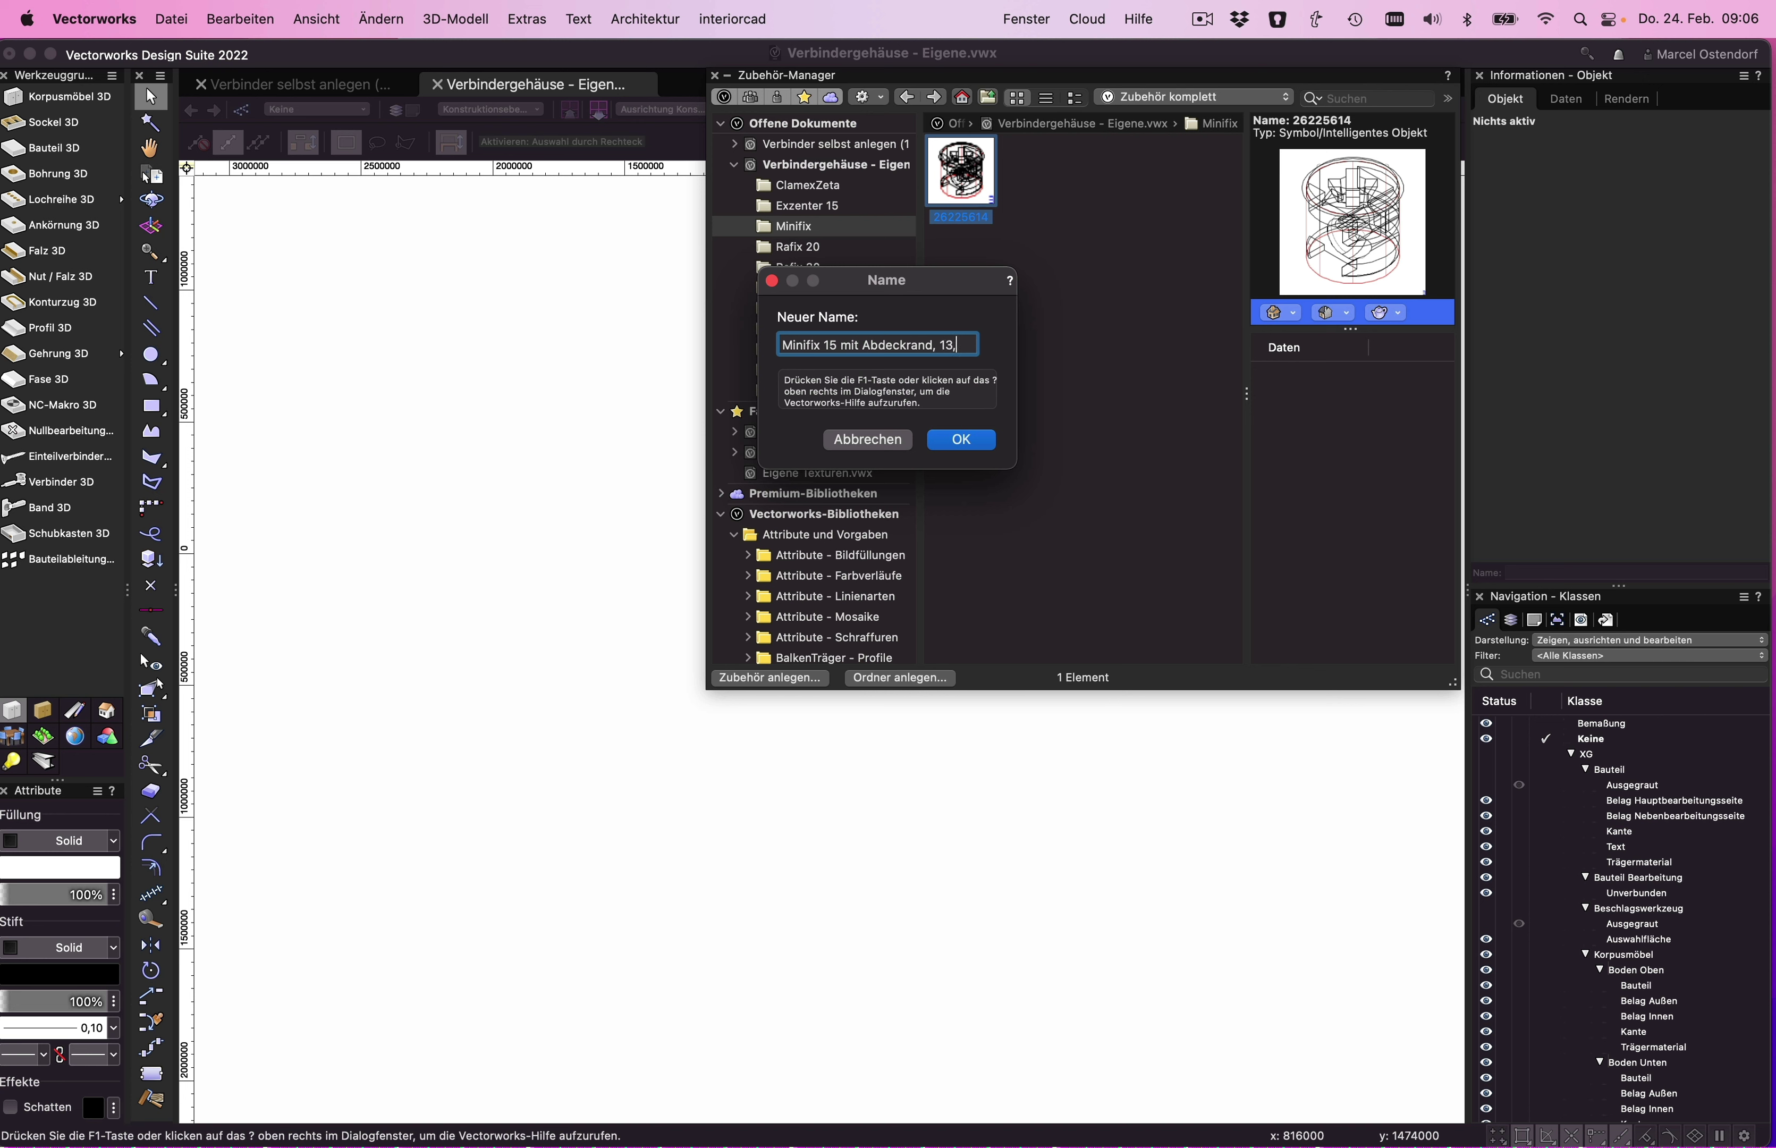
text(5 mm)
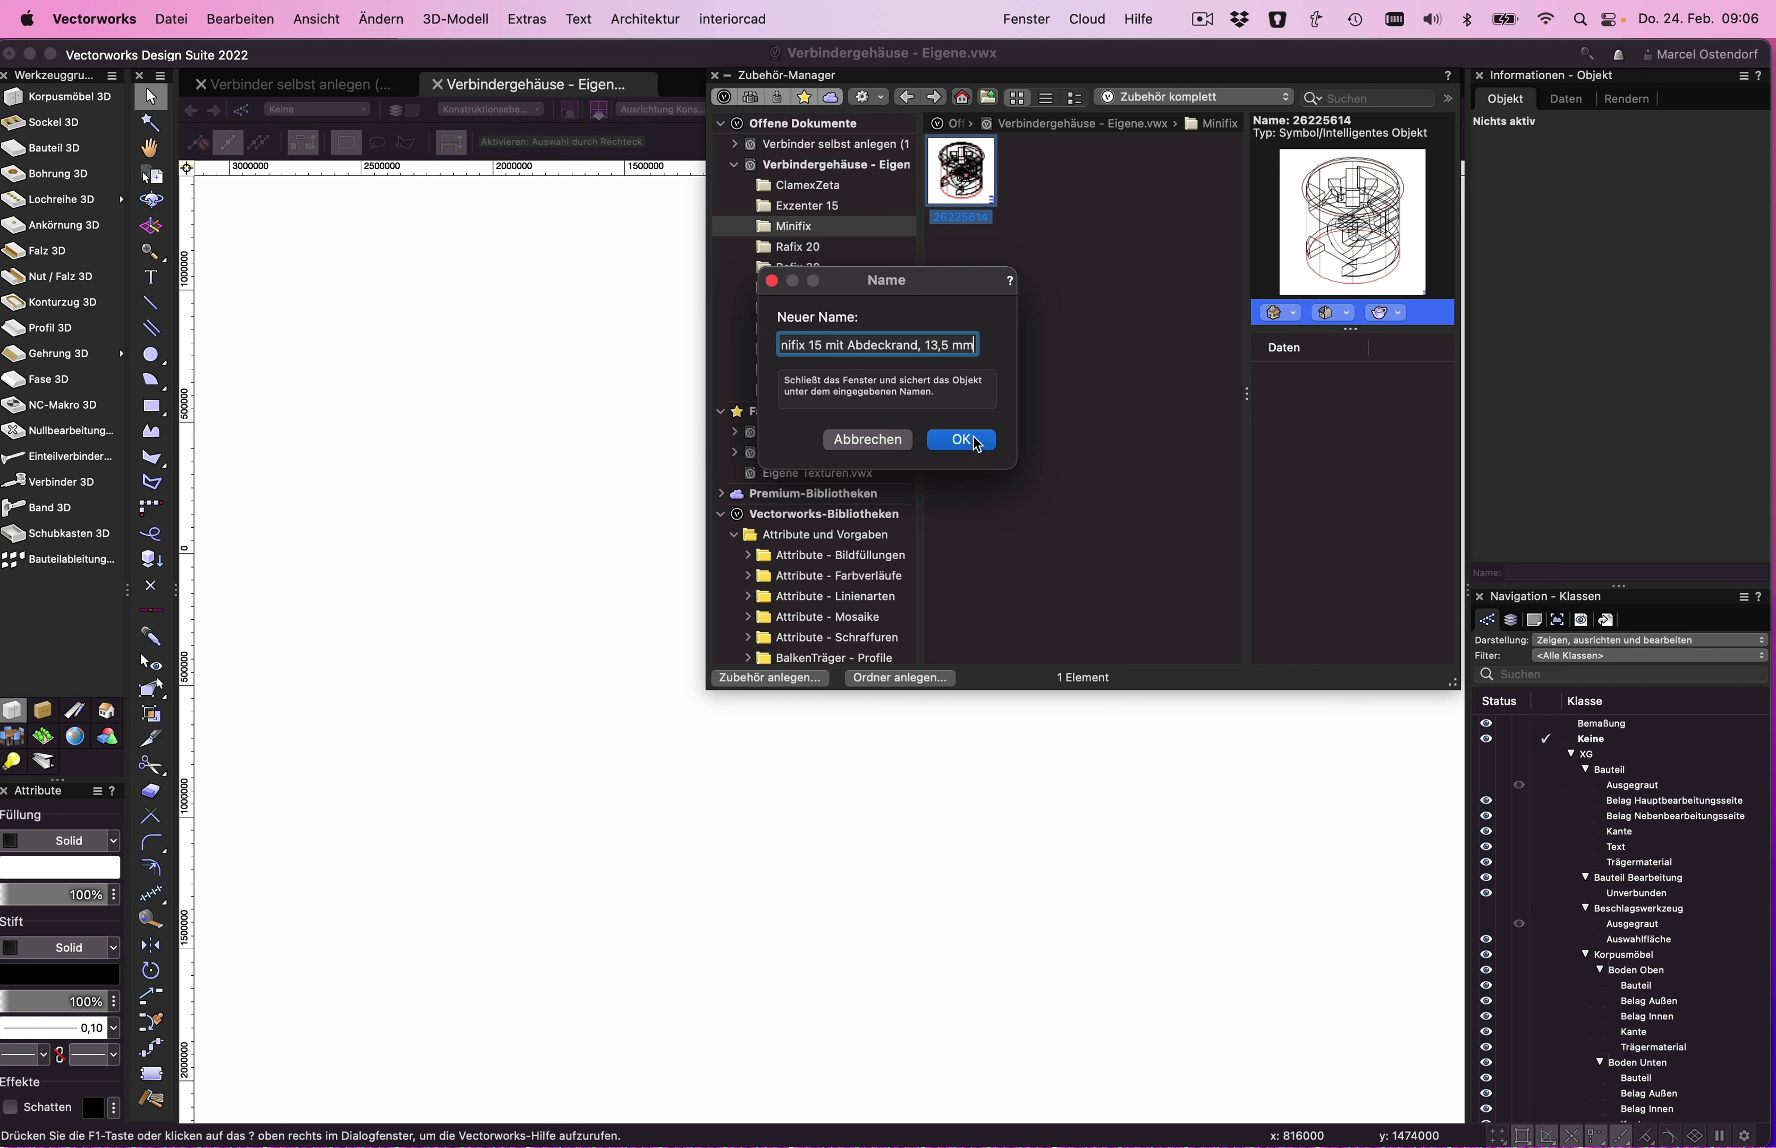
click(962, 439)
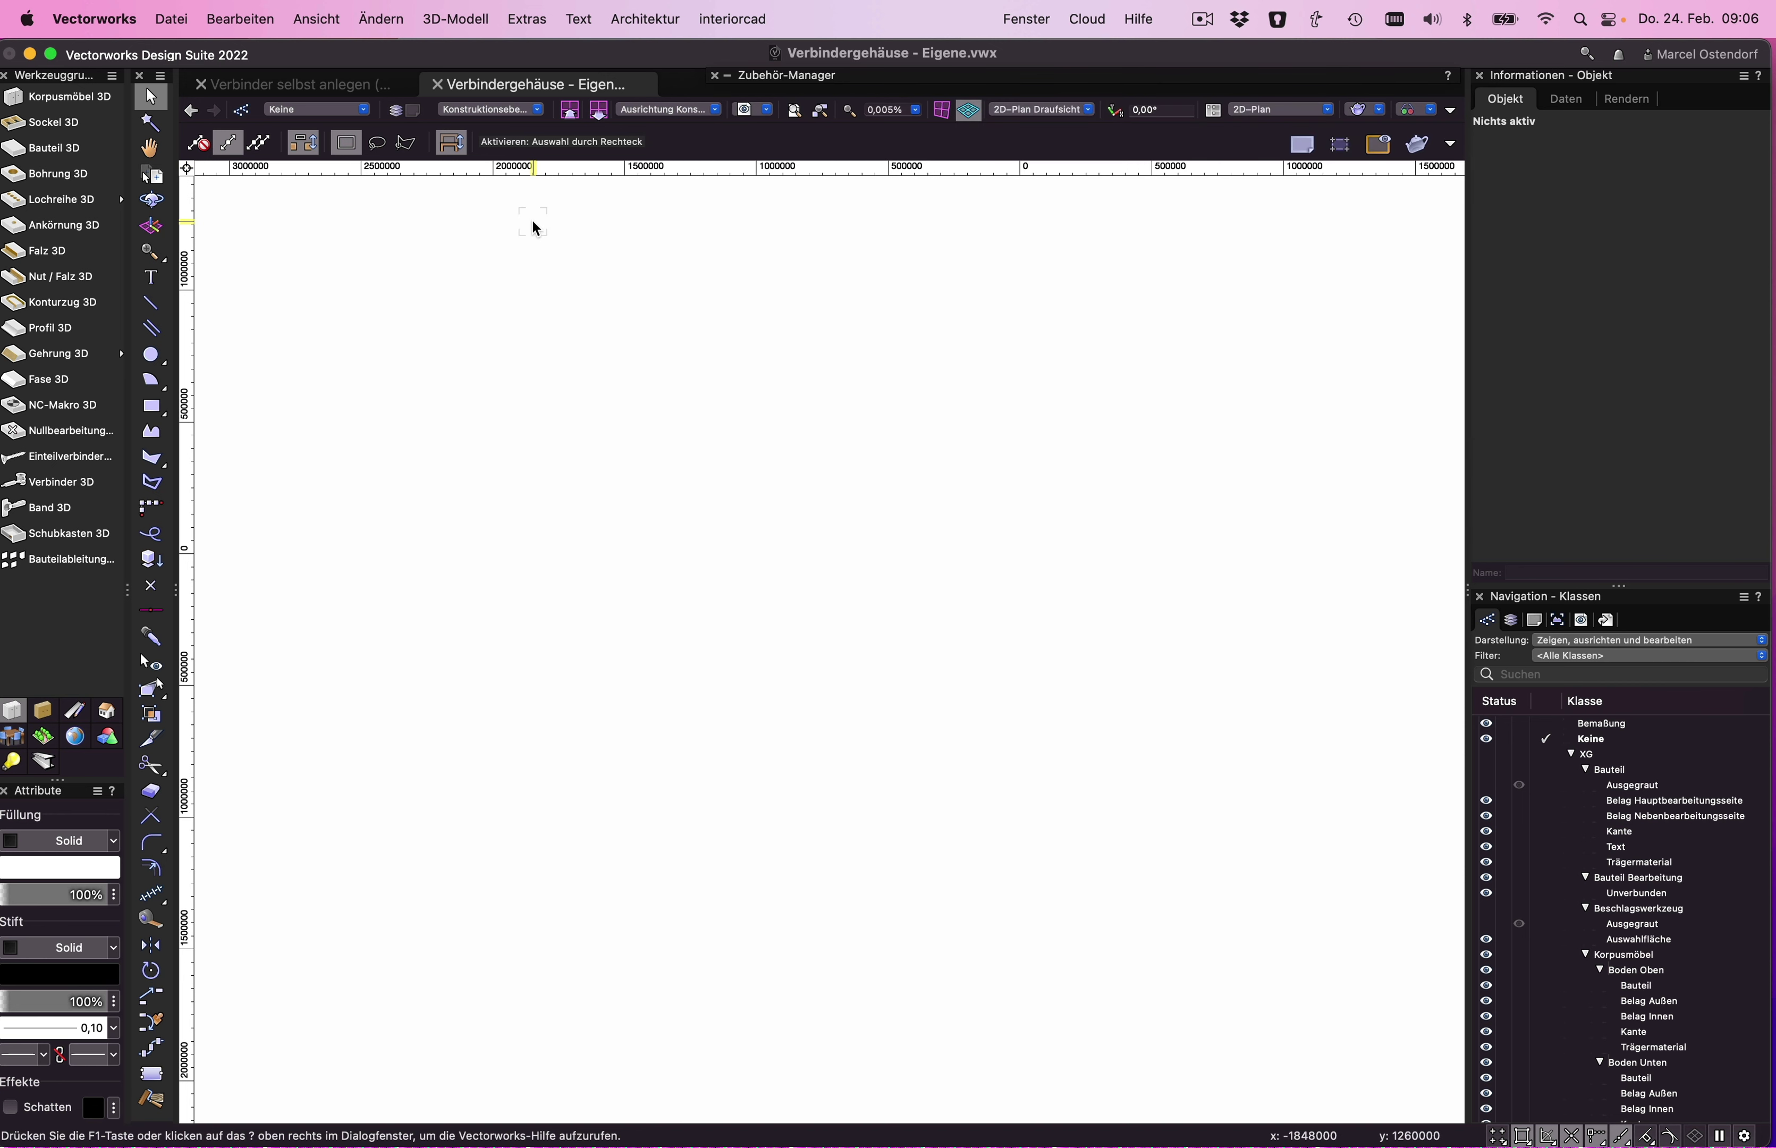
- Save and close the Verbindergehäuse - Eigene library file
click(179, 20)
click(212, 181)
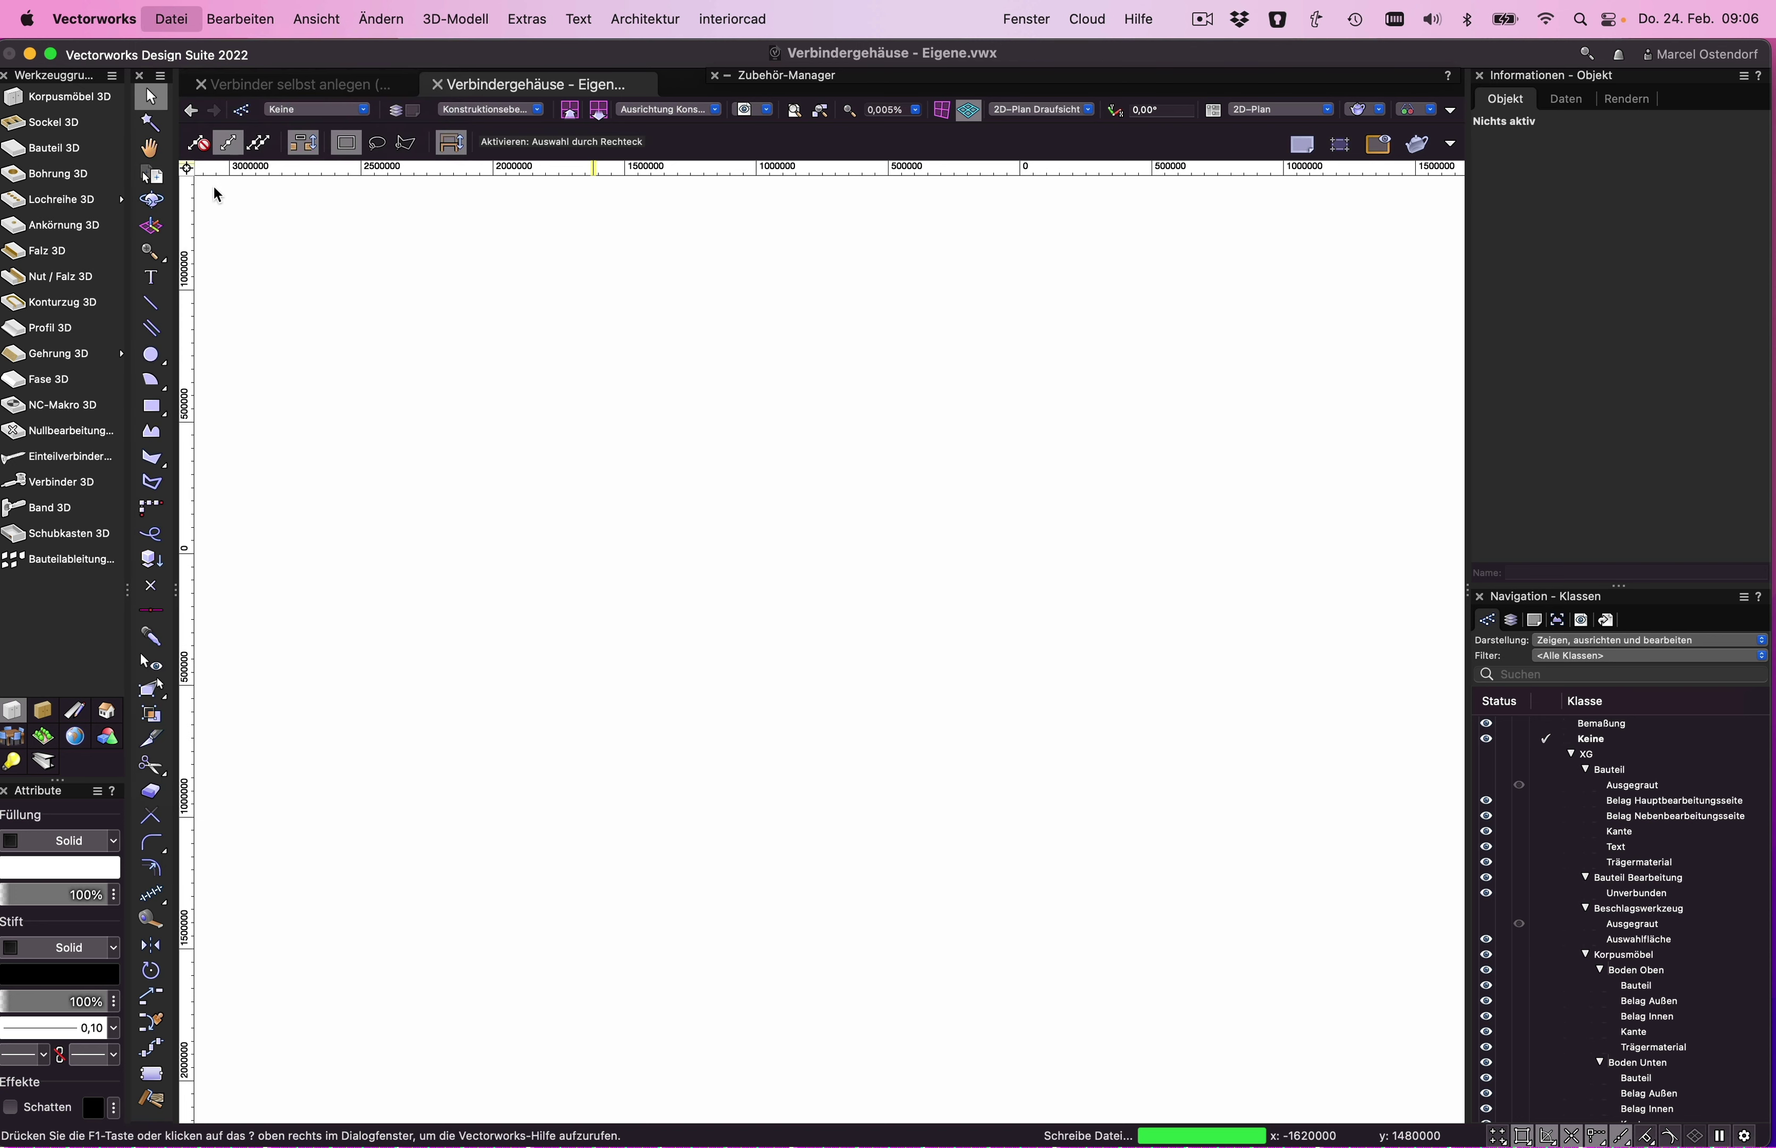
click(439, 85)
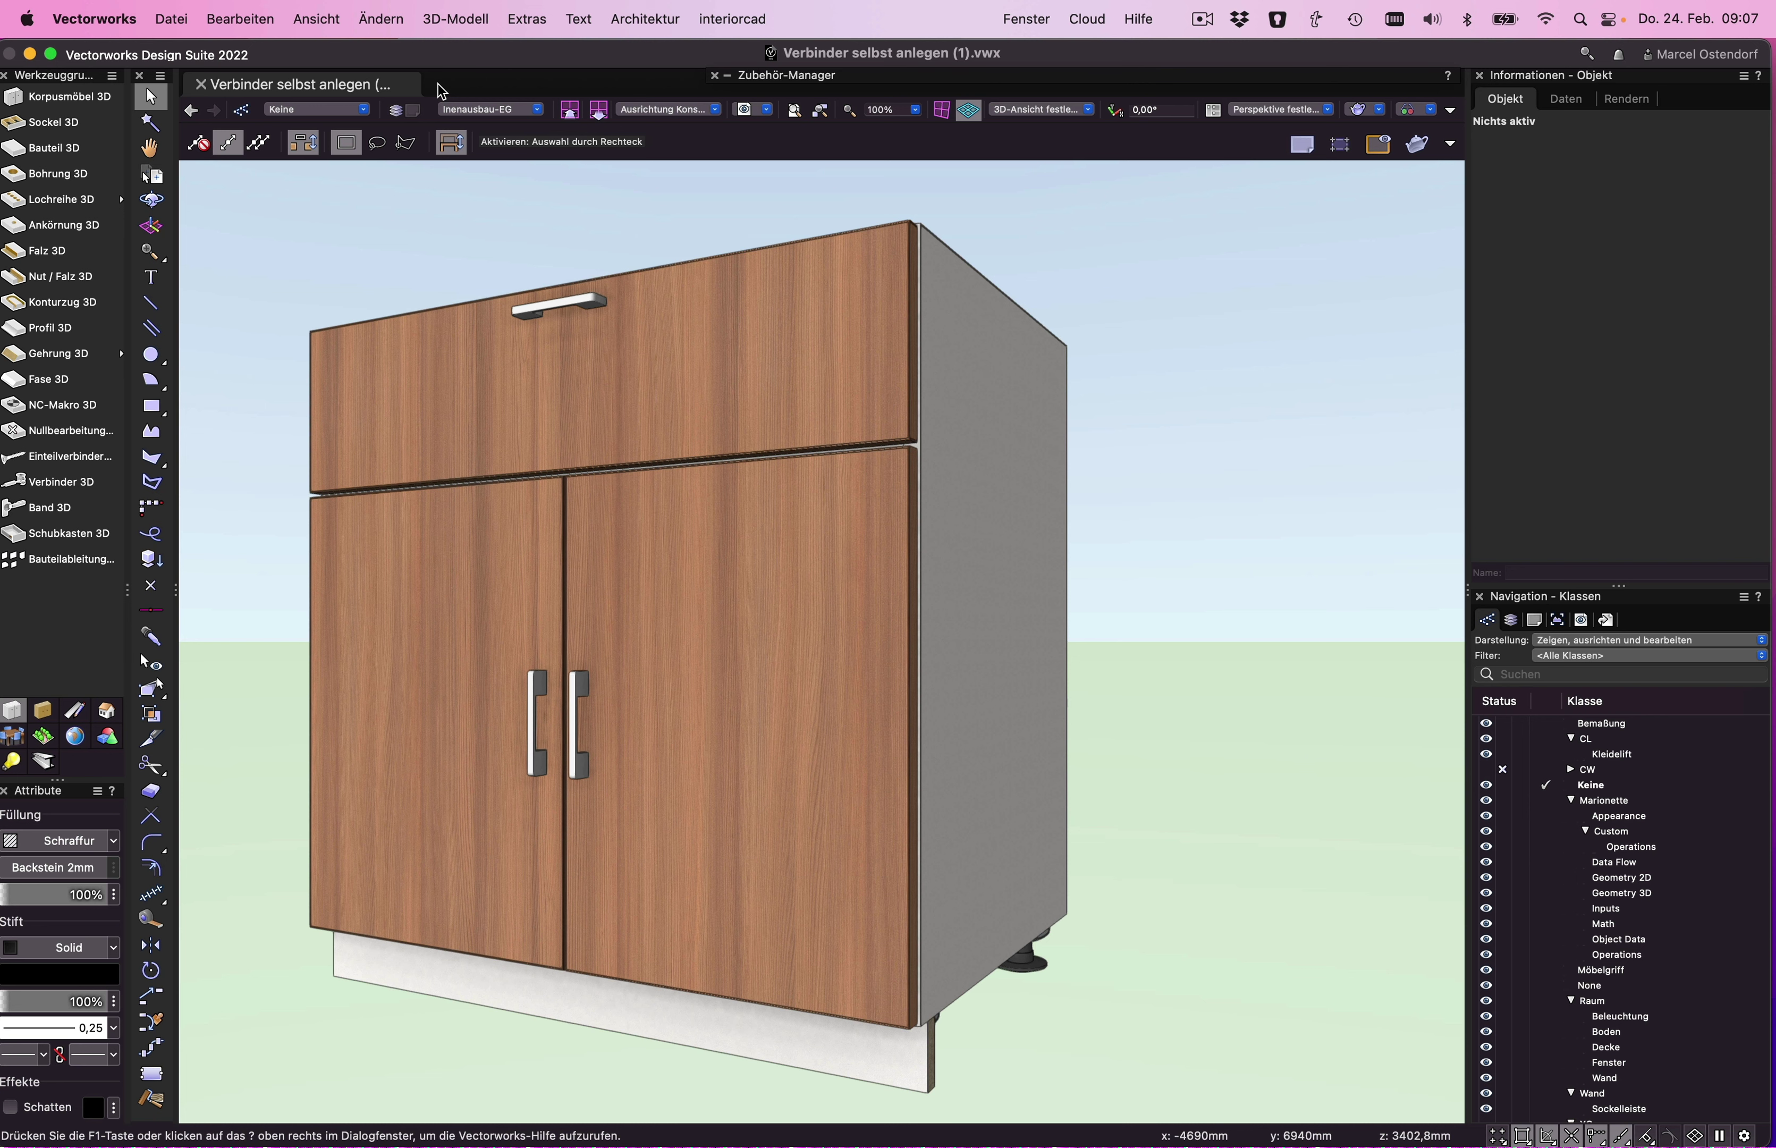
- Open the Verbinderbolzen hardware library for editing through interiorcad's Beschläge commands
click(737, 20)
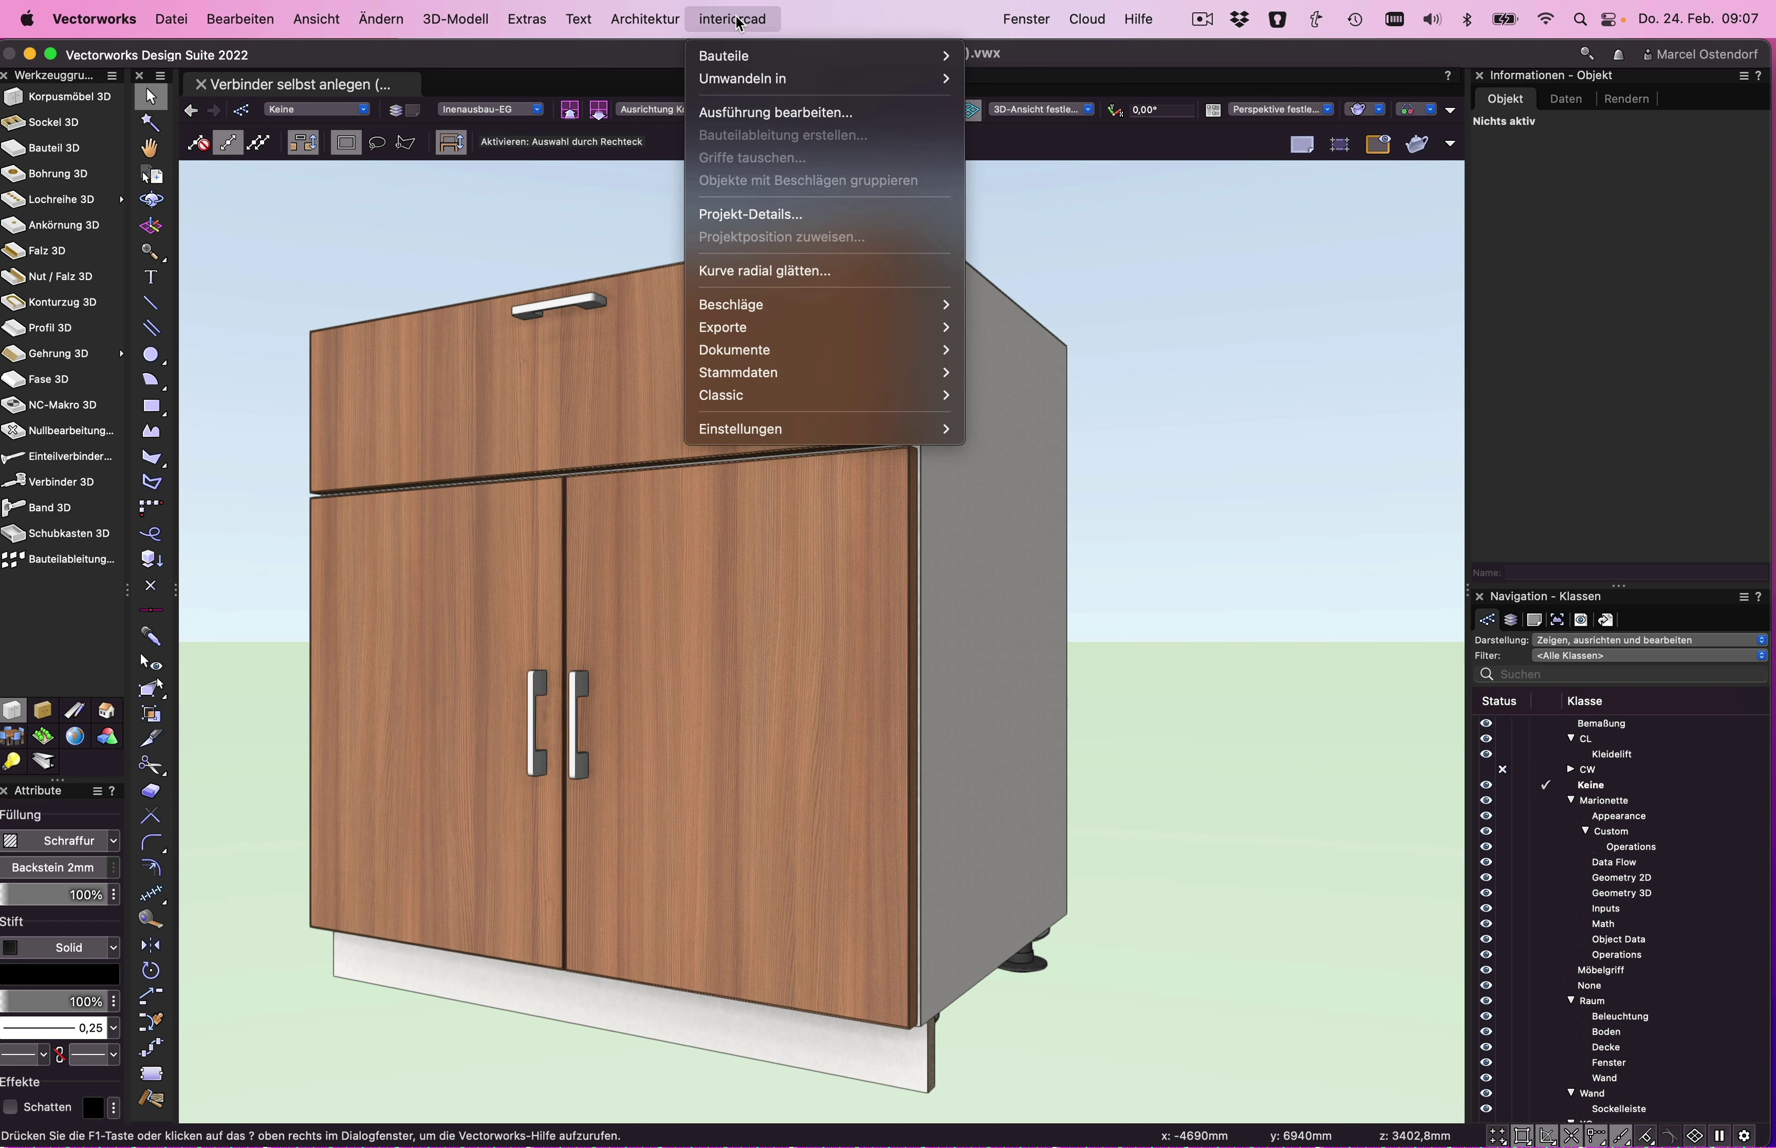
mouse_move(731, 304)
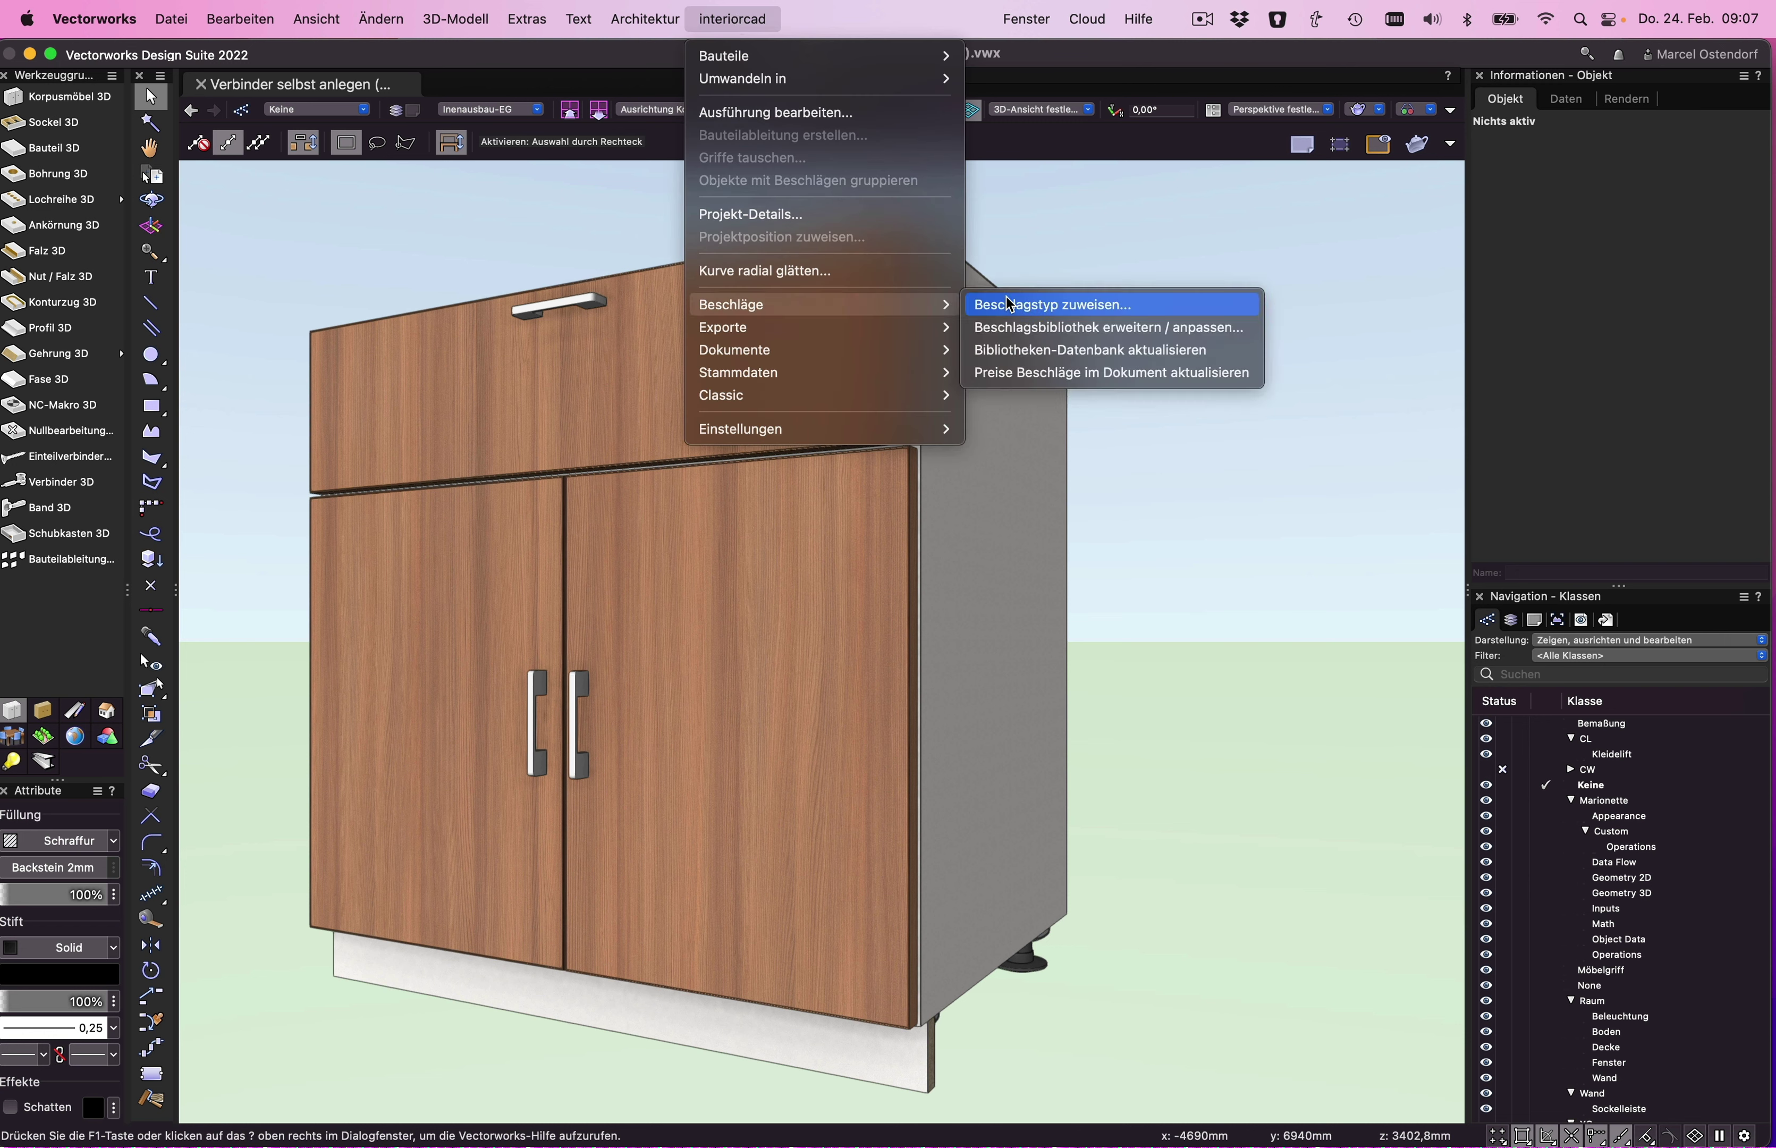
click(1047, 327)
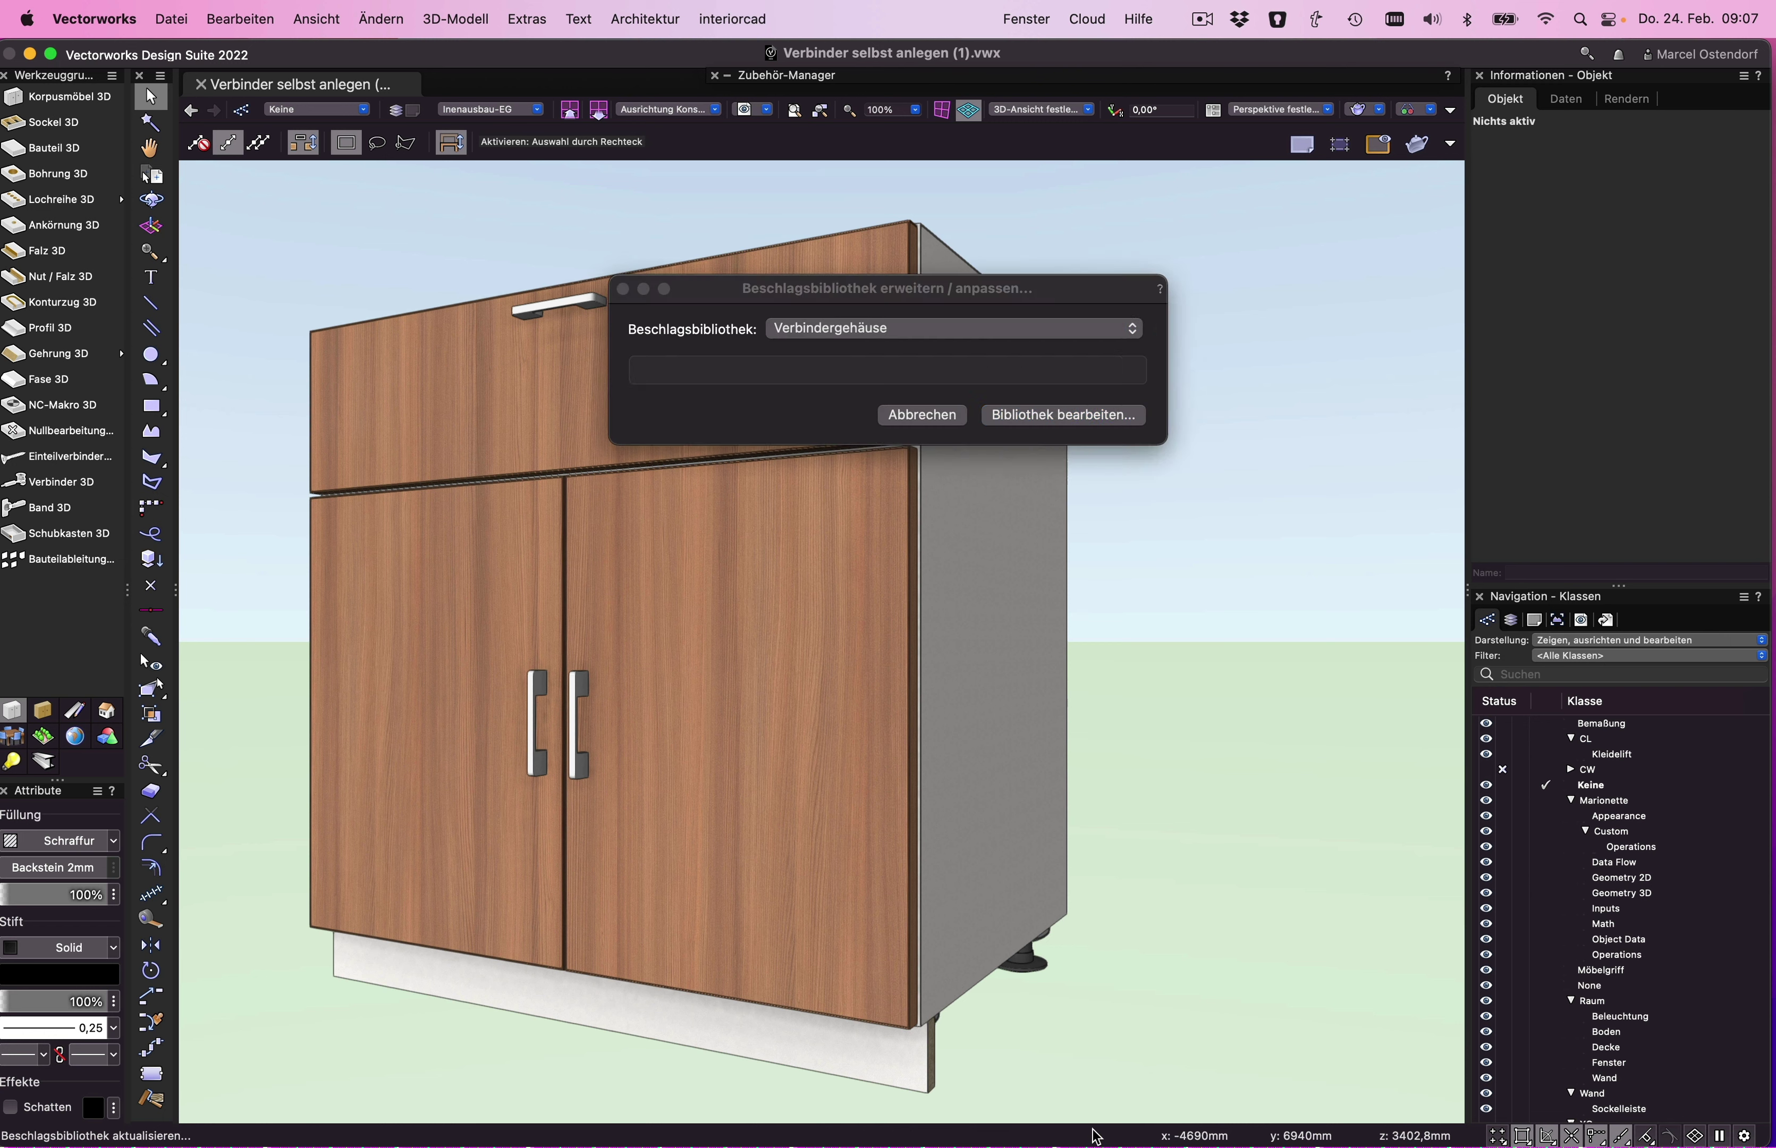
click(866, 329)
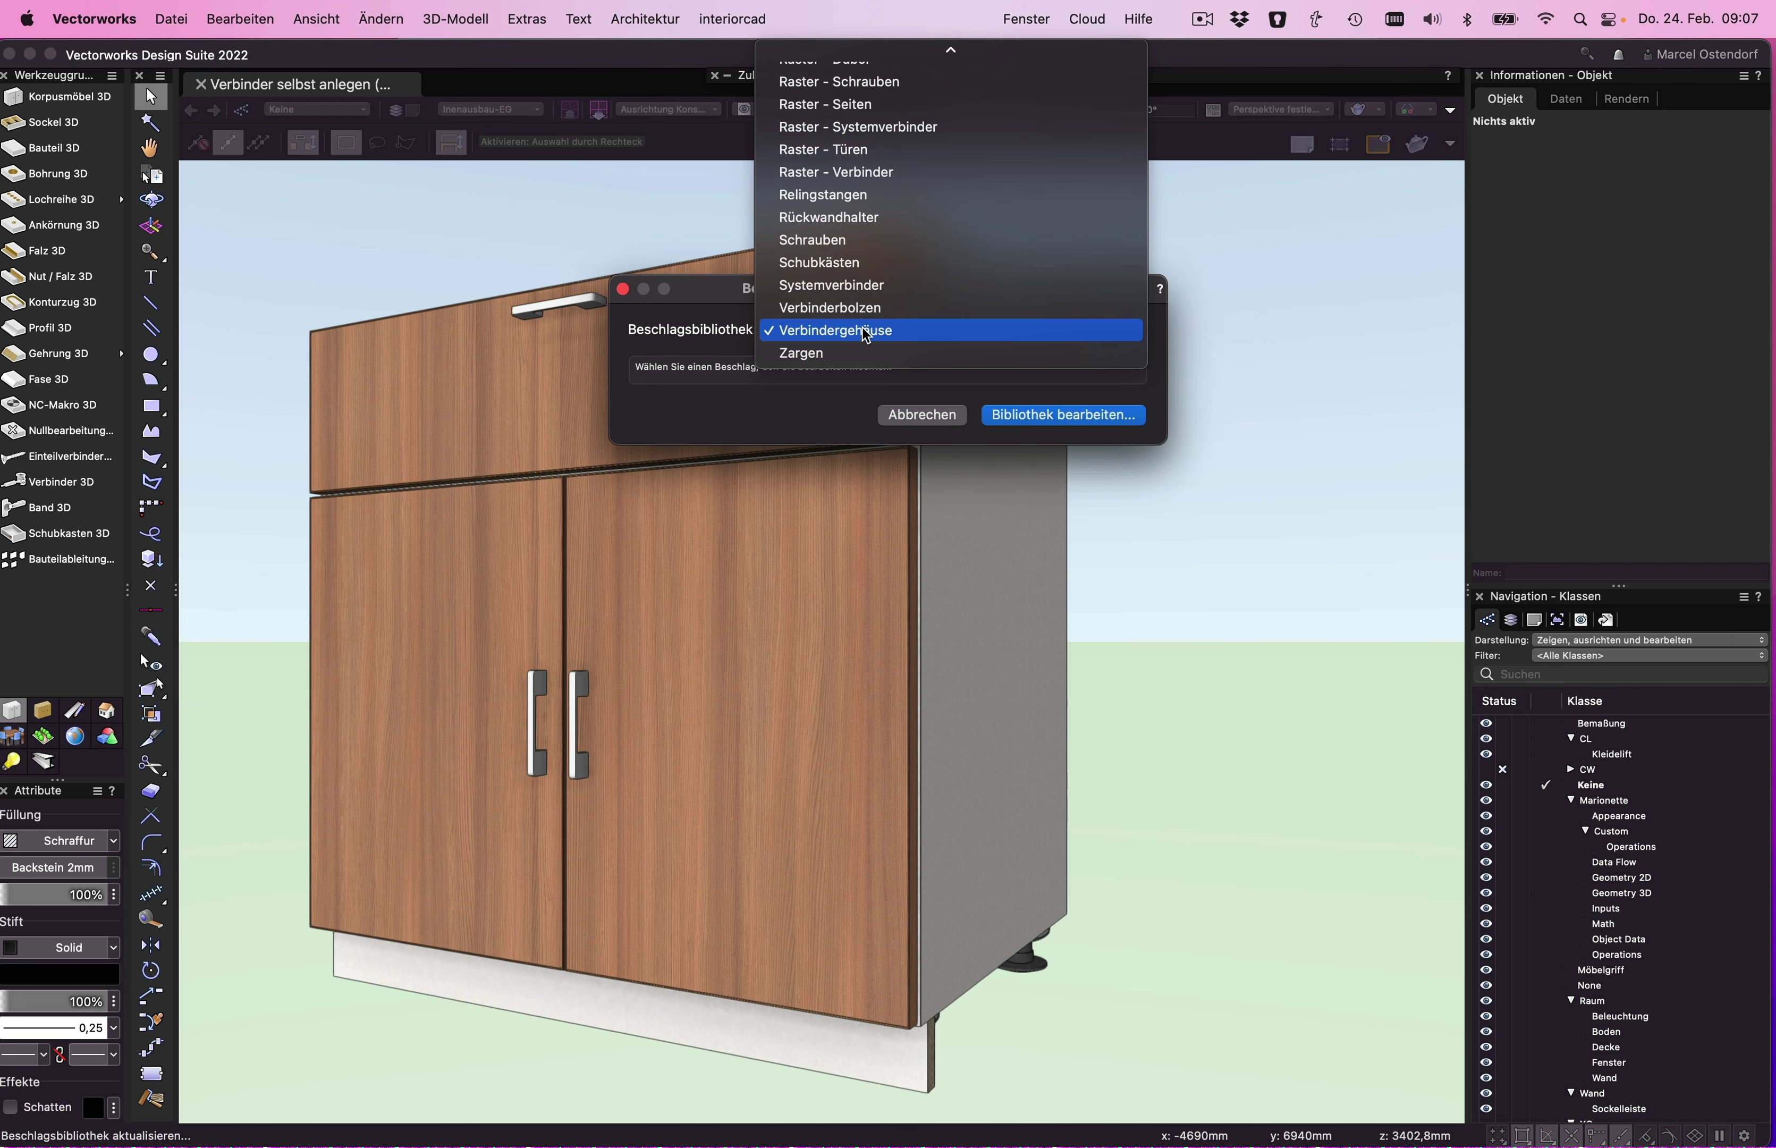
click(857, 308)
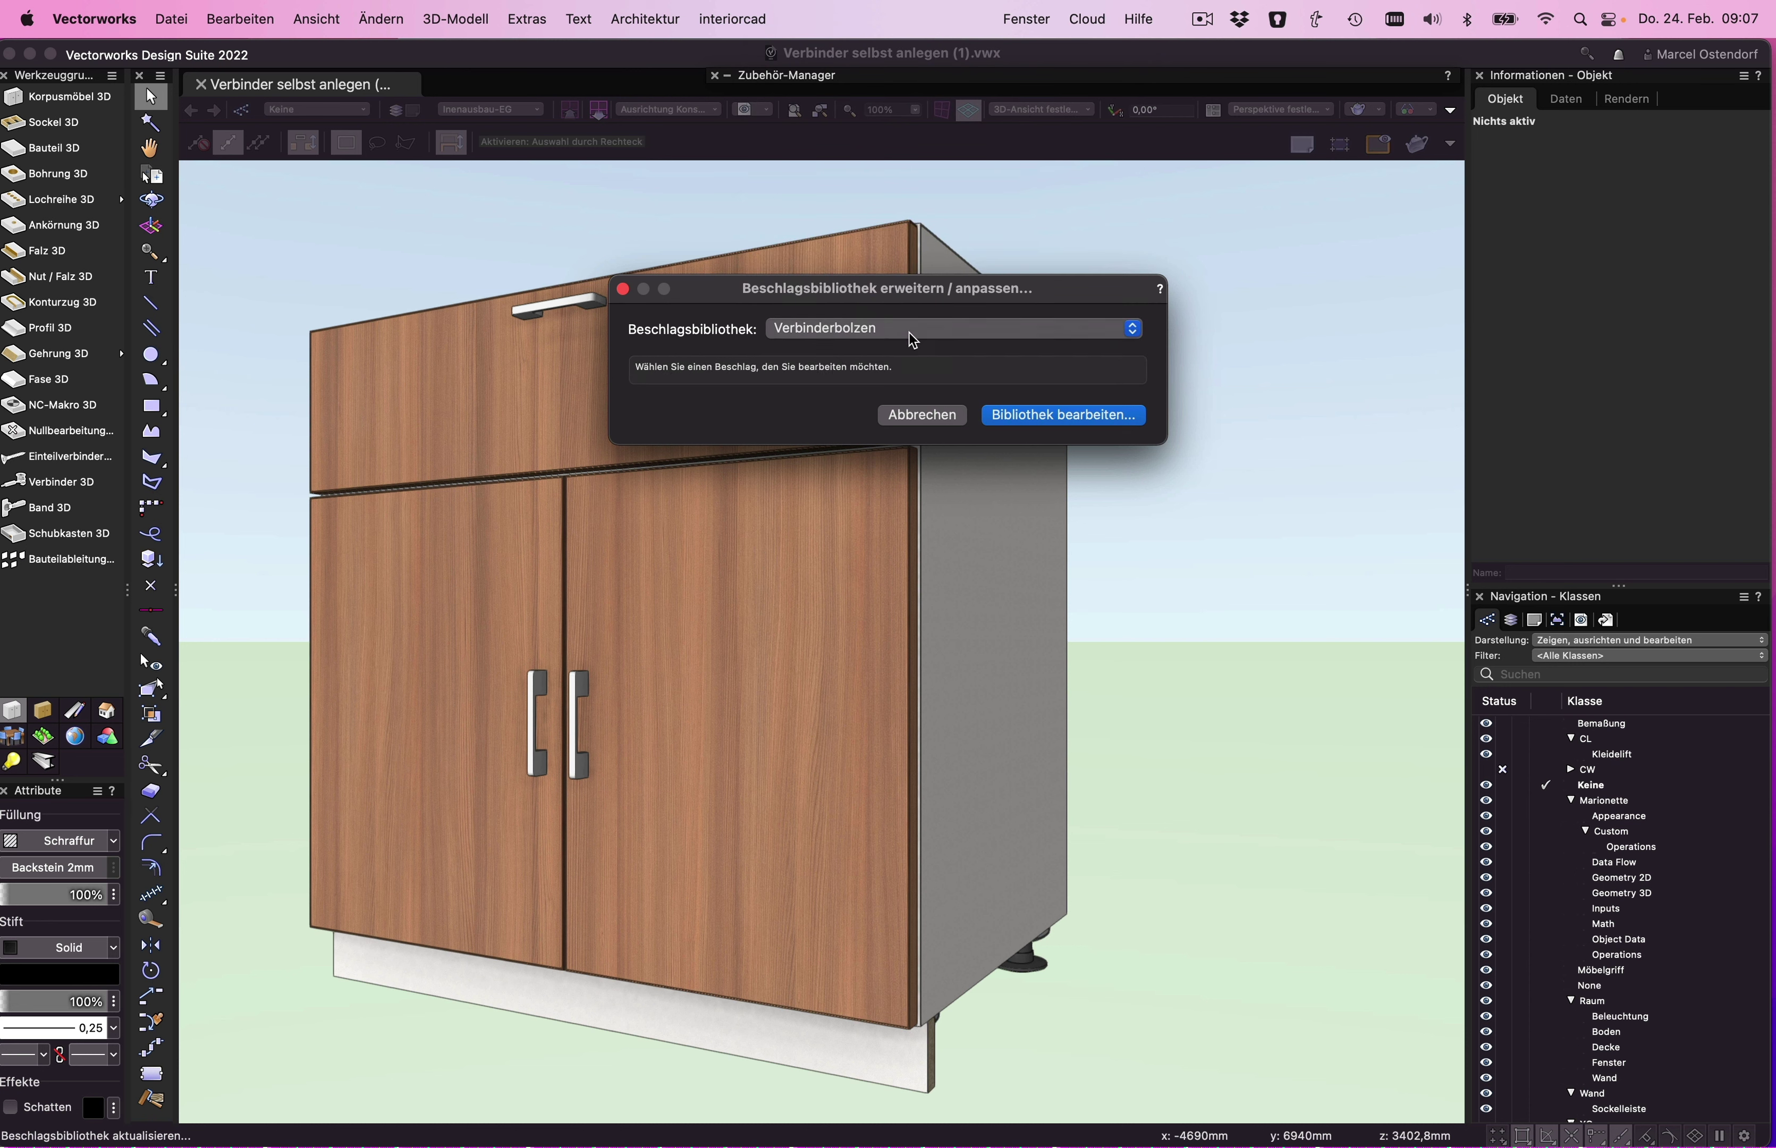
click(1088, 410)
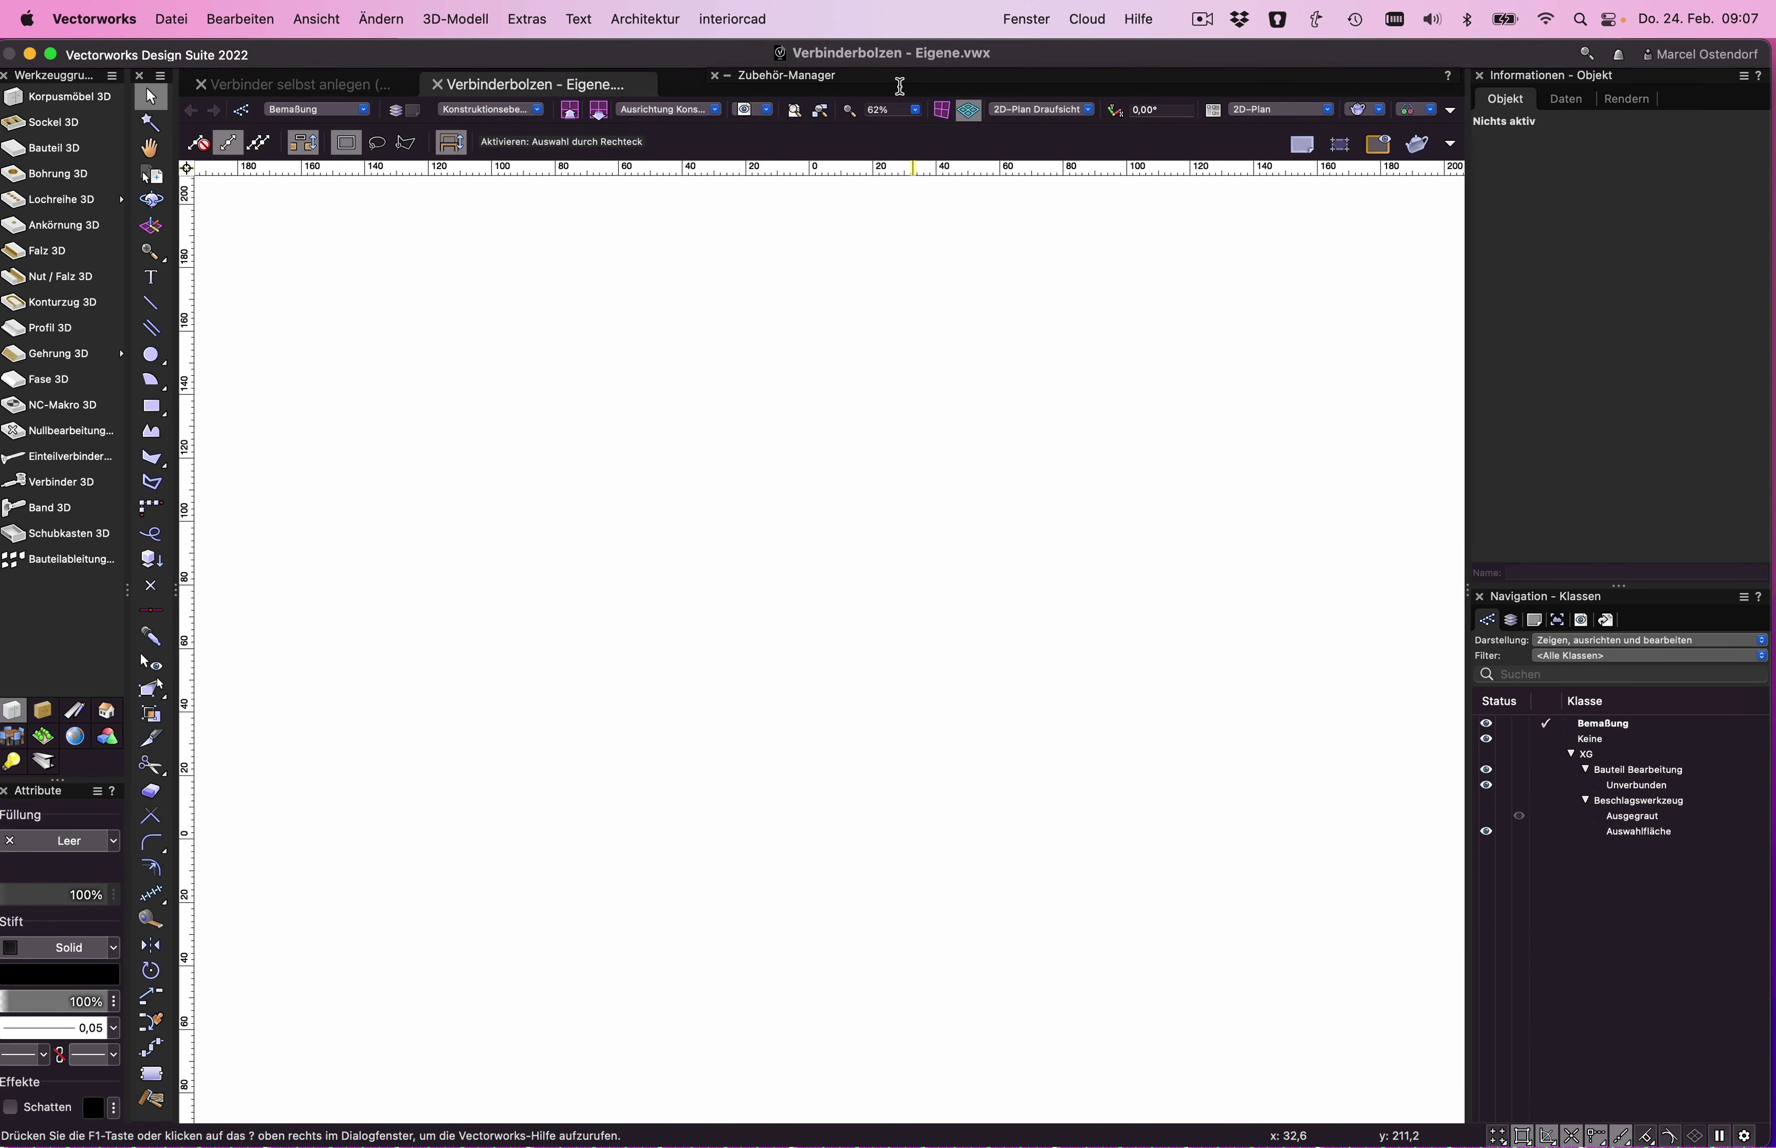
- Expand the resource browser and open the built-in Verbinderbolzen library's Minifix folder
click(901, 77)
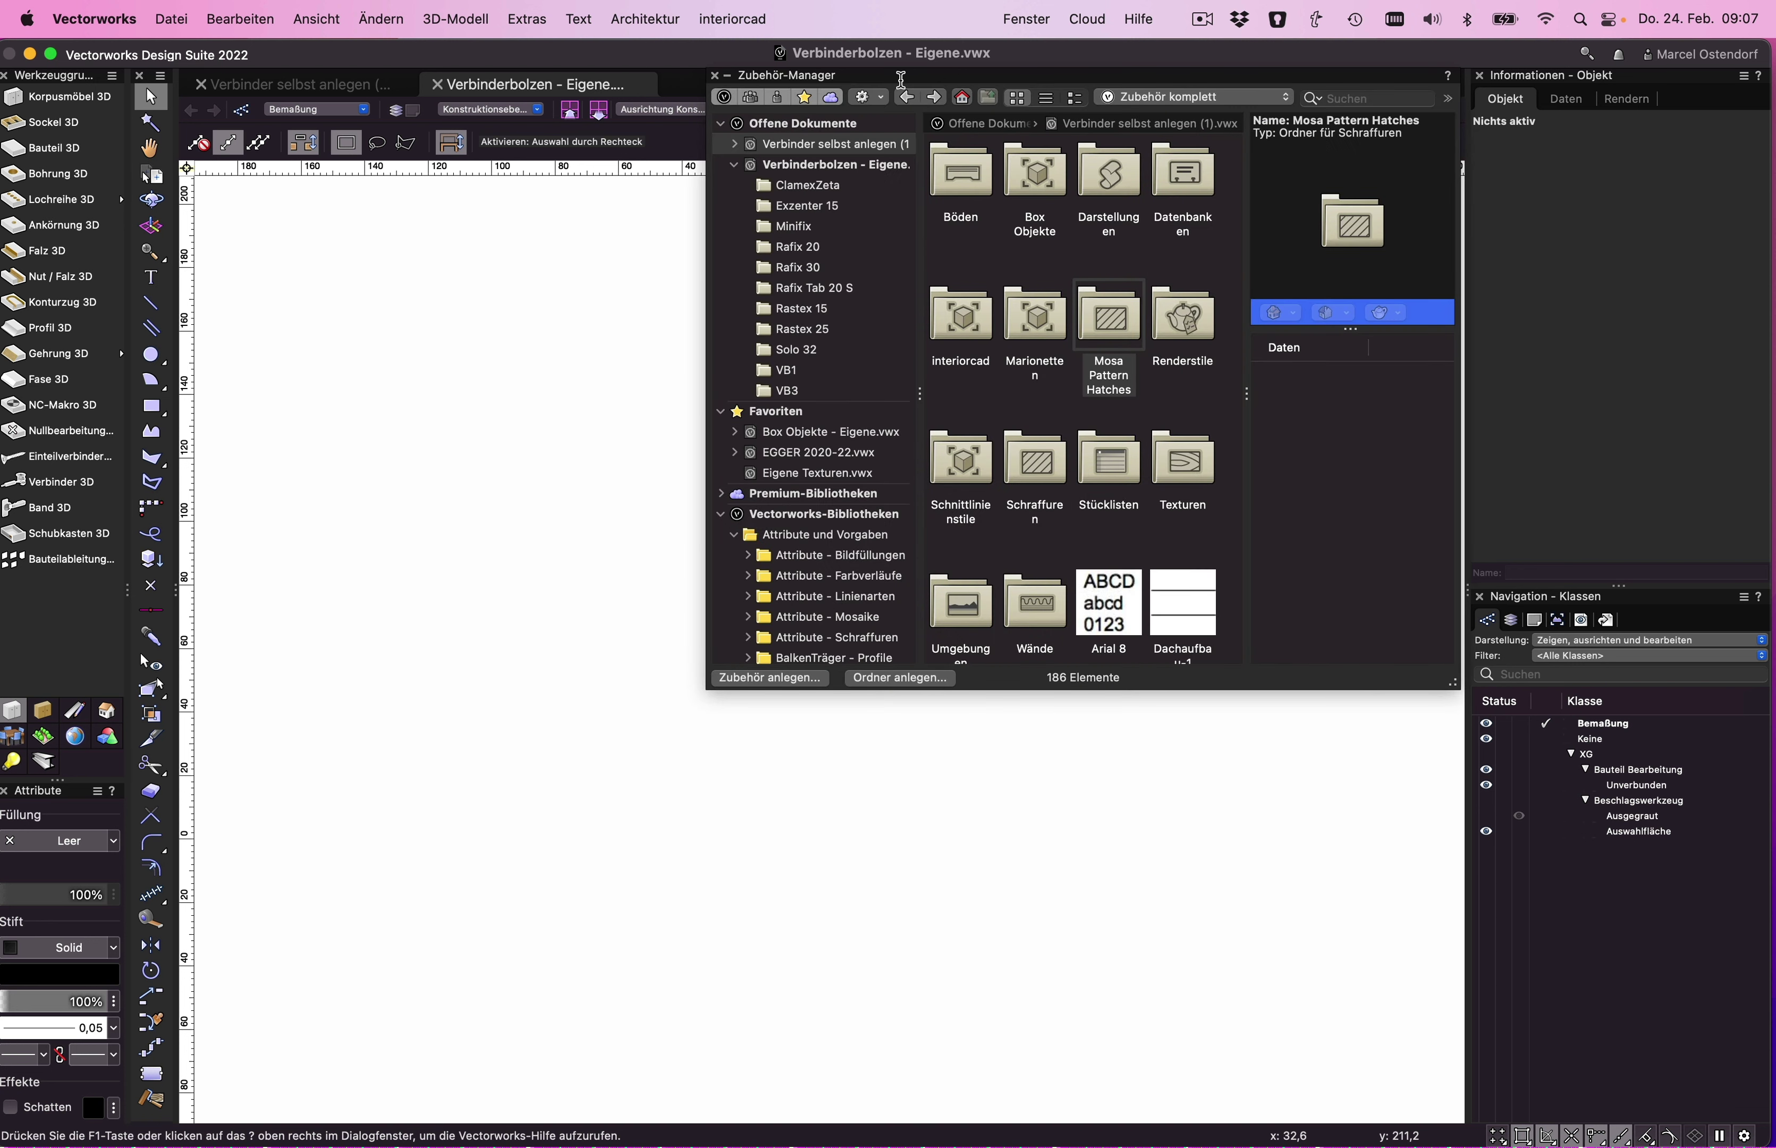
scroll(835, 224, down, 3)
scroll(835, 223, down, 3)
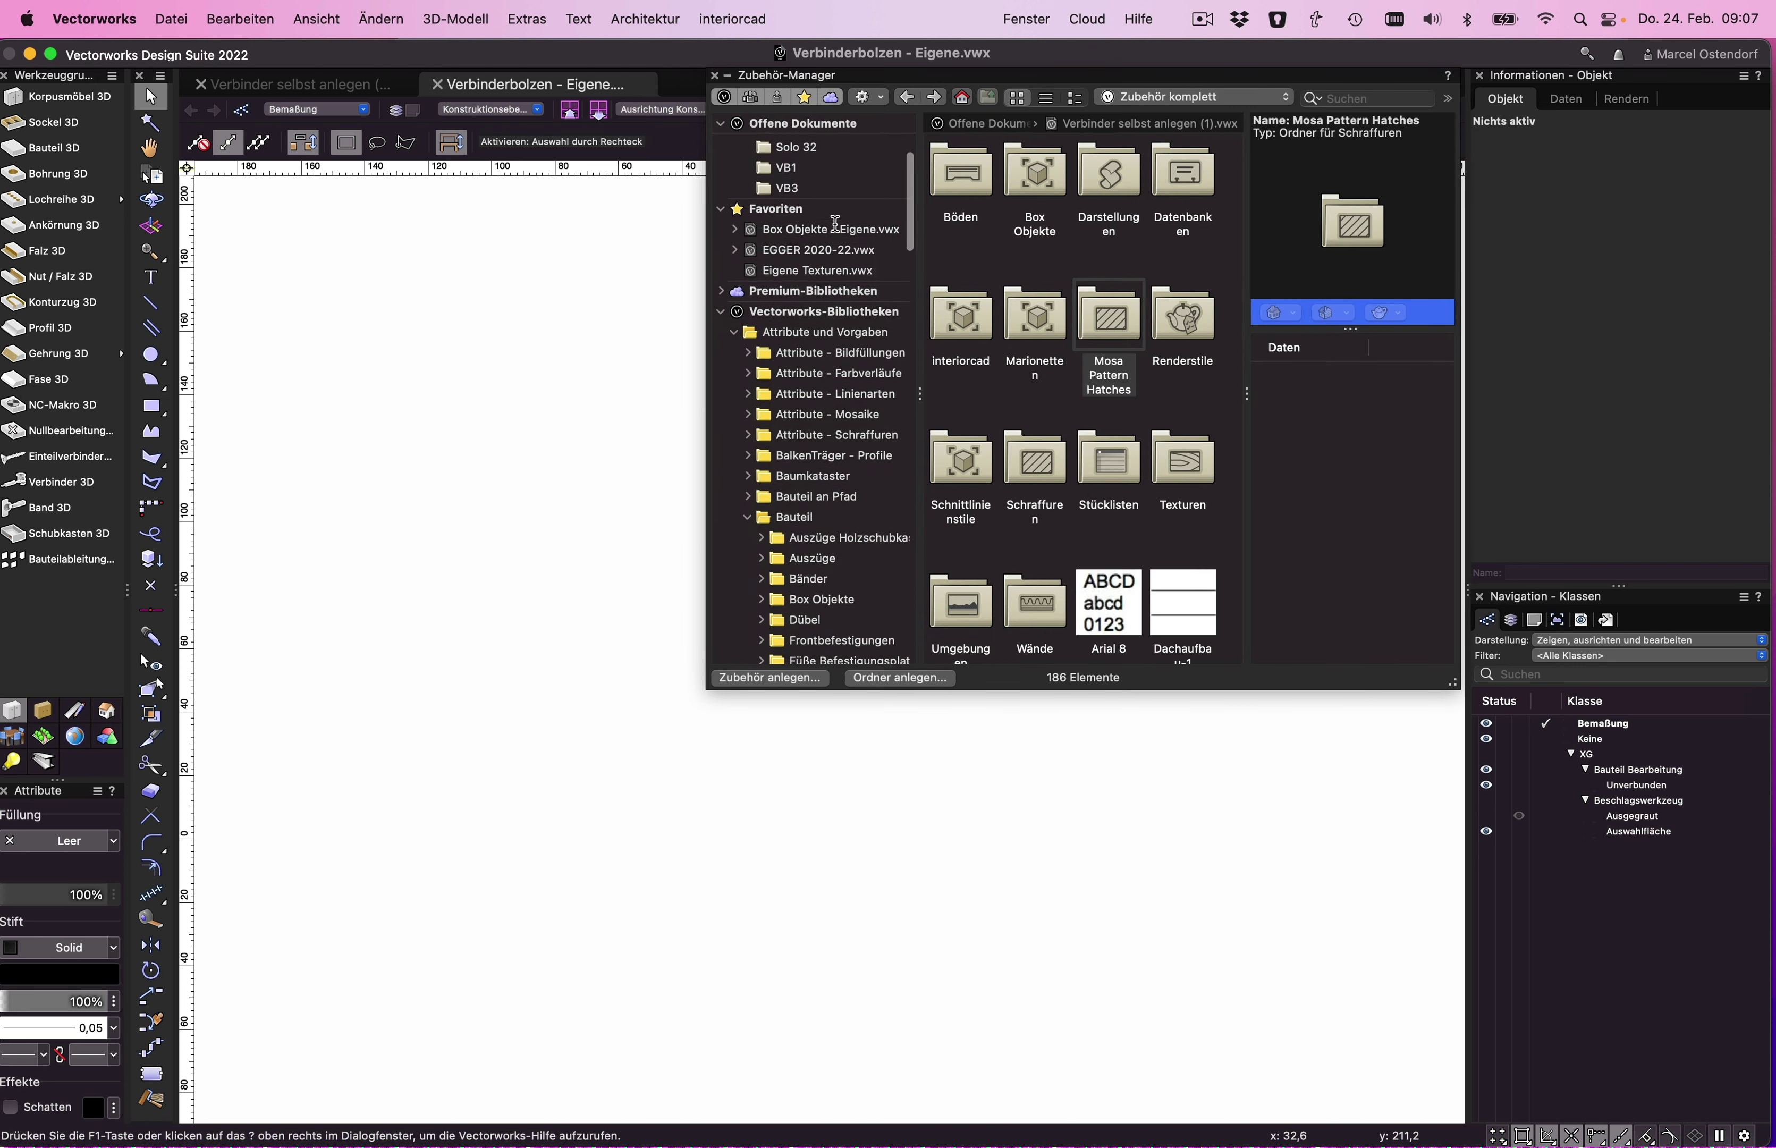
scroll(835, 224, down, 3)
scroll(835, 224, down, 3)
scroll(835, 224, down, 3)
scroll(835, 224, down, 3)
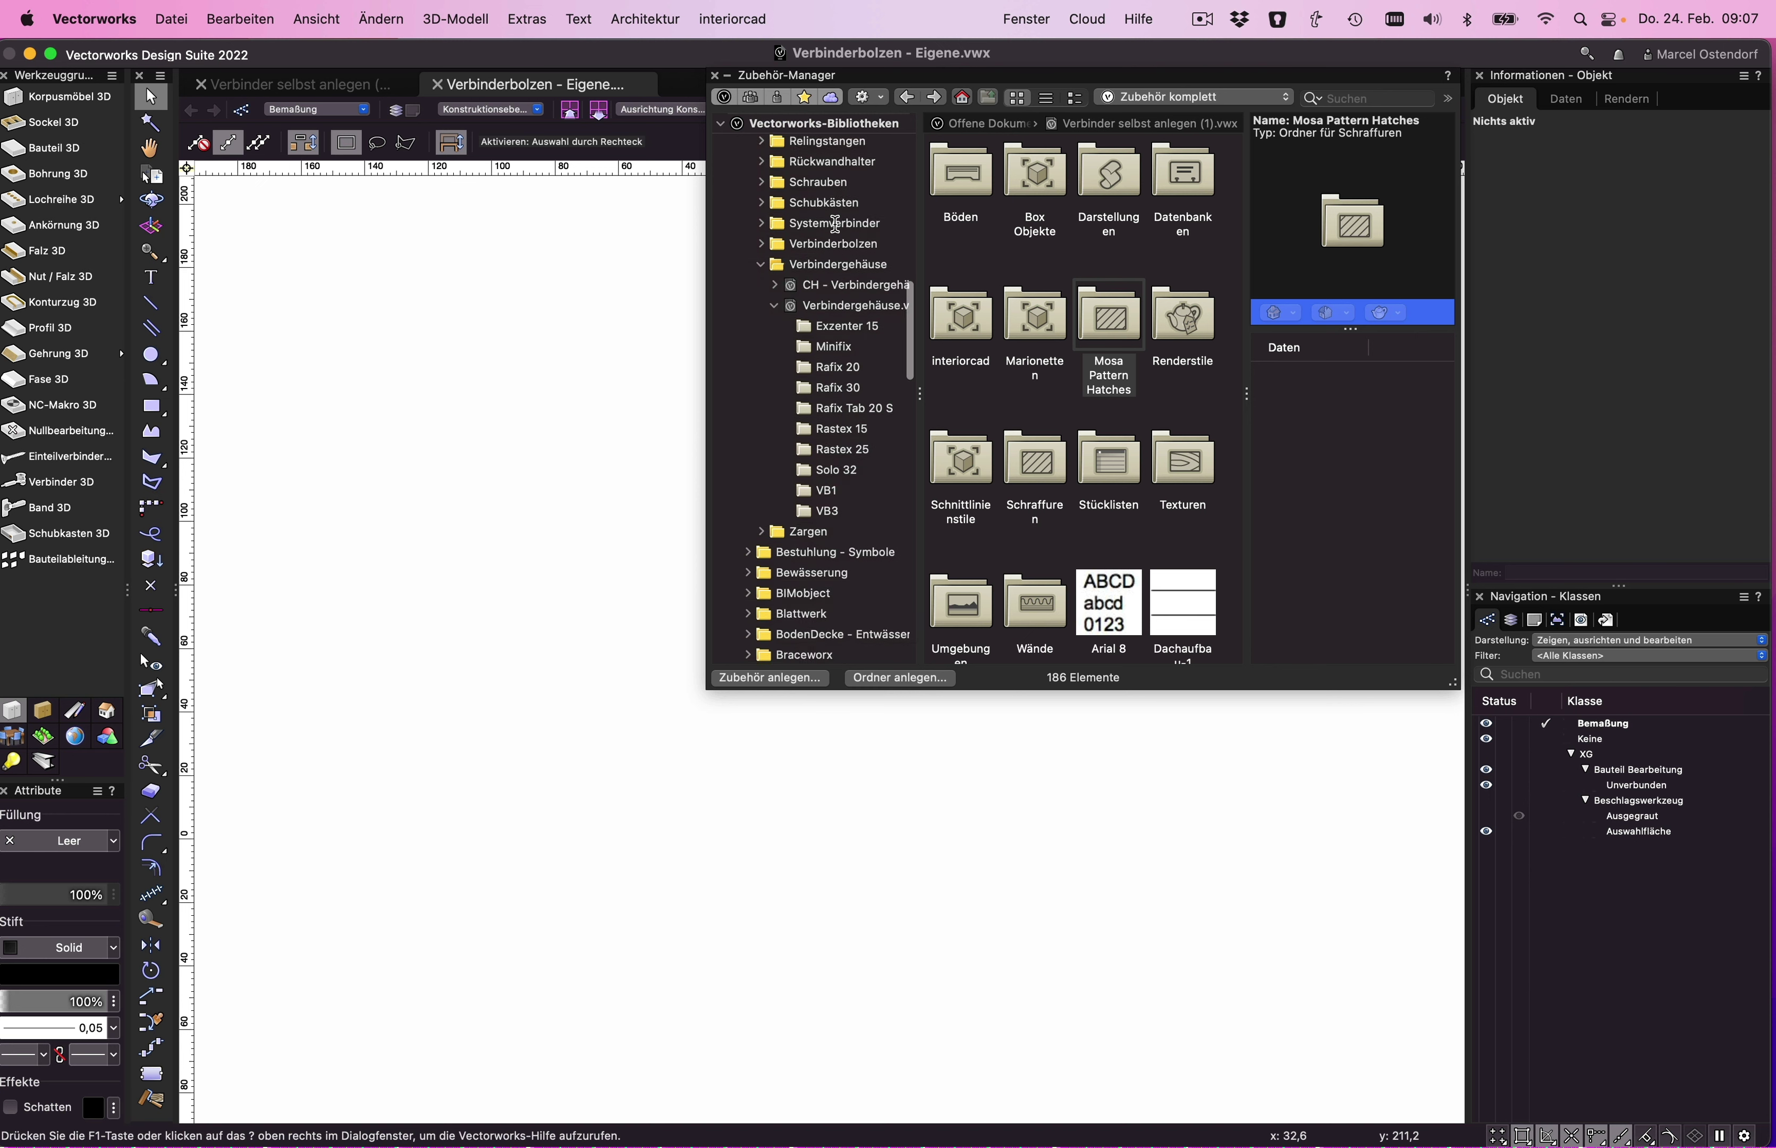
scroll(835, 224, down, 3)
scroll(830, 216, up, 2)
scroll(791, 205, up, 1)
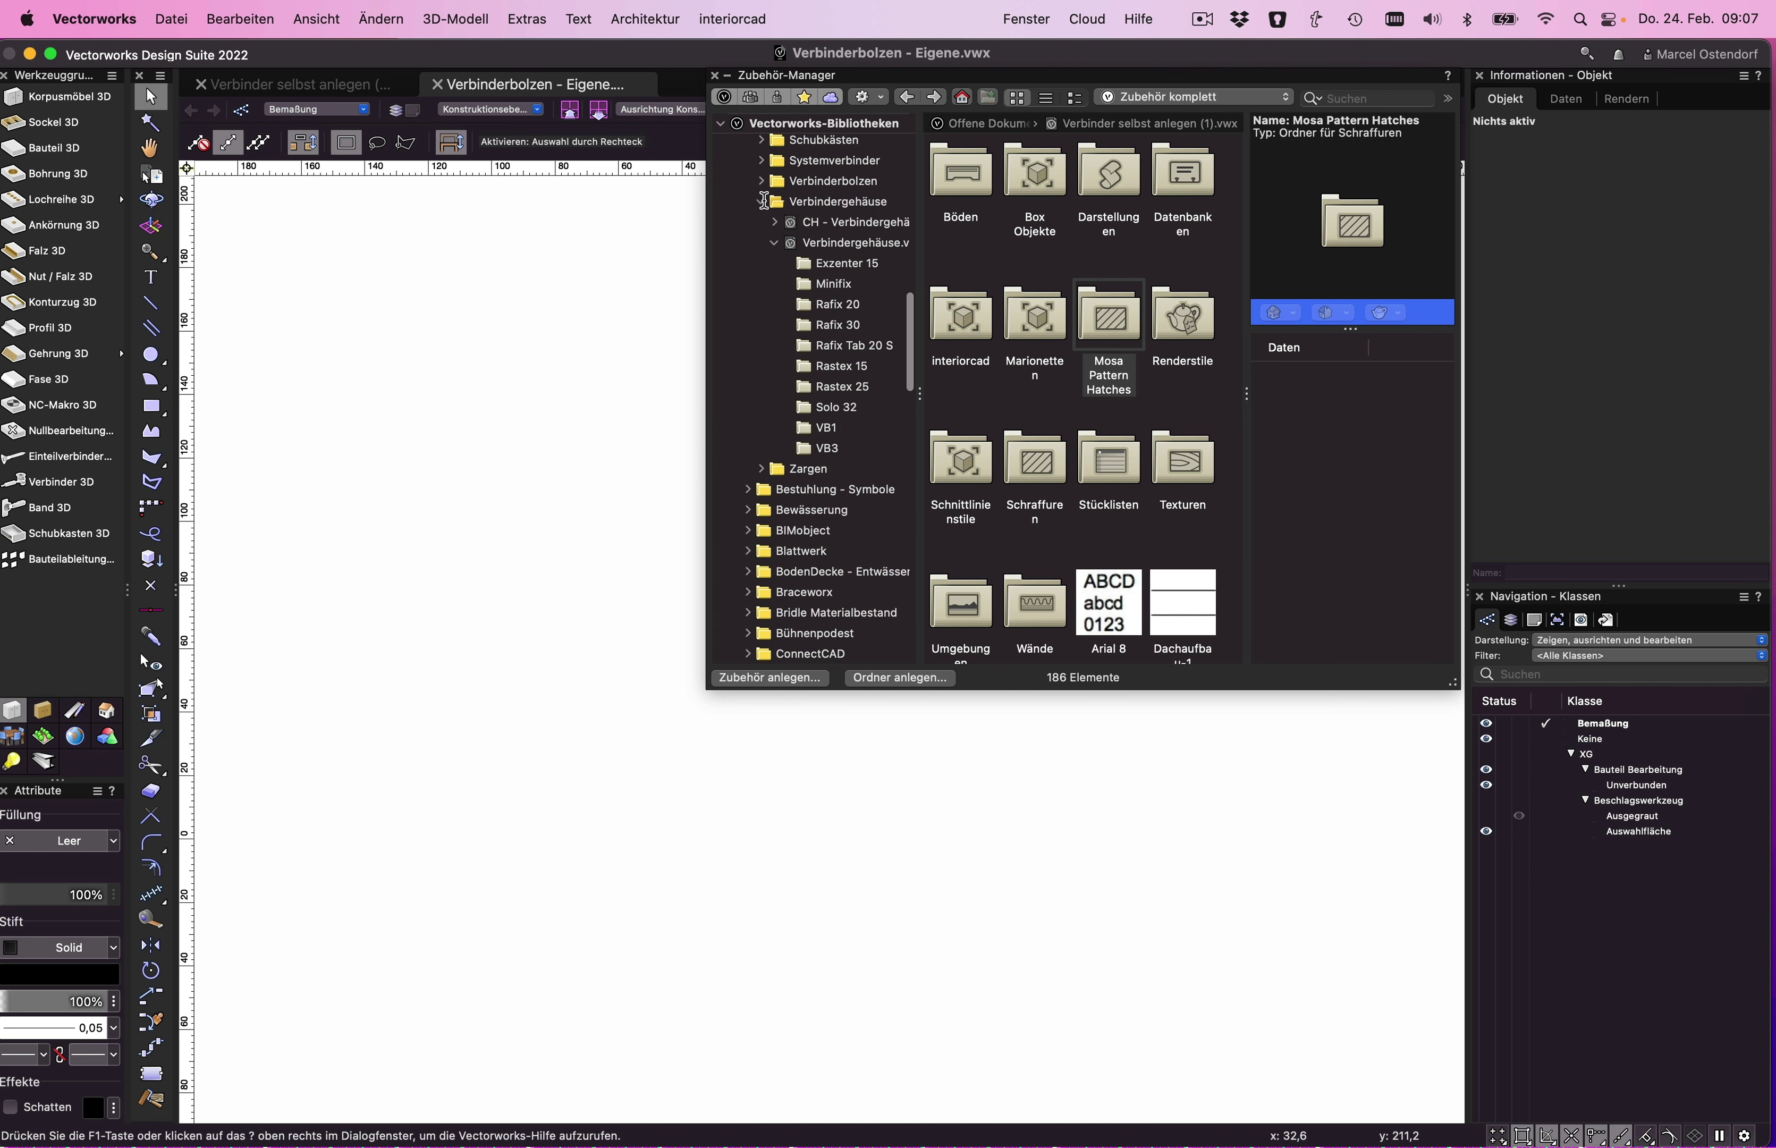
click(761, 201)
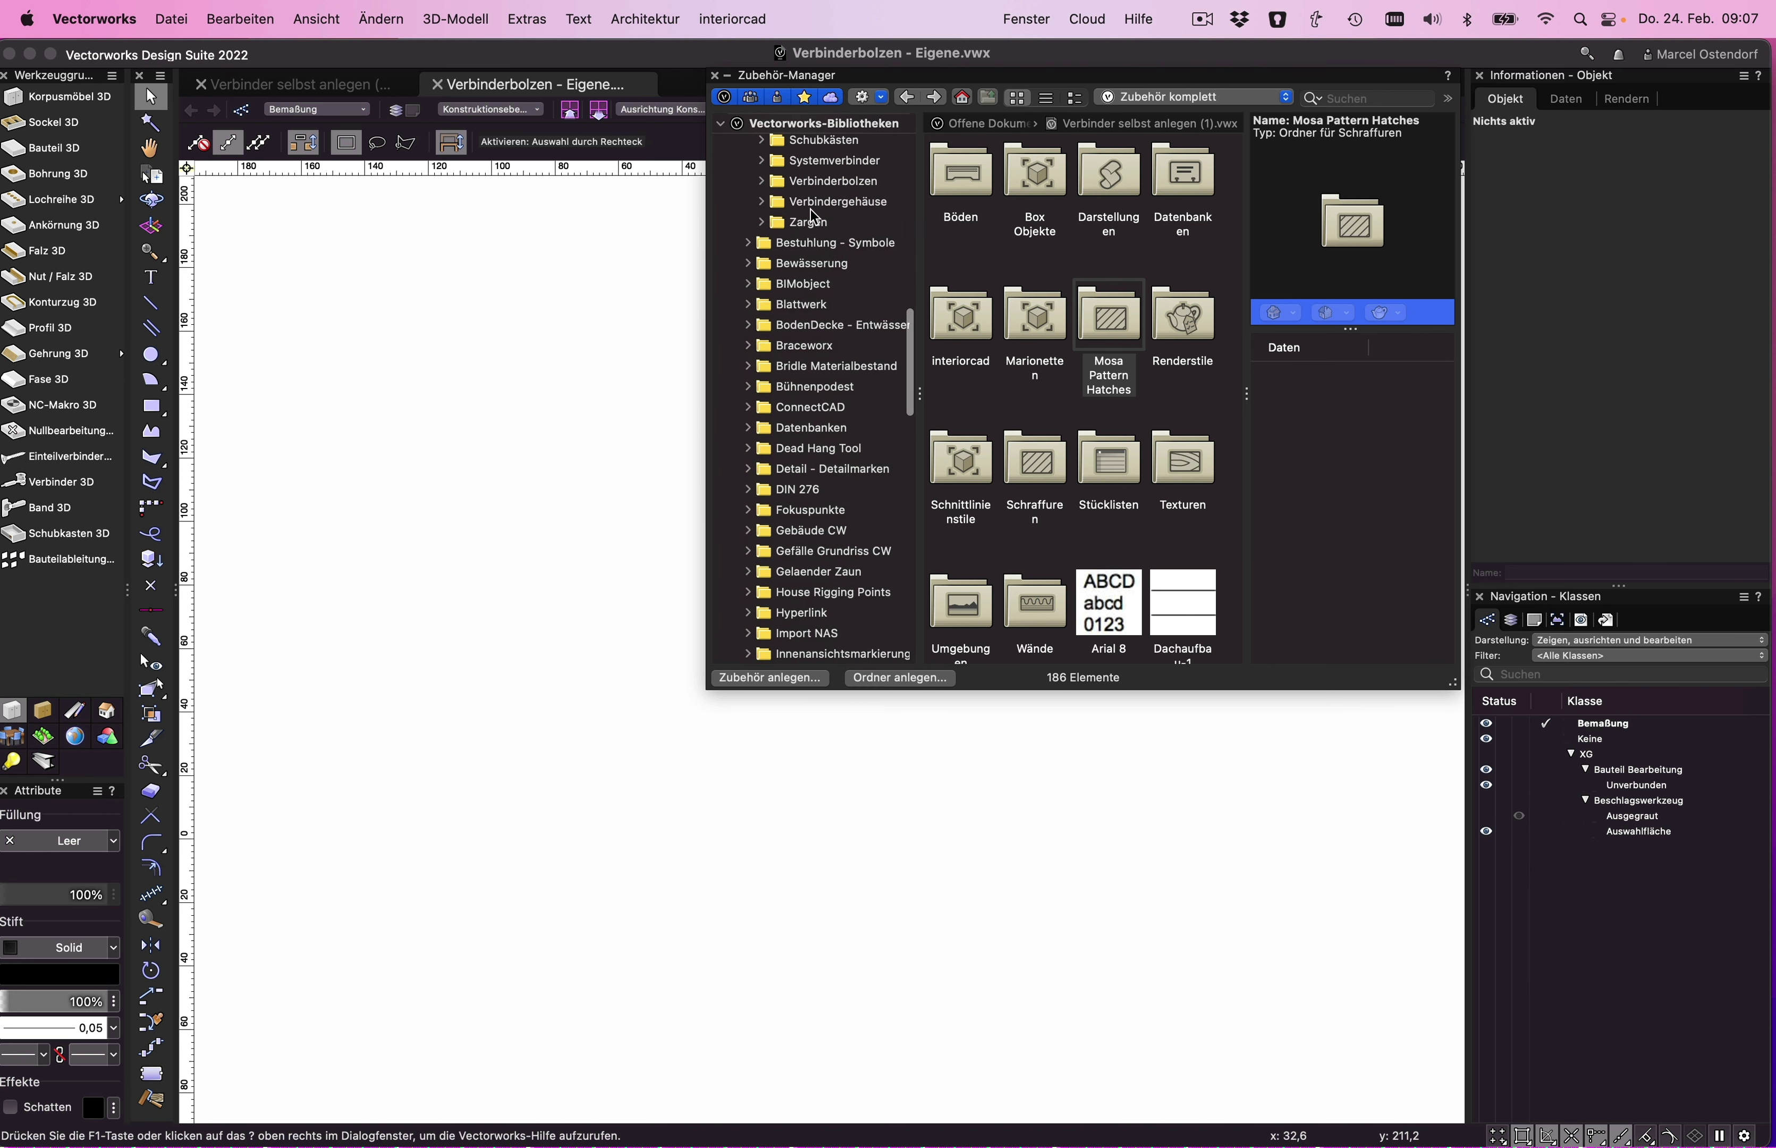
click(762, 181)
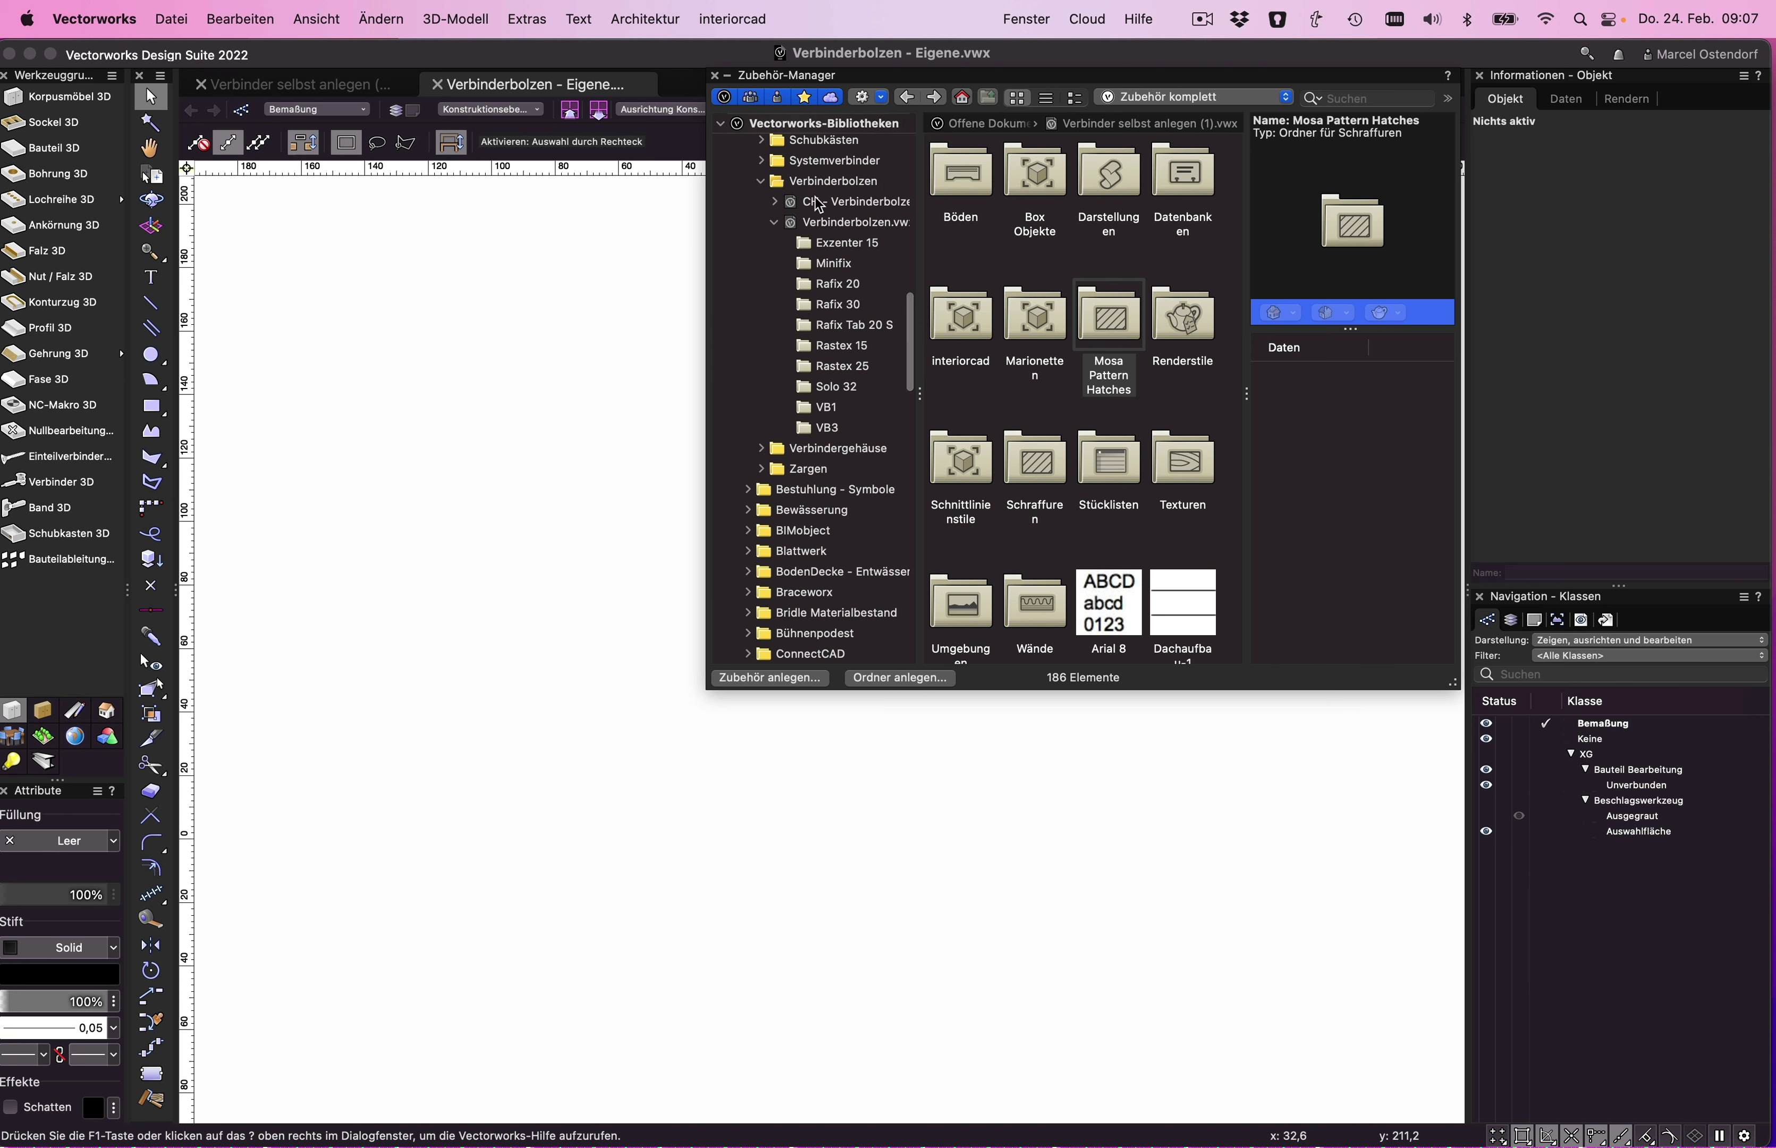
click(827, 265)
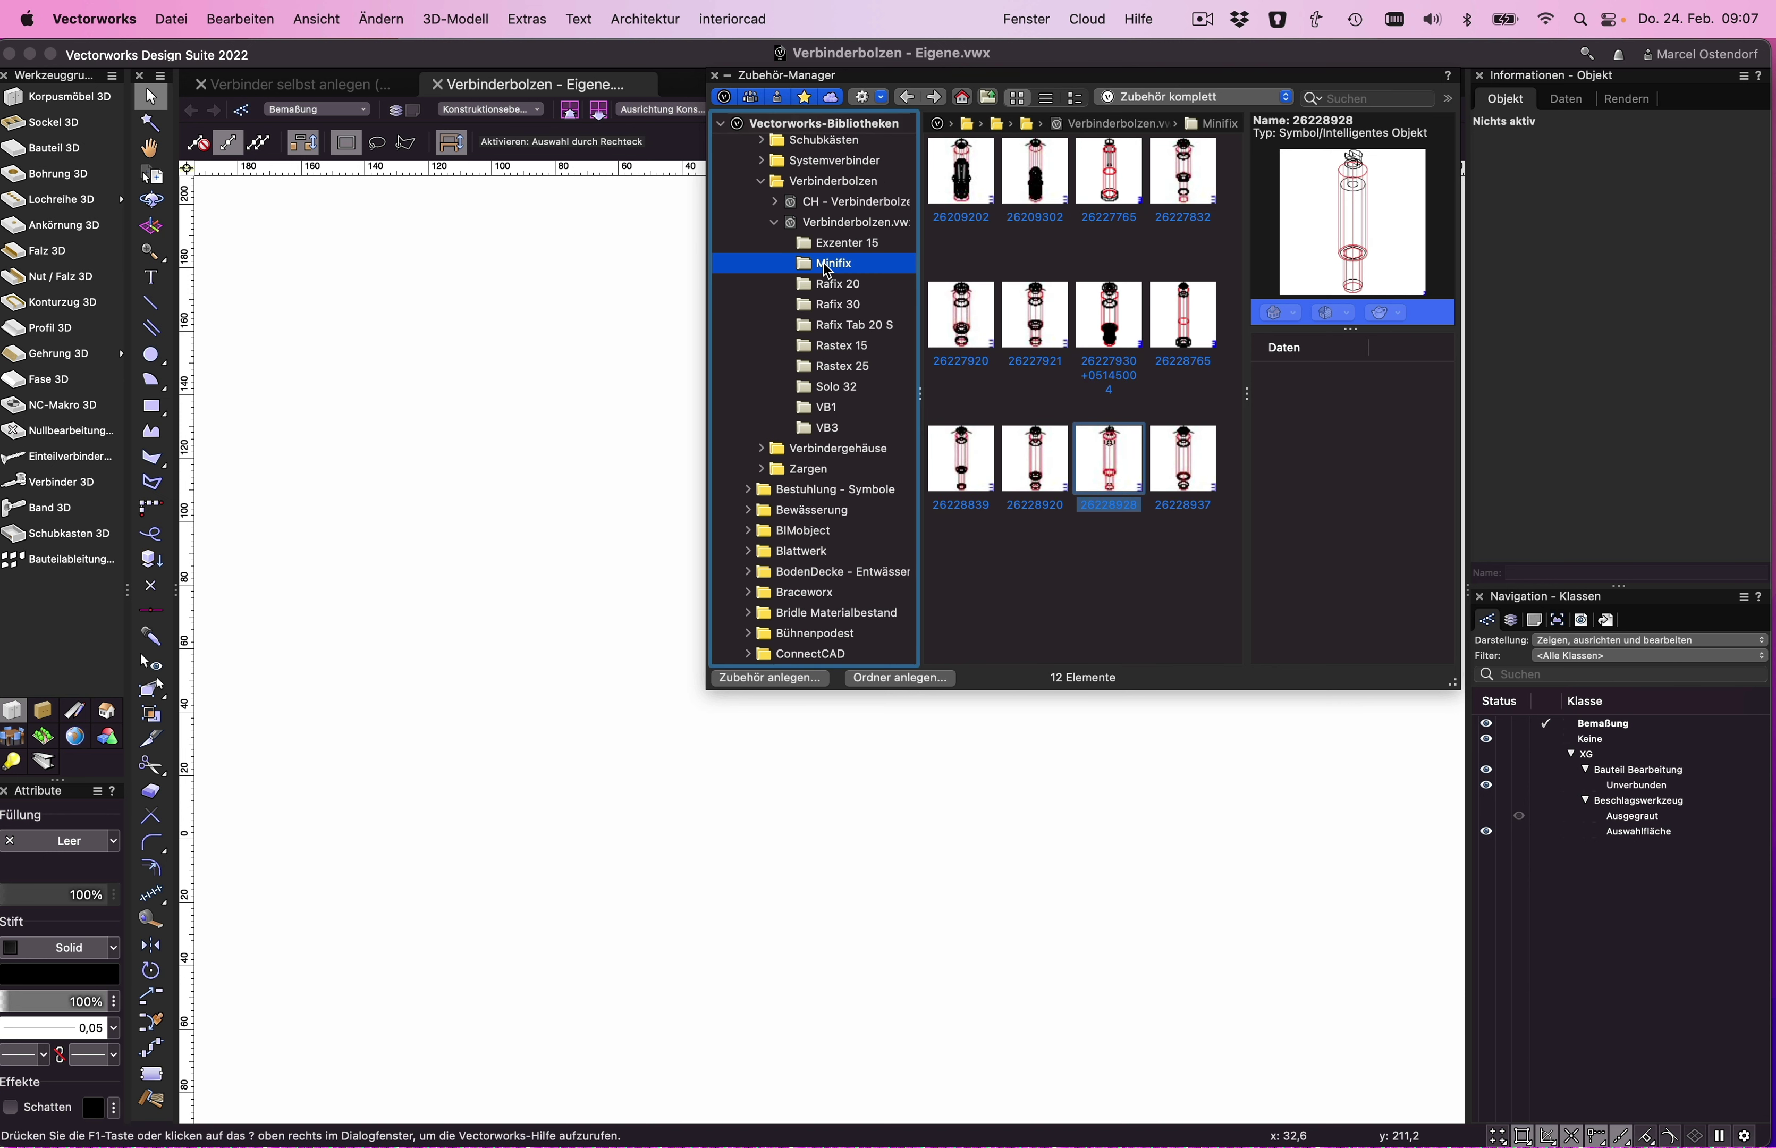
- Import bolt 26227921 keeping folder structure, then show the Verbinderbolzen - Eigene contents
click(1027, 313)
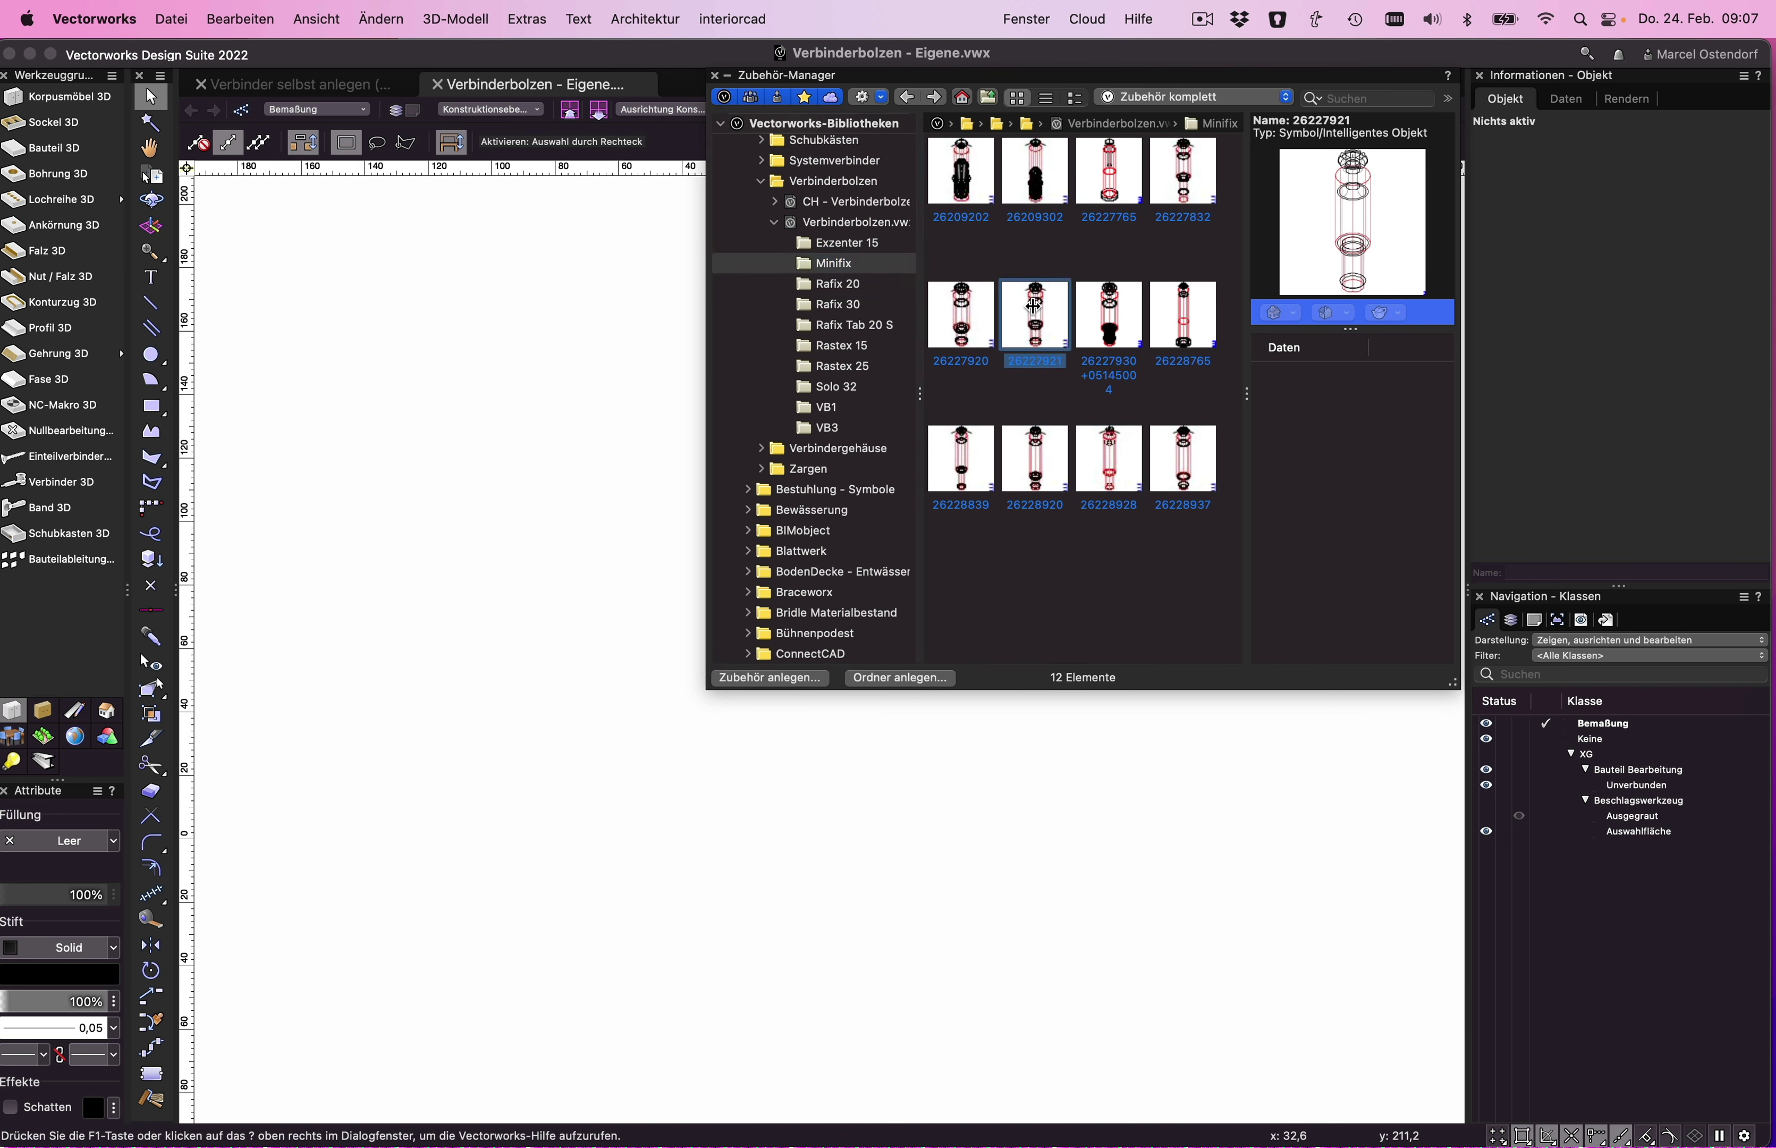
right_click(1034, 314)
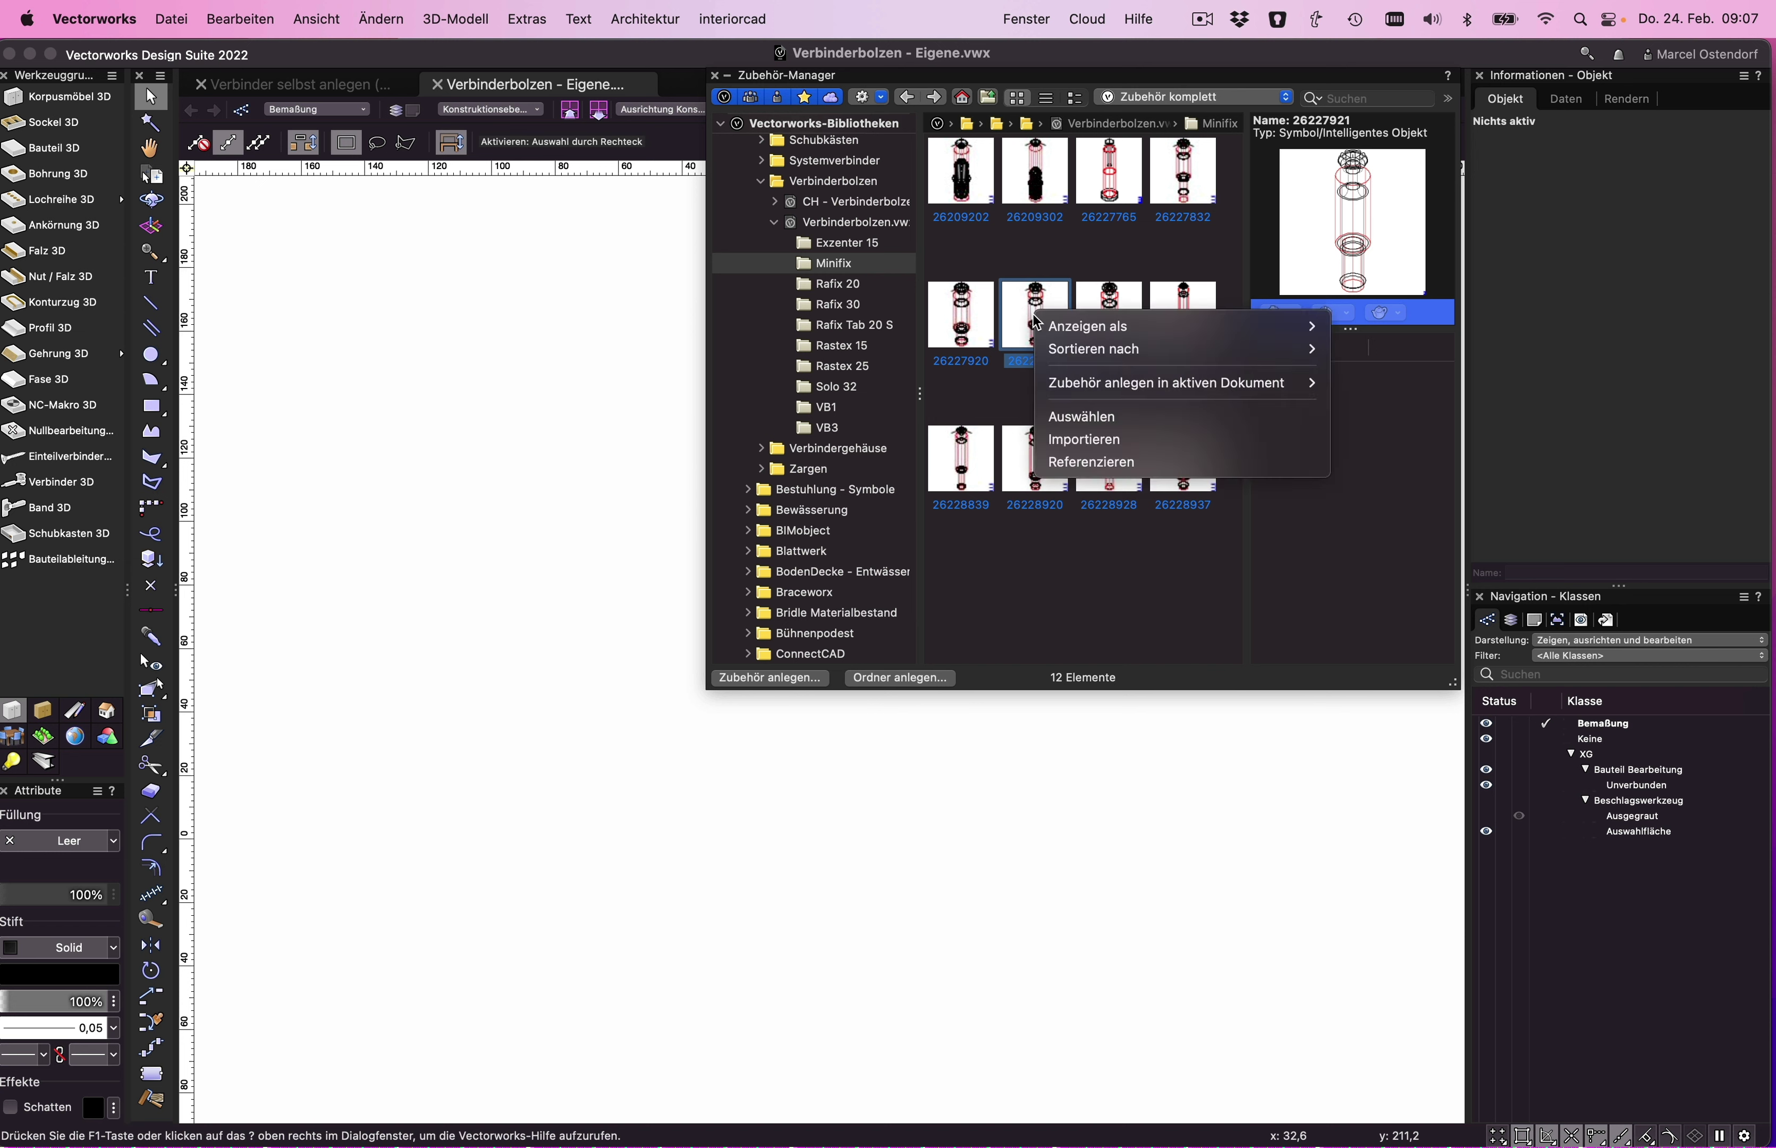
click(1106, 447)
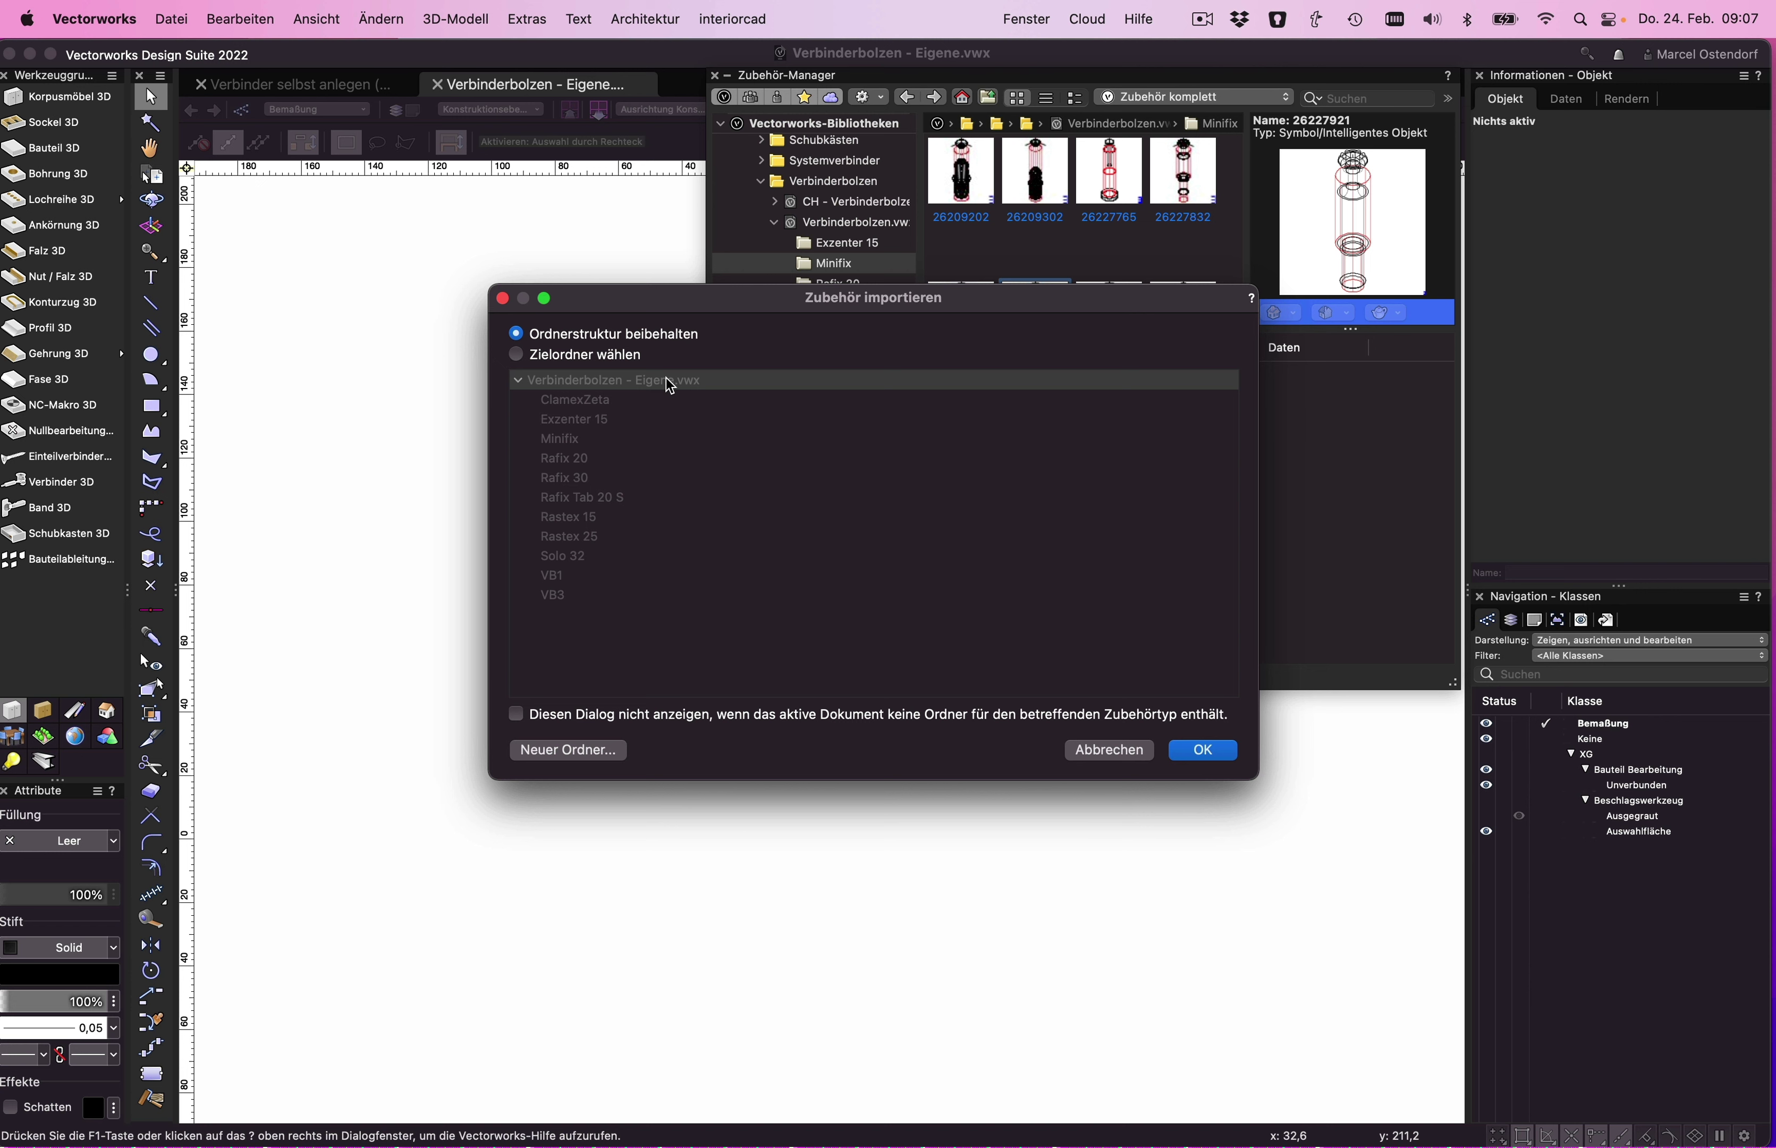
click(1225, 752)
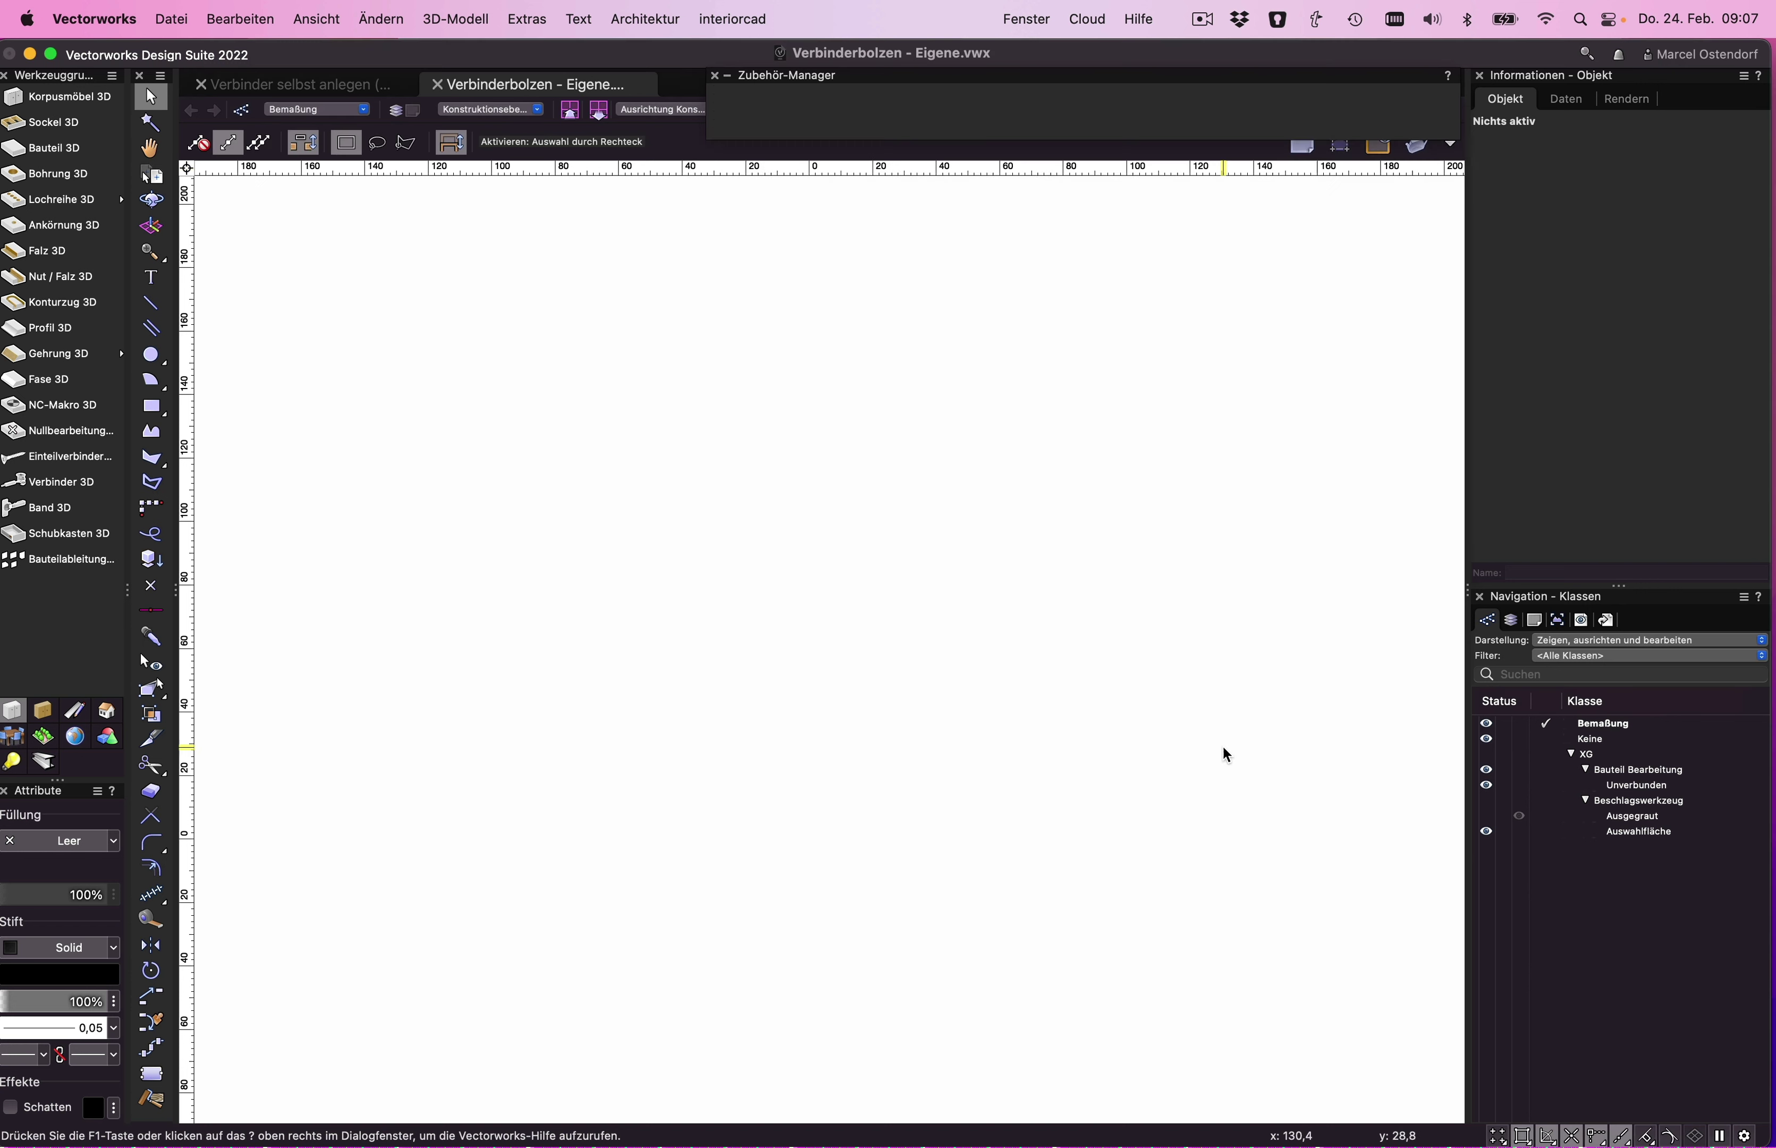
mouse_move(927, 75)
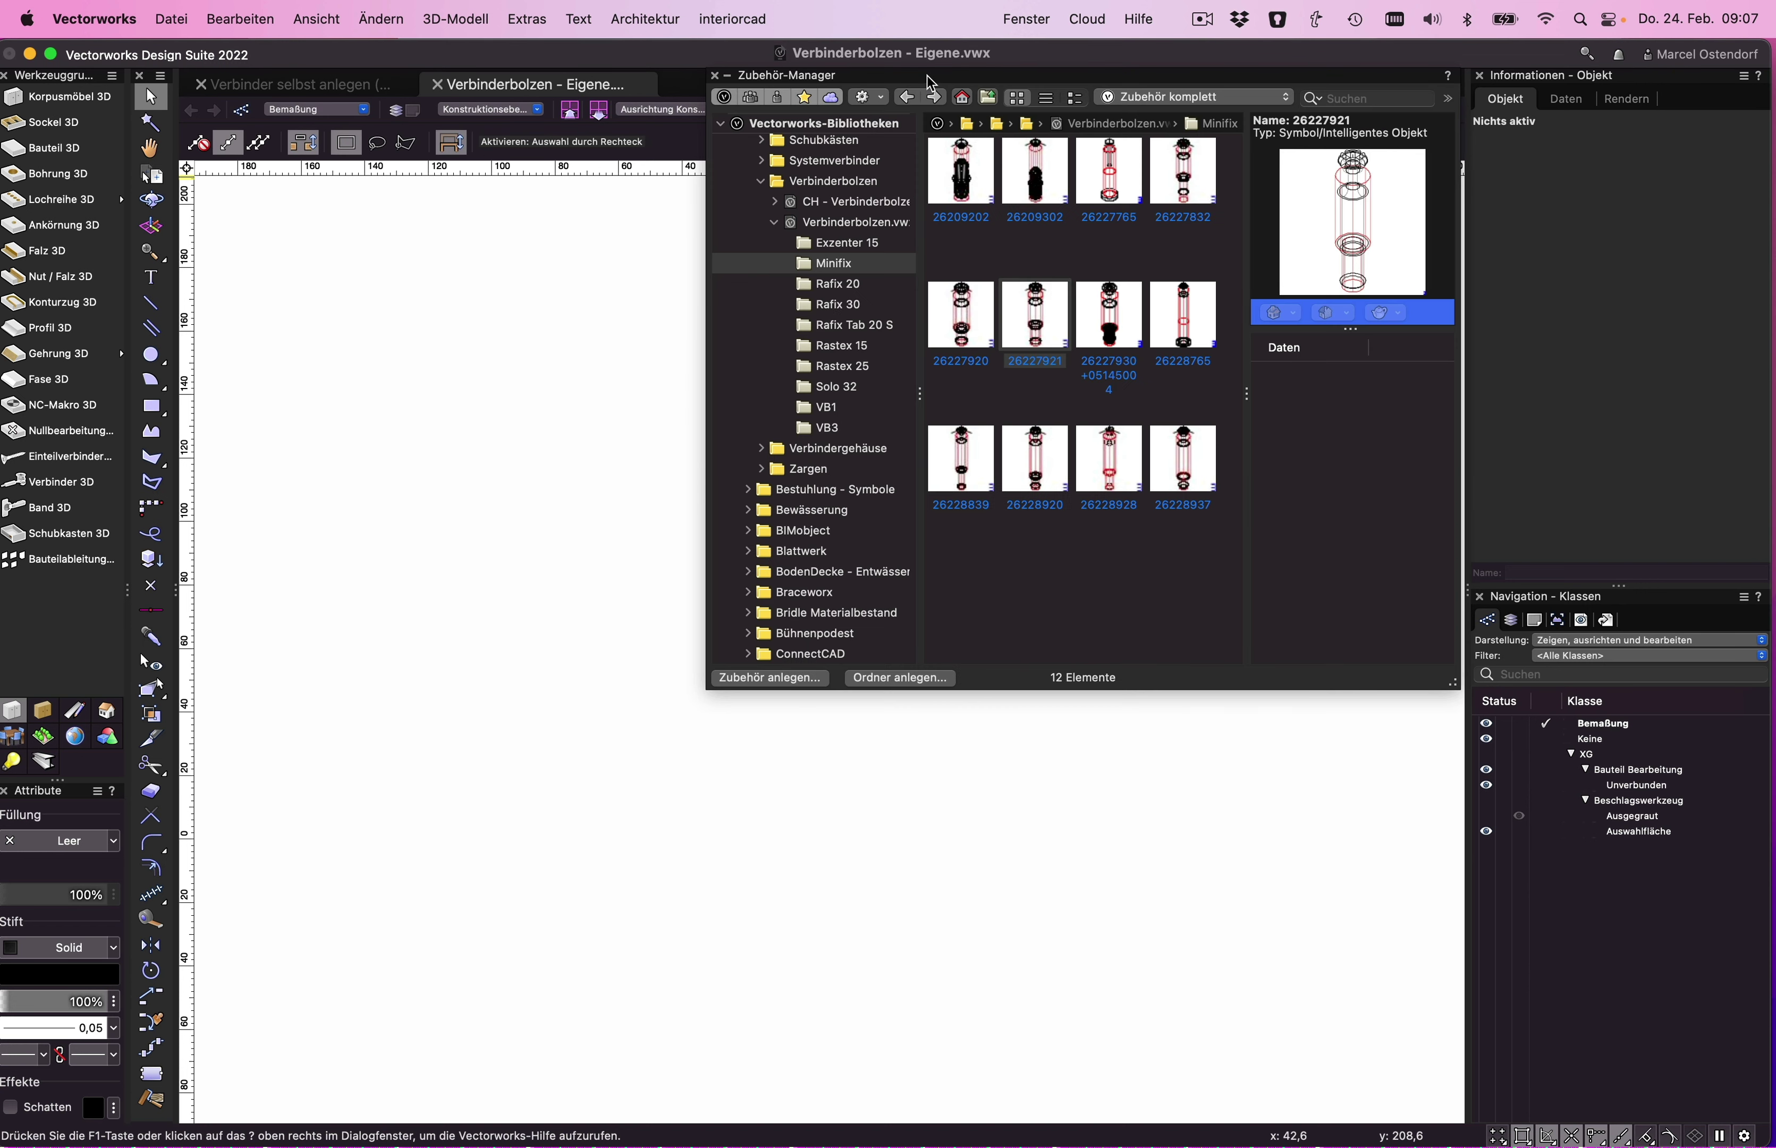
scroll(836, 223, up, 10)
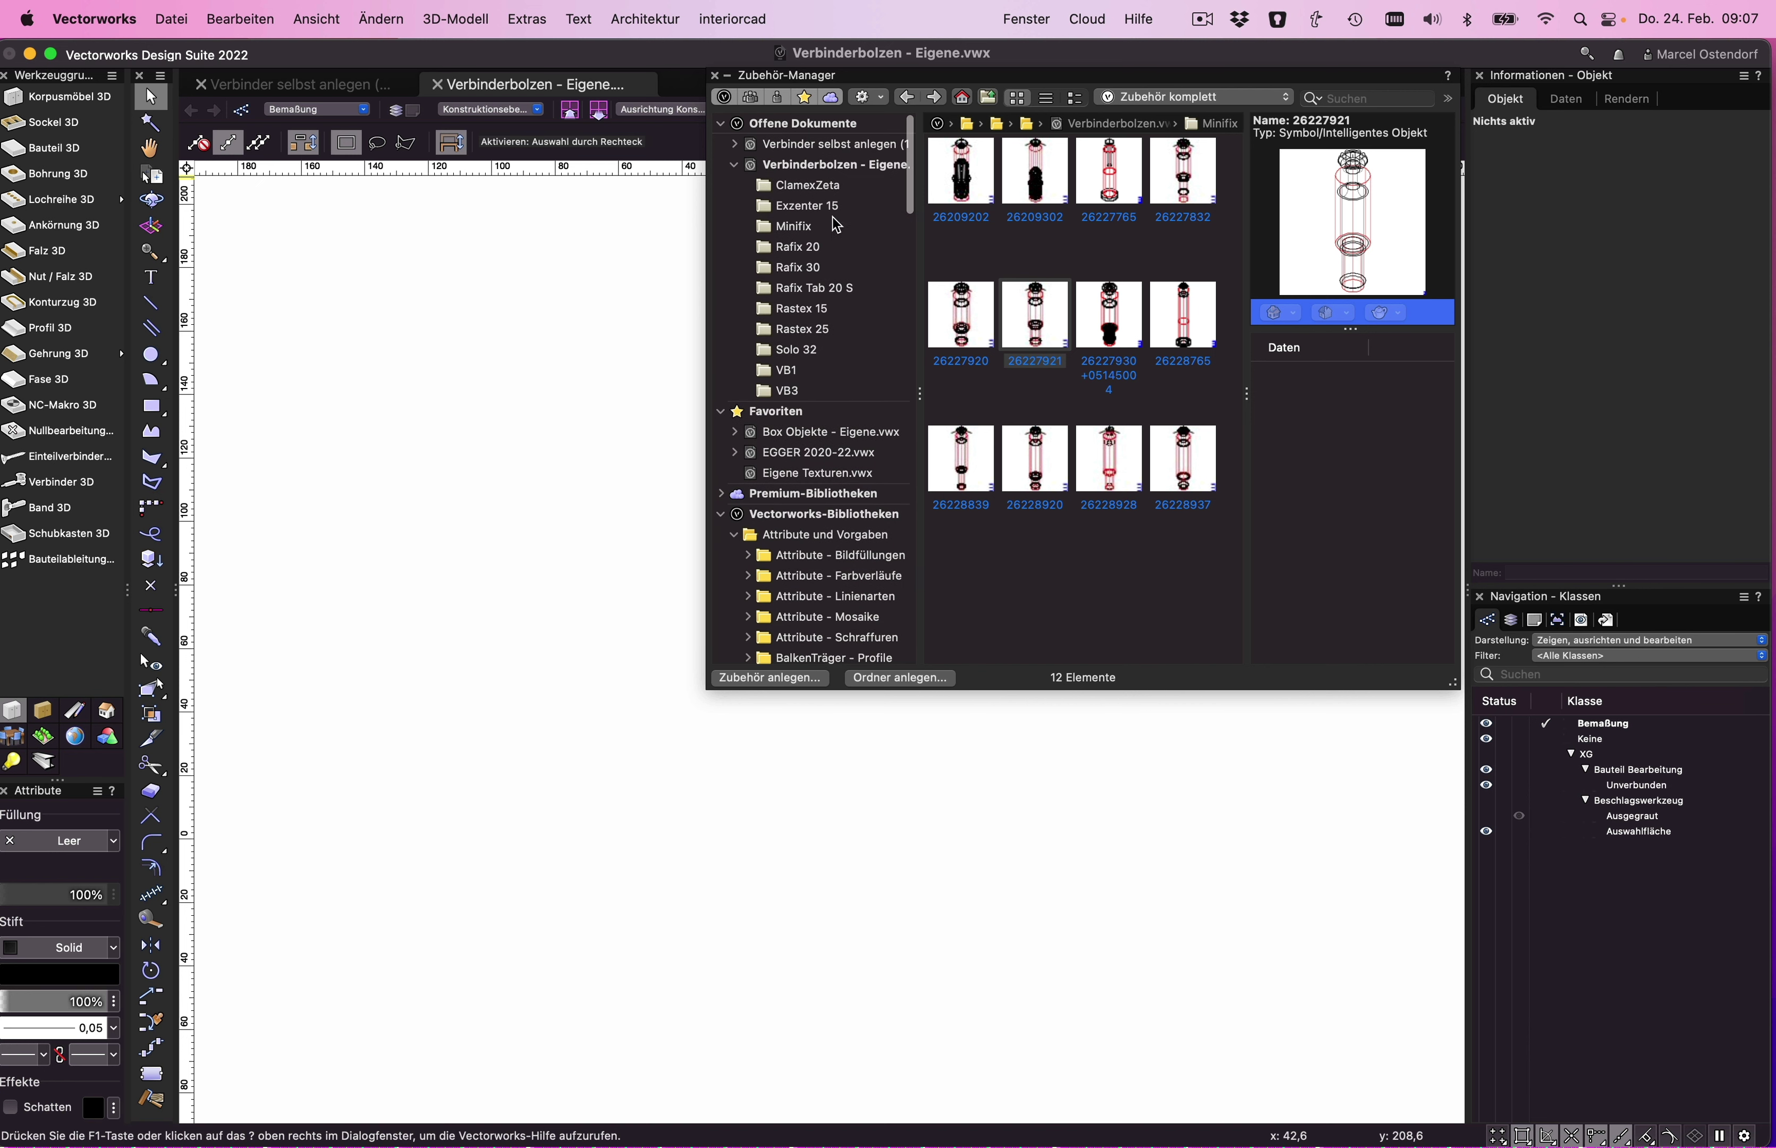
click(832, 165)
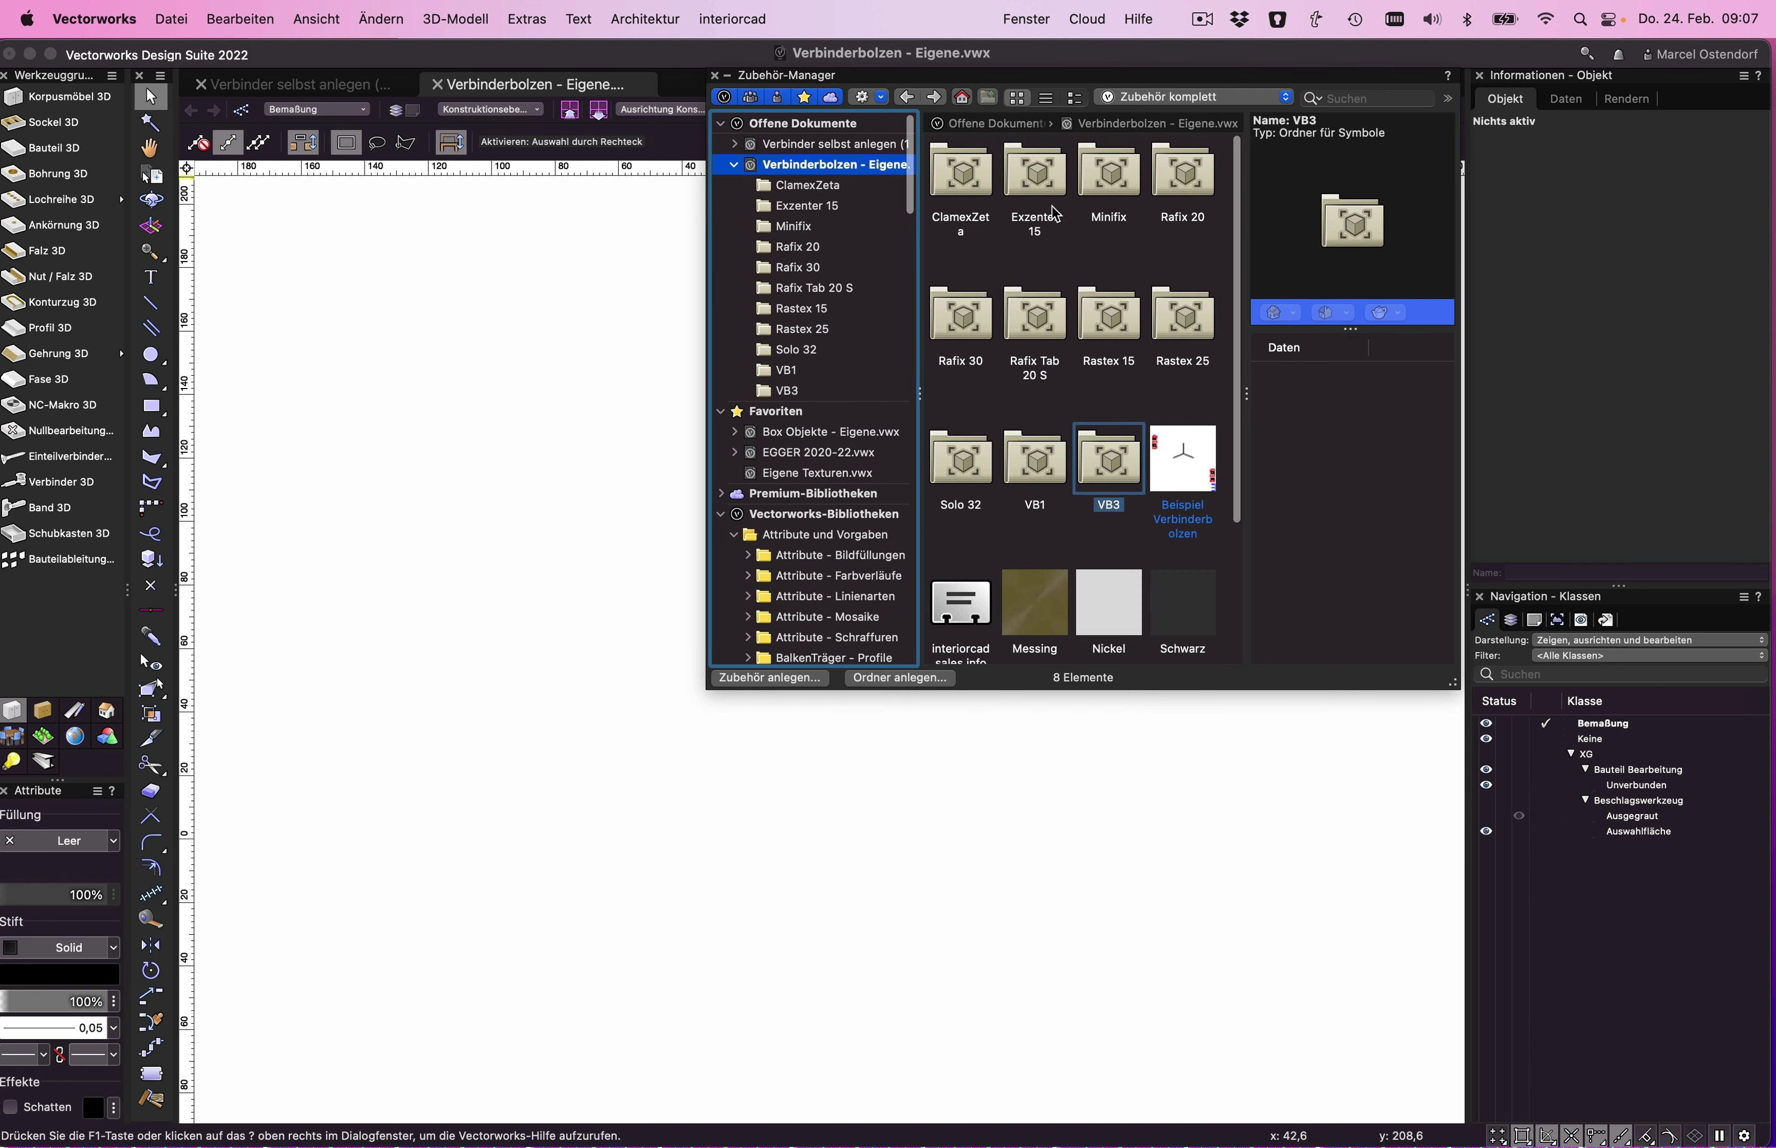
- Open the imported Minifix bolt symbol's 3D geometry for editing in front view
double_click(1112, 186)
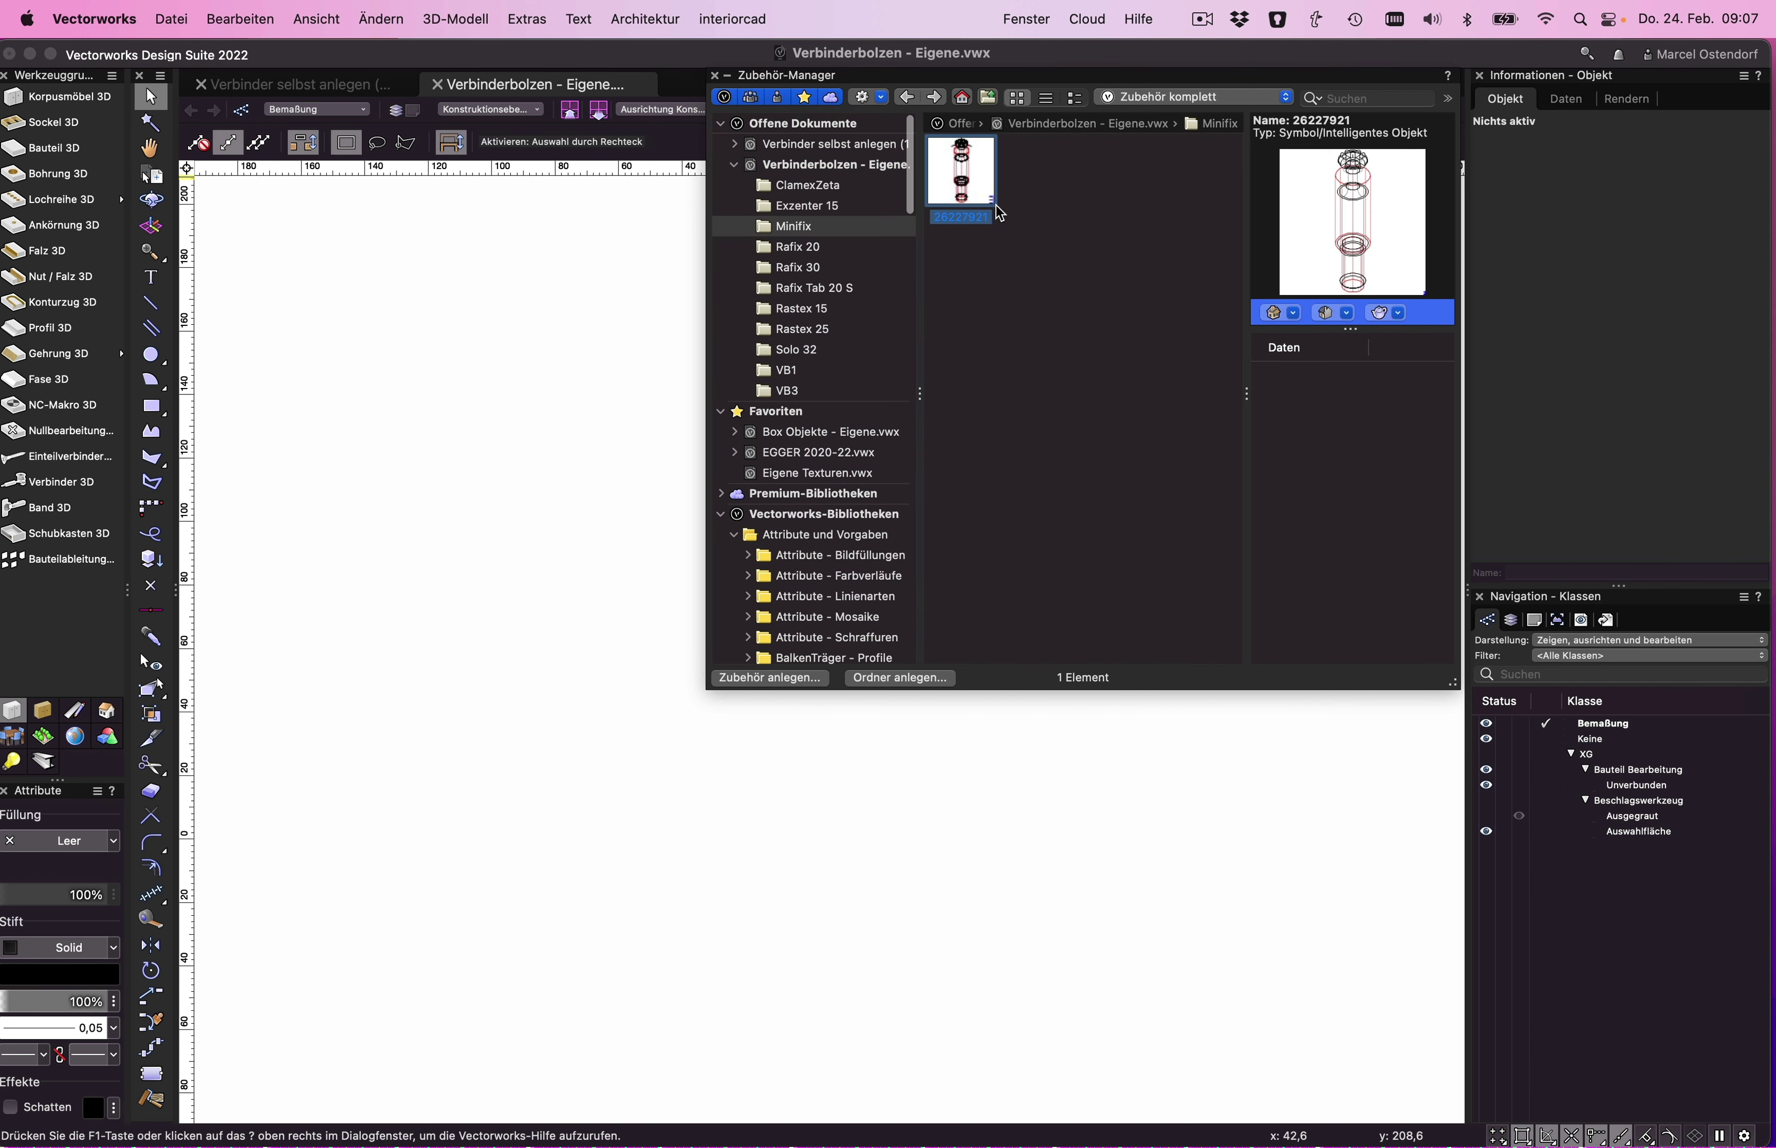
right_click(958, 174)
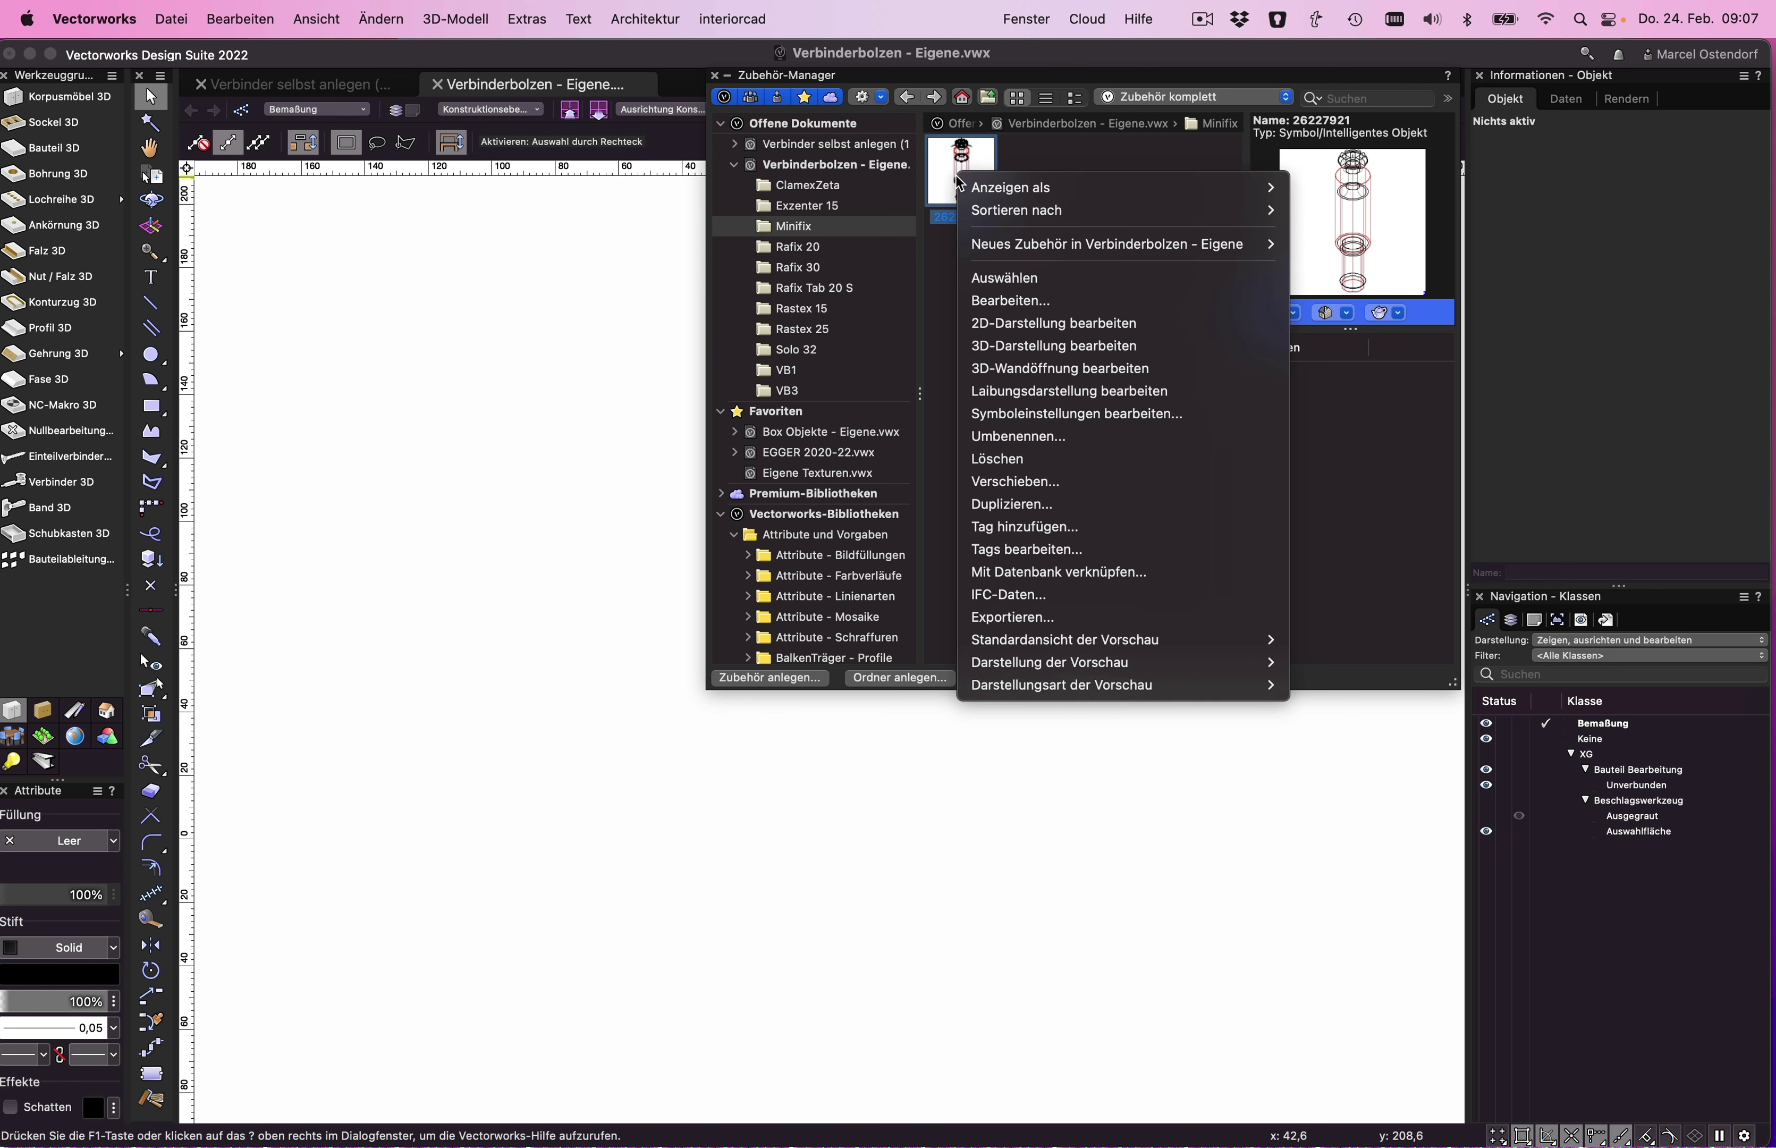
click(1080, 347)
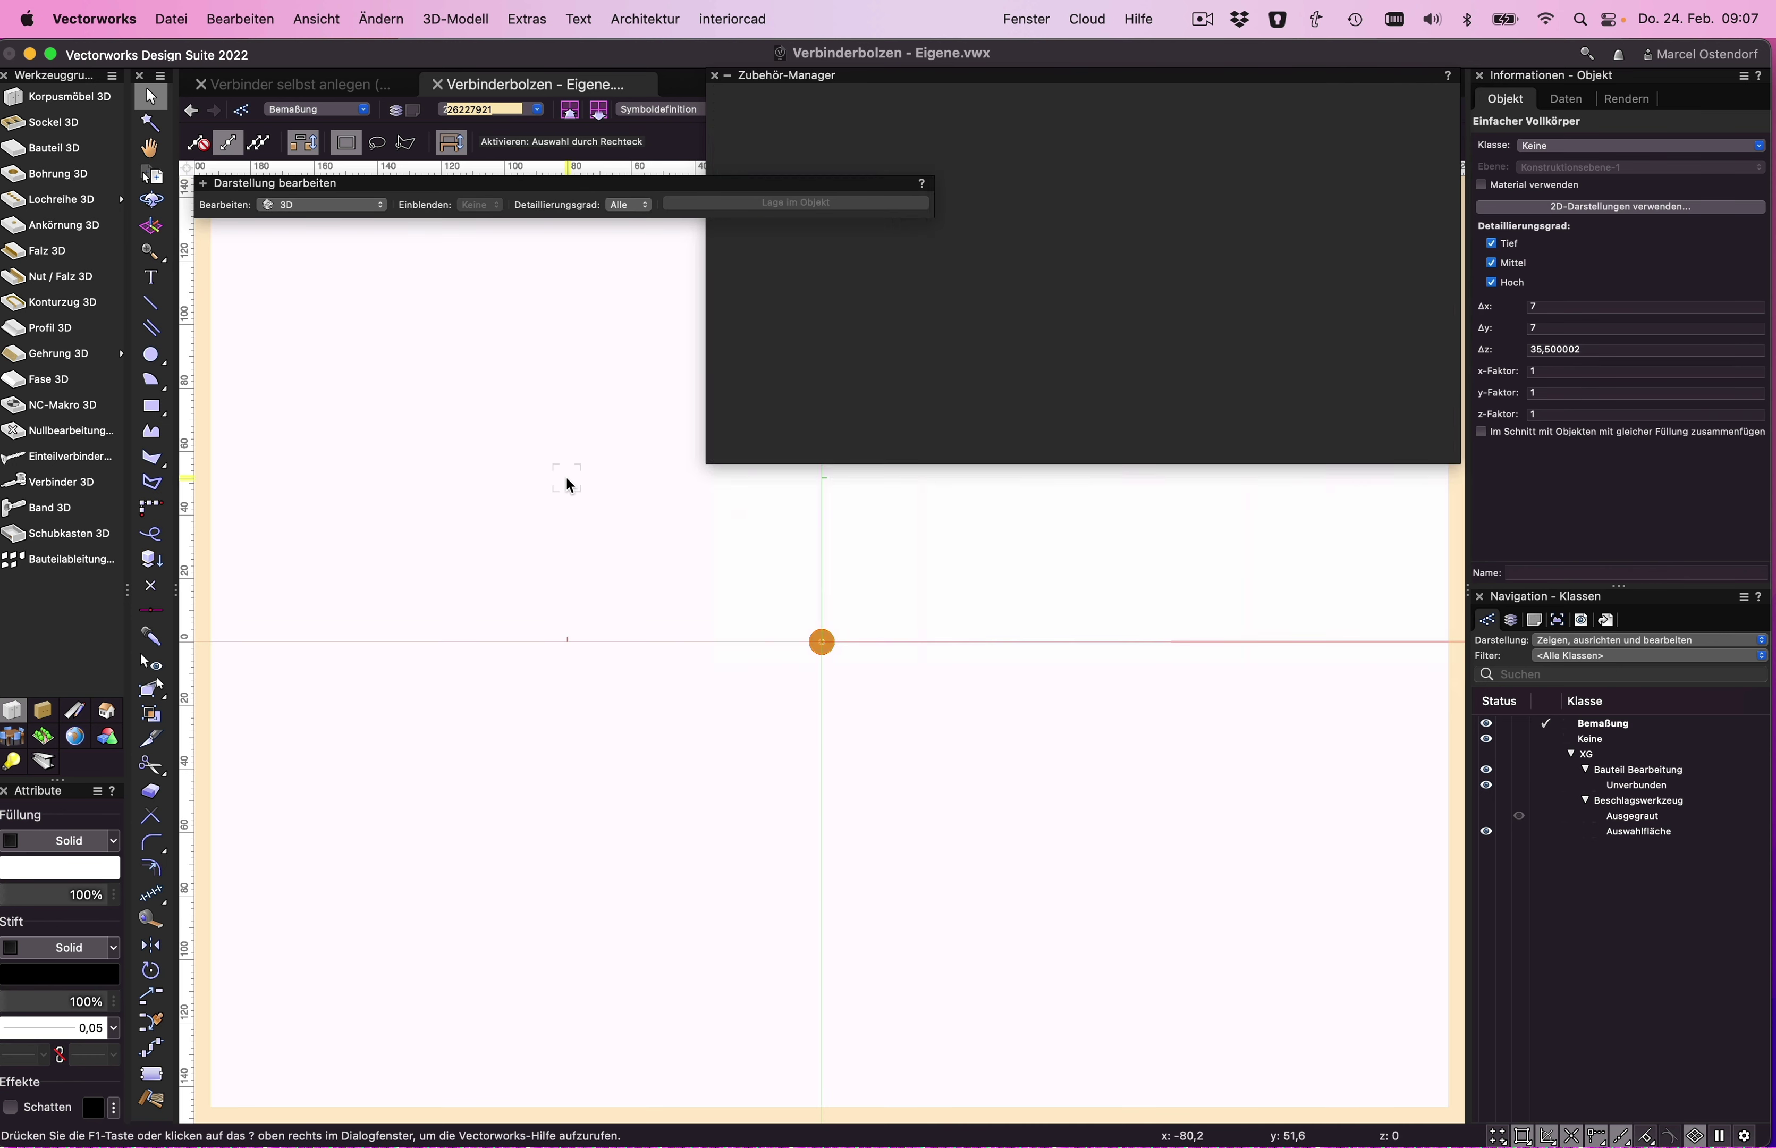
click(1044, 110)
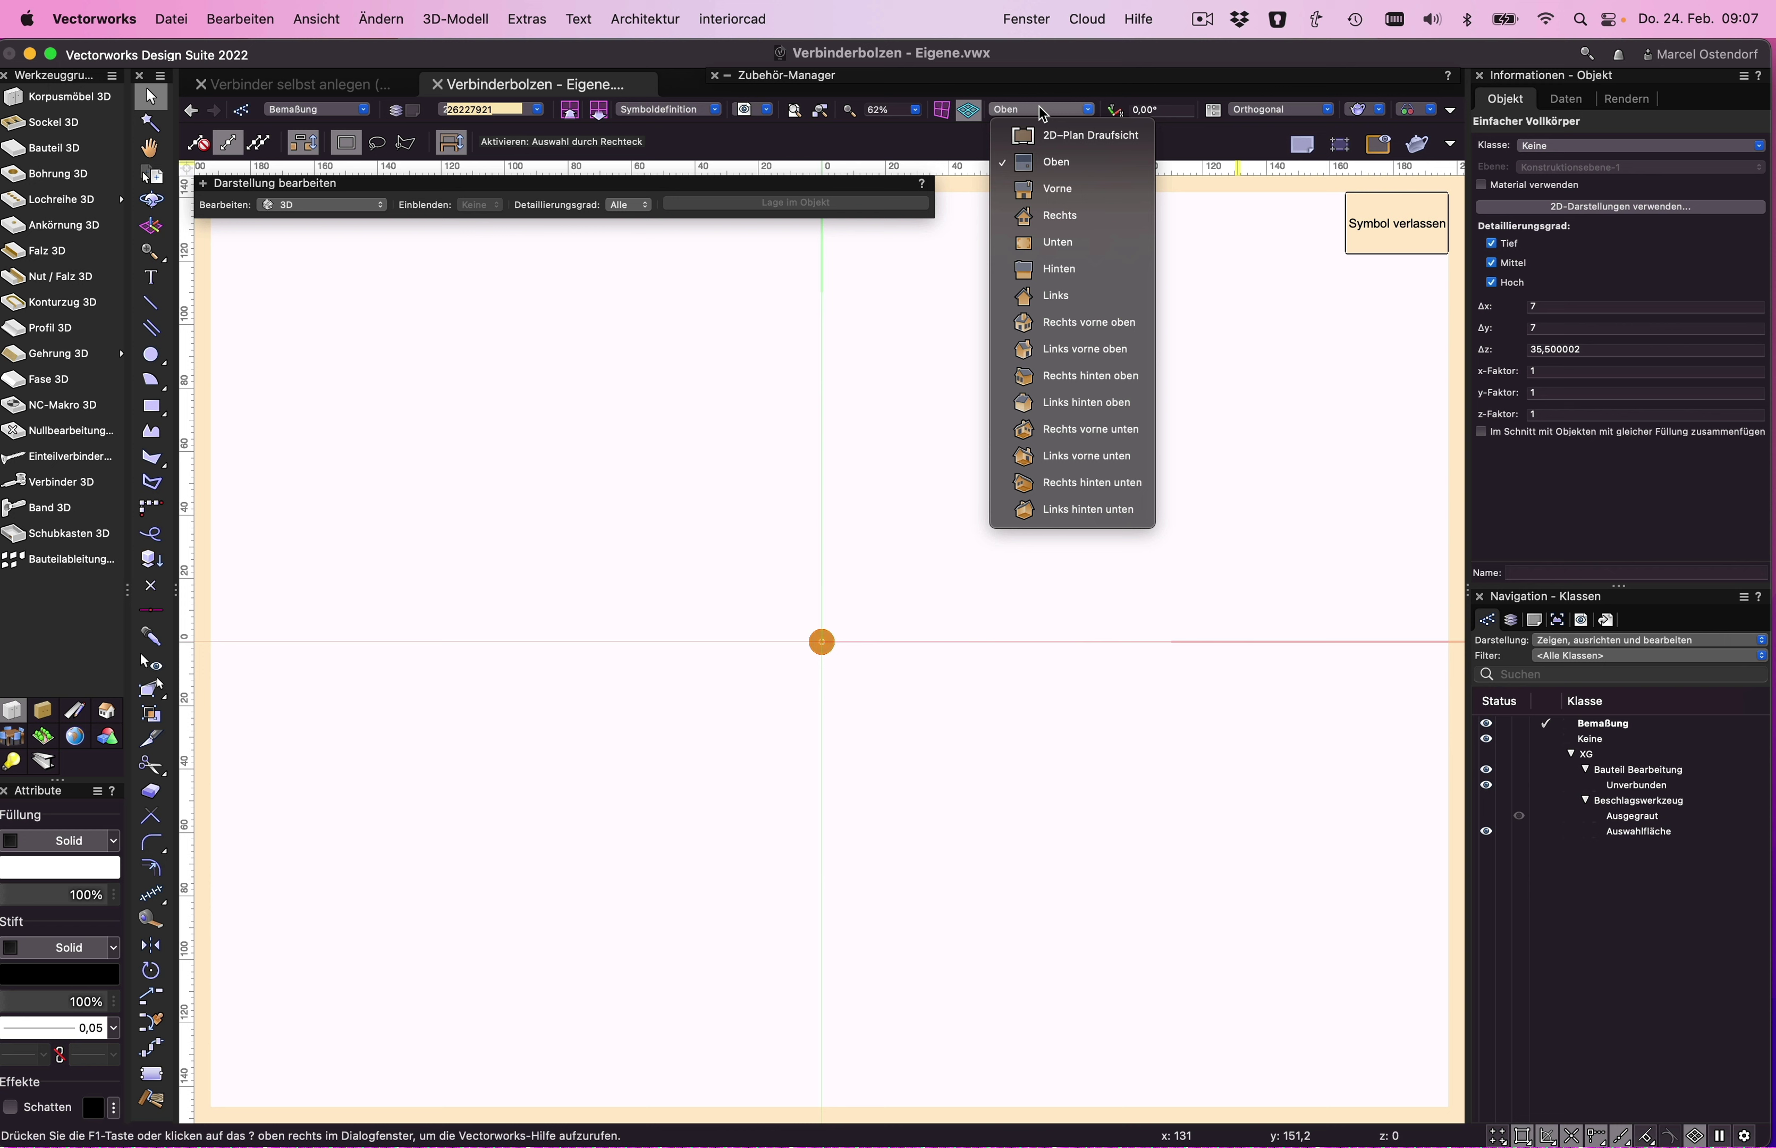
click(1052, 193)
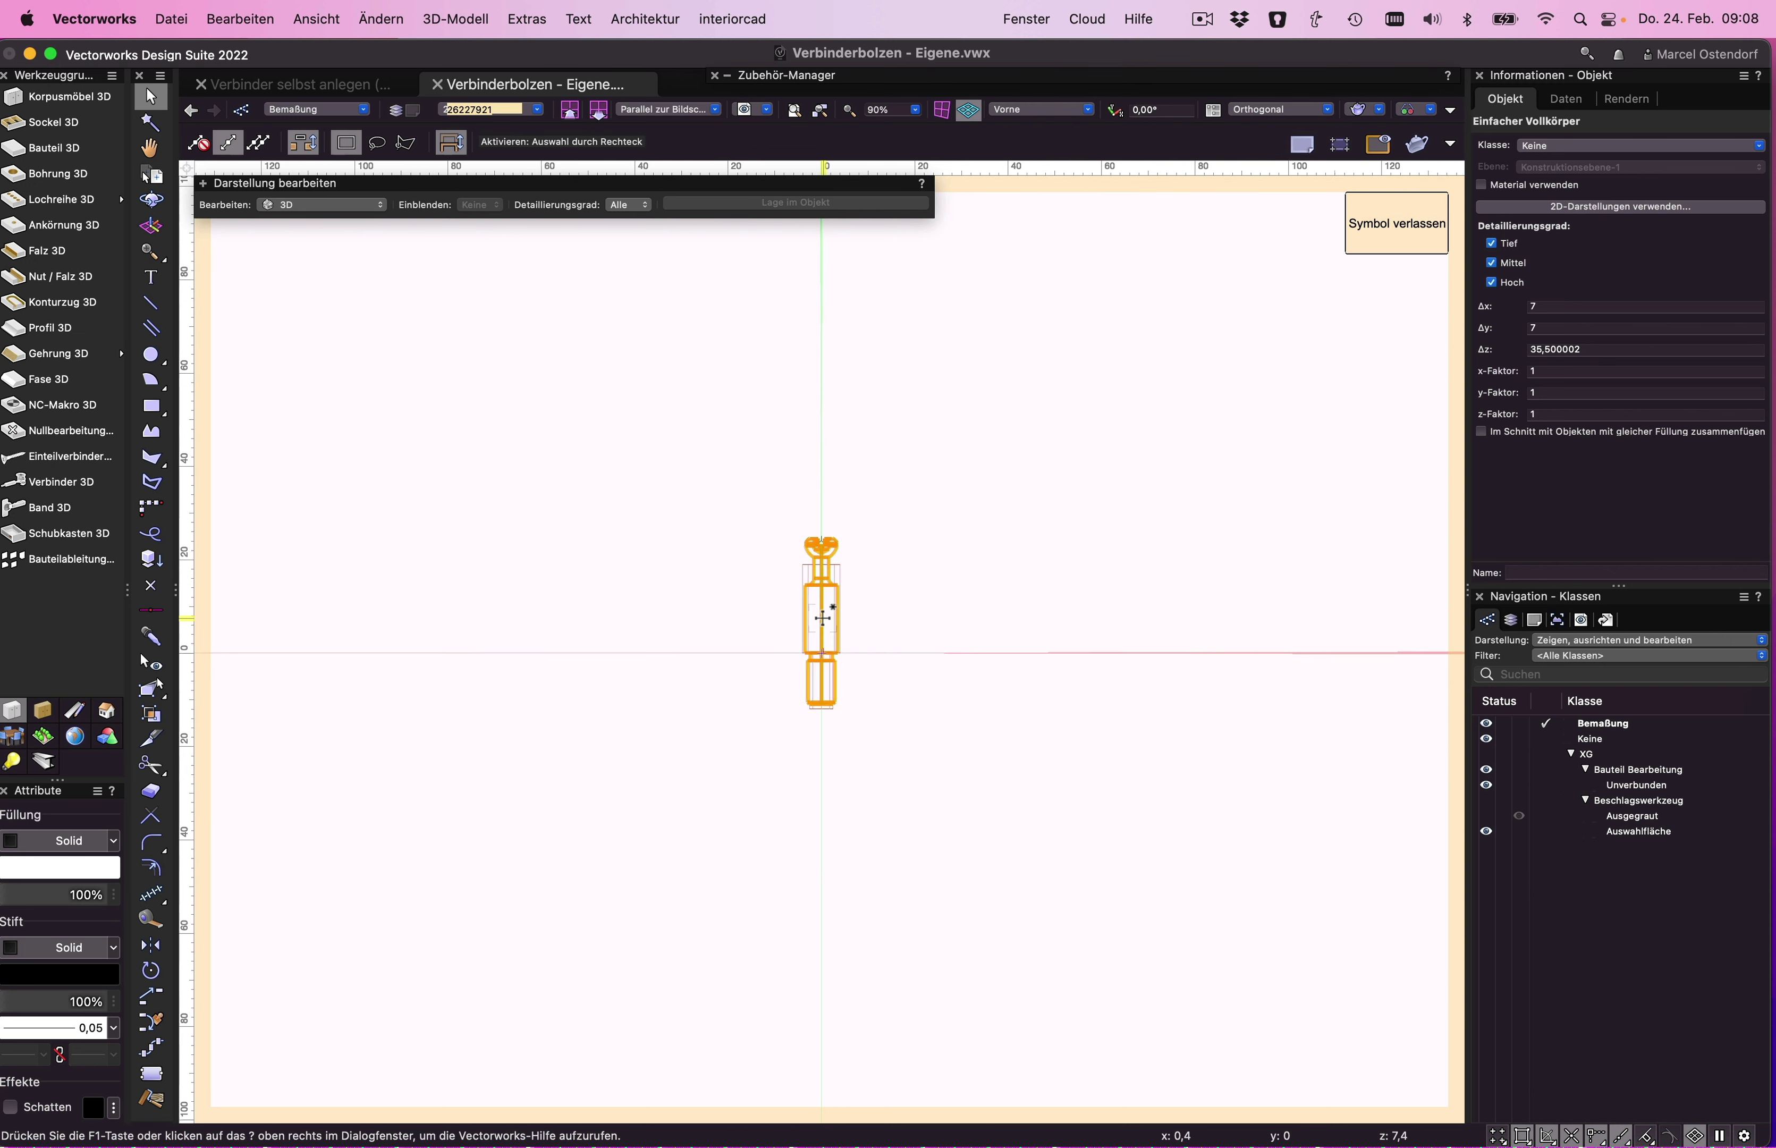
- Inspect the Ø8 × 19 and Ø5 × 12 drillings, then leave the symbol editor
scroll(821, 618, up, 5)
click(955, 513)
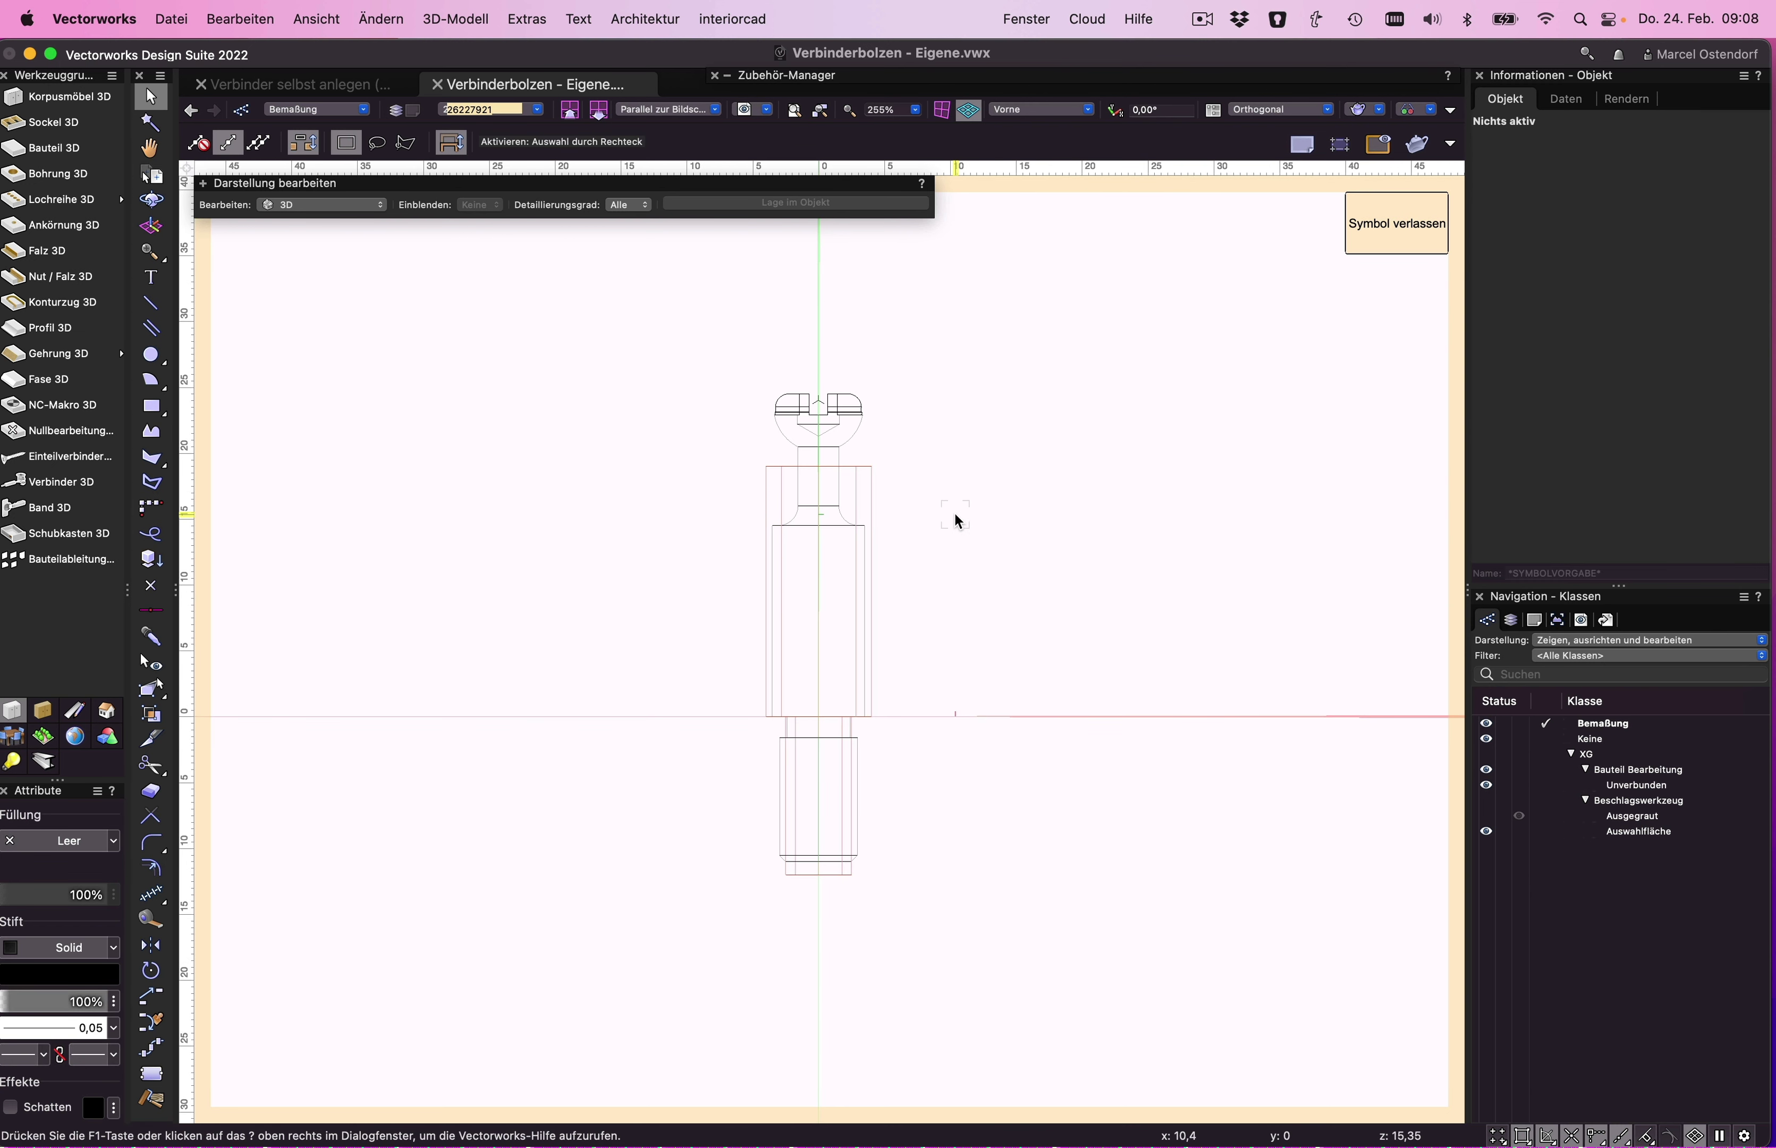
click(872, 489)
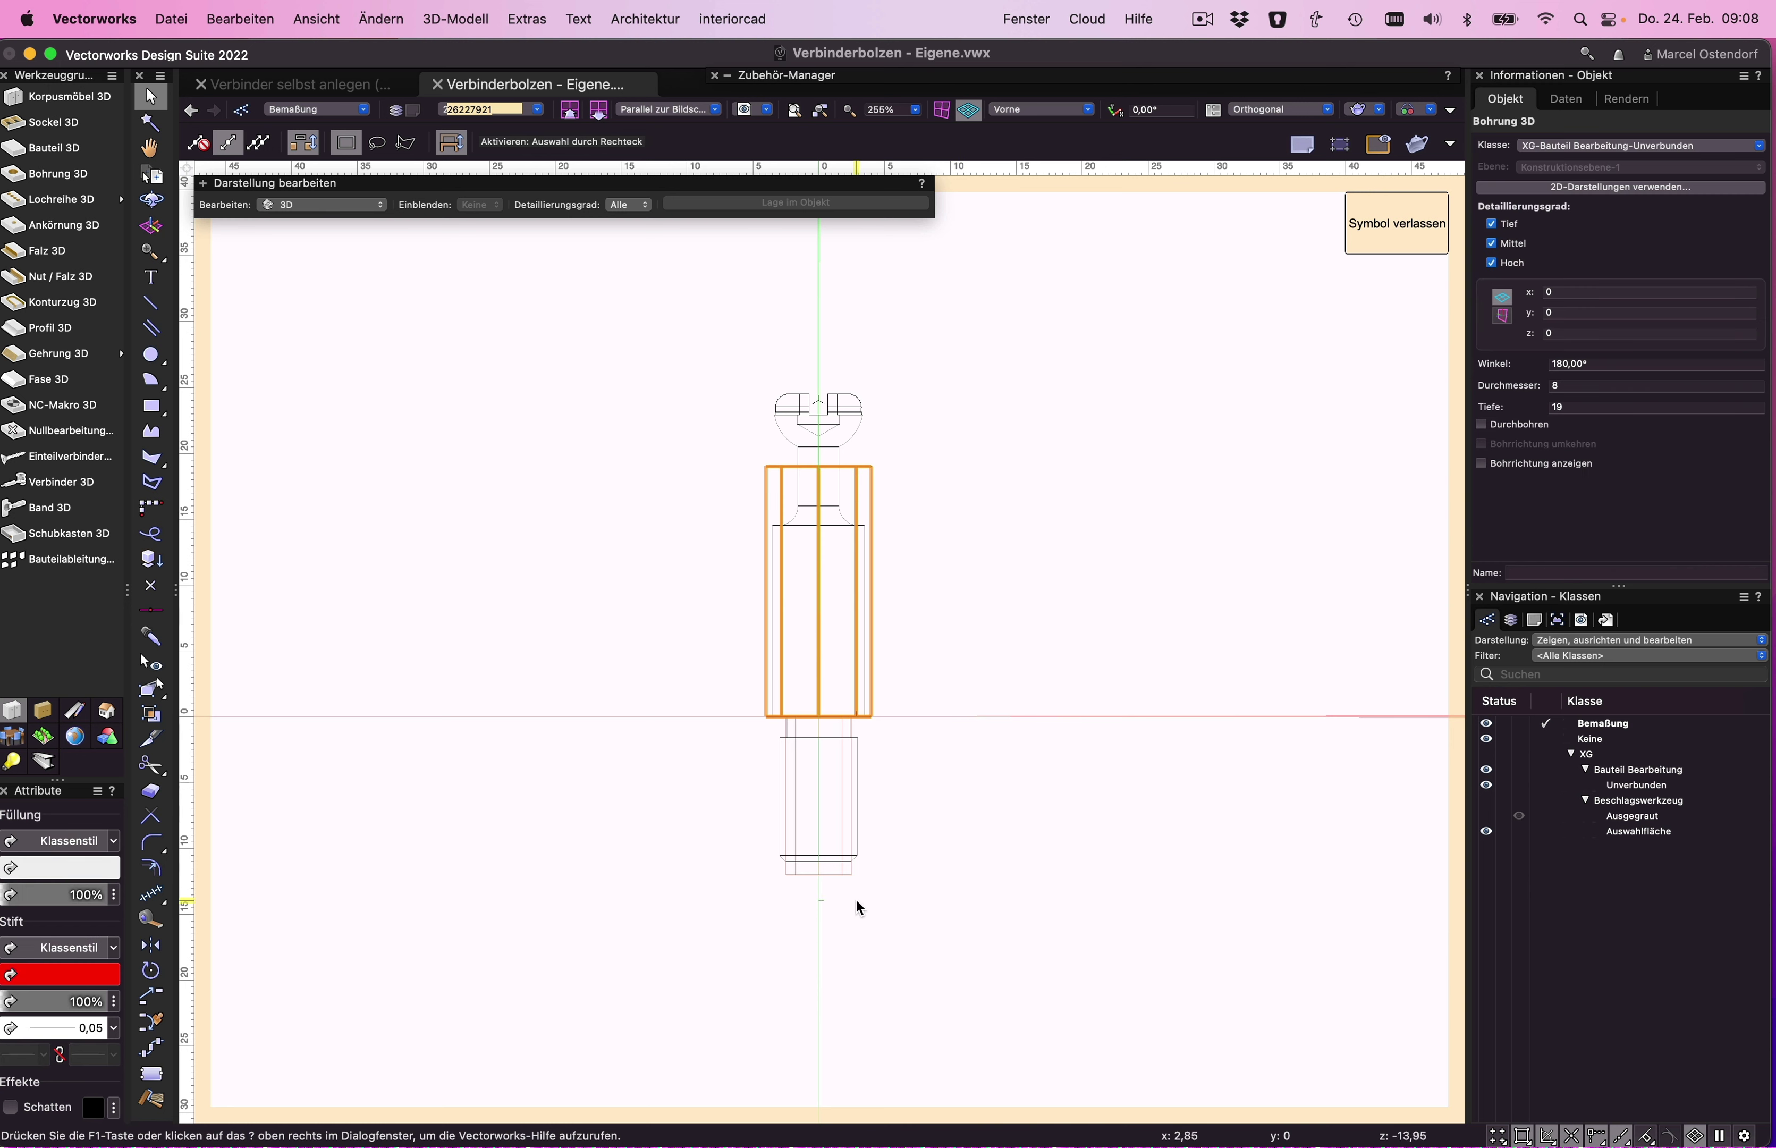
click(851, 870)
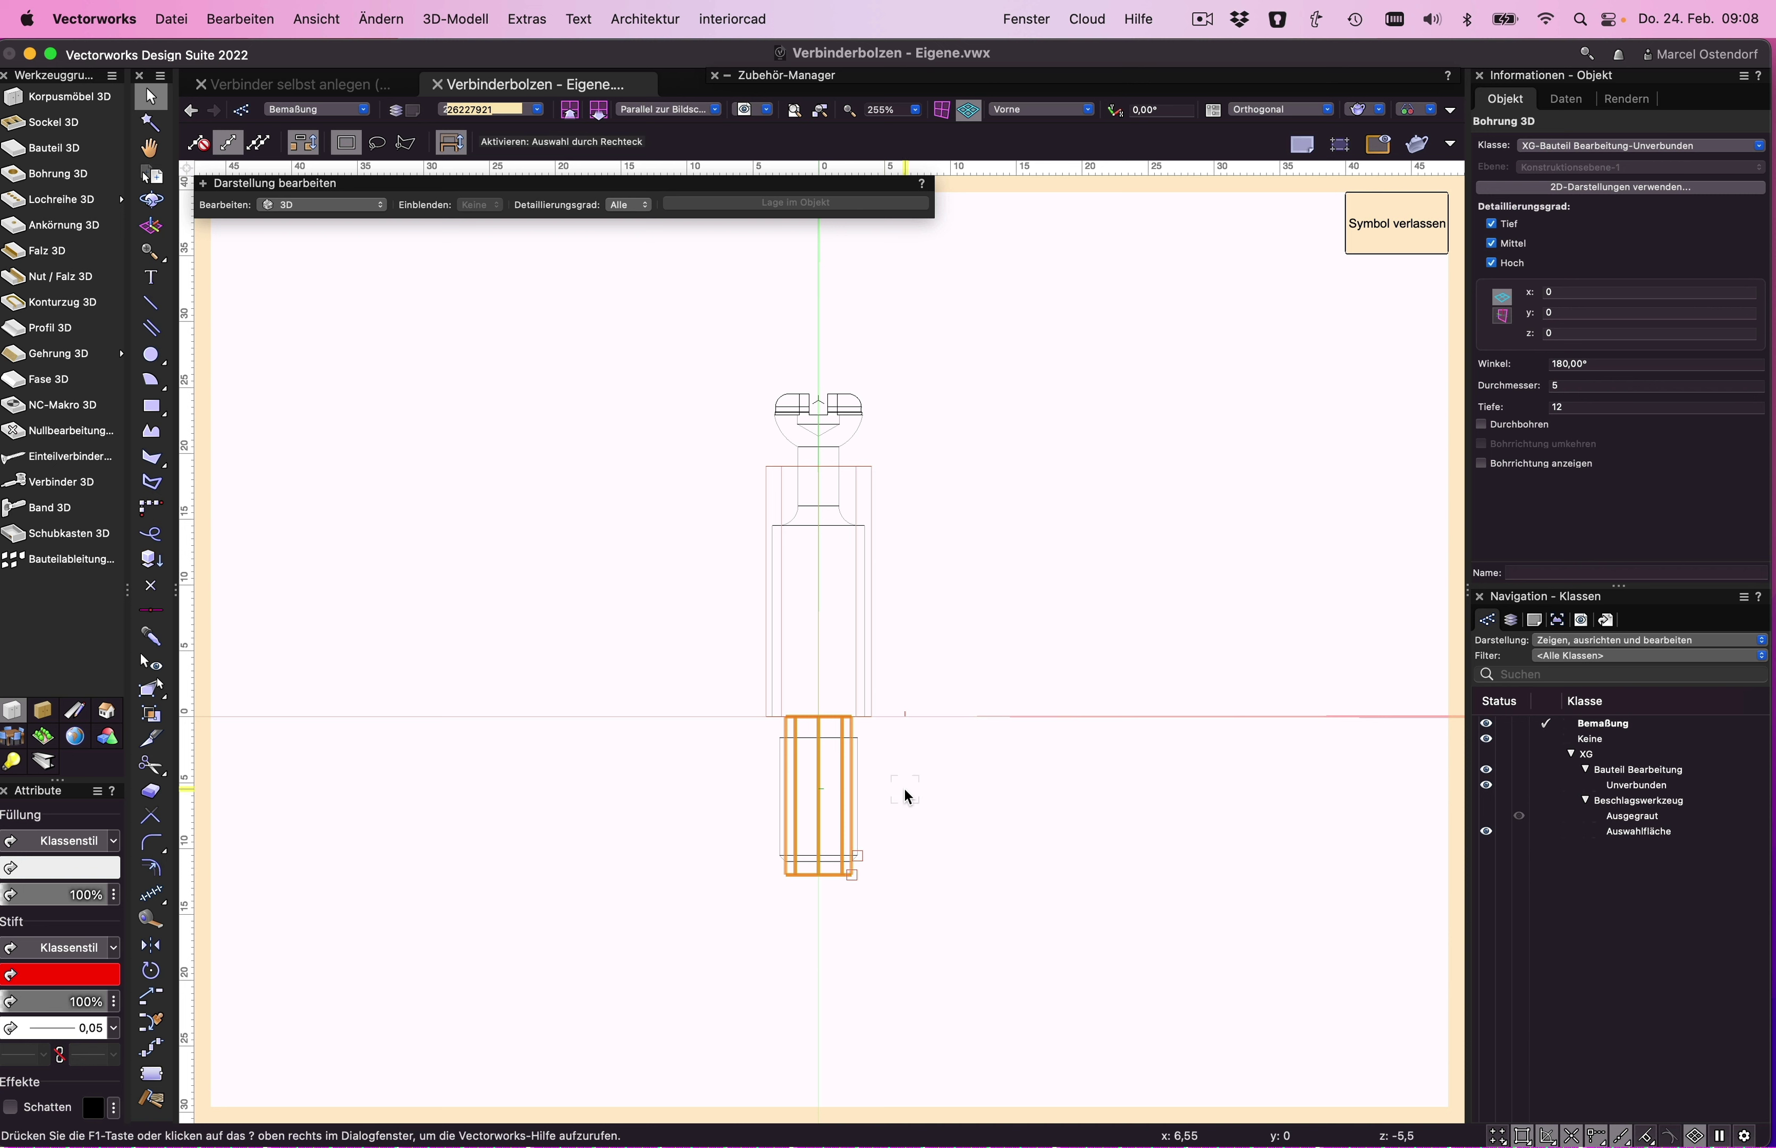
click(872, 513)
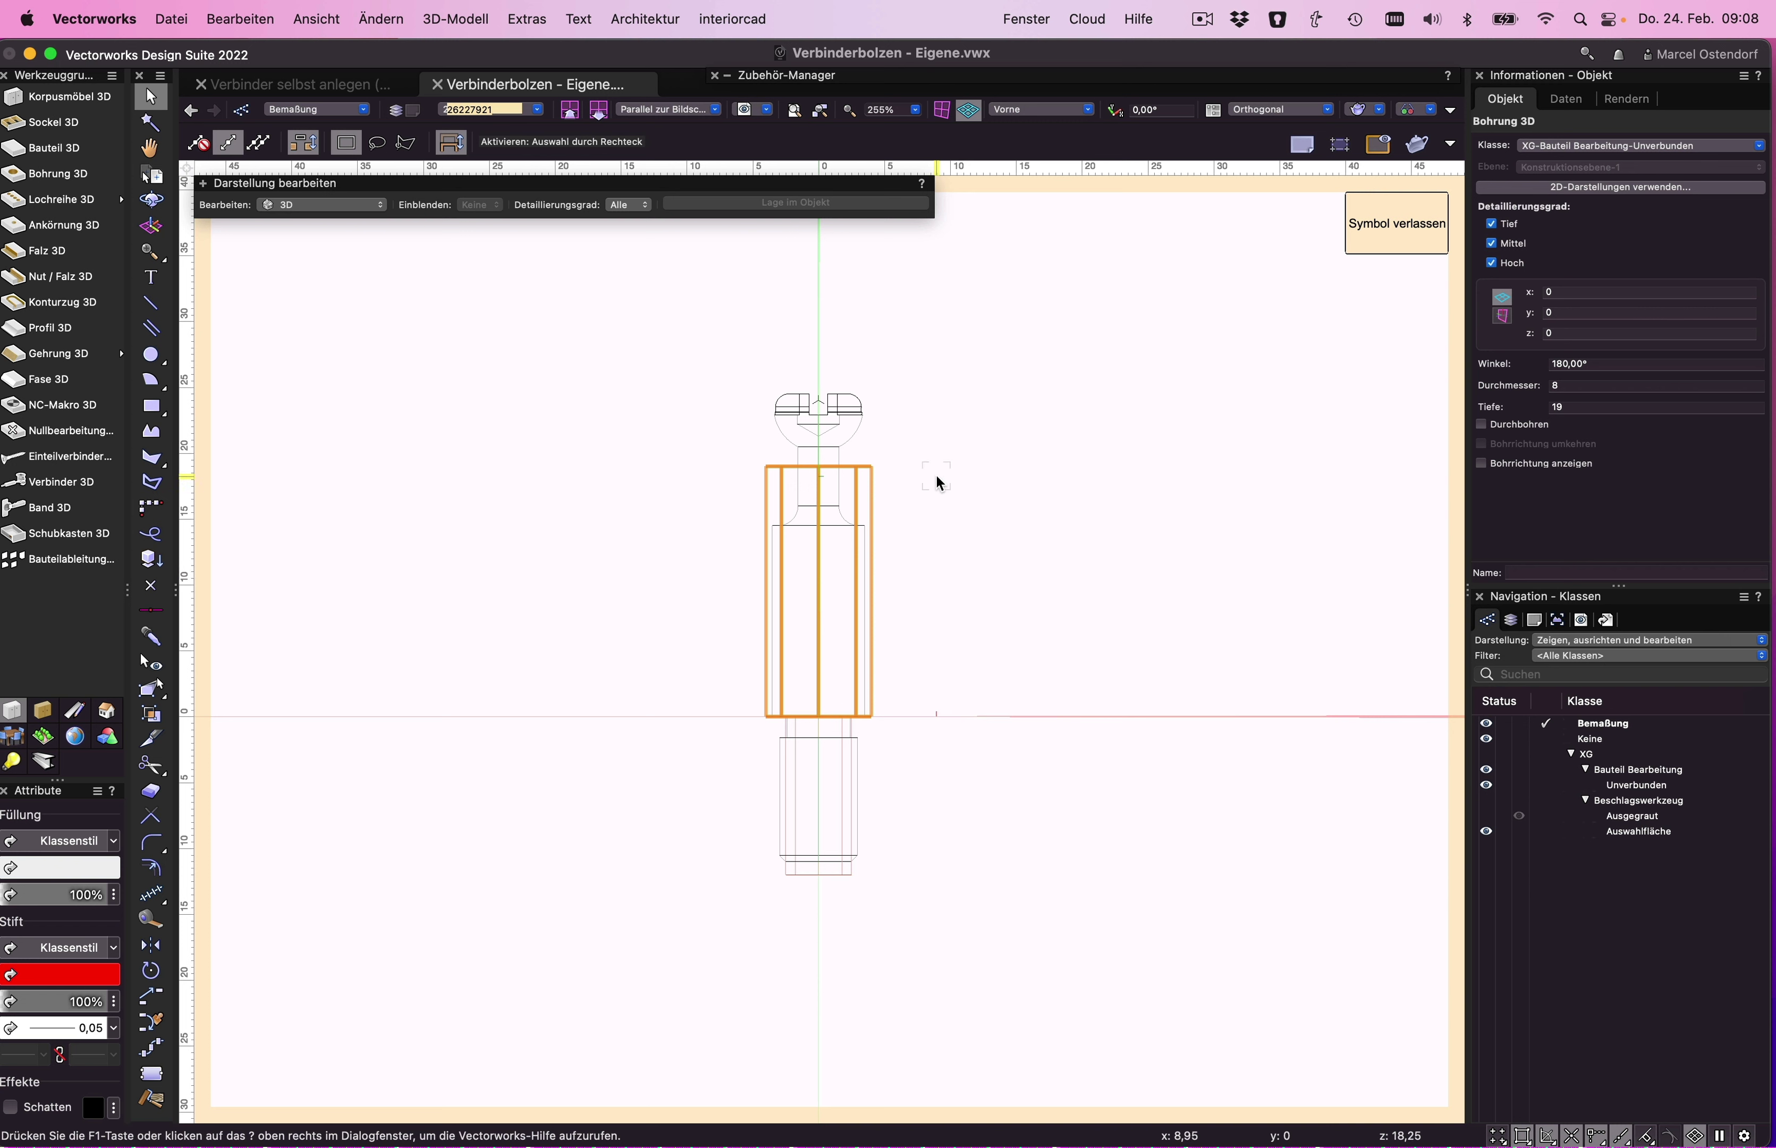
click(1366, 237)
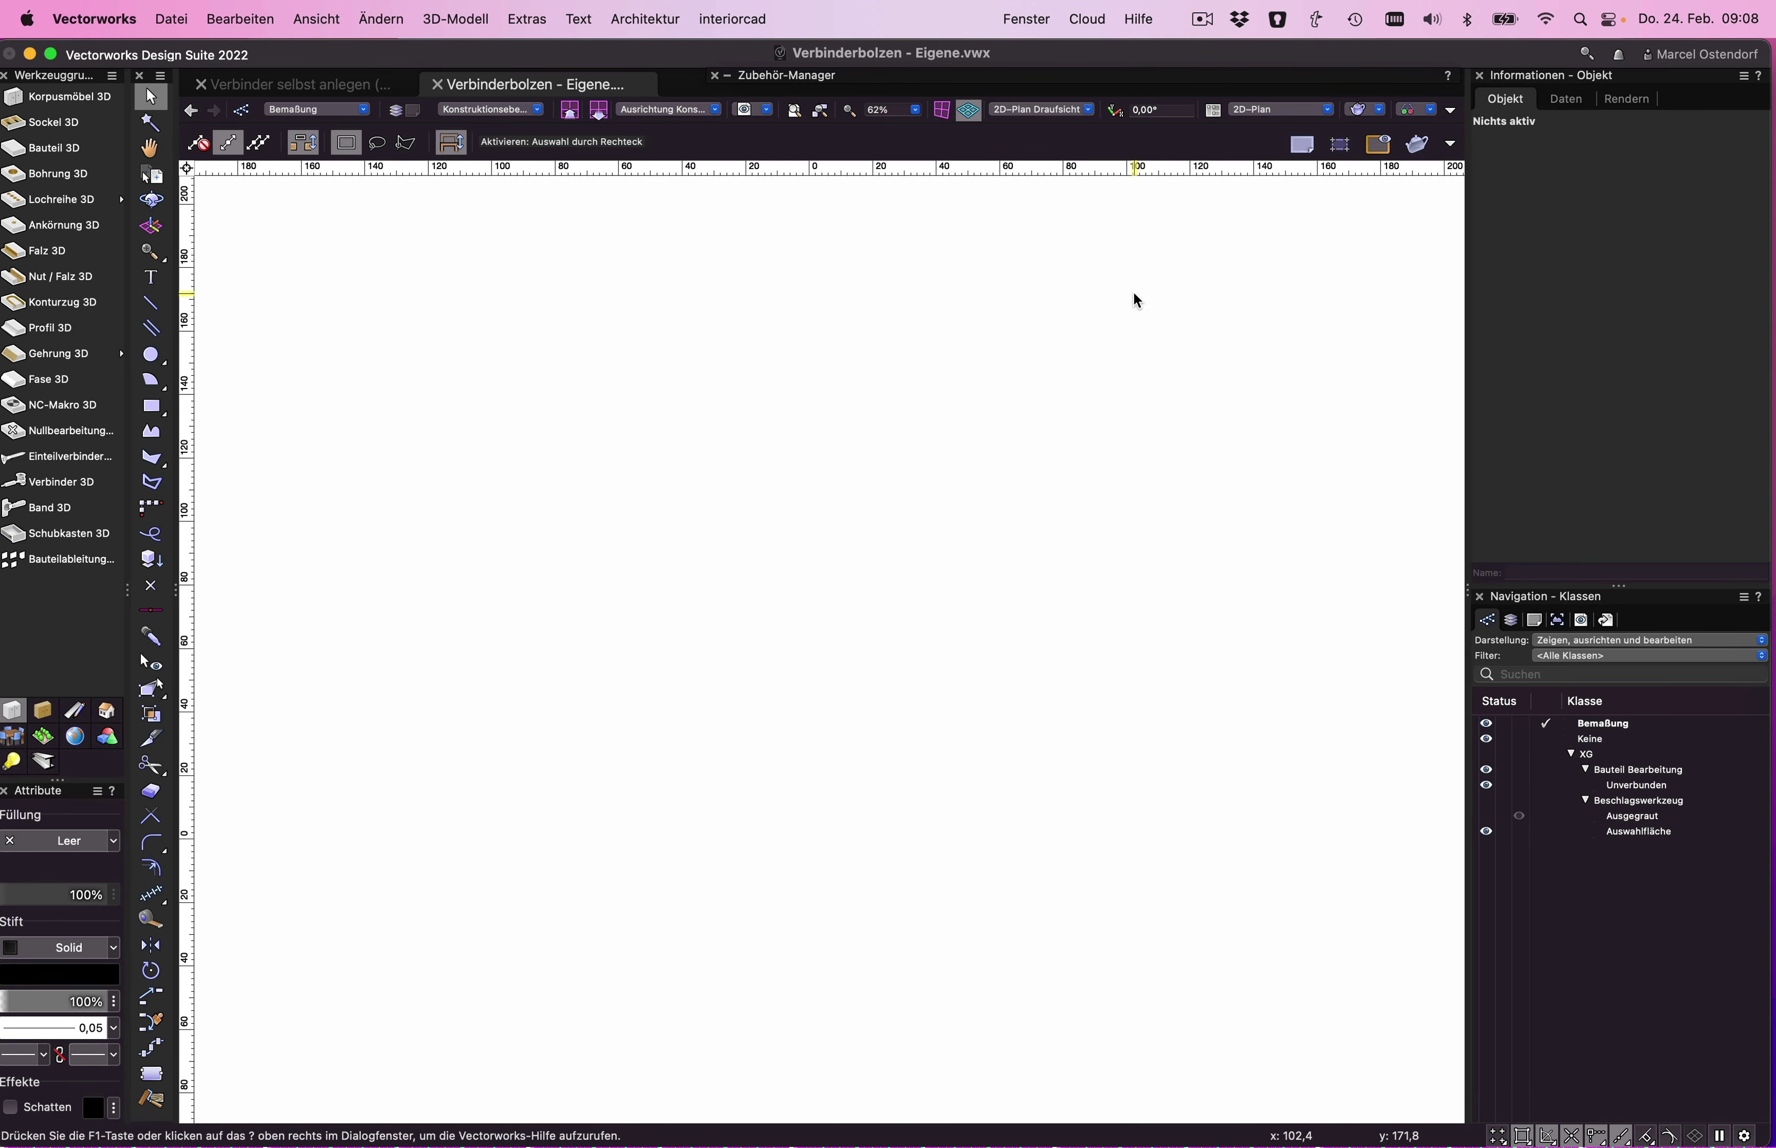
- Save and close the bolt library, then activate the Verbinder 3D tool on the cabinet
key(ctrl+s)
click(437, 85)
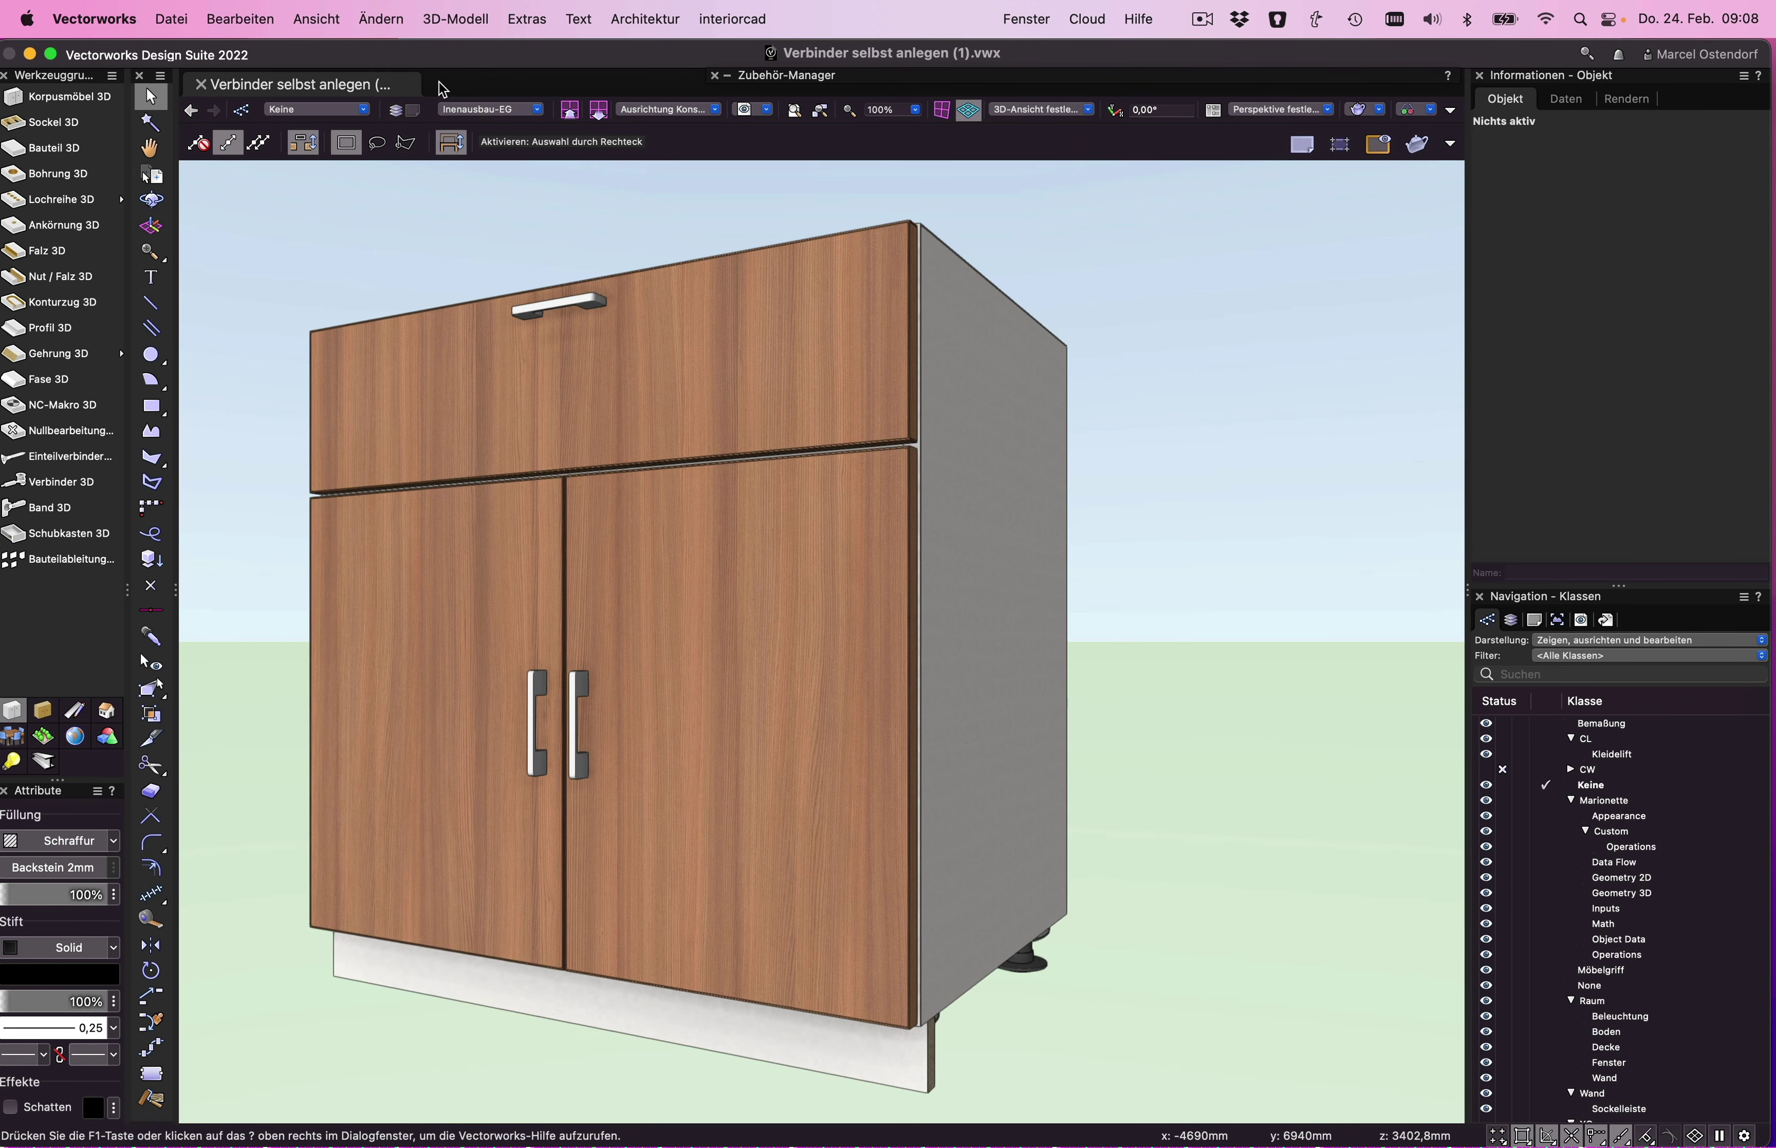
click(391, 364)
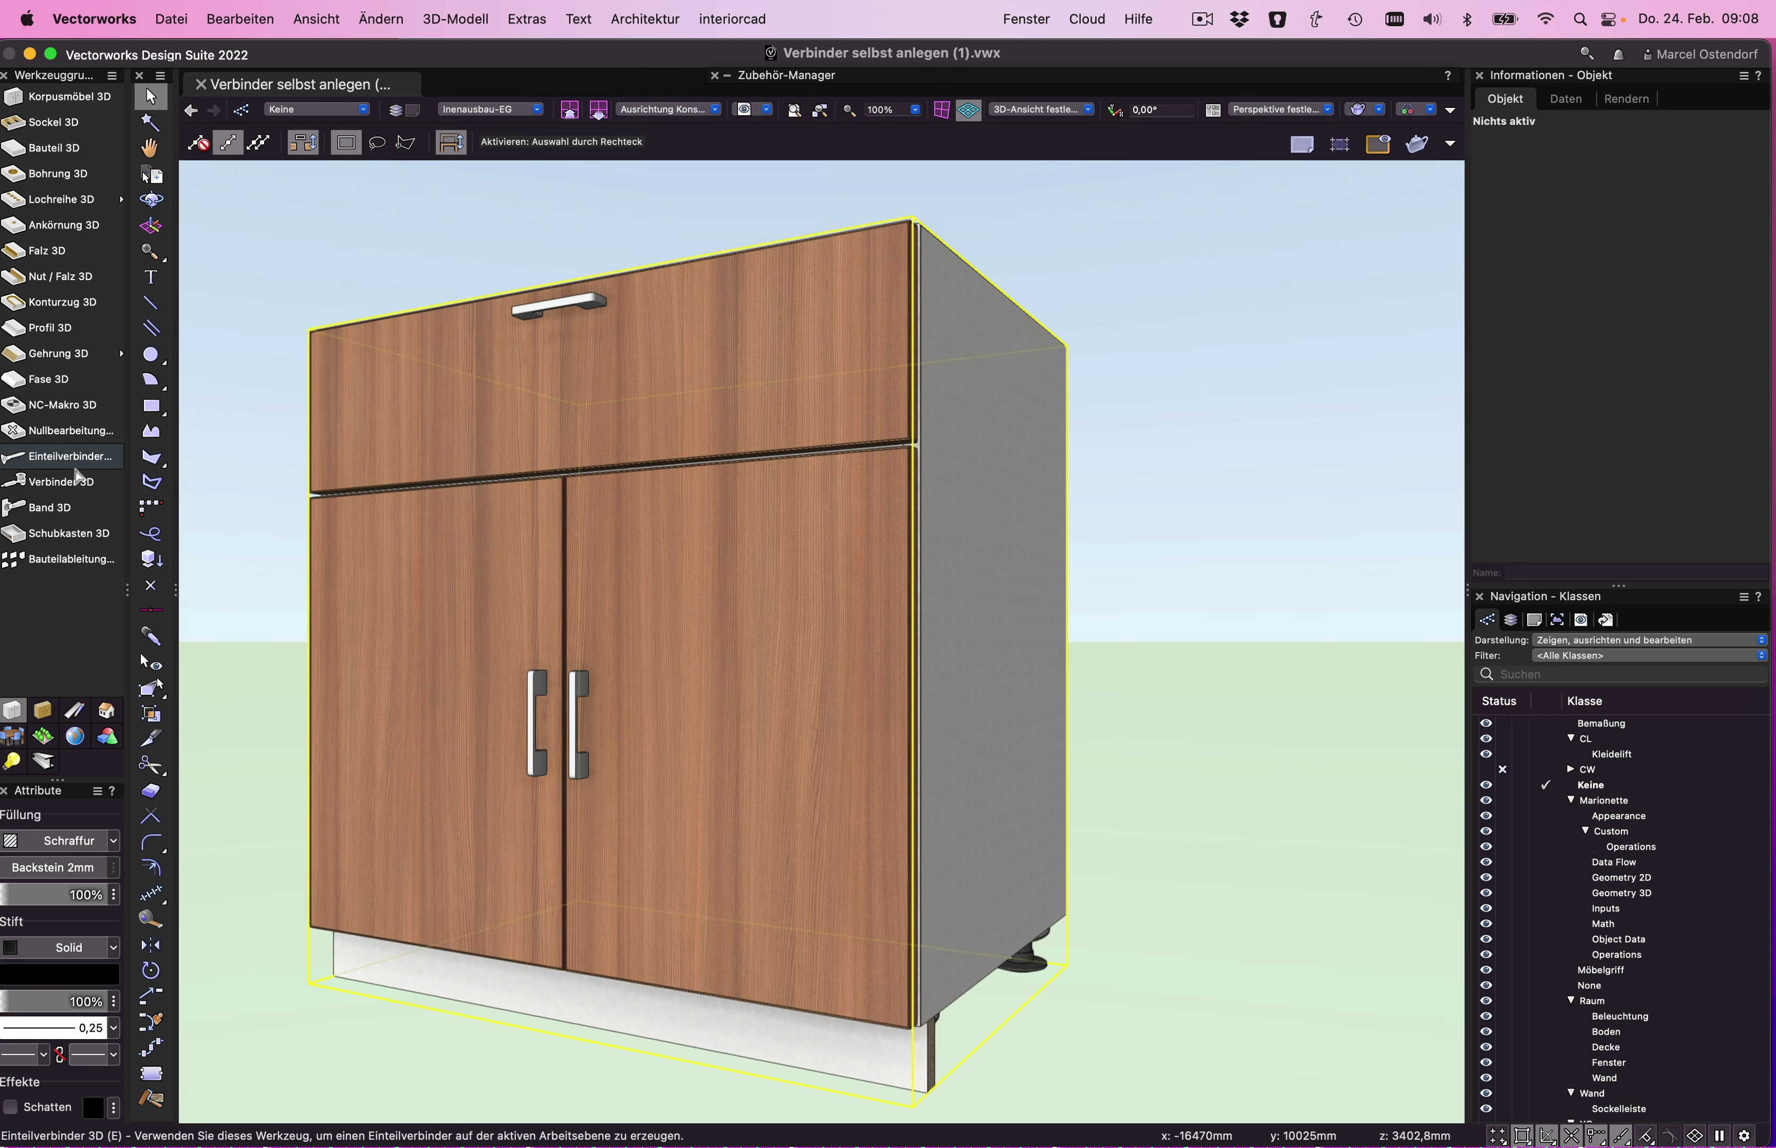
click(68, 484)
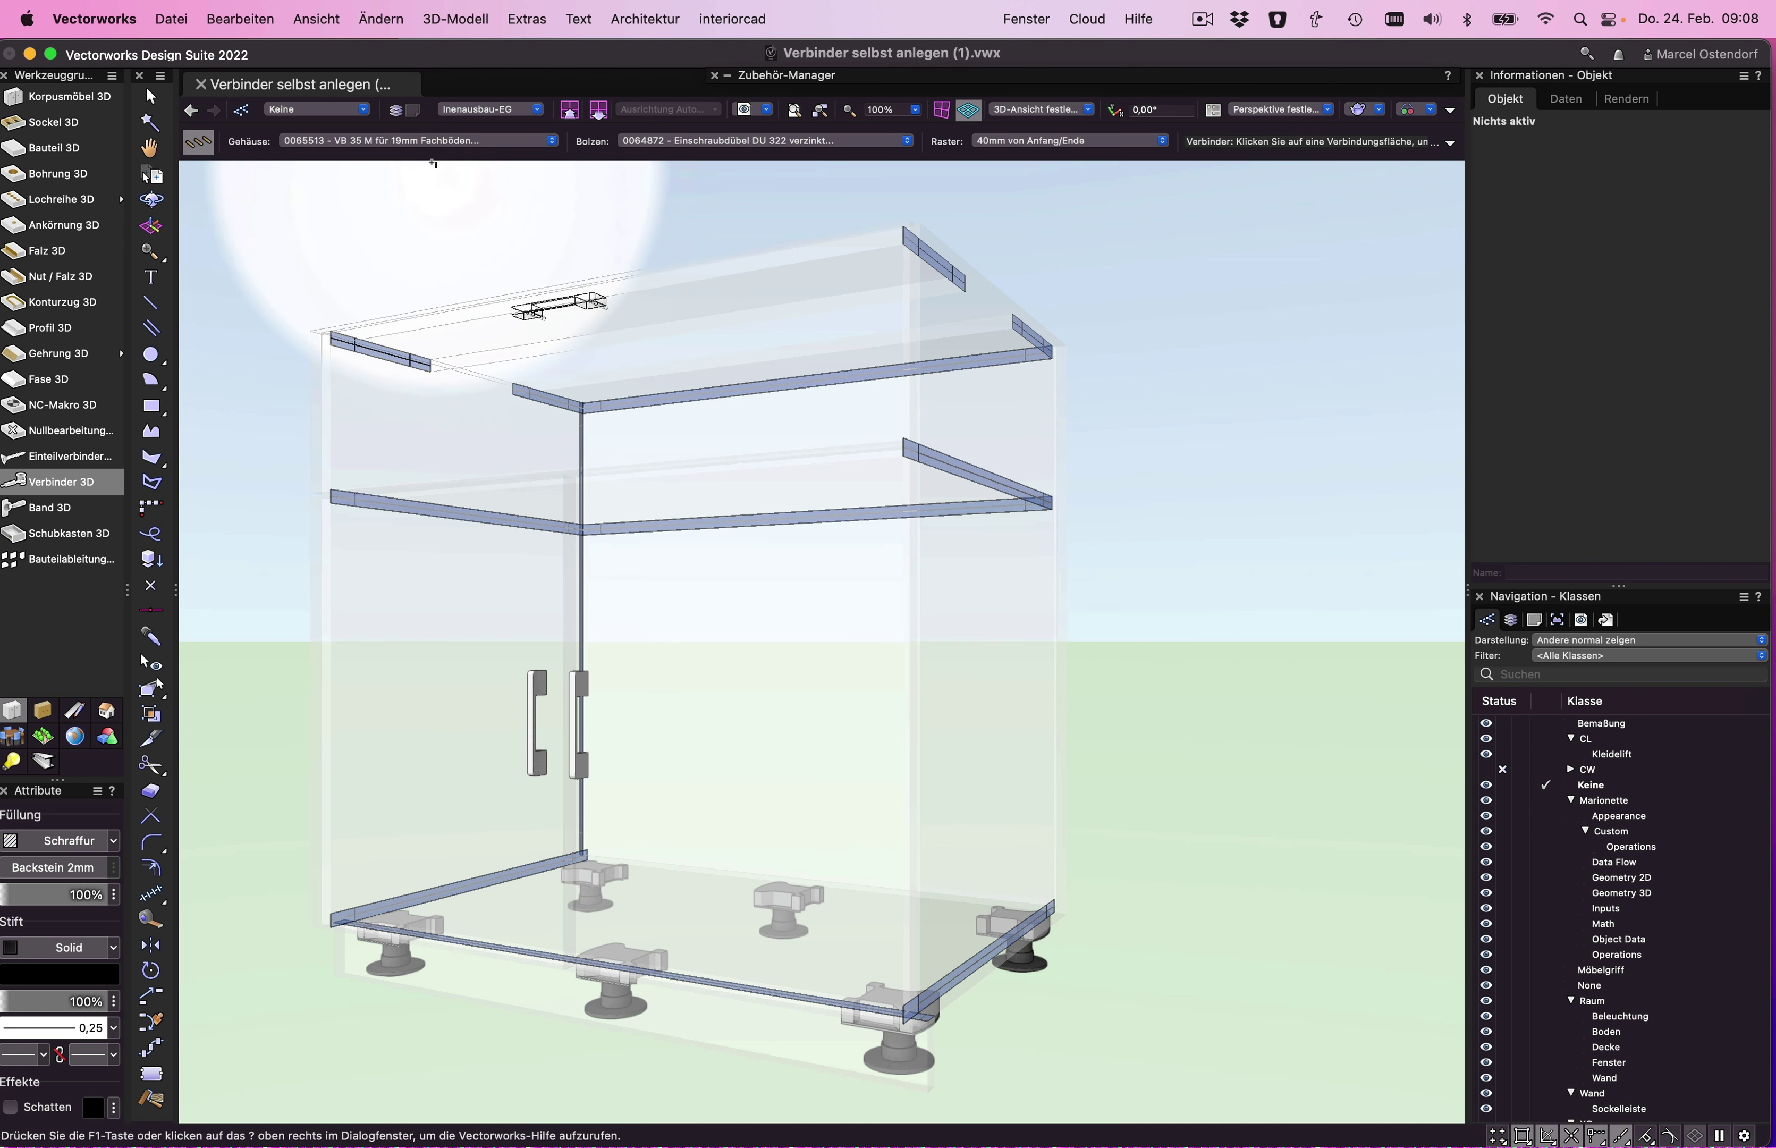
- Choose 'Minifix 15 mit Abdeckrand, 13,5 mm' from Weitere Beschläge as the connector housing
click(401, 142)
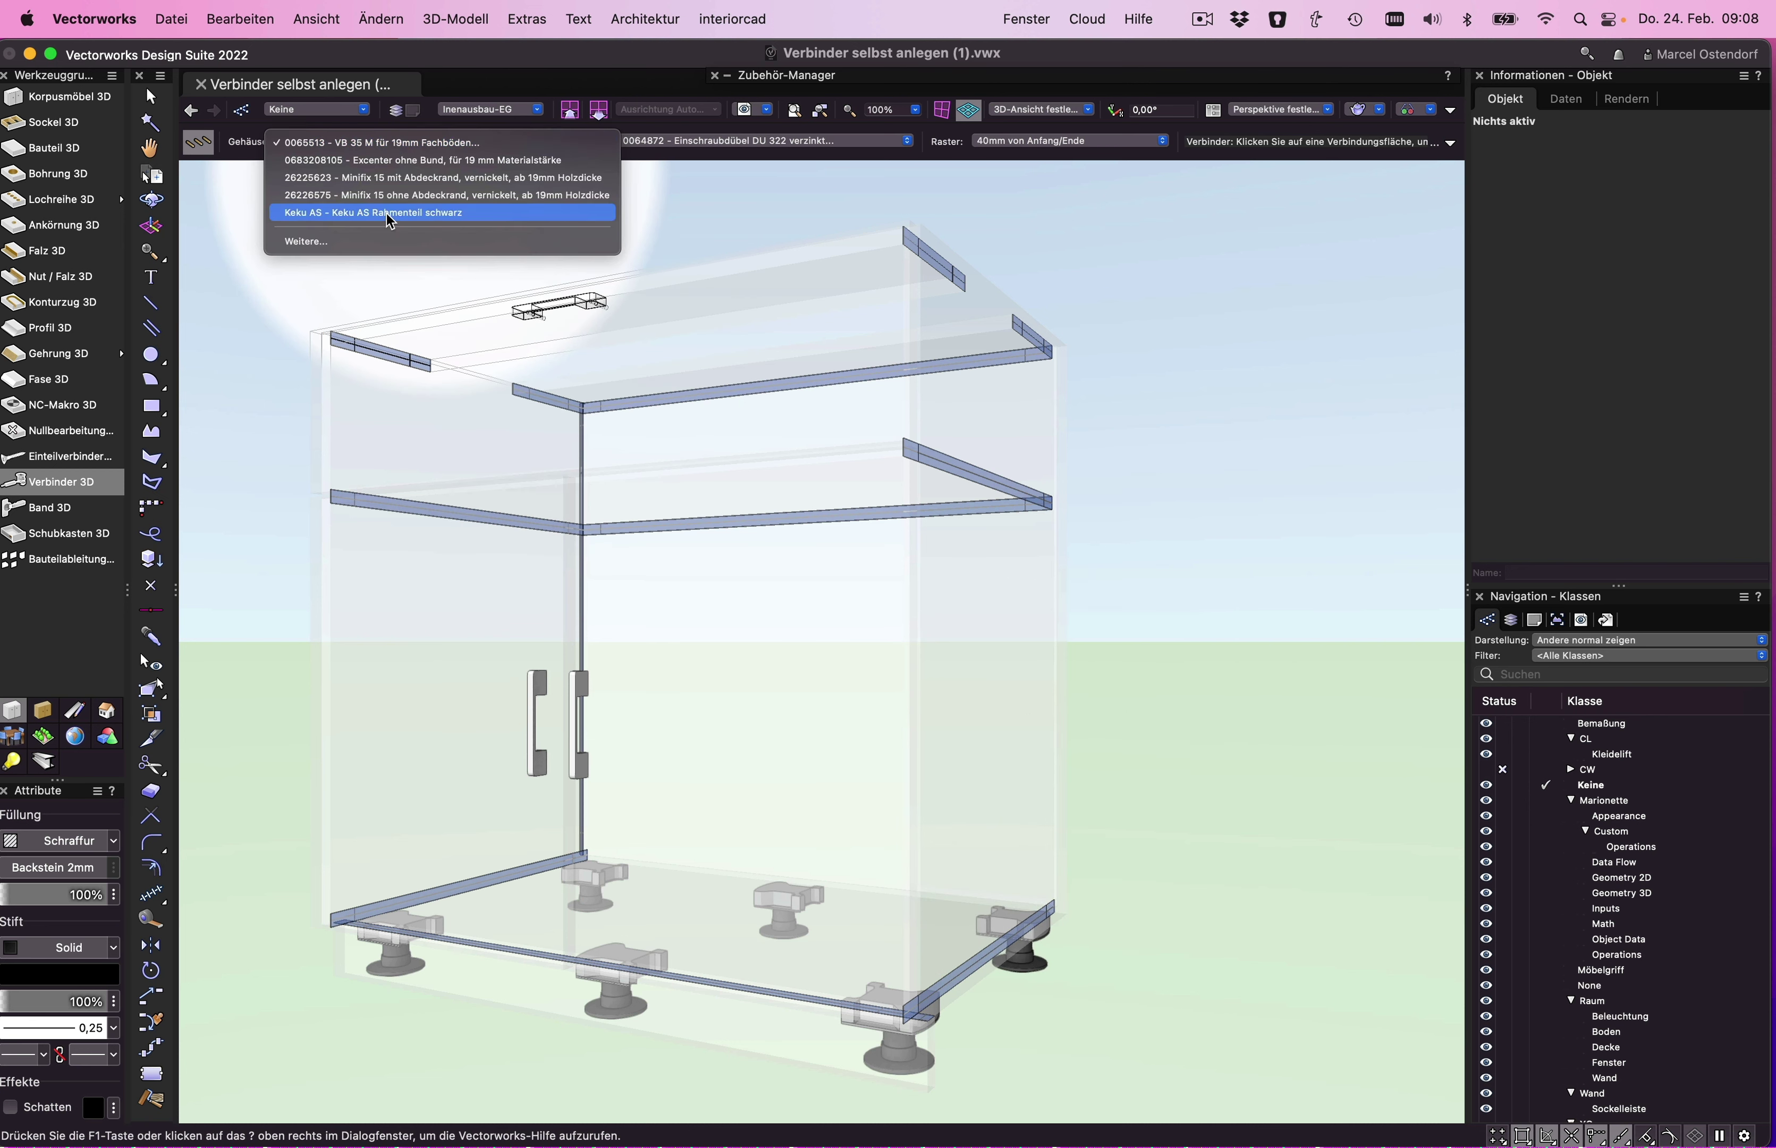
click(358, 241)
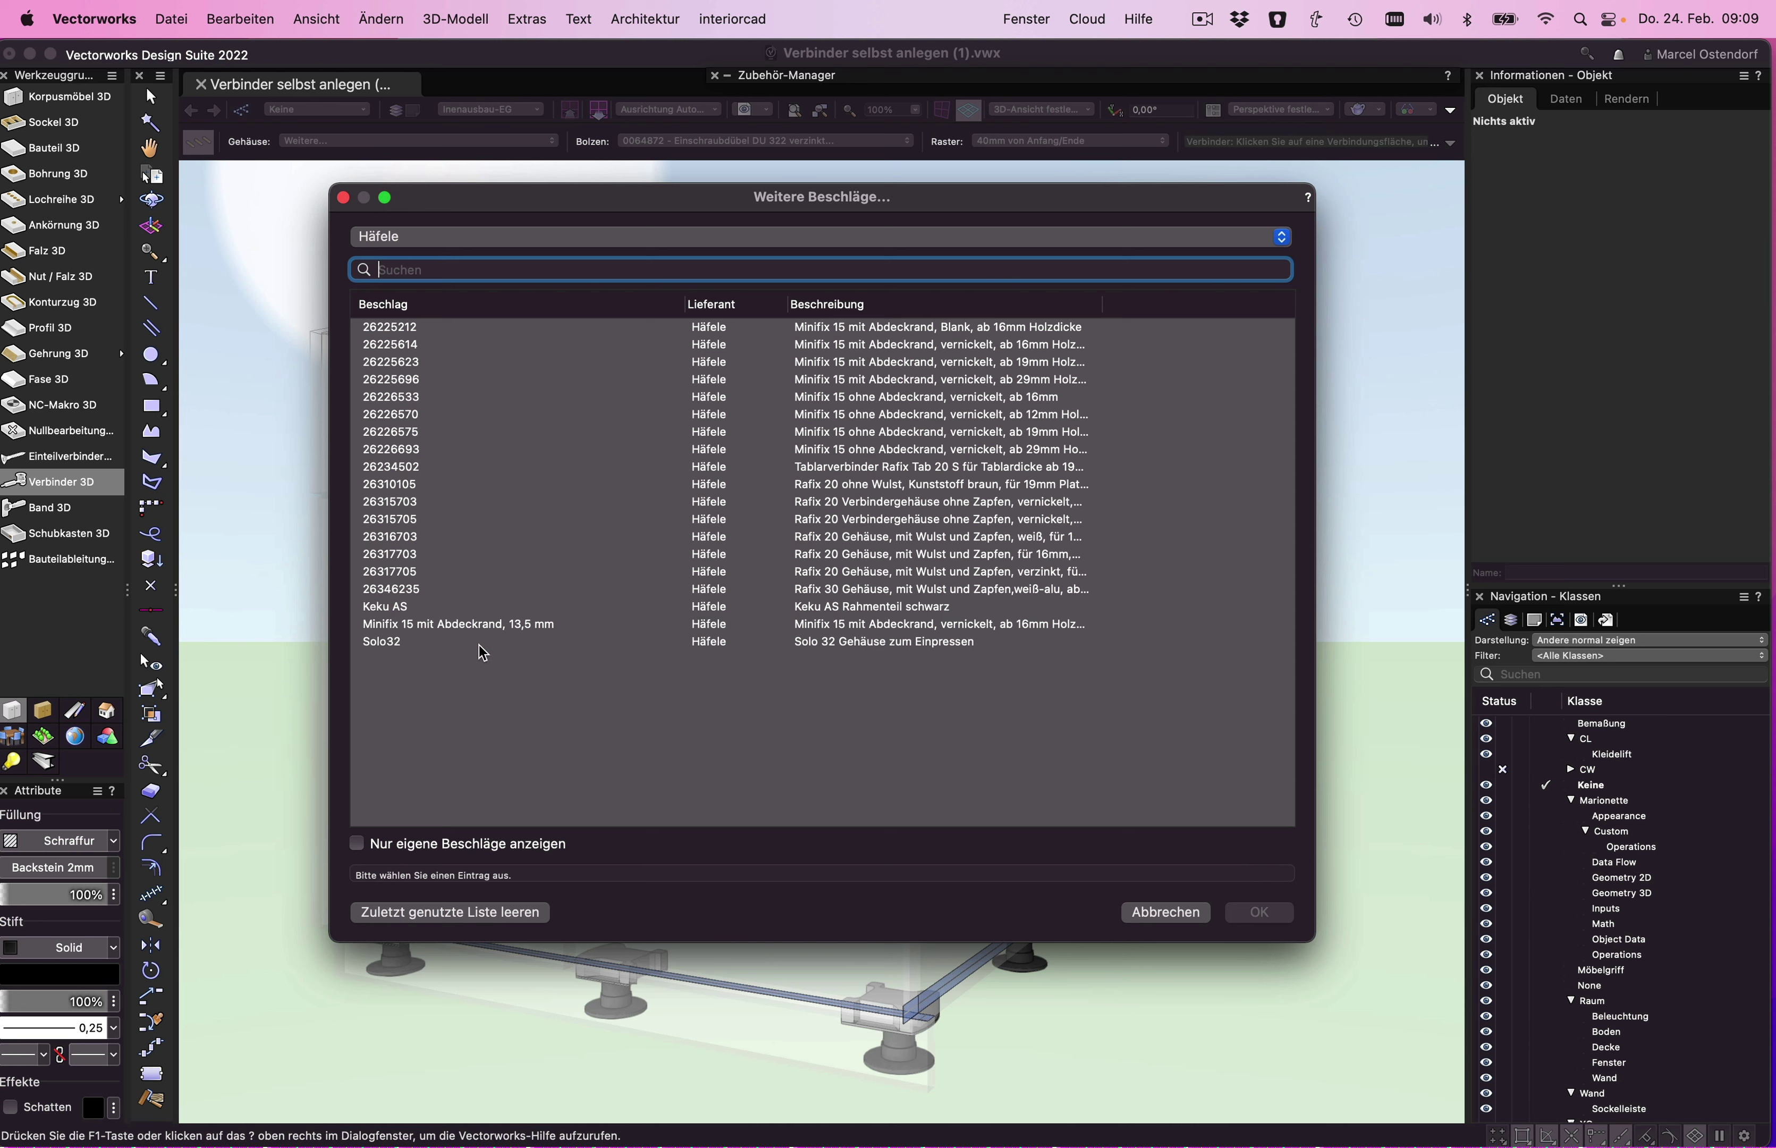
click(526, 625)
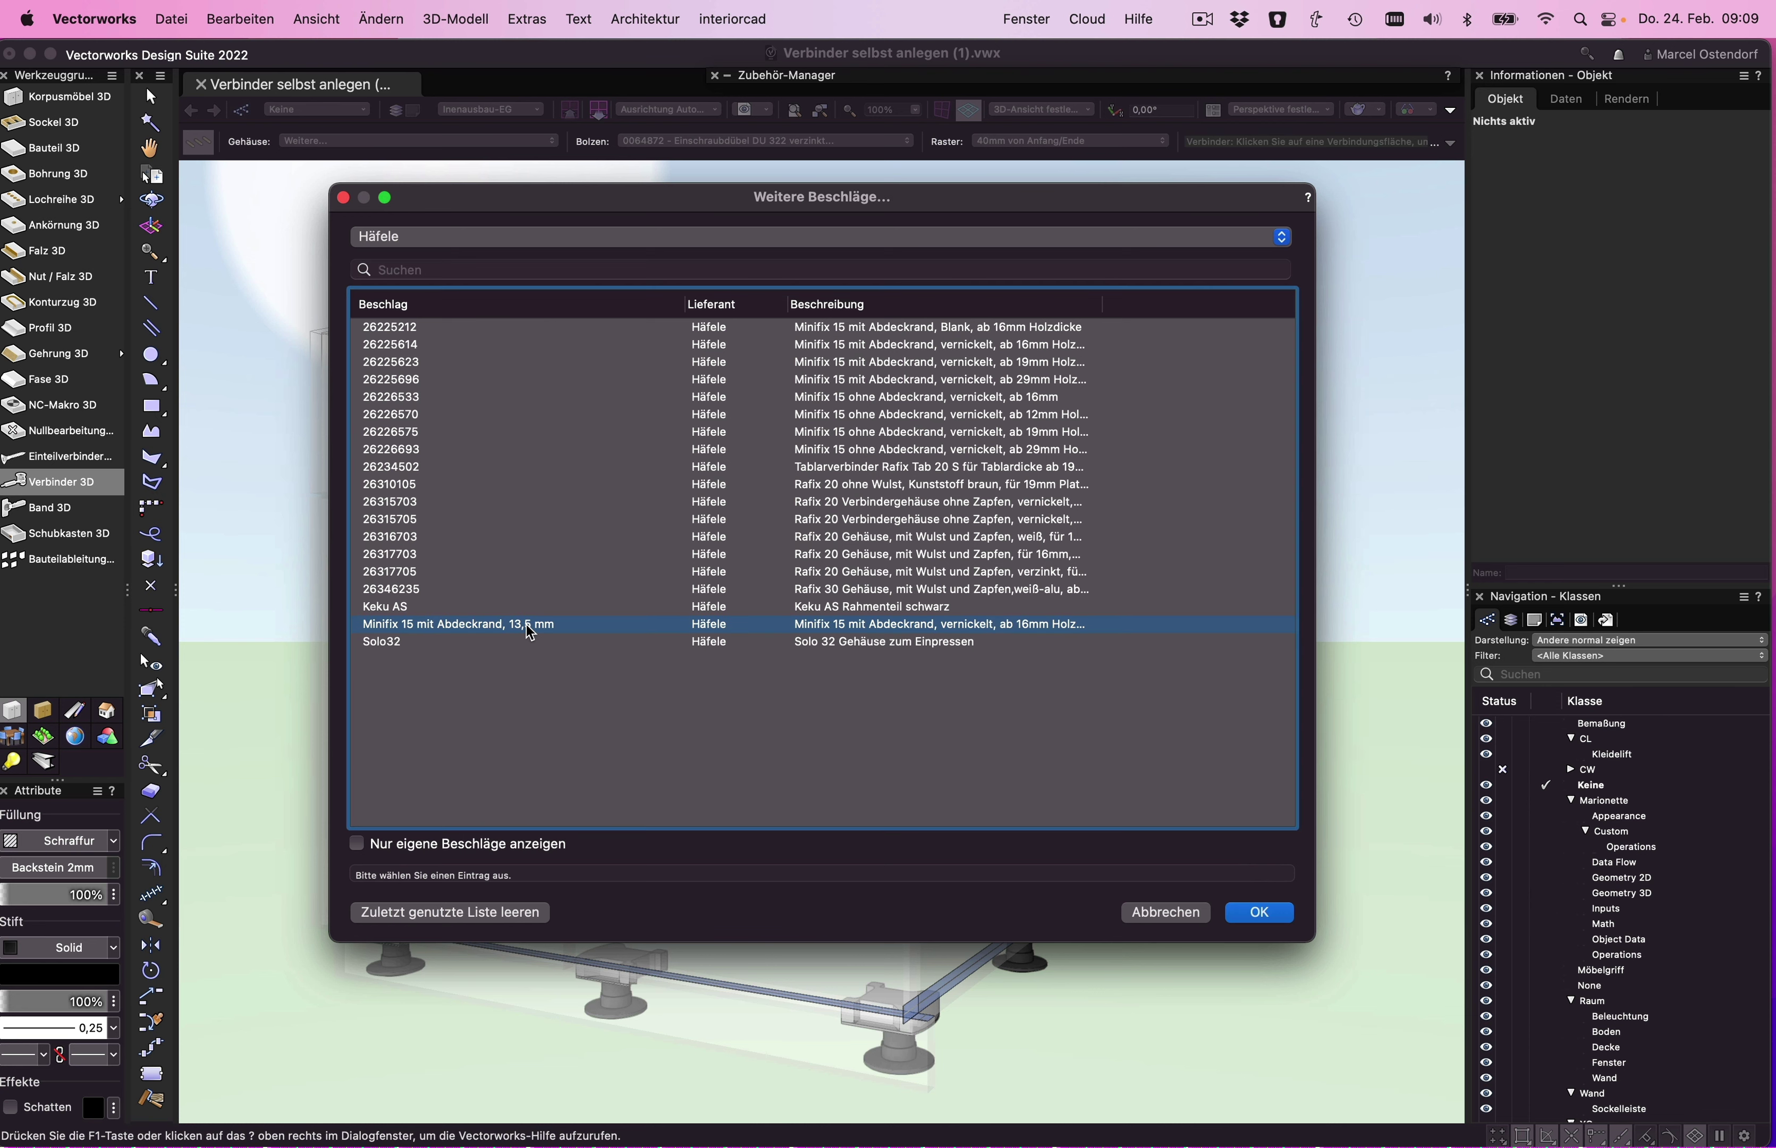
click(1269, 917)
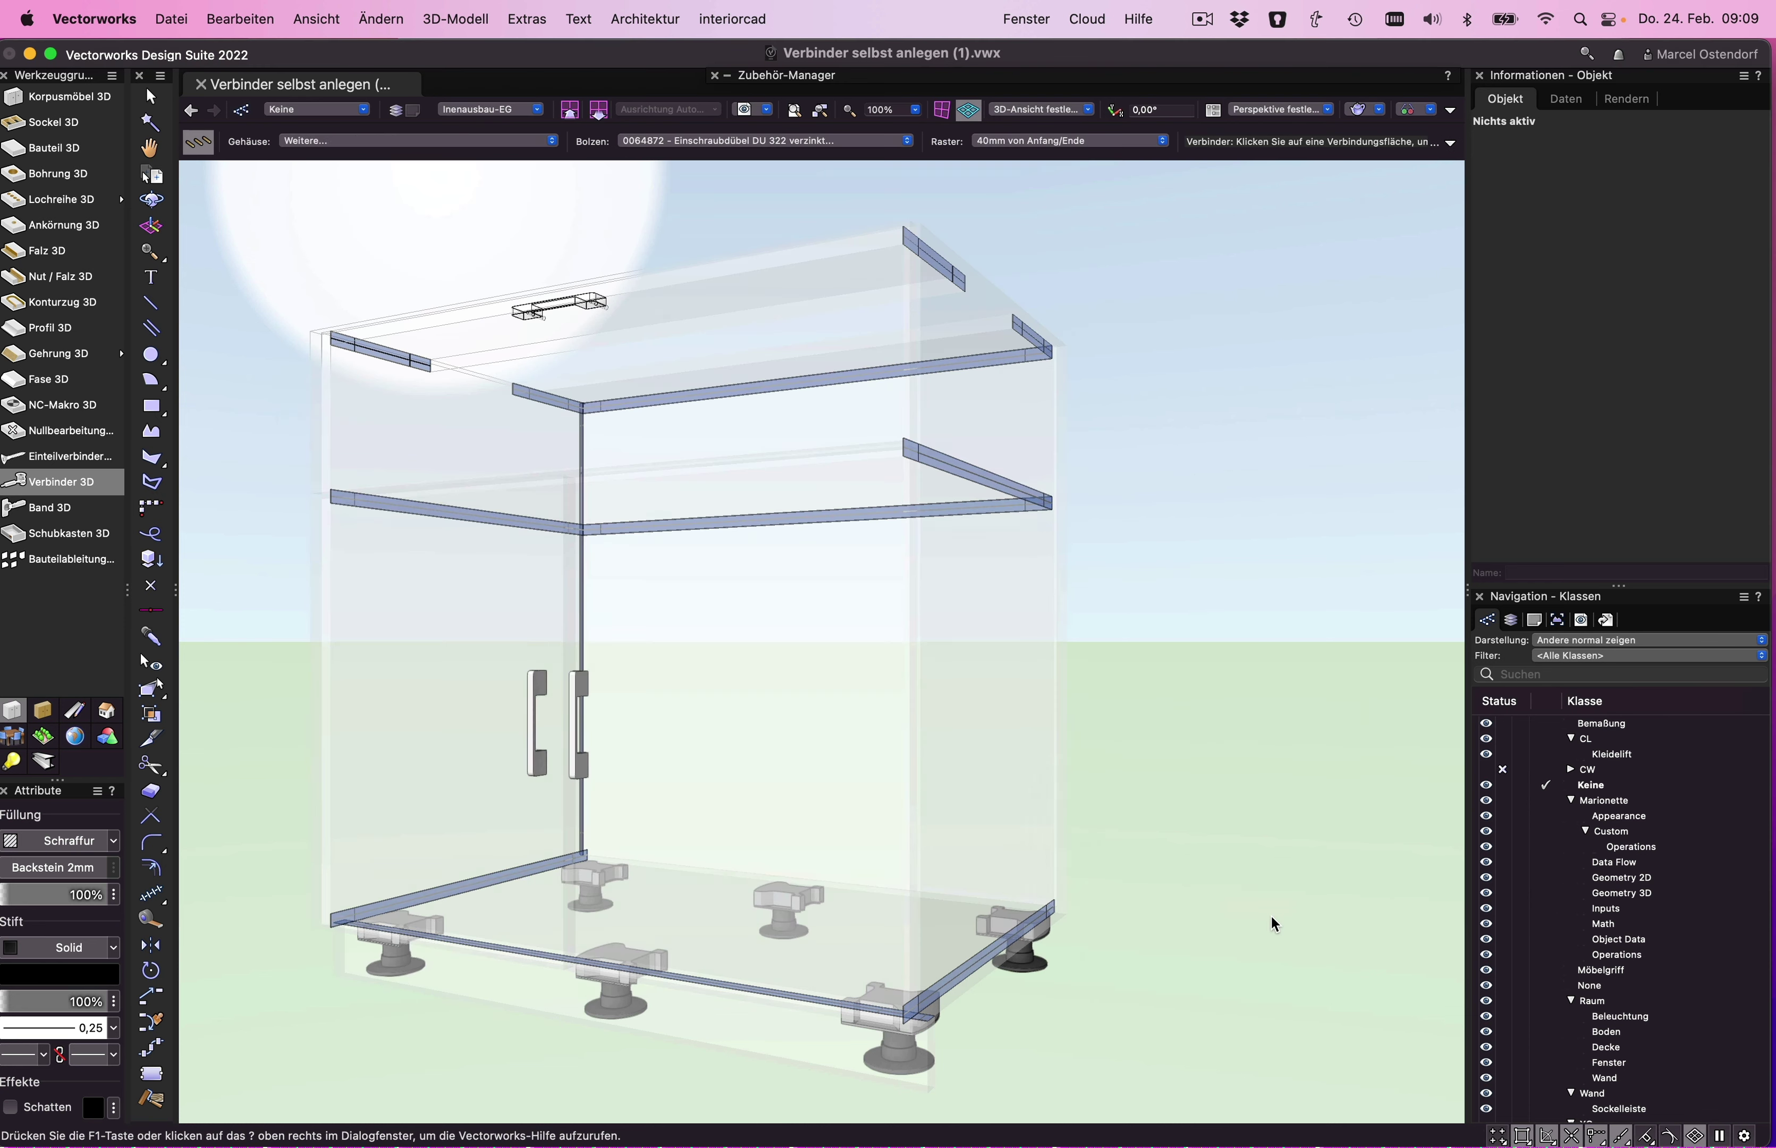
click(448, 140)
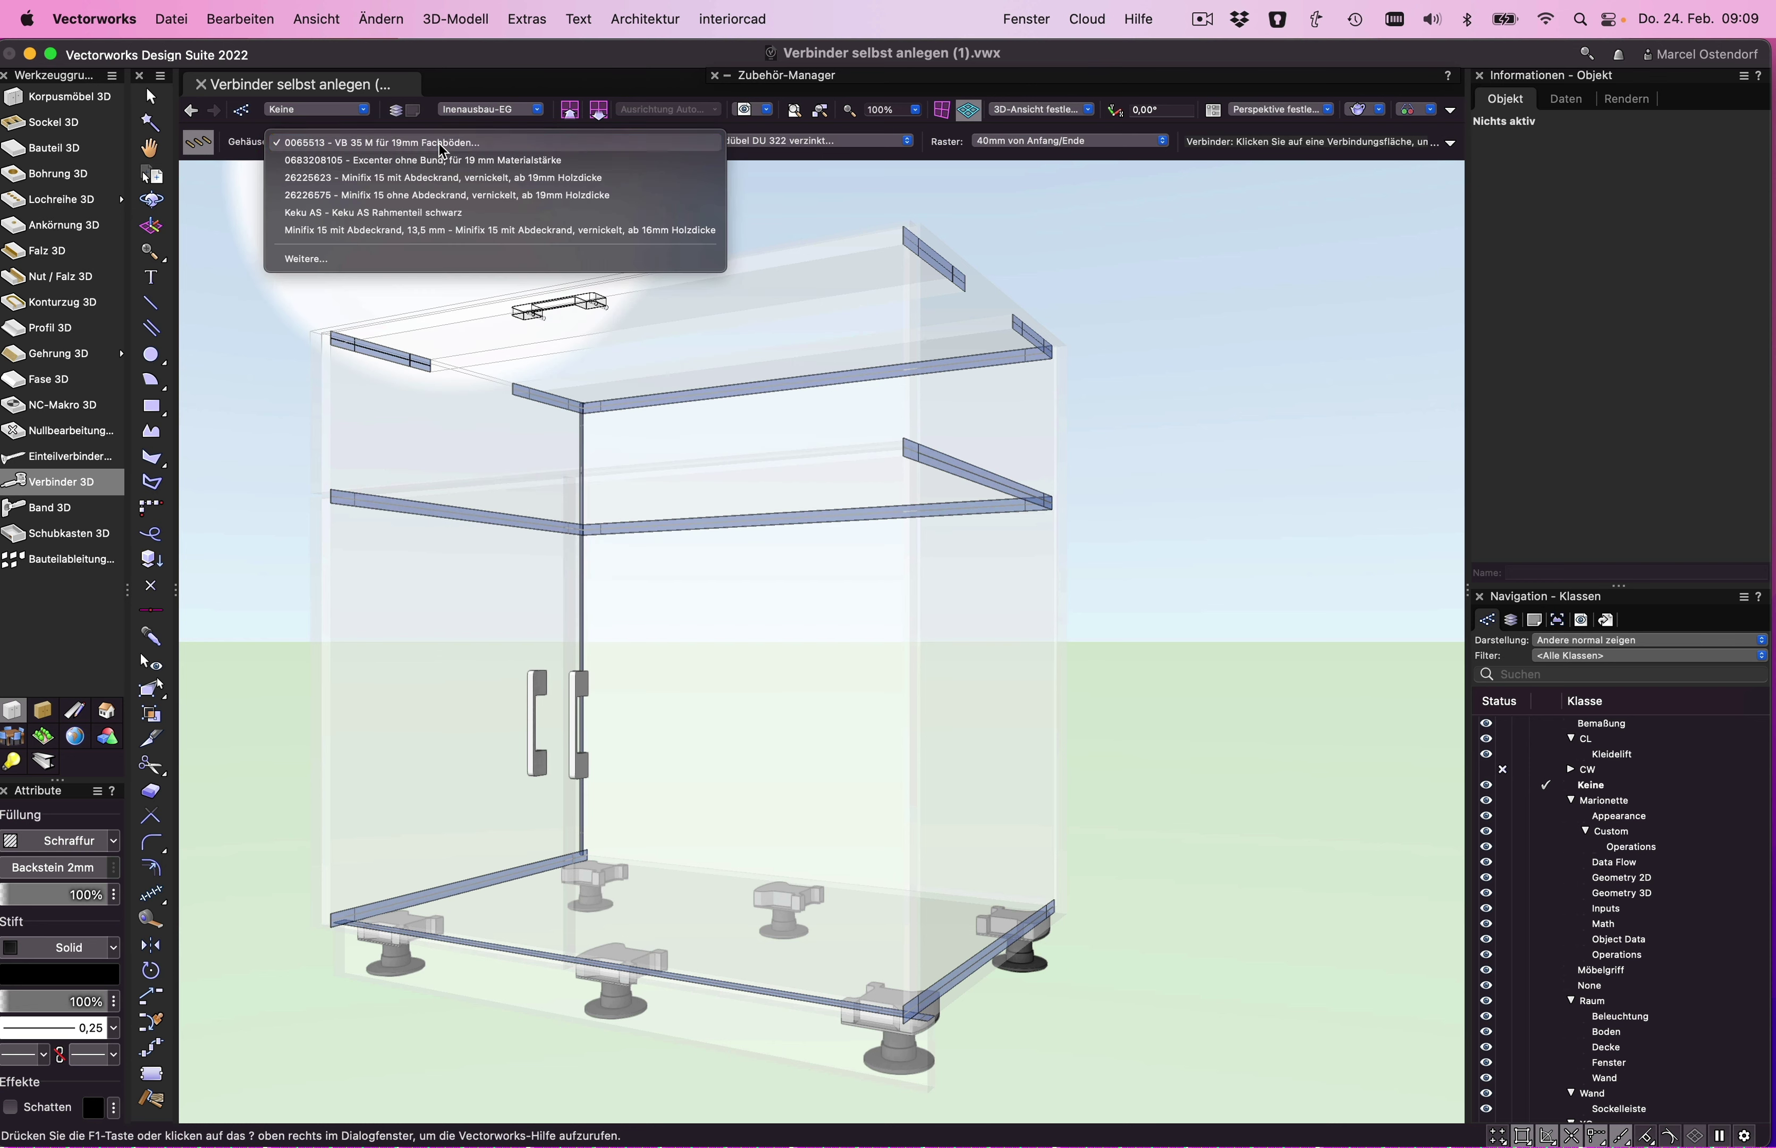
click(445, 231)
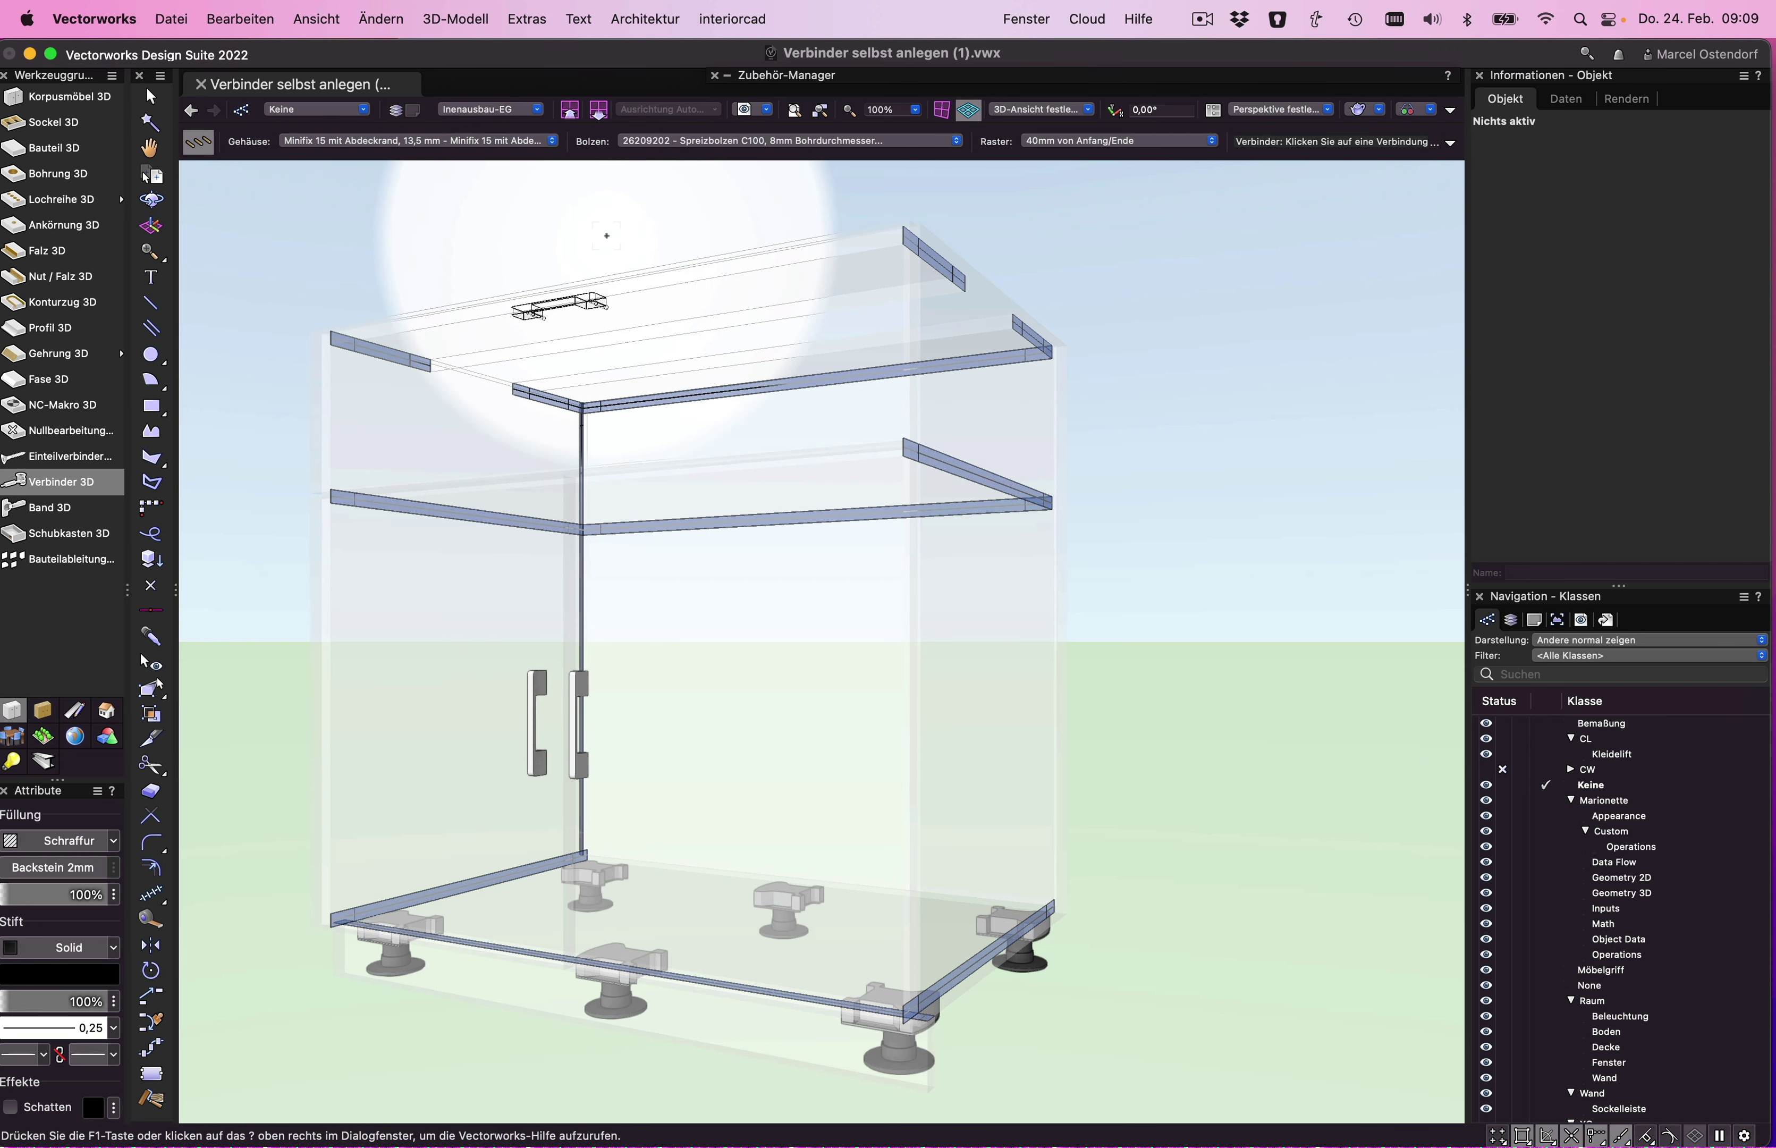
- Keep 26209202 Spreizbolzen C100 as bolt and place connectors on the top rear connection
click(789, 141)
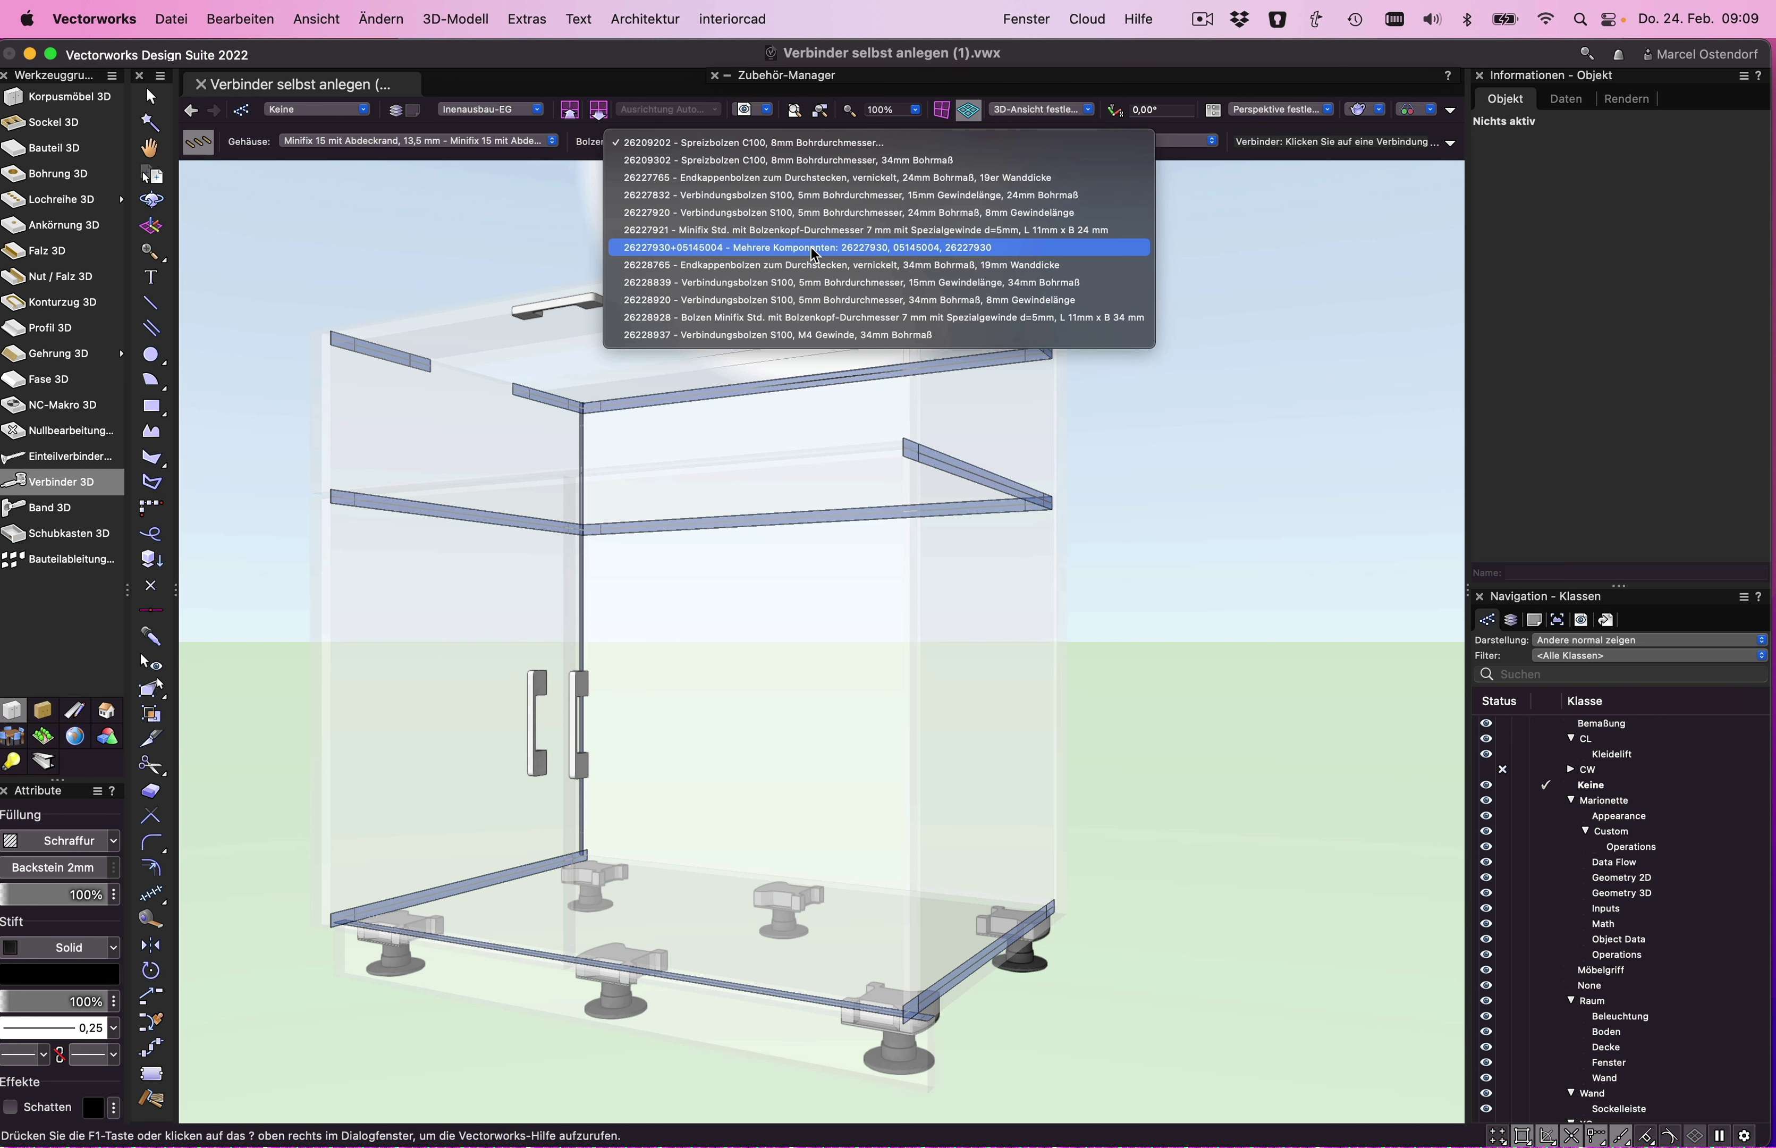
click(764, 144)
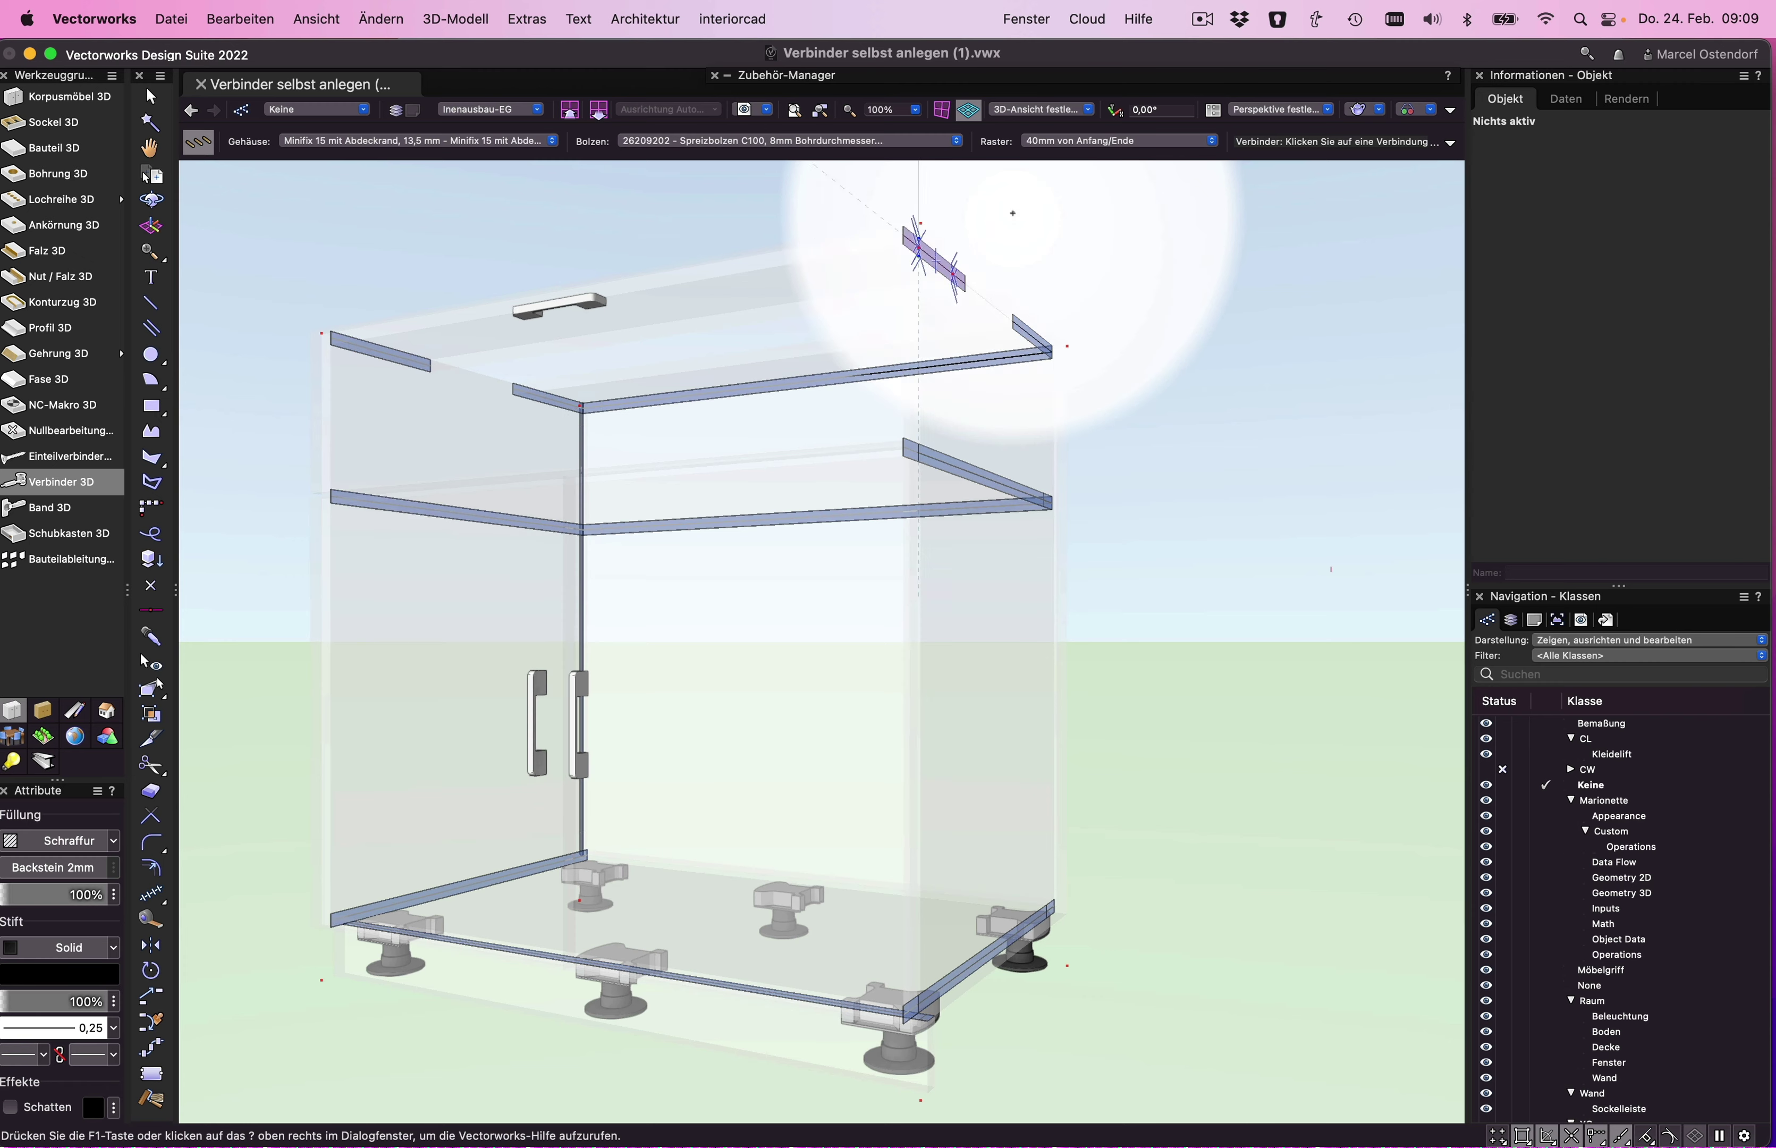
click(920, 248)
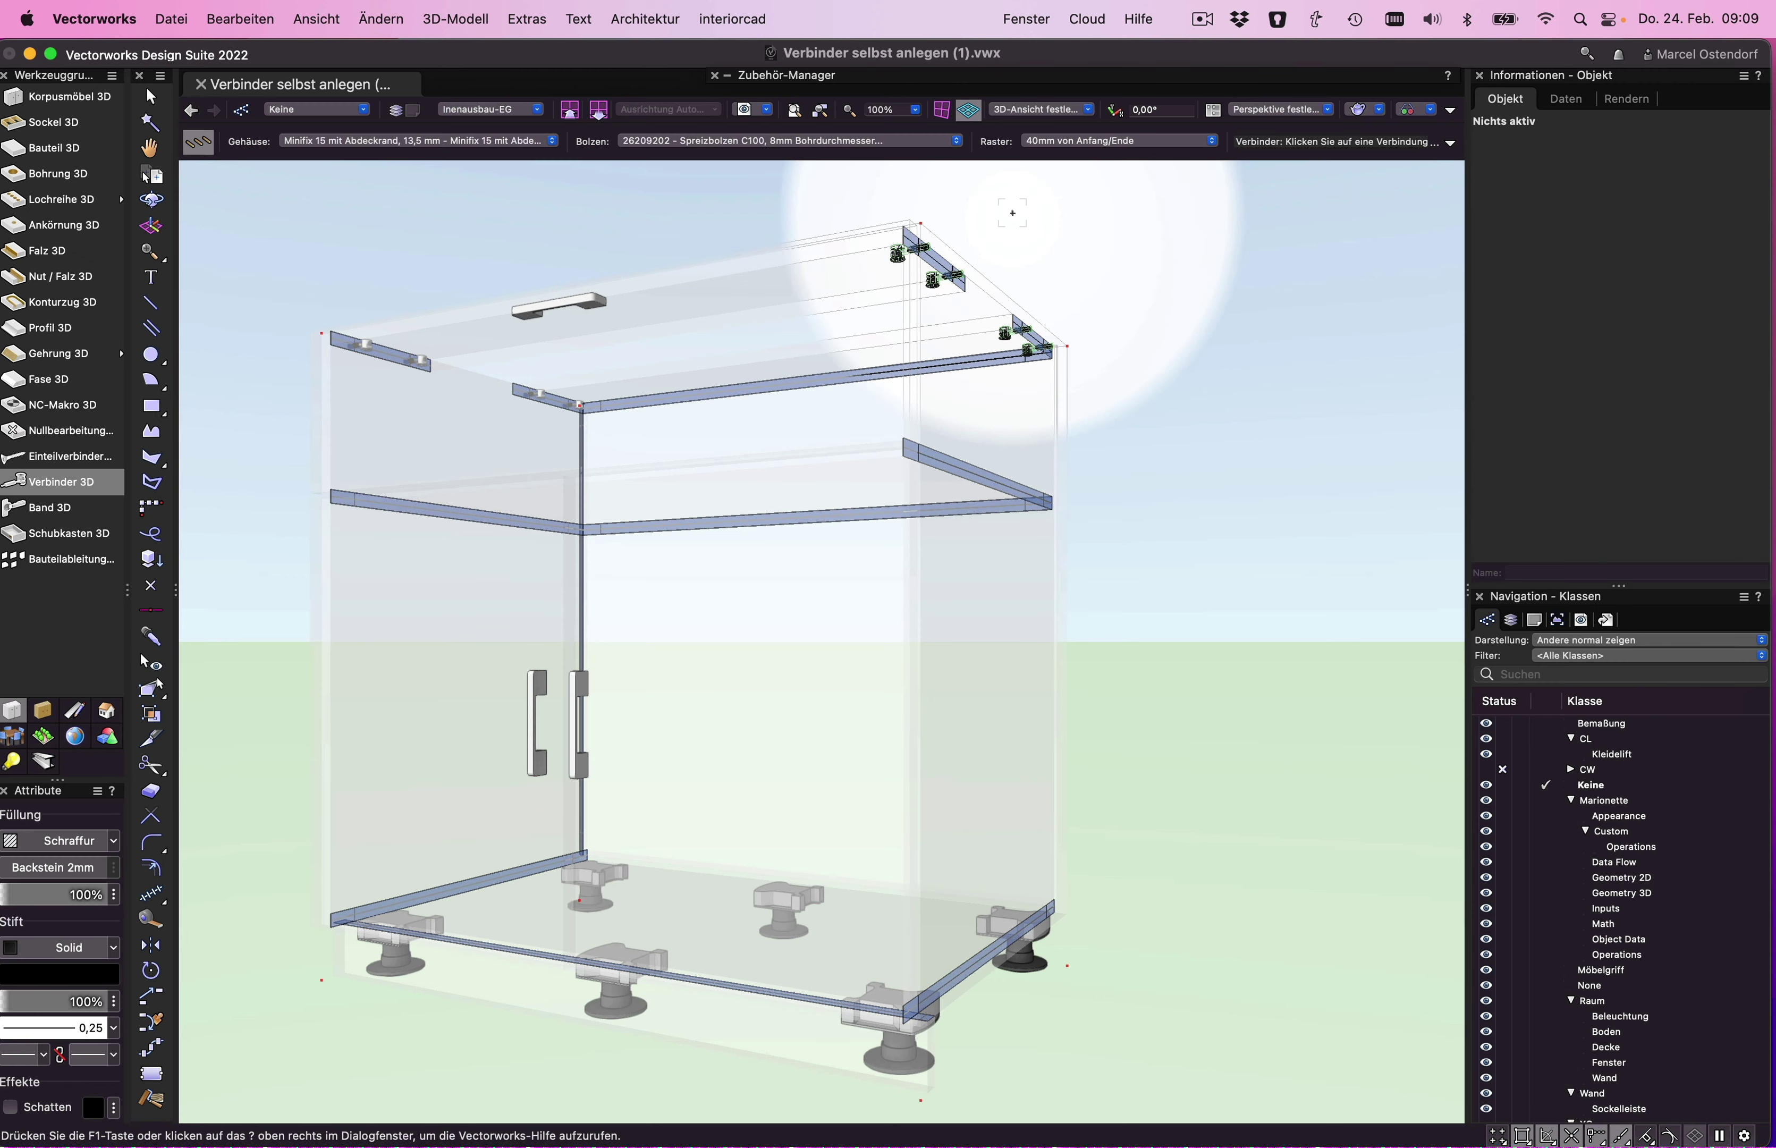
- Show the cabinet as wireframe and open the placed connector in front view
key(x)
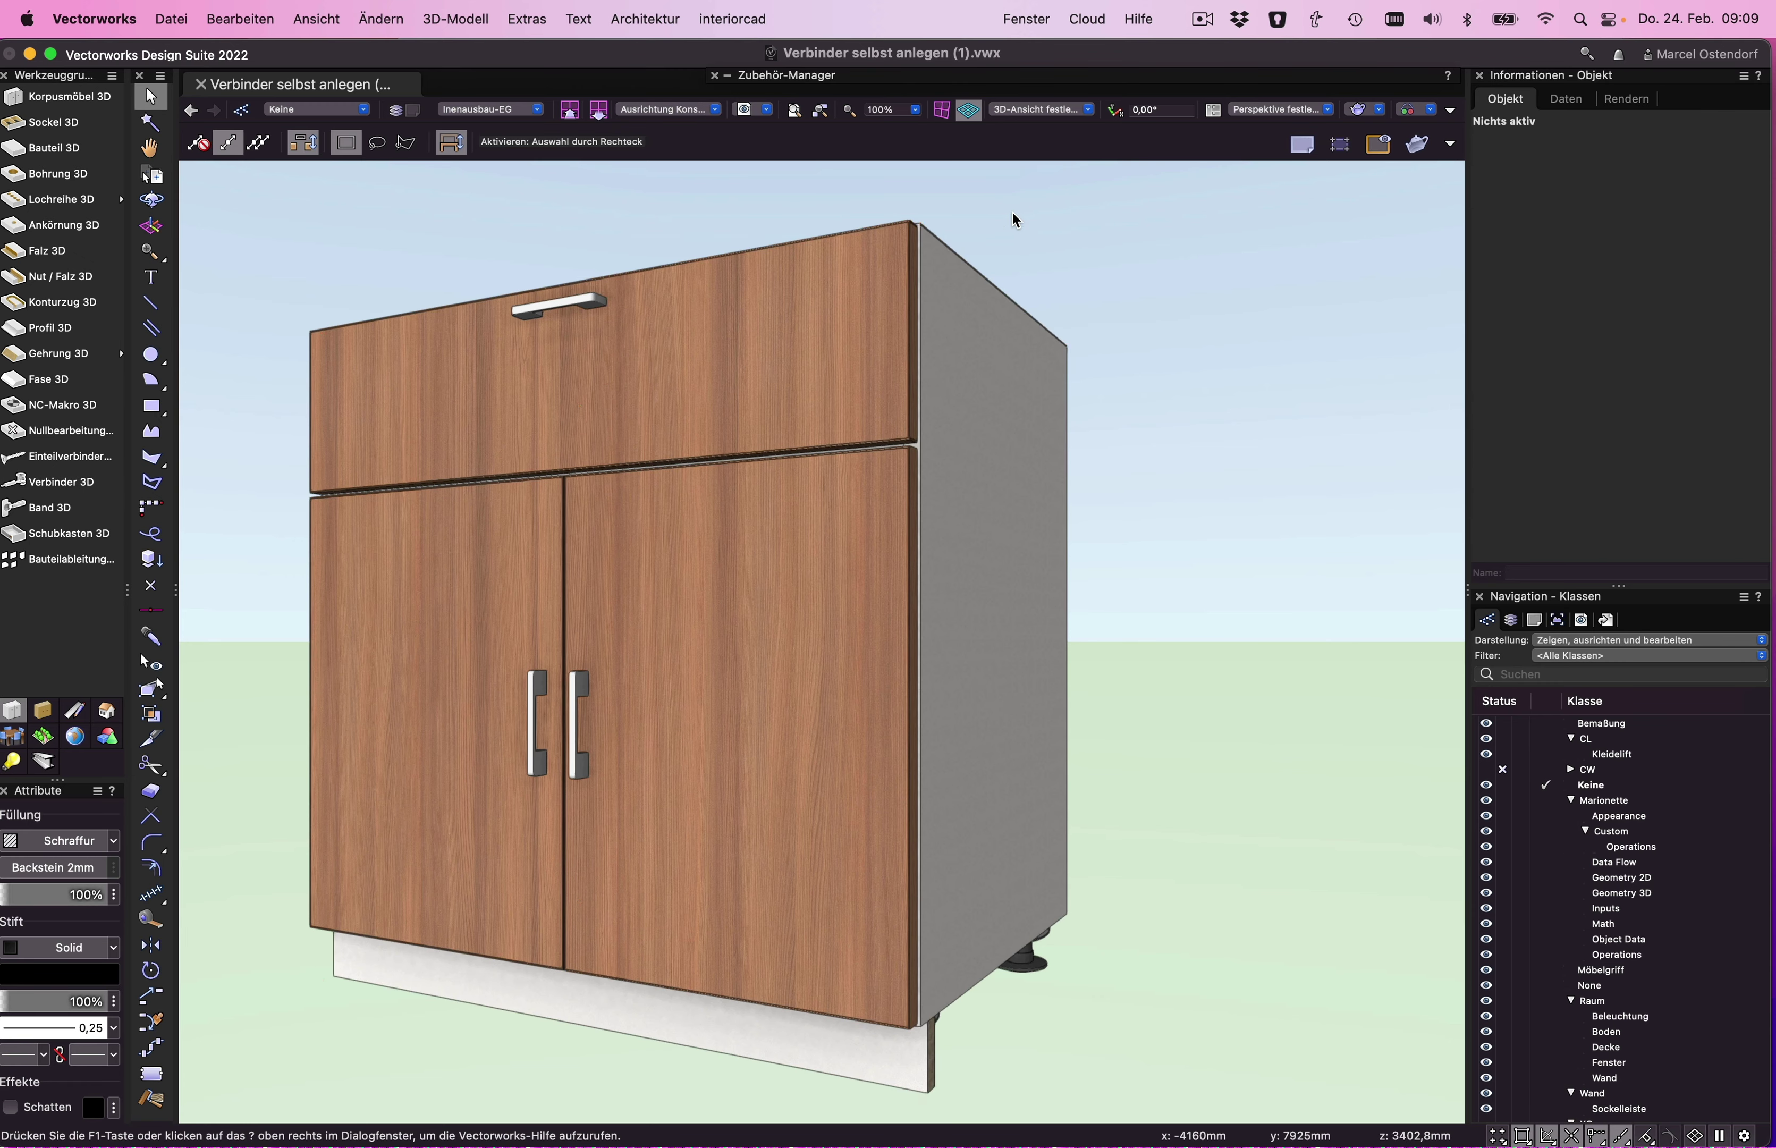
key(super+shift+w)
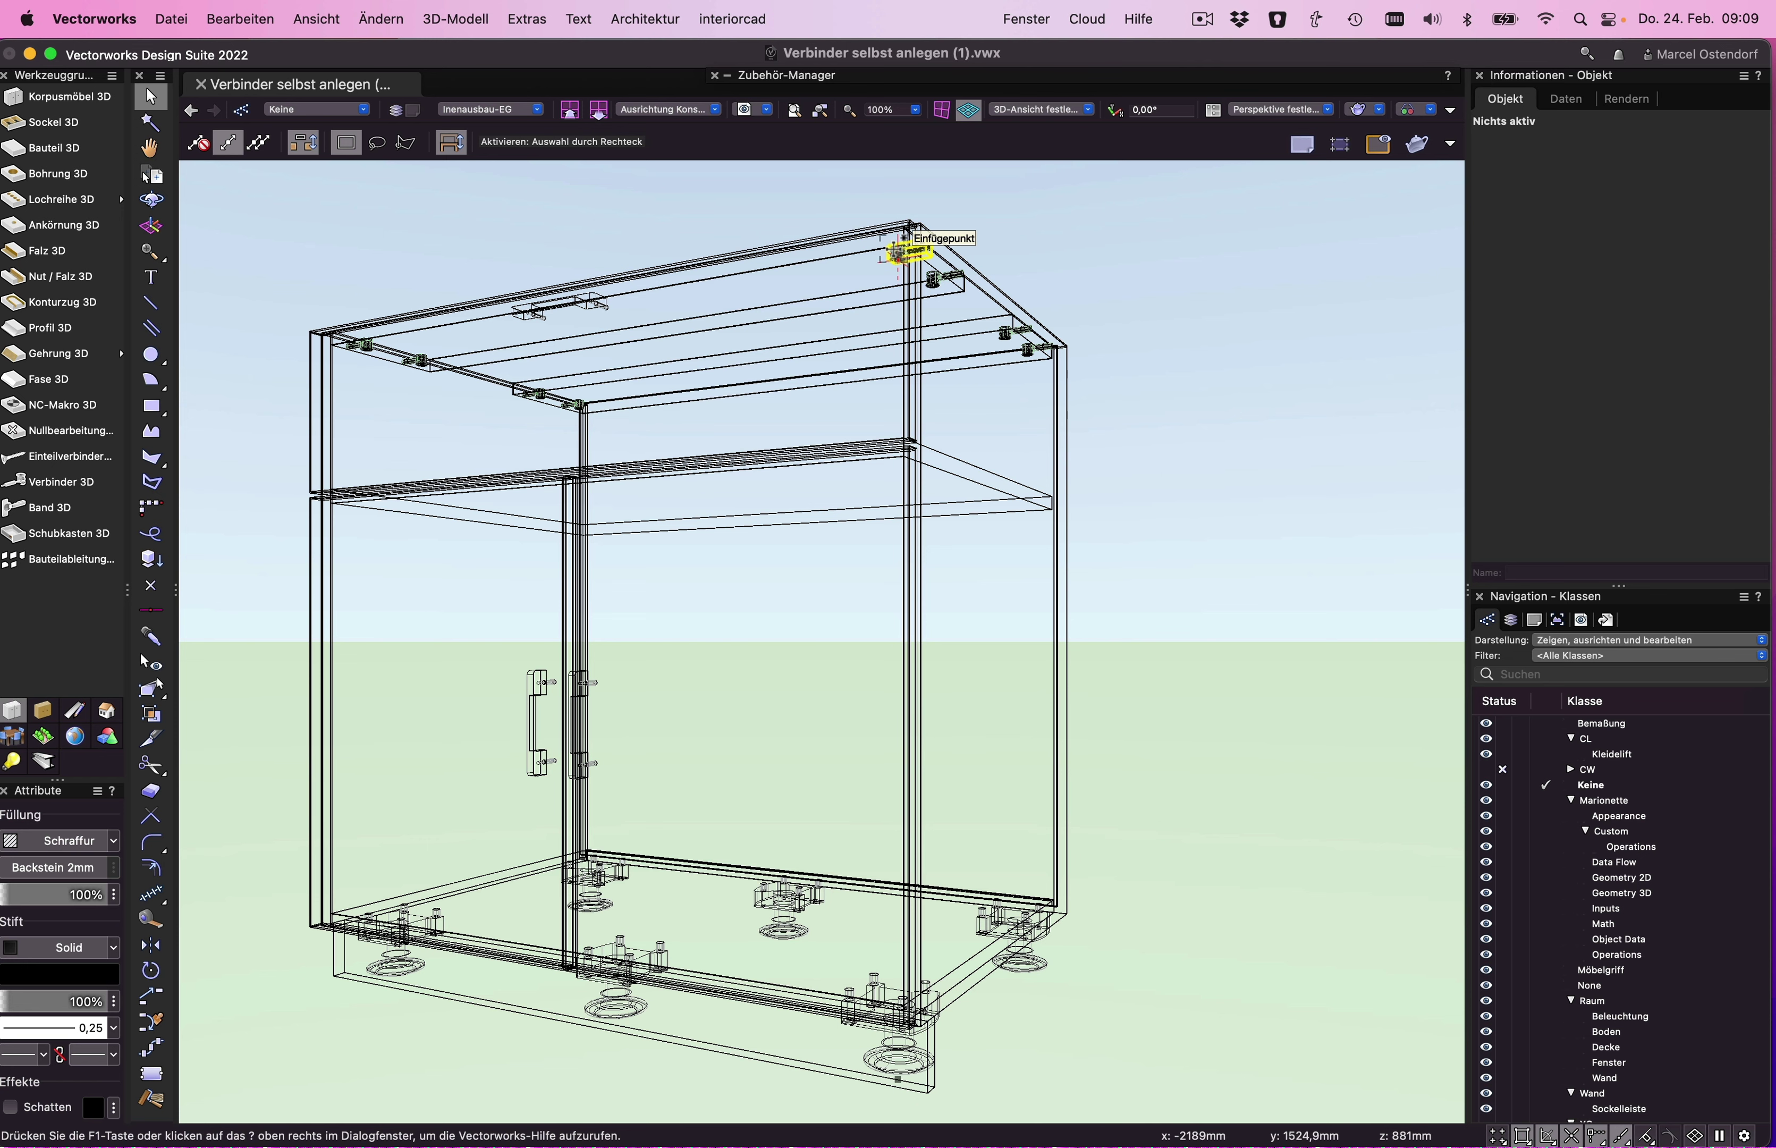
double_click(905, 246)
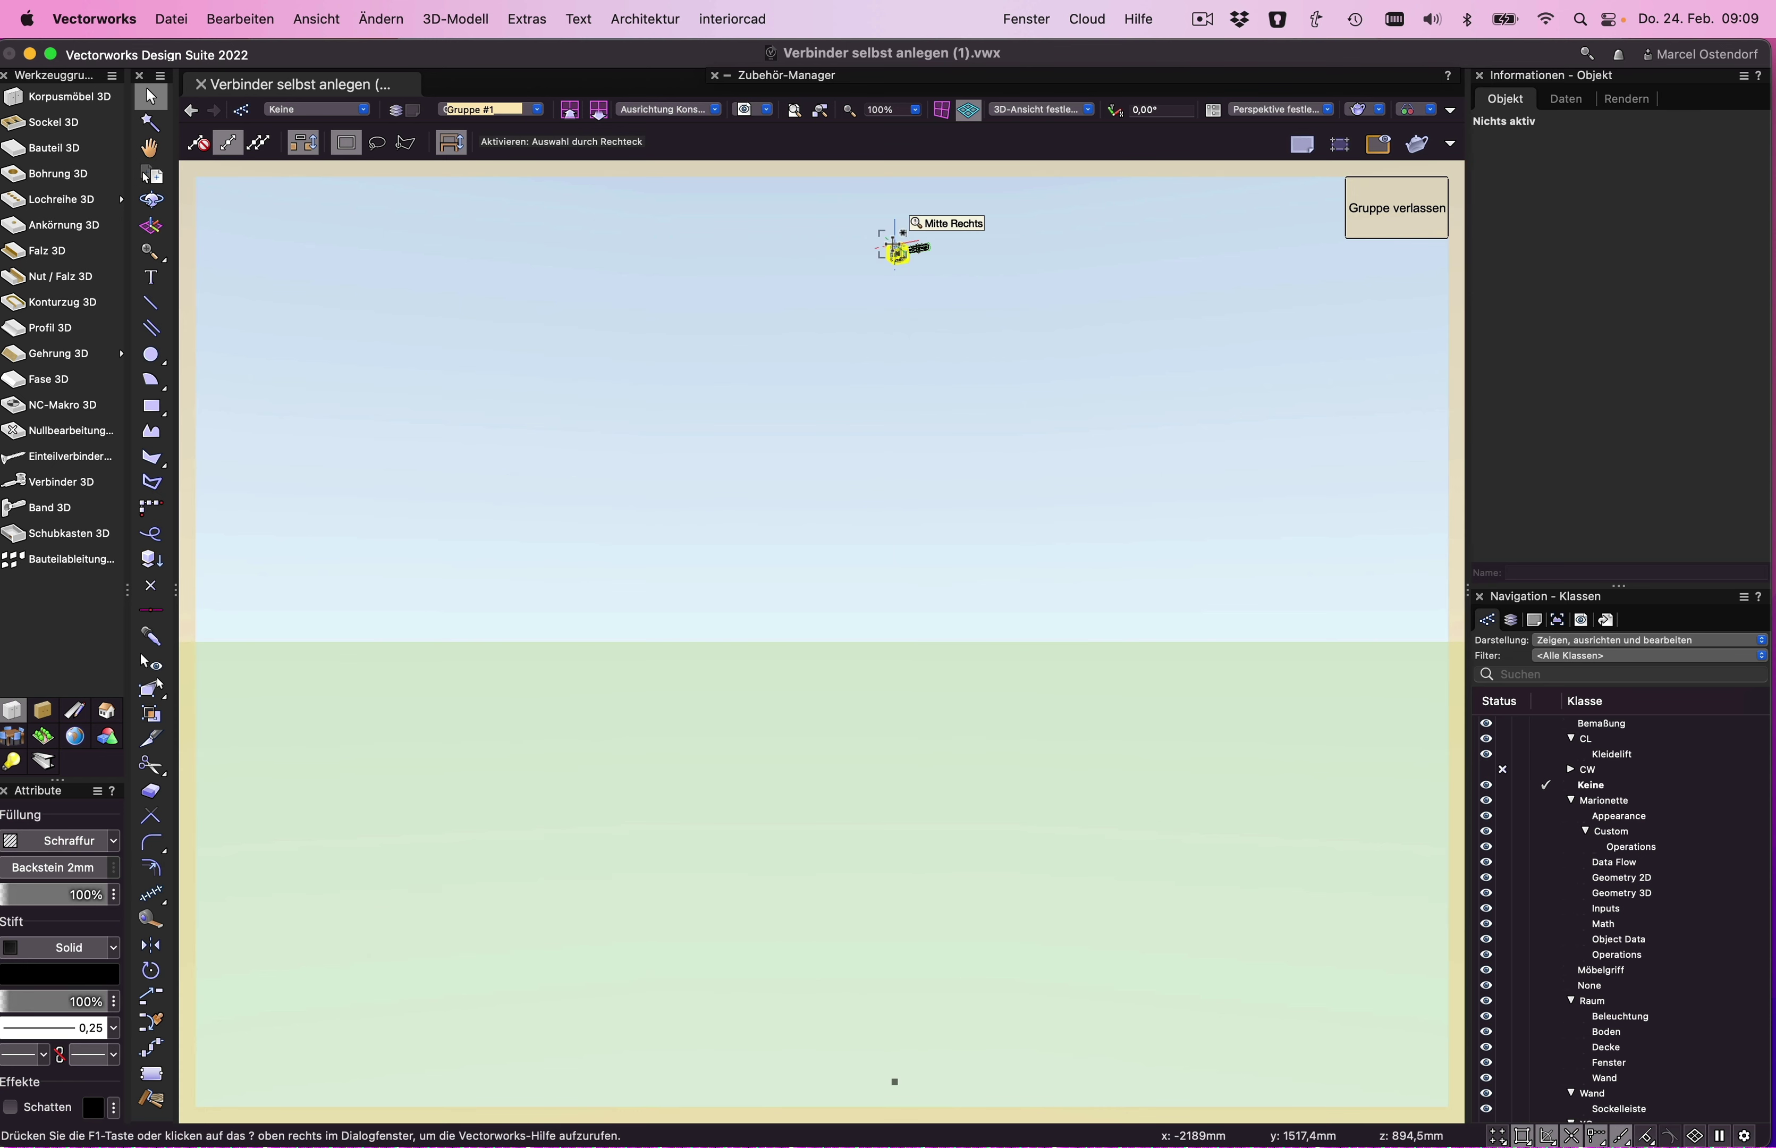
click(1045, 112)
click(1046, 164)
click(1043, 112)
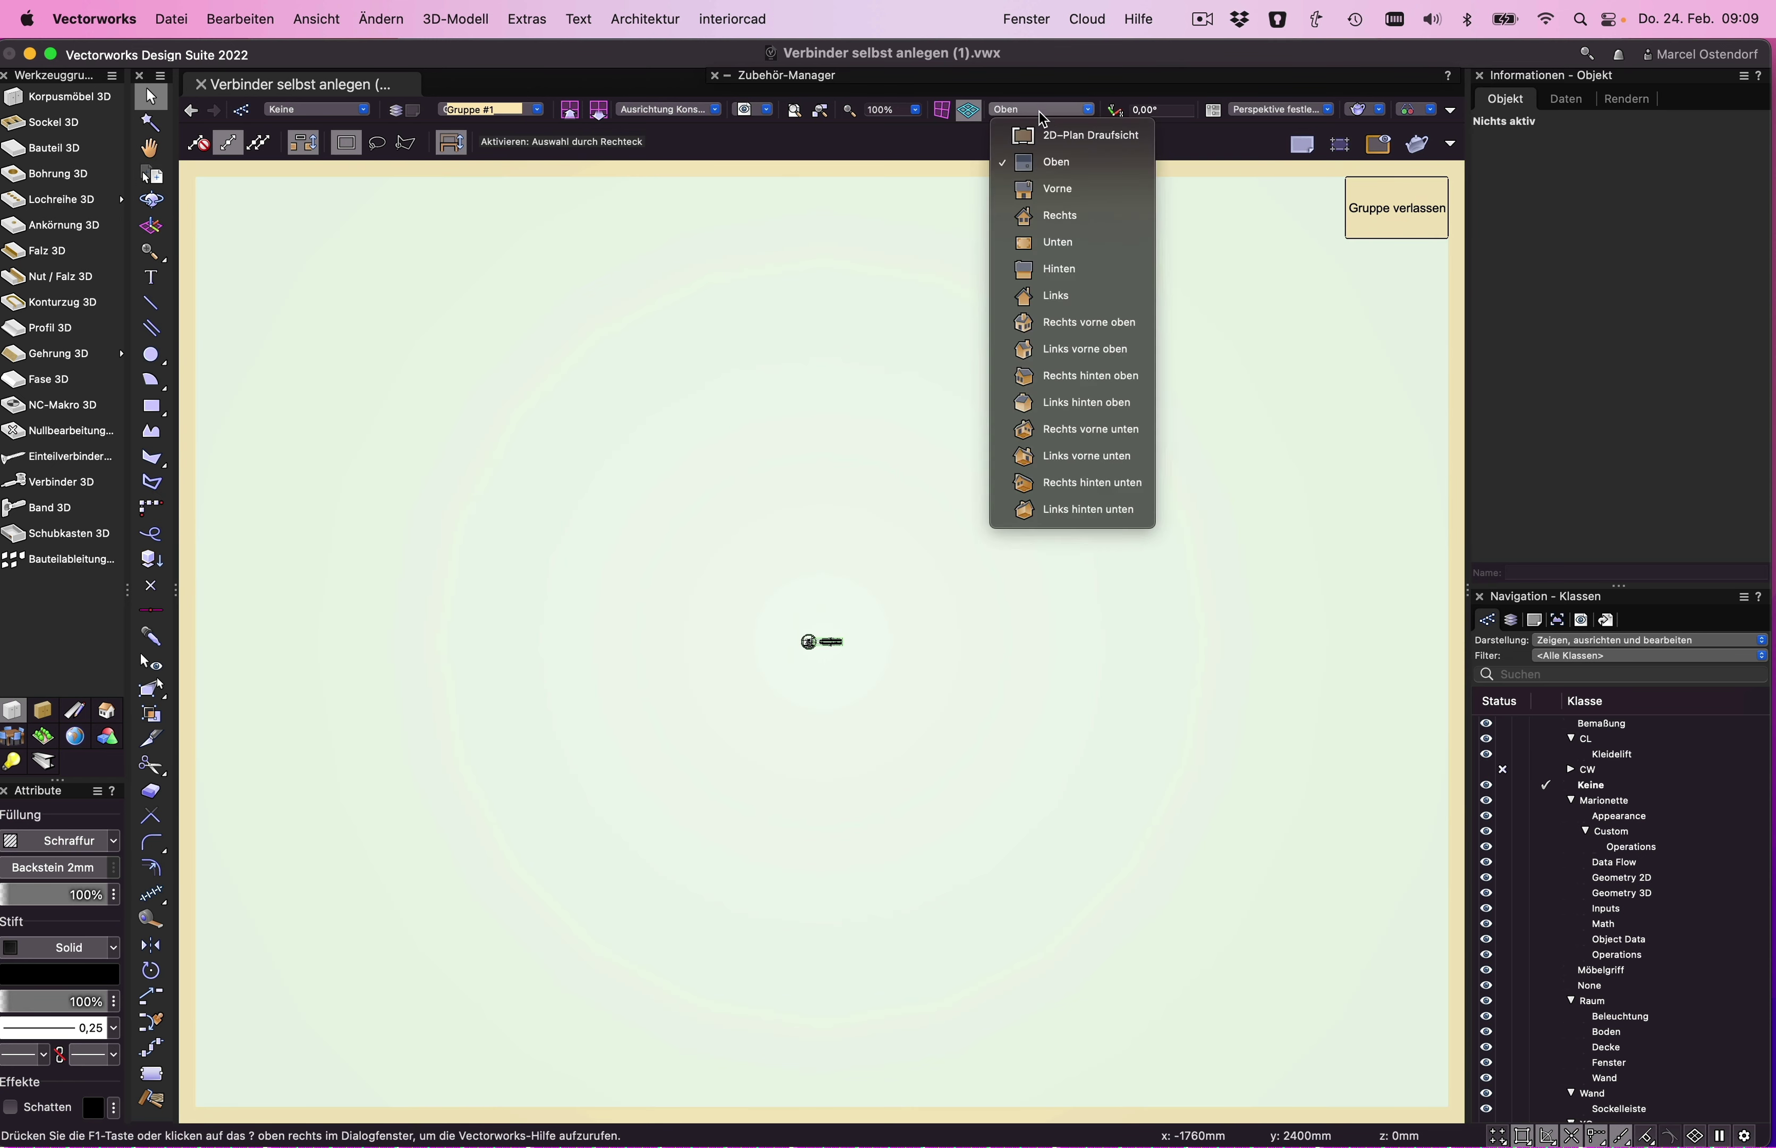
click(1046, 185)
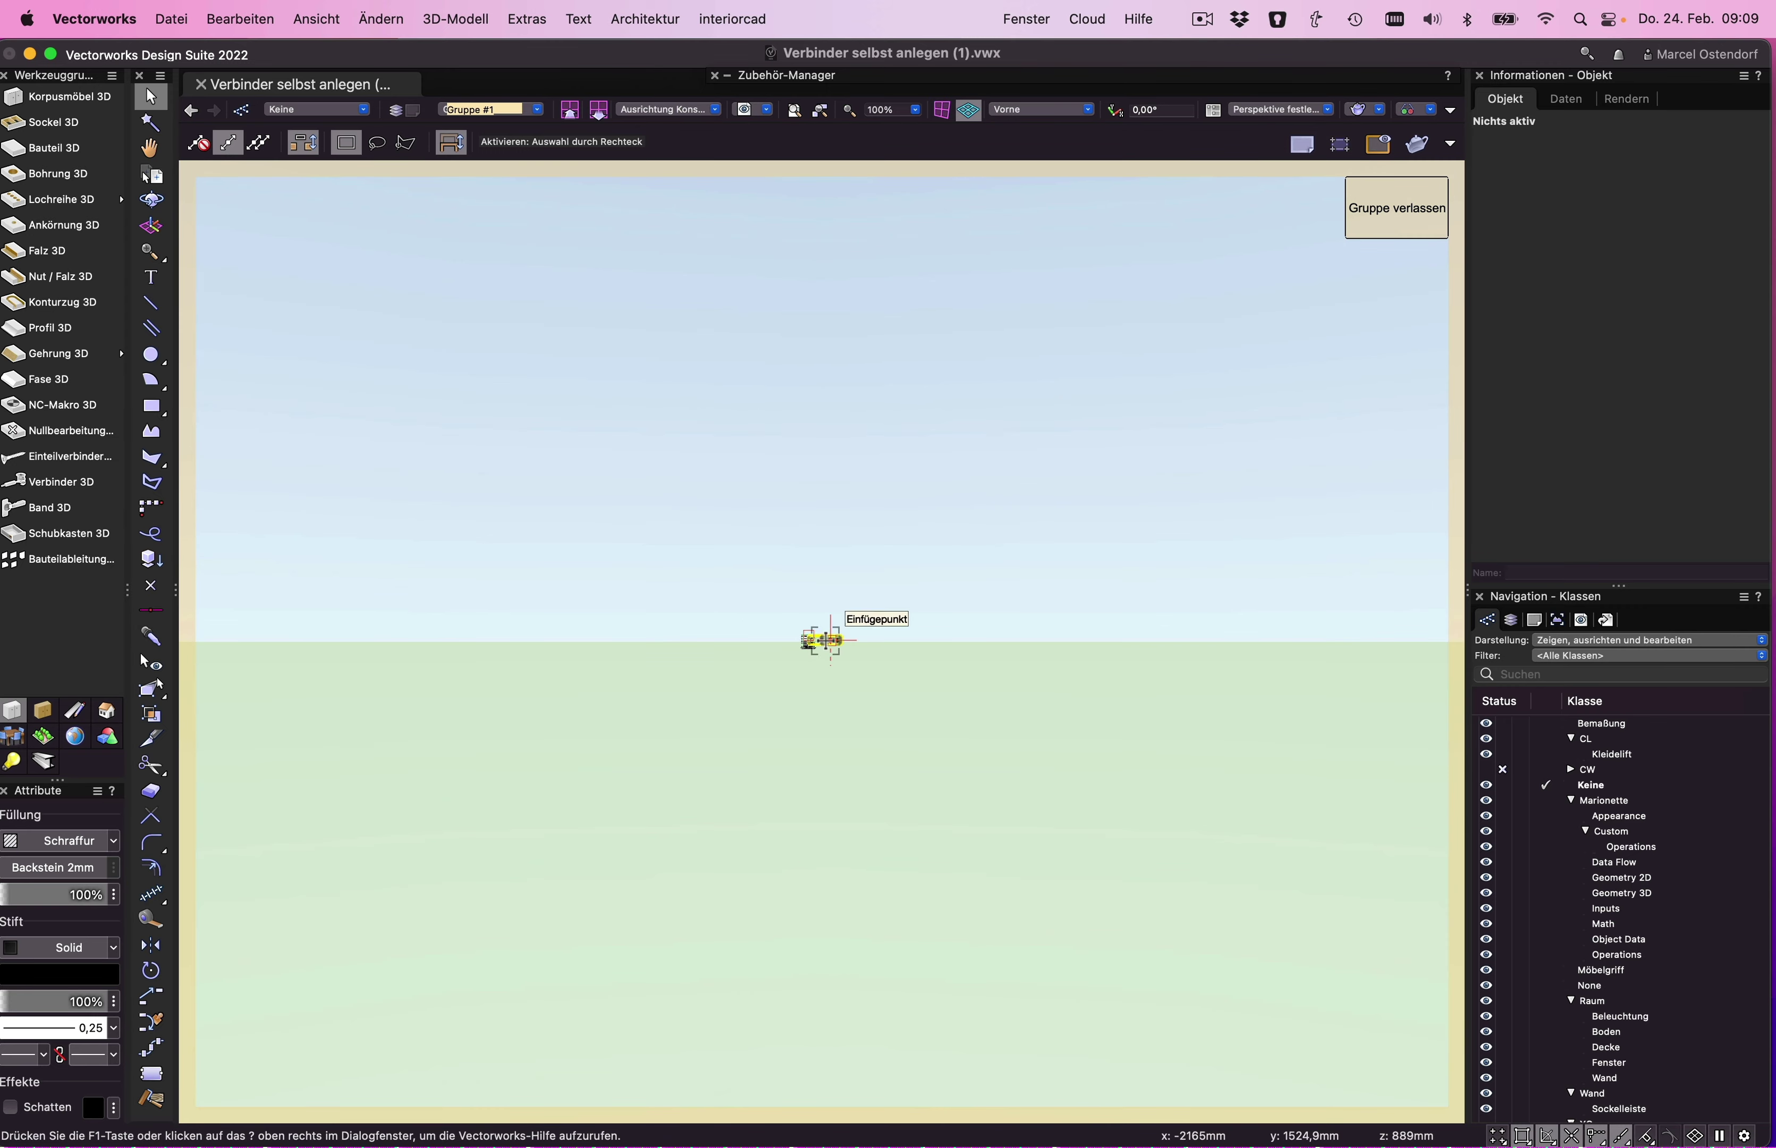
- Zoom in on the connector and switch to orthogonal projection
scroll(831, 640, up, 2)
scroll(822, 640, up, 2)
scroll(806, 640, up, 3)
scroll(783, 640, up, 3)
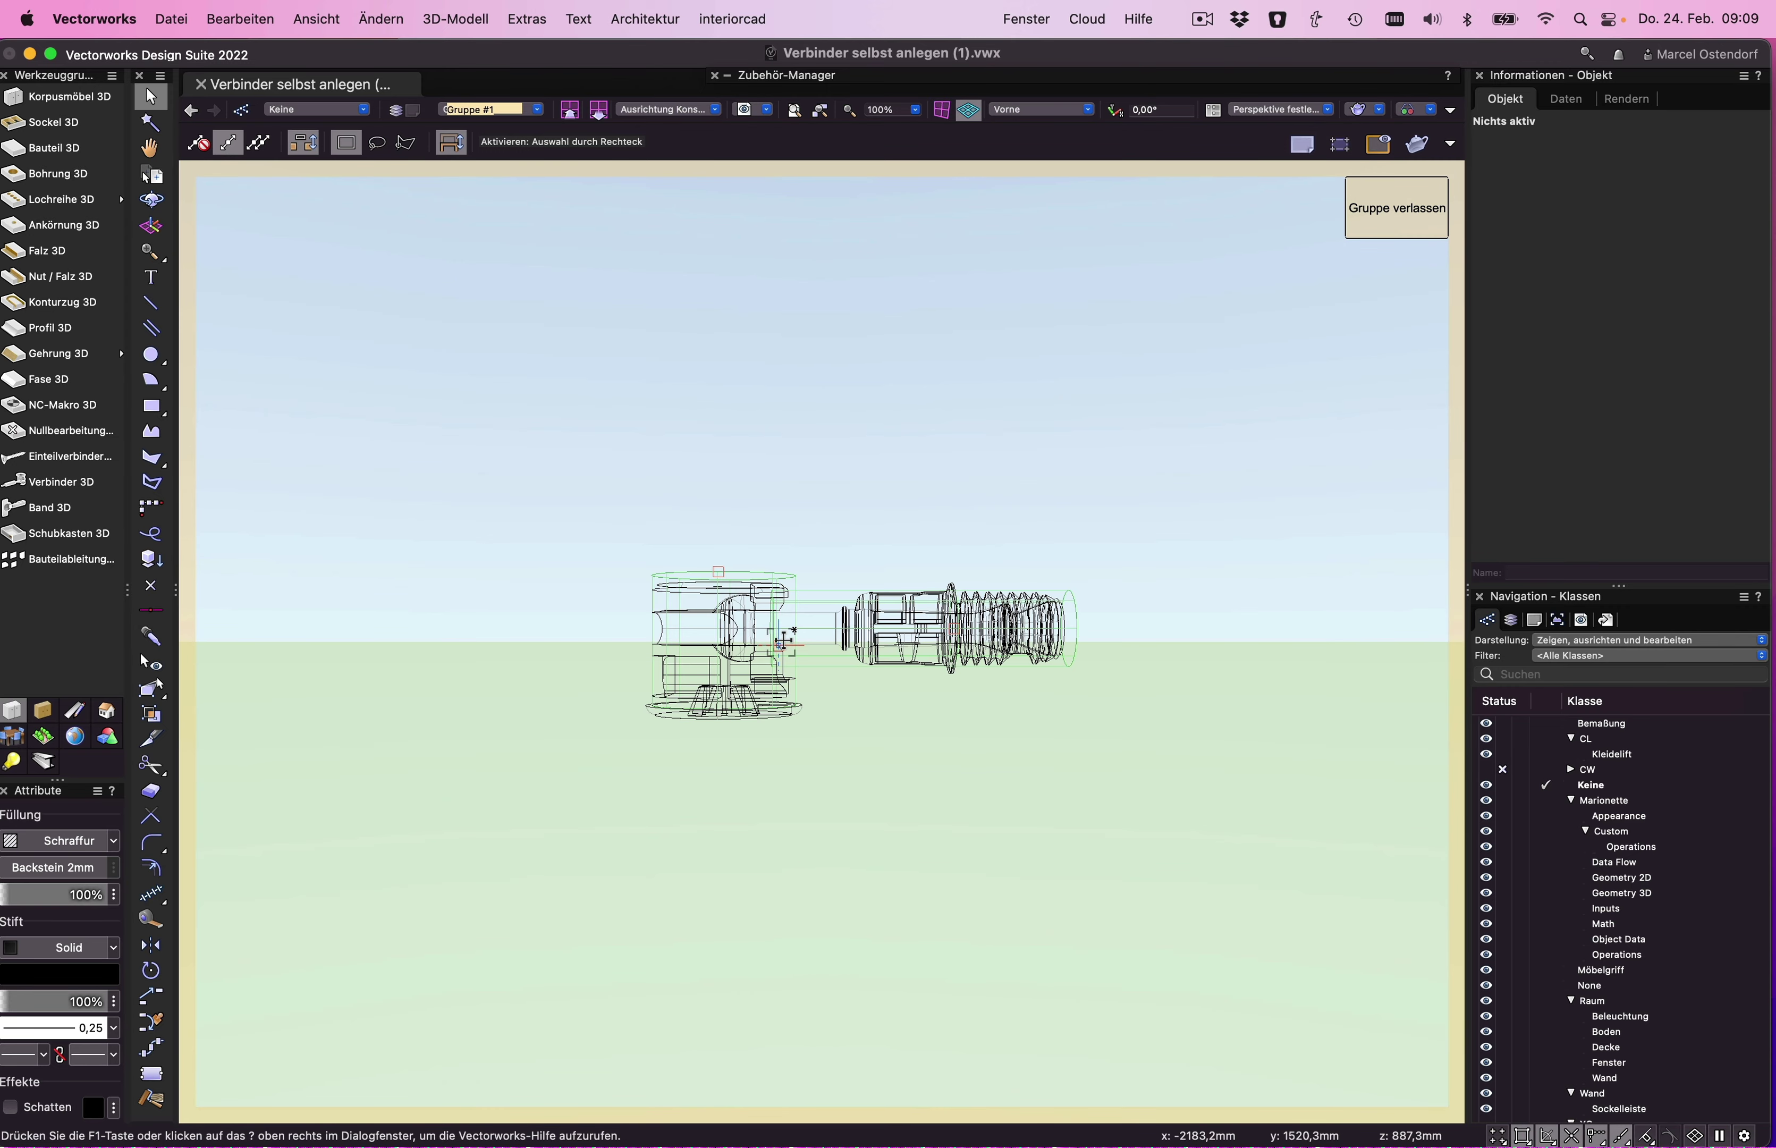
scroll(780, 639, up, 1)
scroll(776, 634, up, 1)
click(1306, 112)
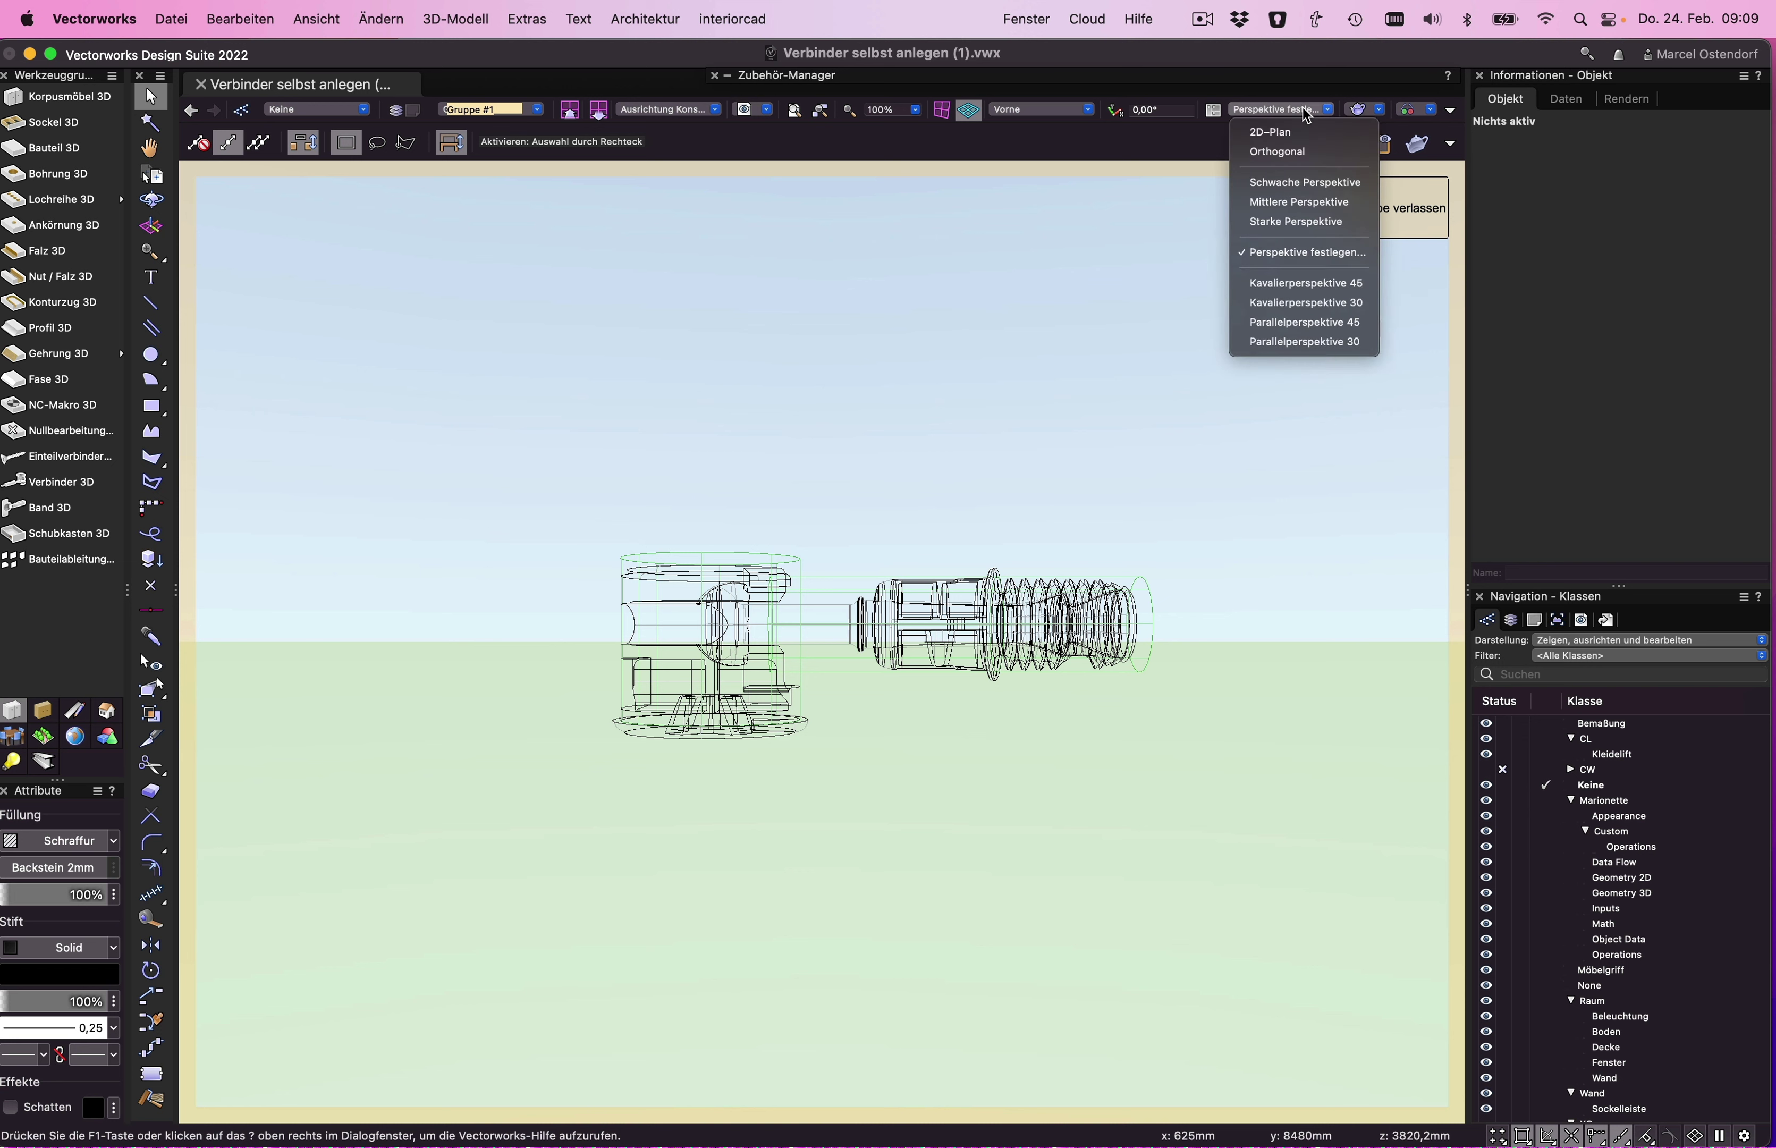
click(1277, 152)
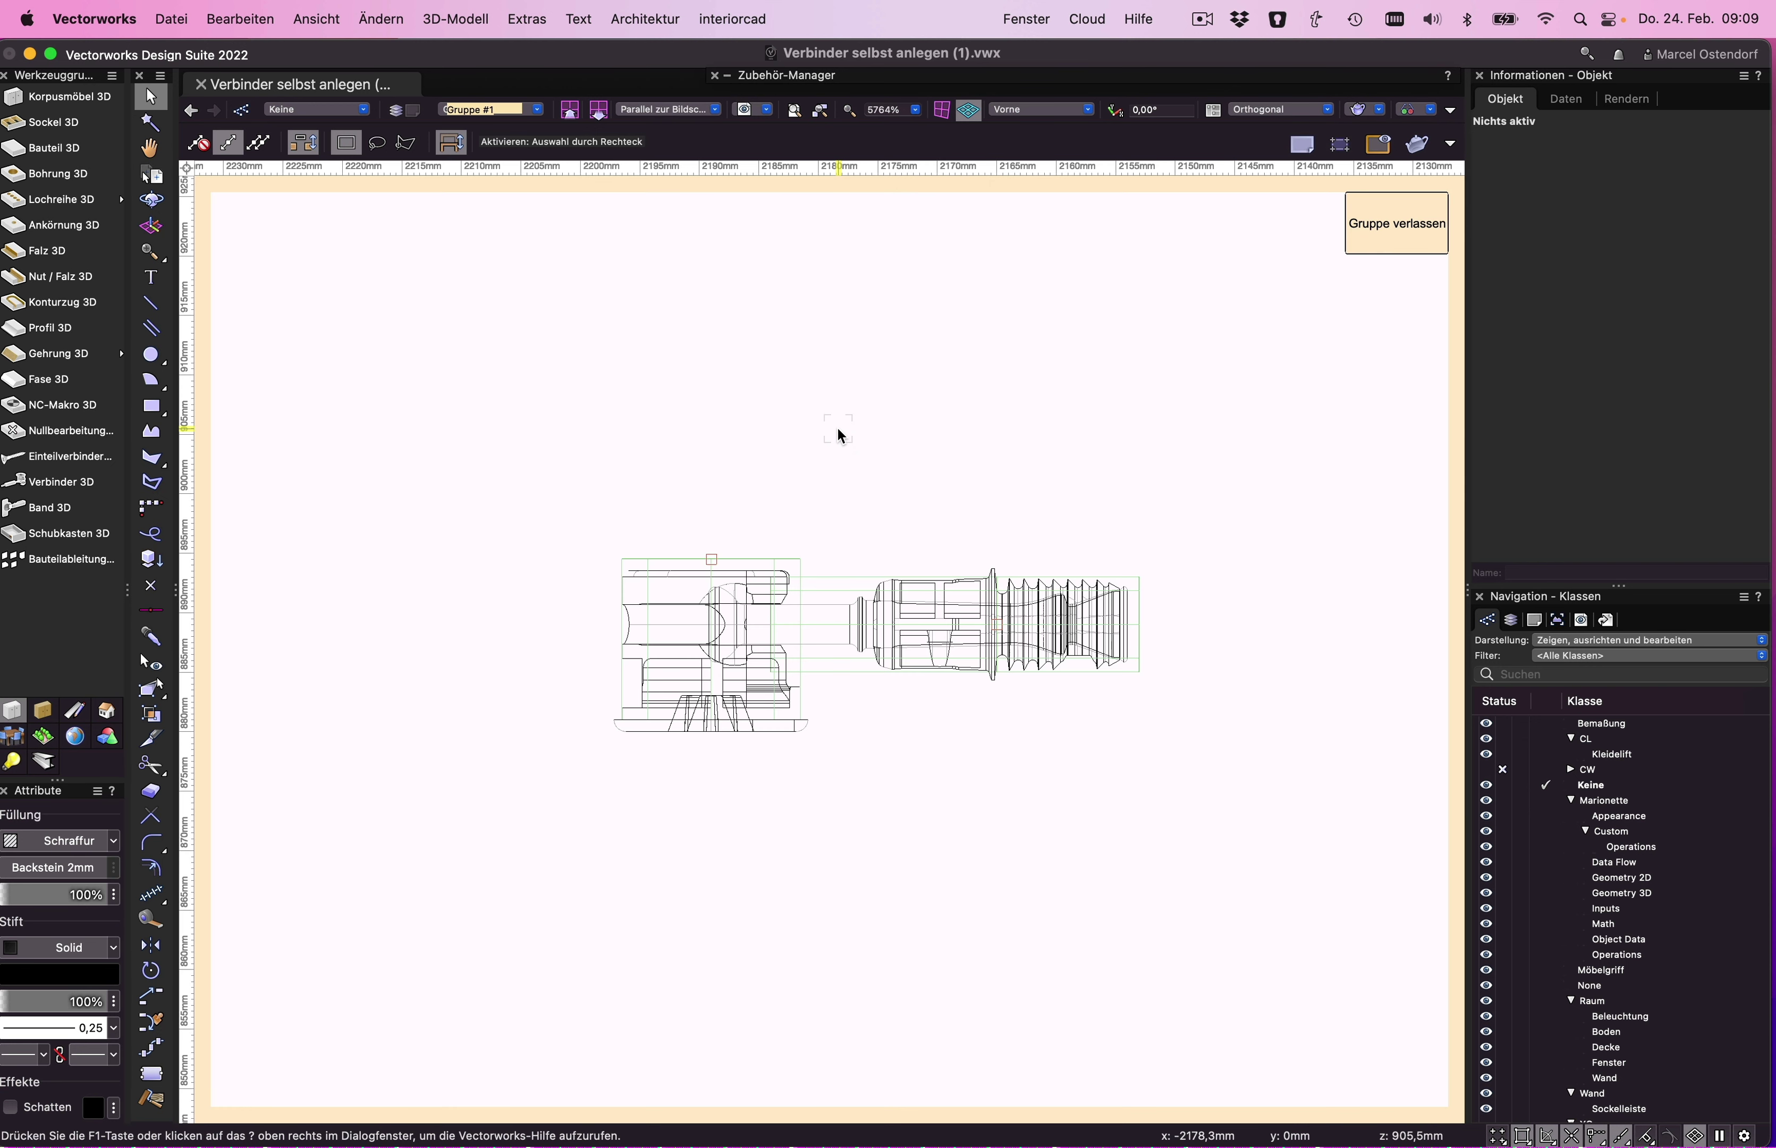
- Open the housing group and enable Bohrrichtung anzeigen on its 15 mm drilling
click(890, 580)
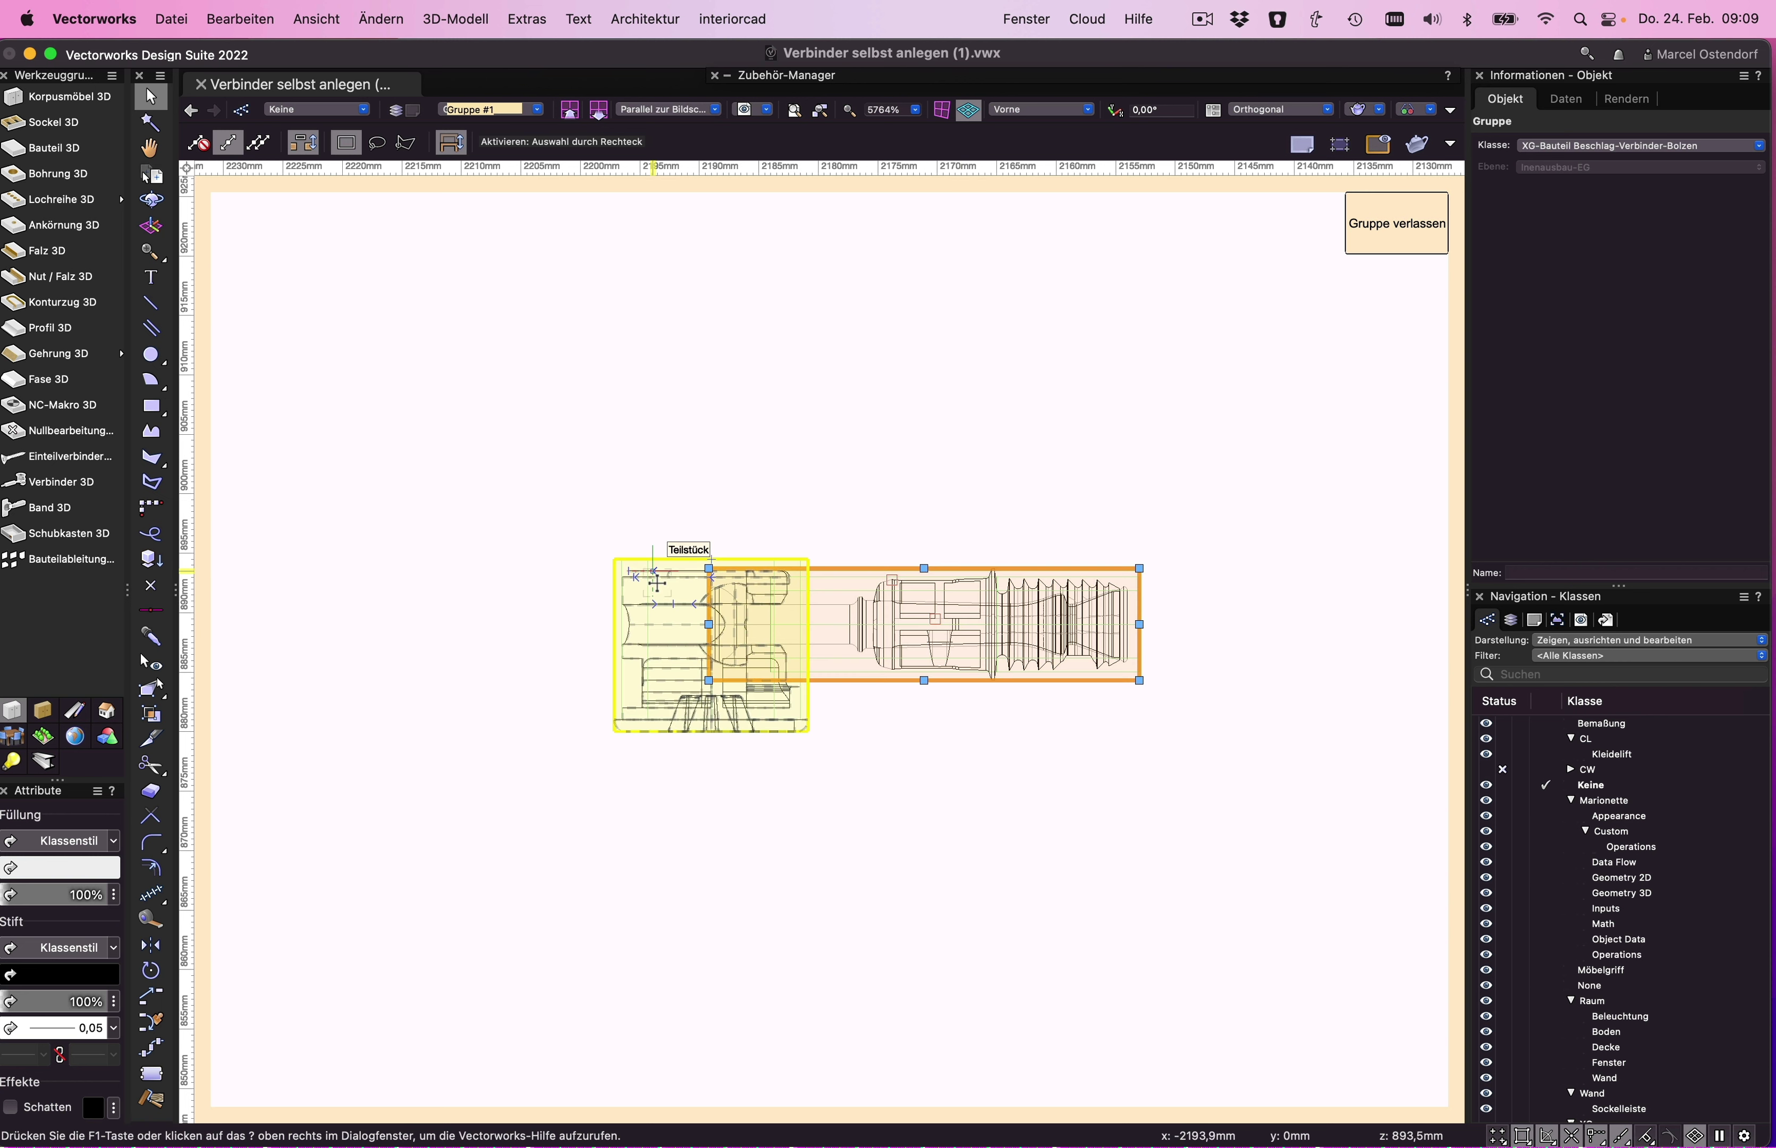
click(657, 582)
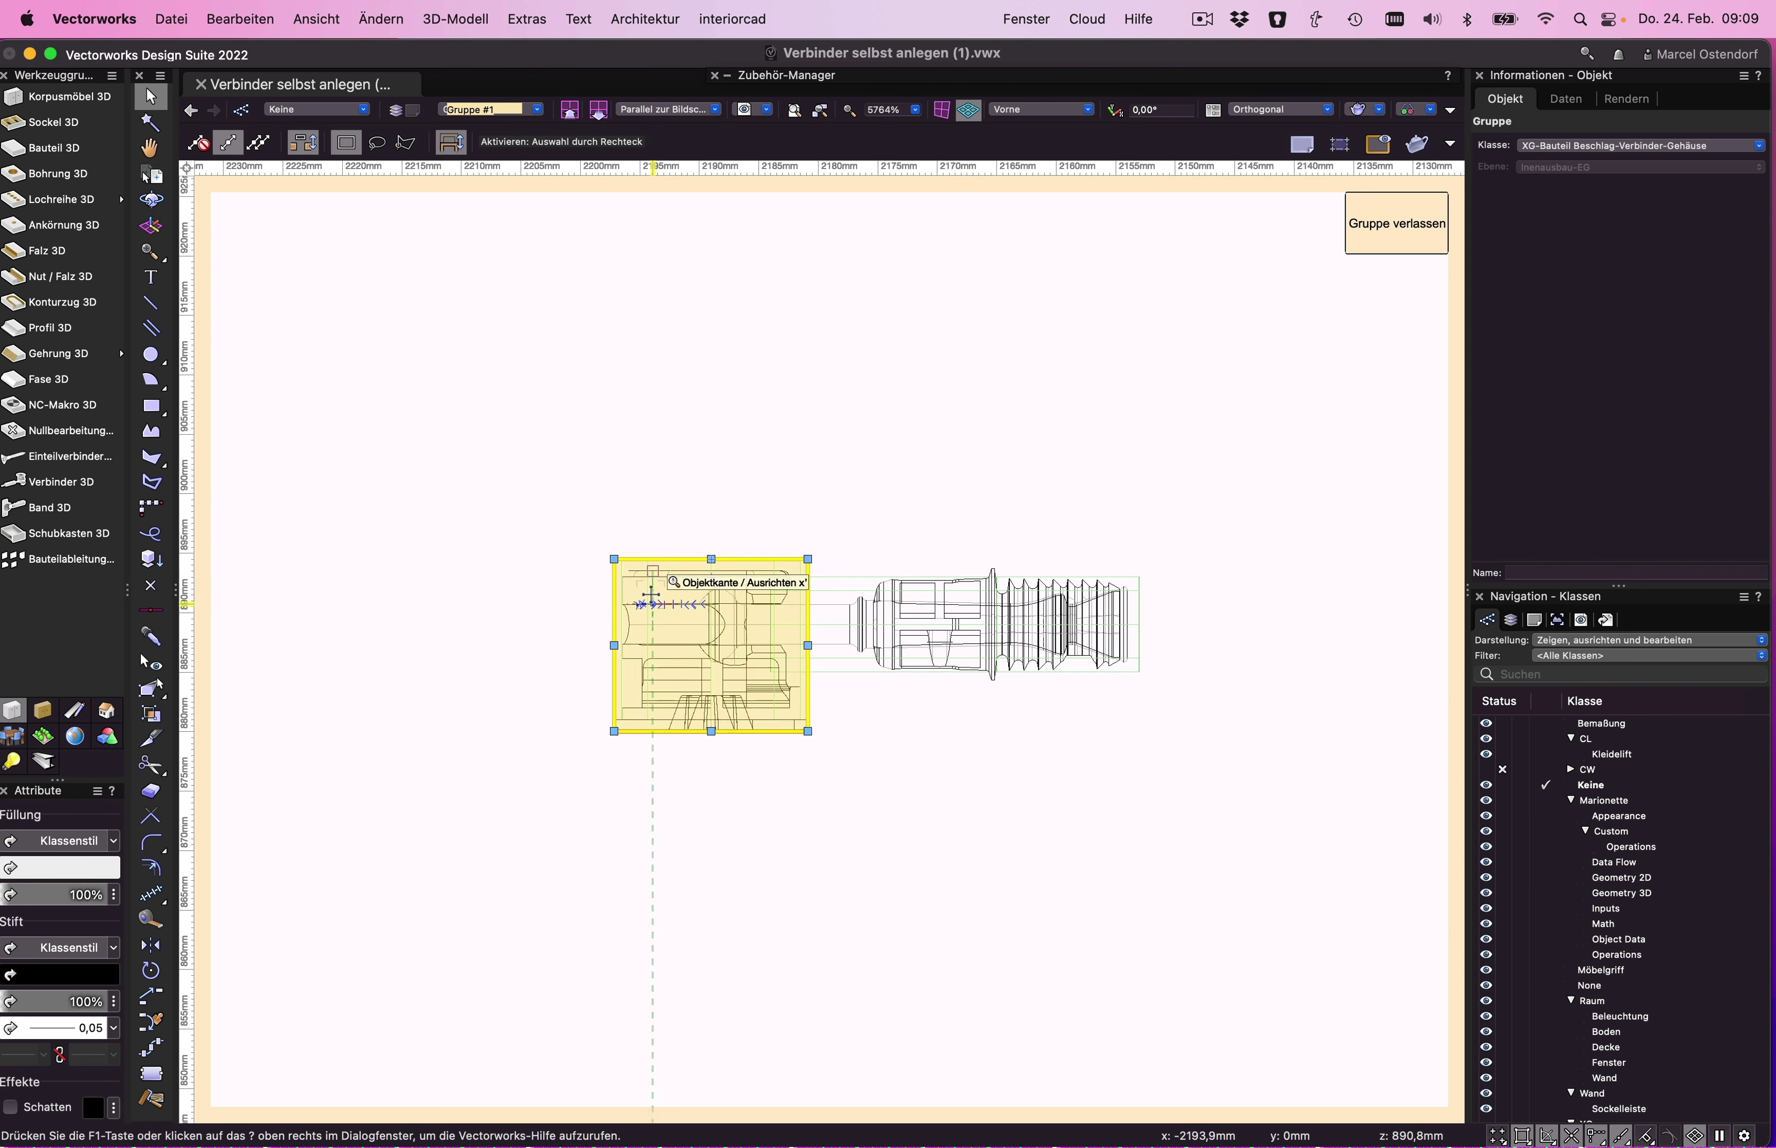
double_click(650, 595)
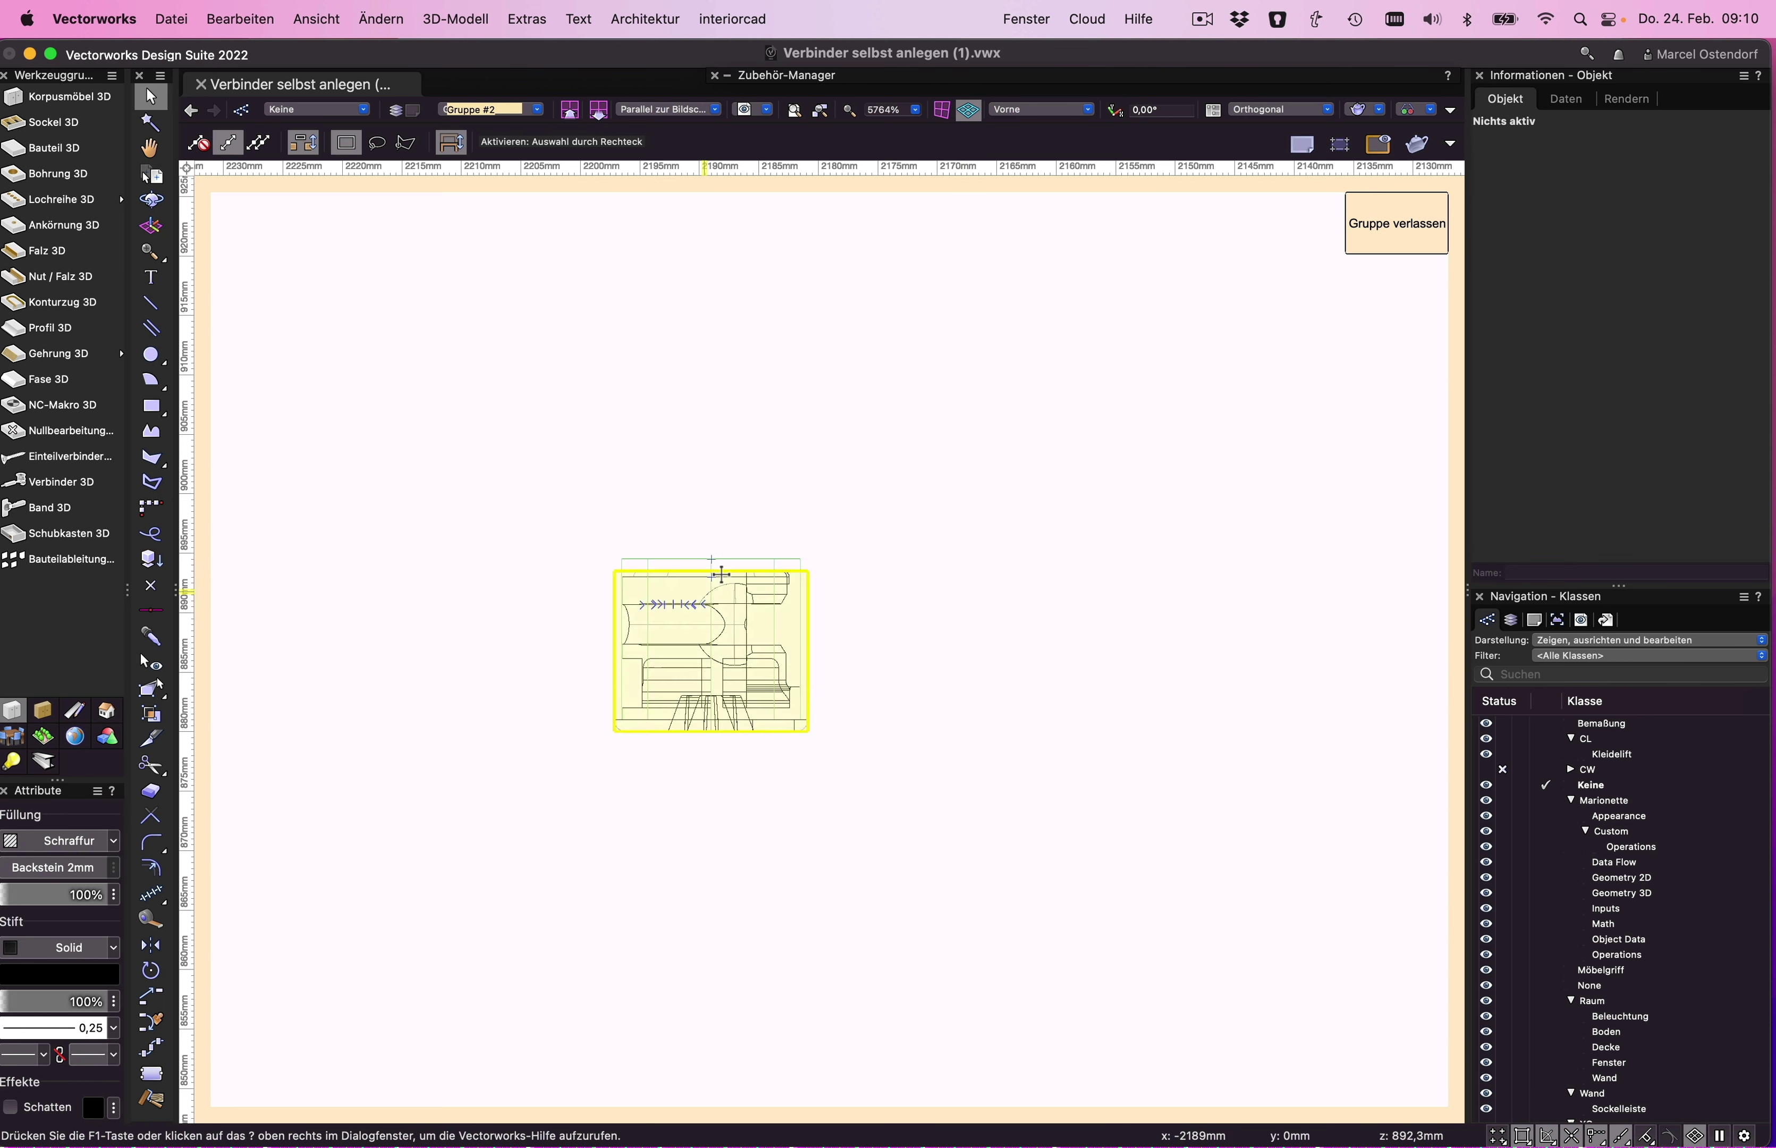
click(787, 554)
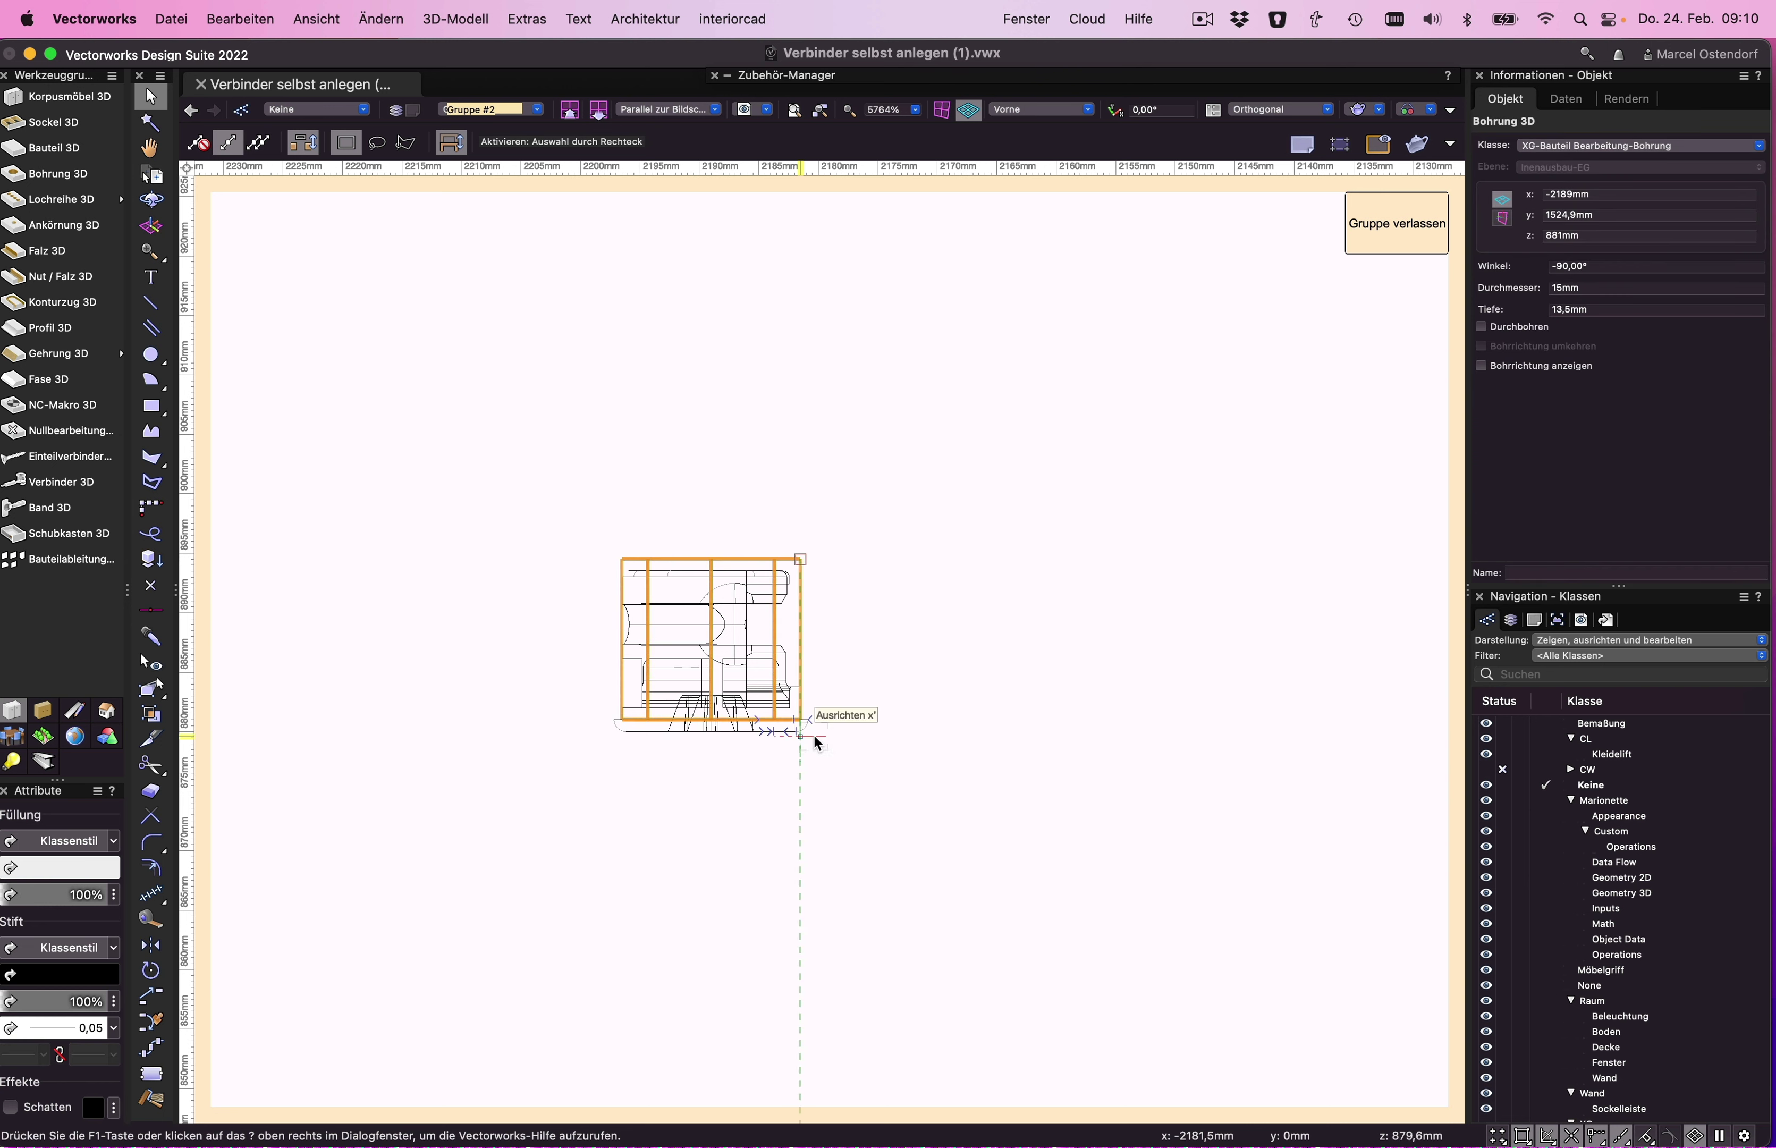
click(1552, 366)
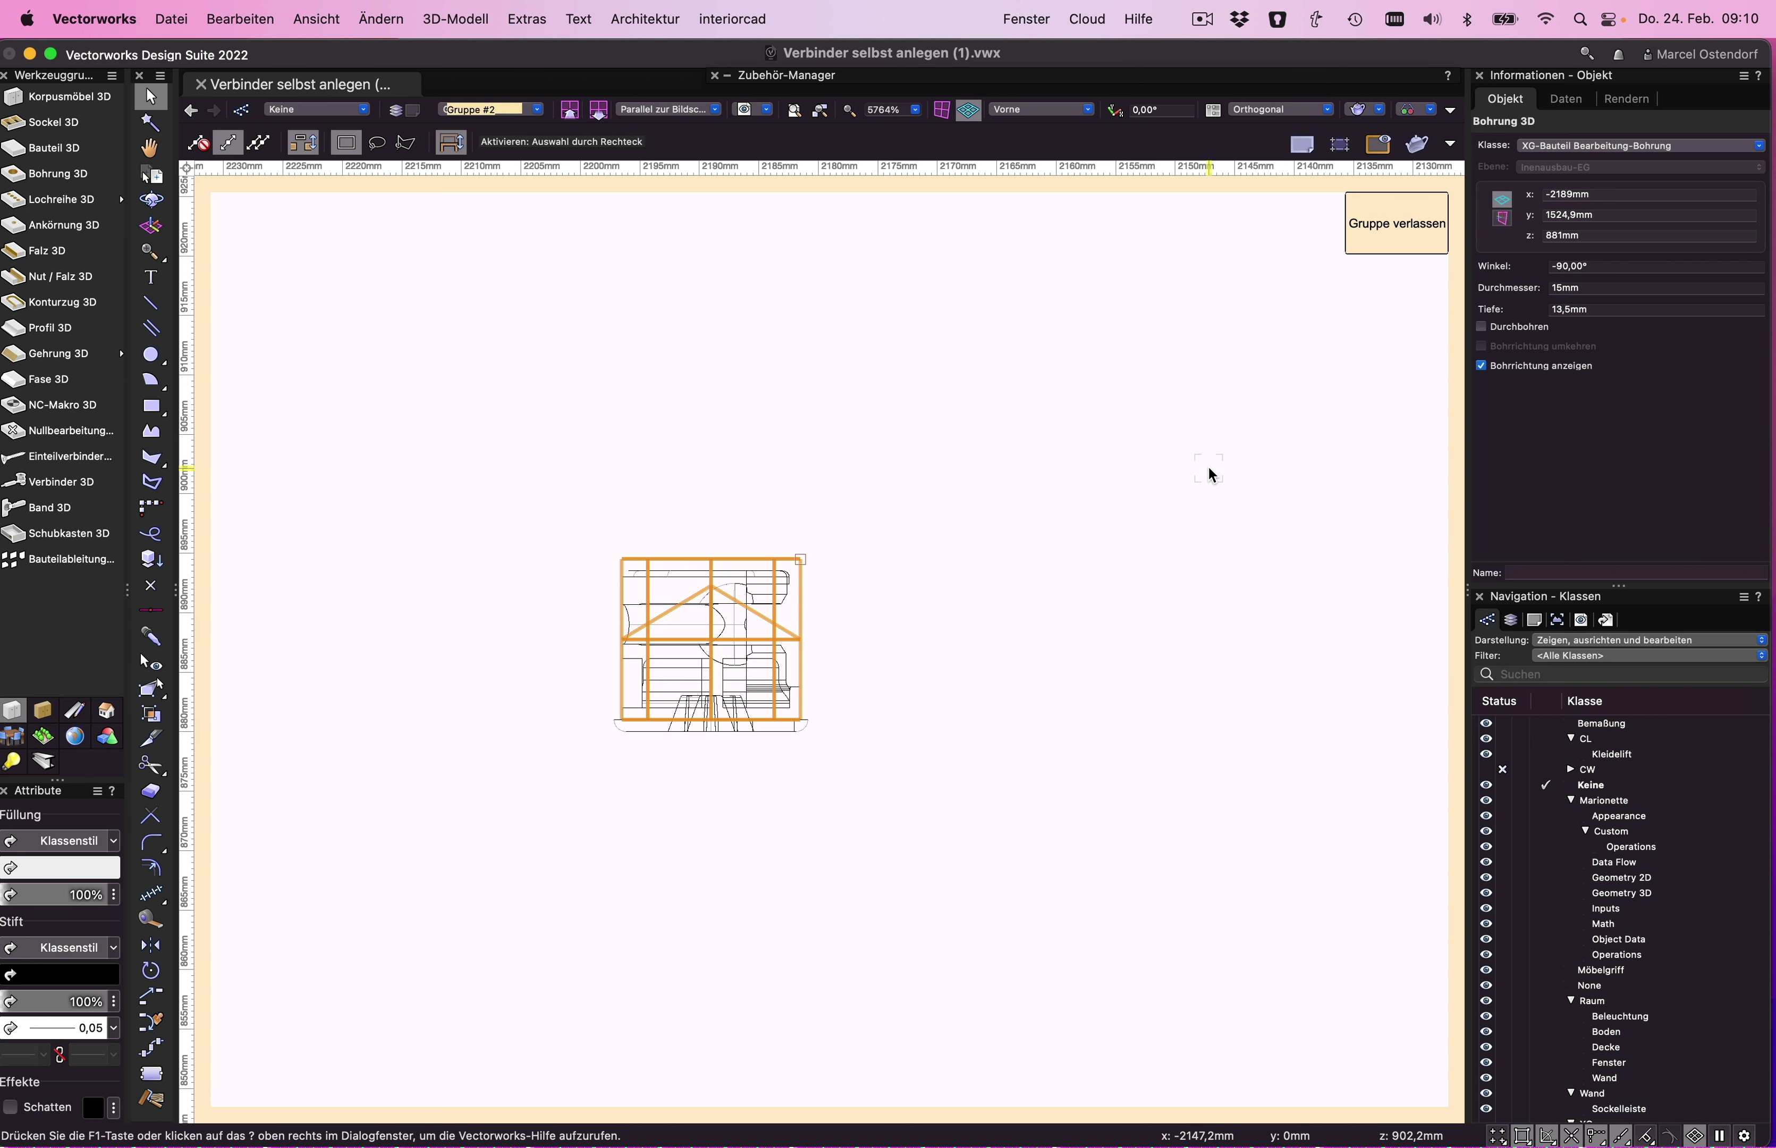
- Start a rectangle at the drilling's top corner to confirm its 13,5 mm depth
scroll(812, 754, up, 2)
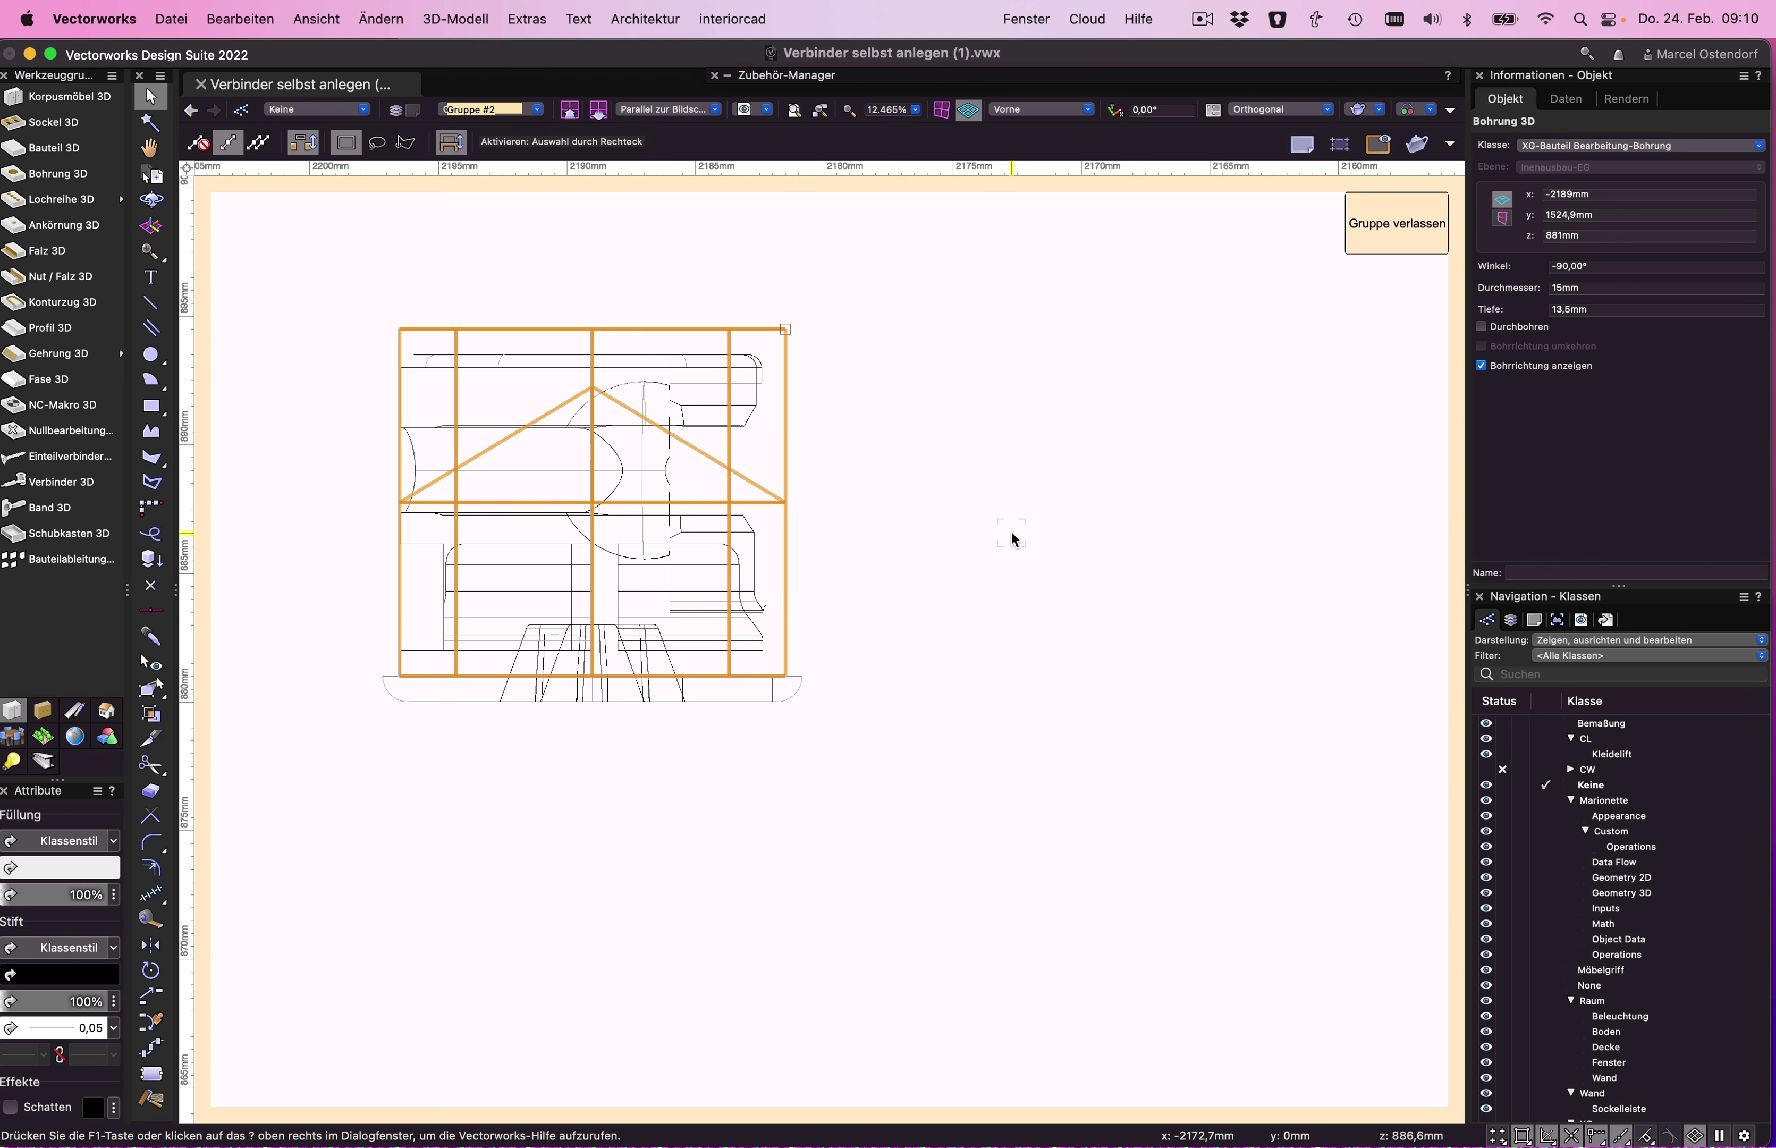
key(4)
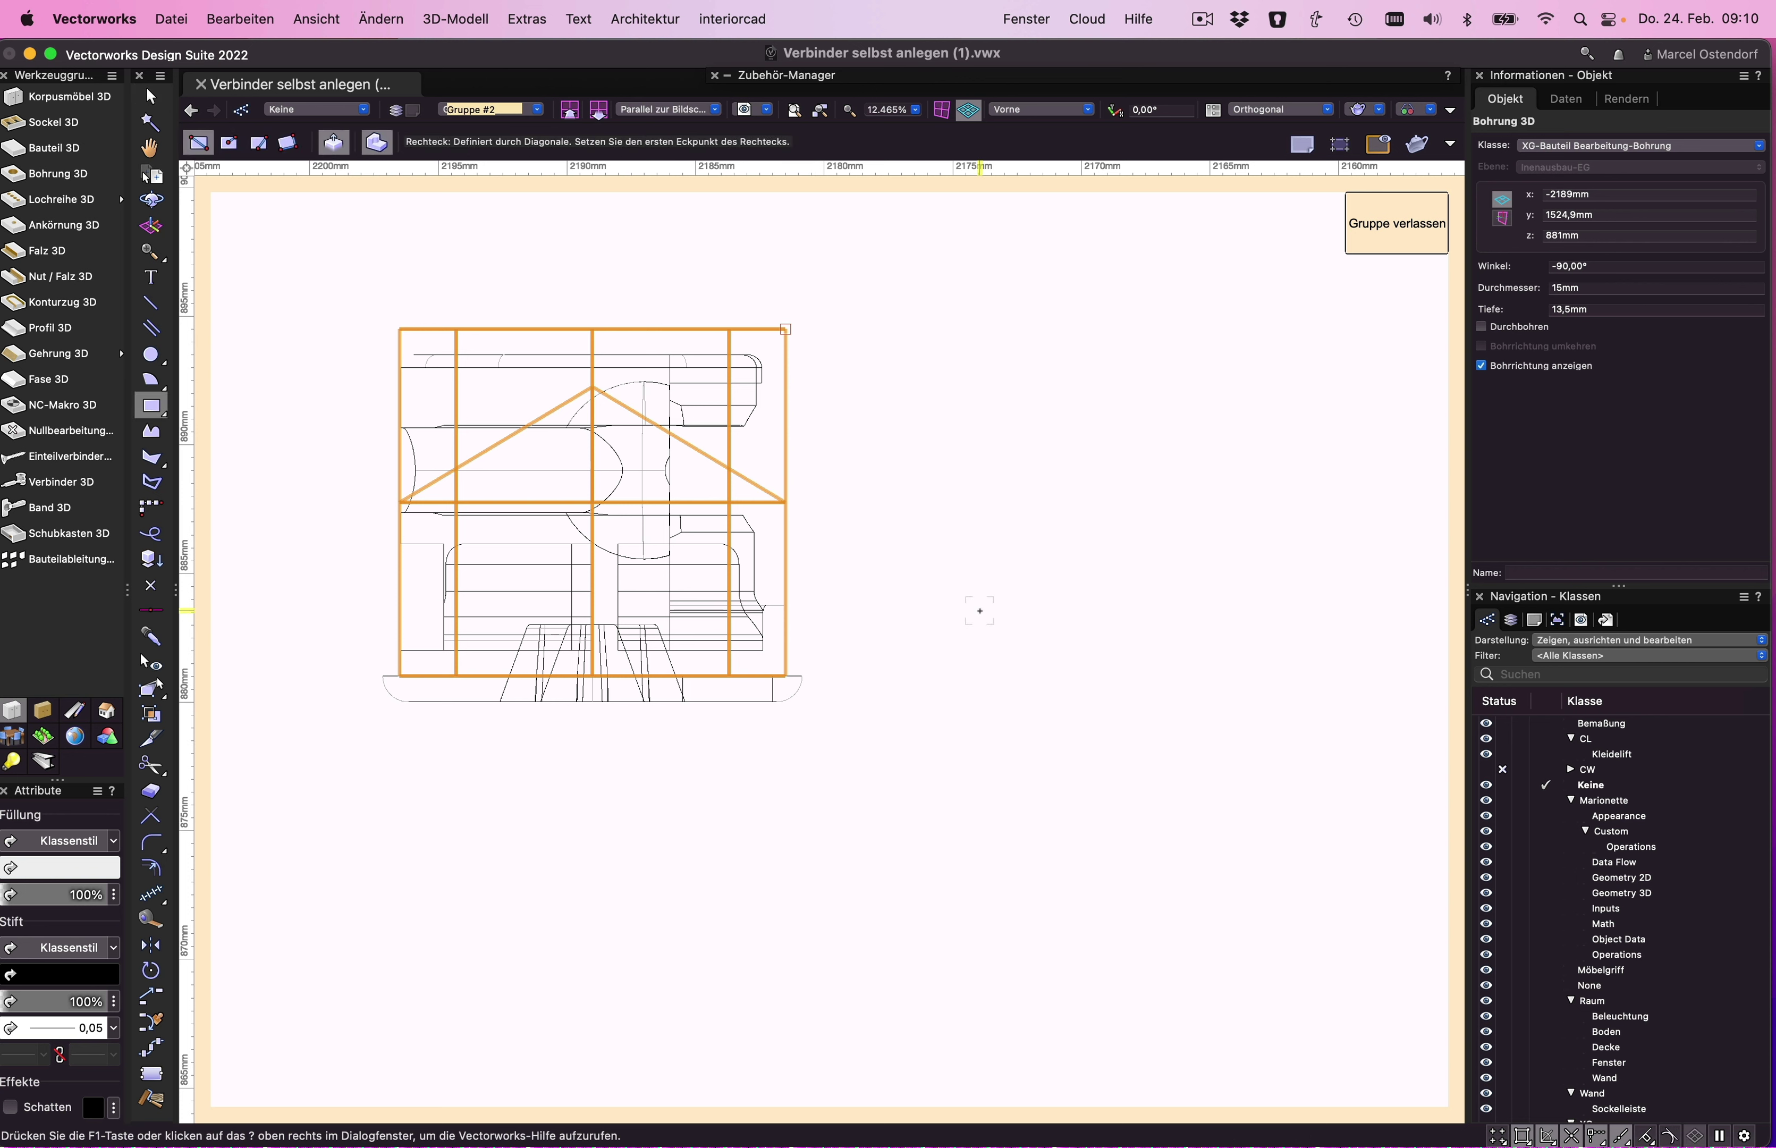
click(803, 676)
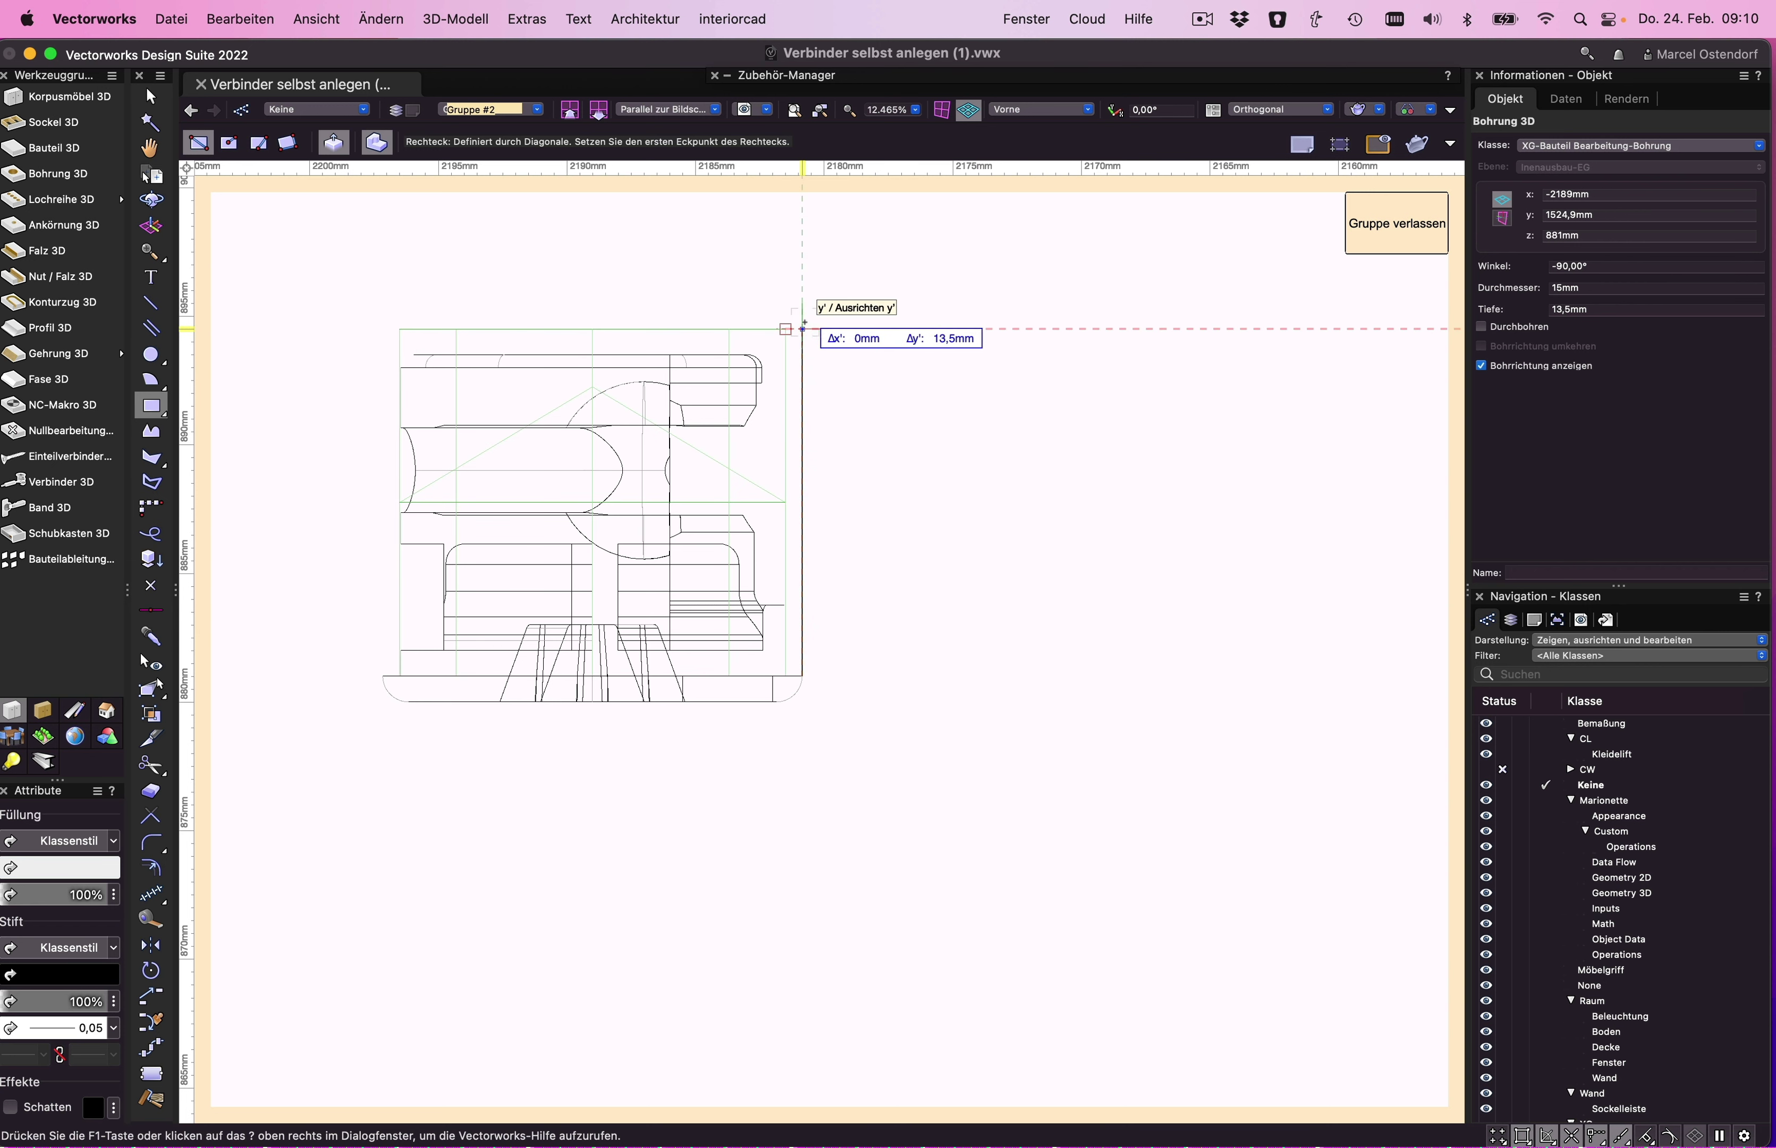
key(Tab)
key(Tab)
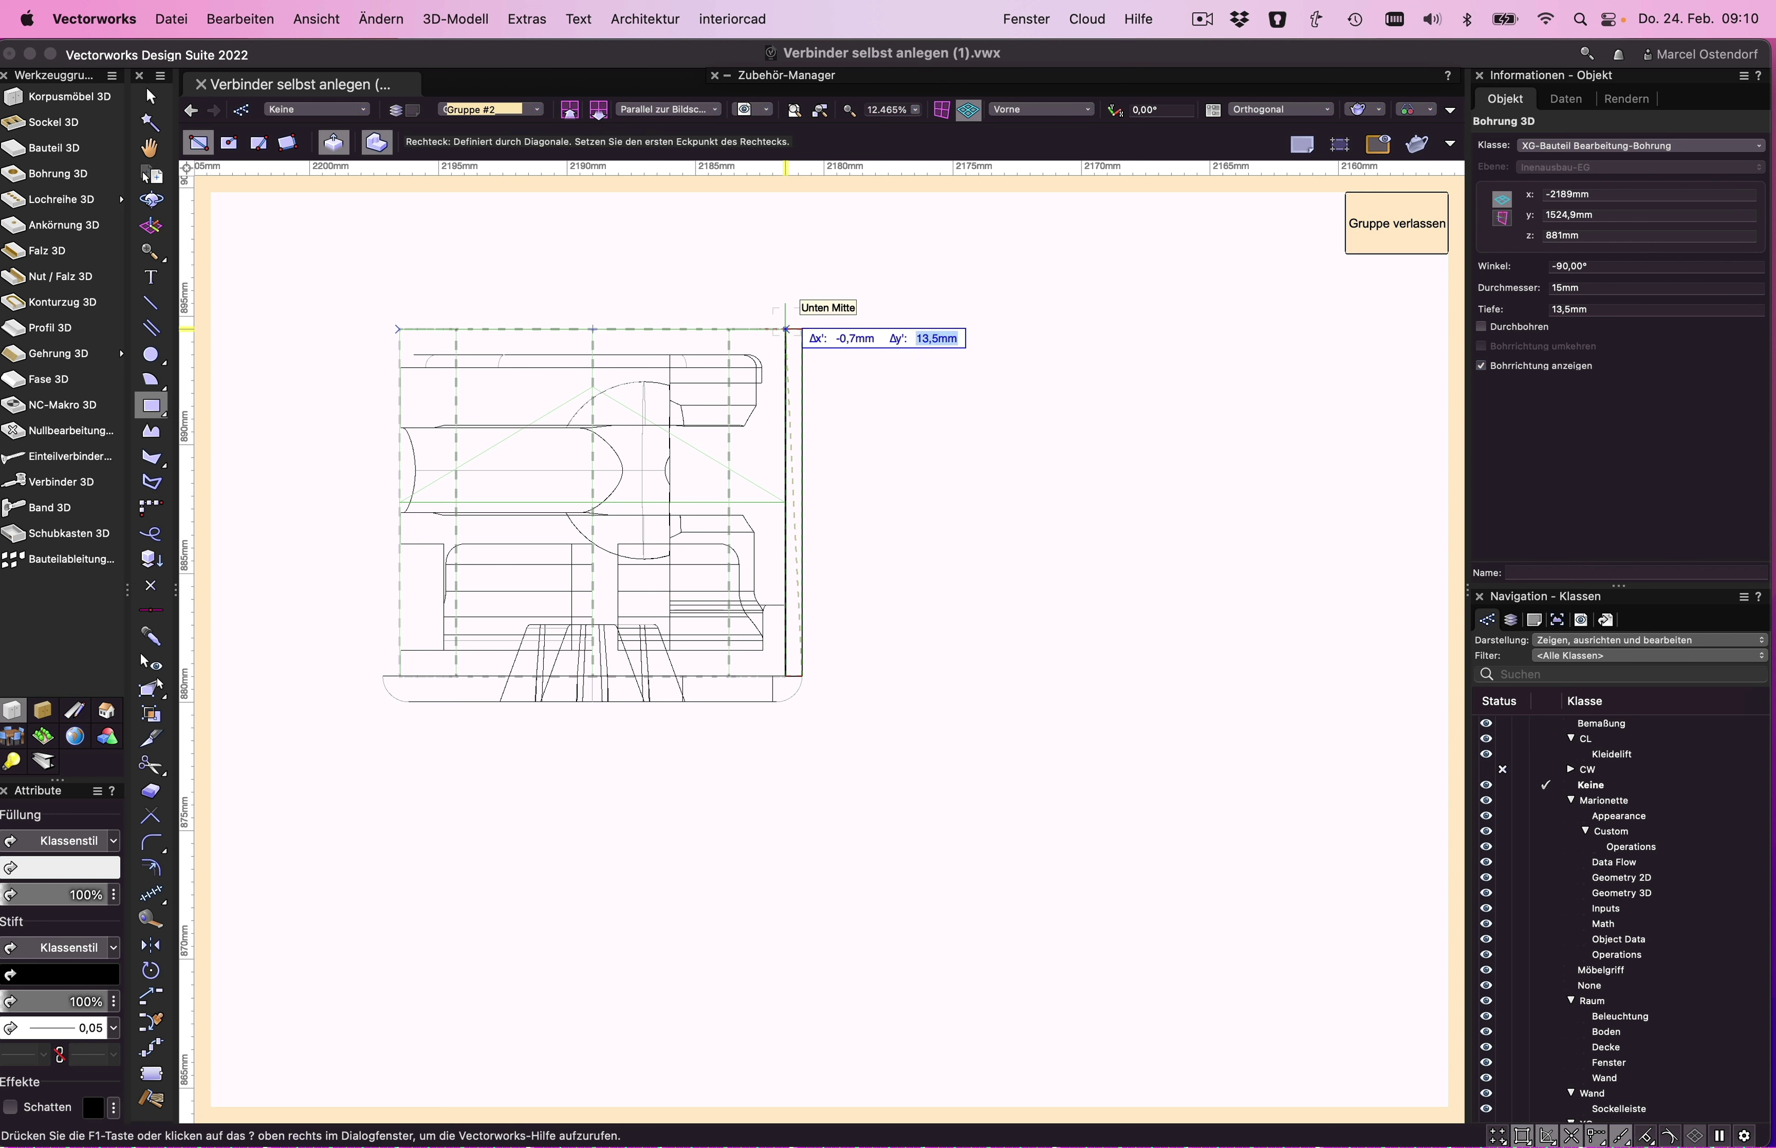